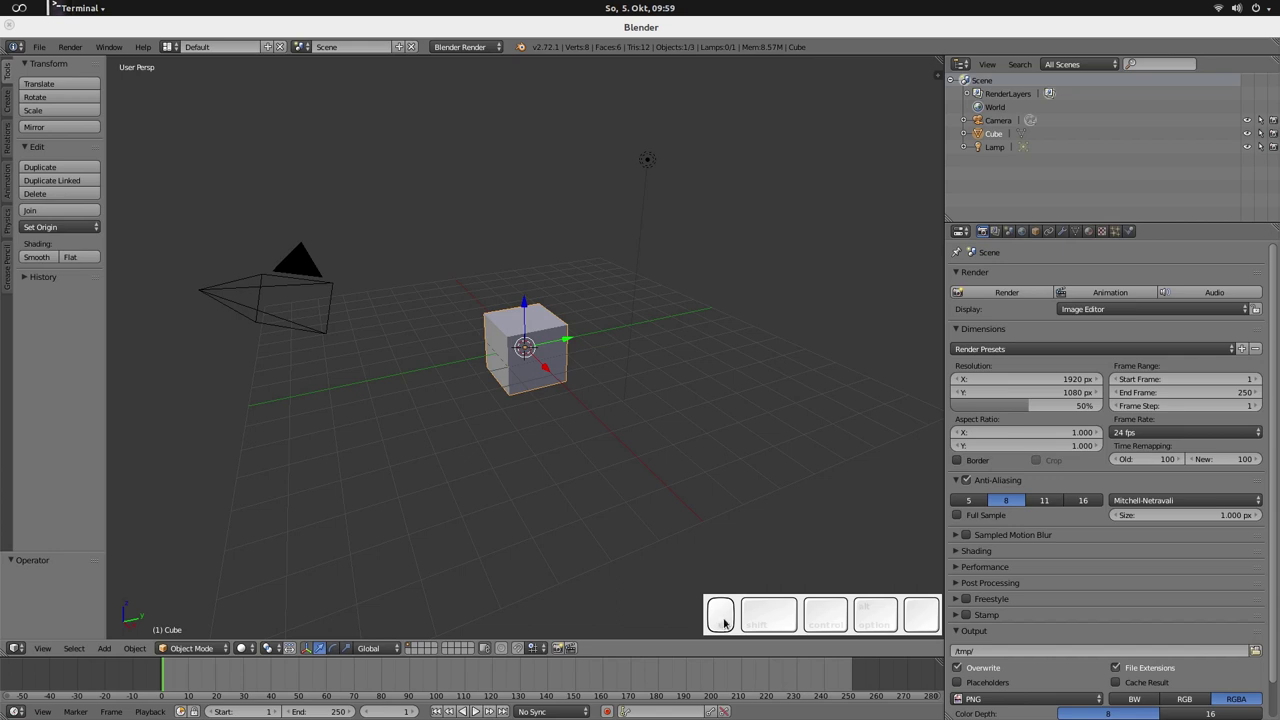
Step: Zoom in on the cube and switch it to Texture Paint mode
key(ctrl)
scroll(518, 369, up, 4)
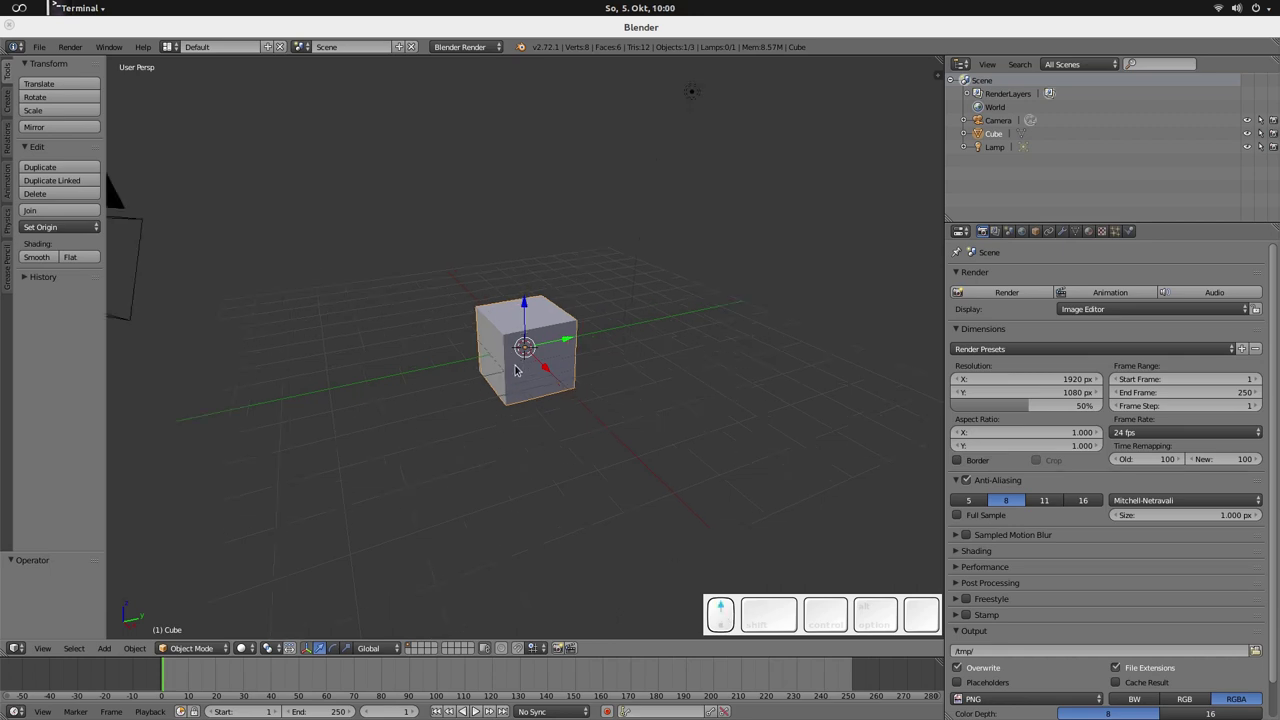
scroll(515, 370, up, 2)
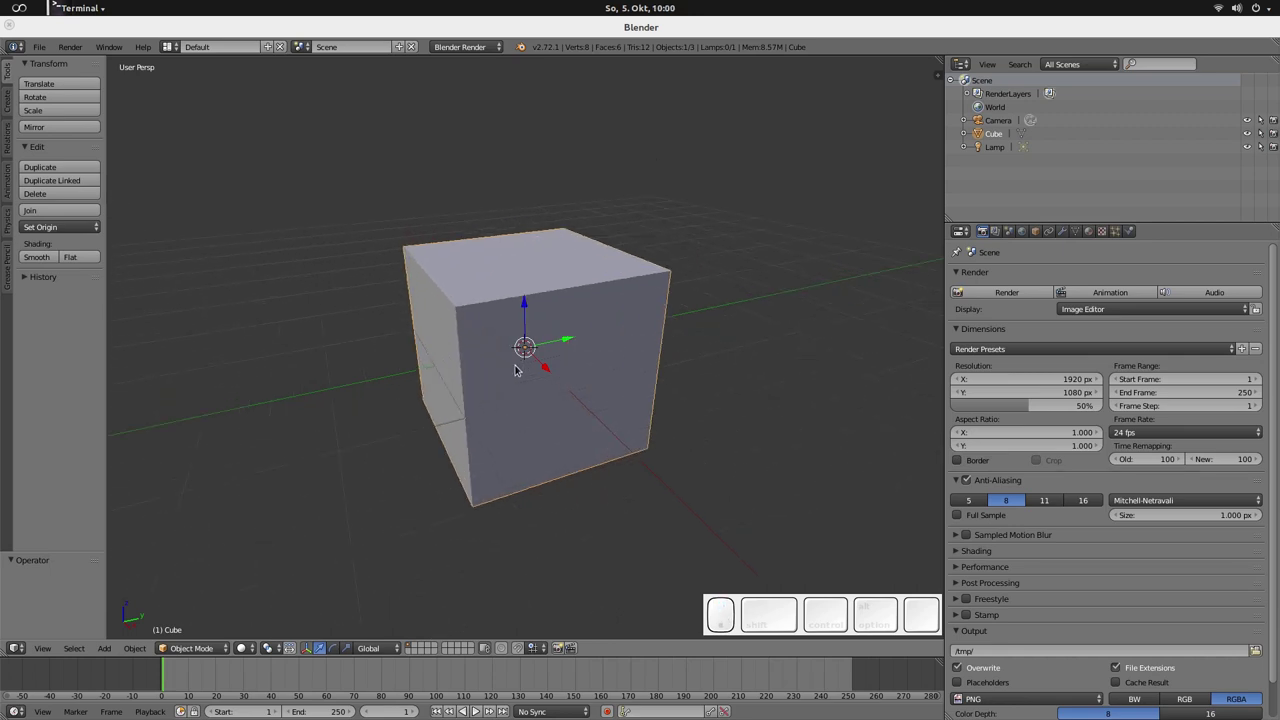
shift+scroll(518, 373, up, 2)
middle_drag(518, 373, 520, 400)
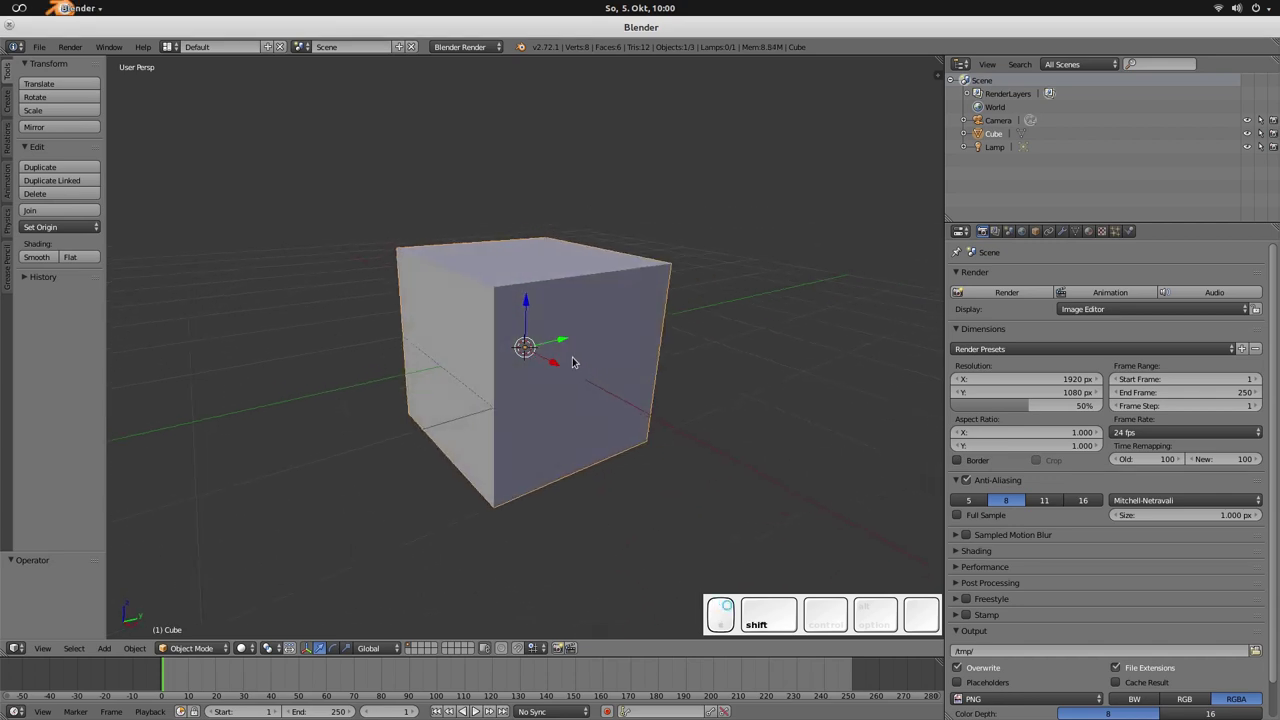
click(190, 650)
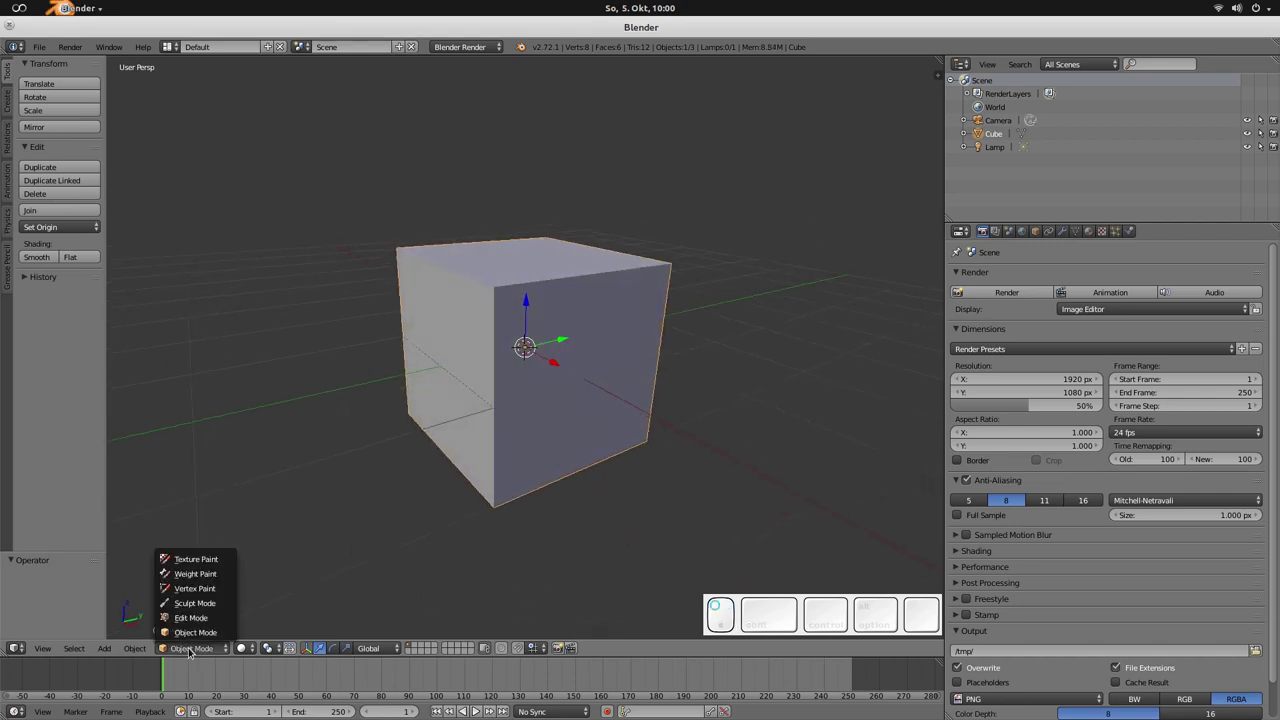
click(180, 559)
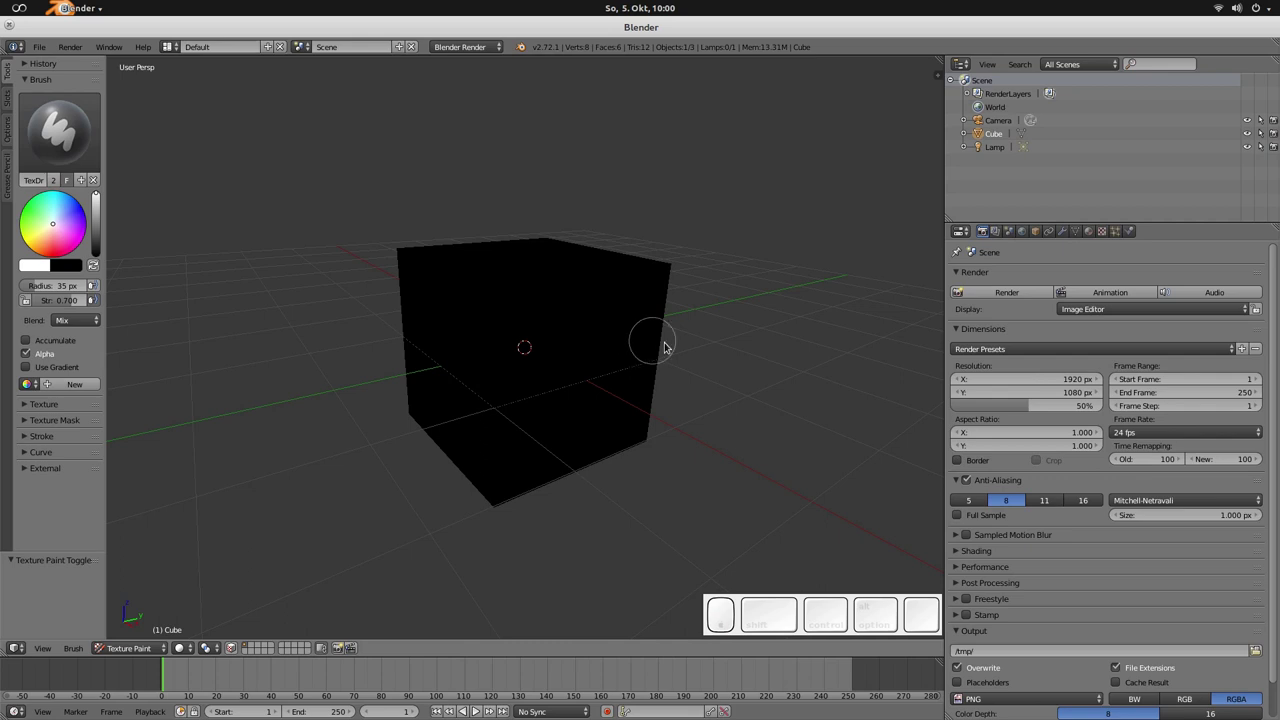
Step: Paint a white S stroke on the cube's front face, then orbit to view it square-on
middle_drag(703, 391, 694, 383)
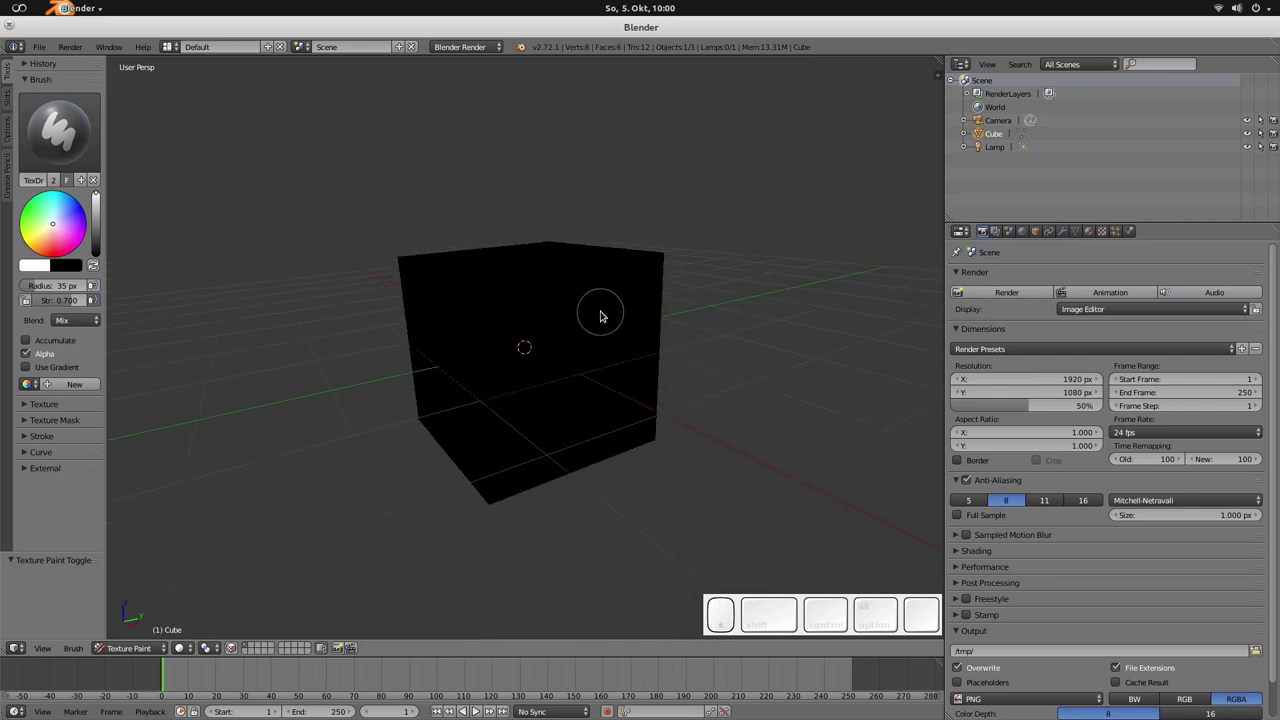
mouse_move(600, 309)
mouse_down()
mouse_move(540, 308)
mouse_move(523, 341)
mouse_move(612, 360)
mouse_move(619, 390)
mouse_move(579, 414)
mouse_move(523, 397)
mouse_up()
mouse_move(480, 346)
middle_down()
mouse_move(486, 410)
mouse_move(514, 429)
mouse_move(609, 429)
mouse_move(523, 363)
mouse_move(547, 178)
mouse_move(560, 286)
mouse_move(720, 357)
mouse_move(654, 434)
mouse_move(547, 472)
middle_up()
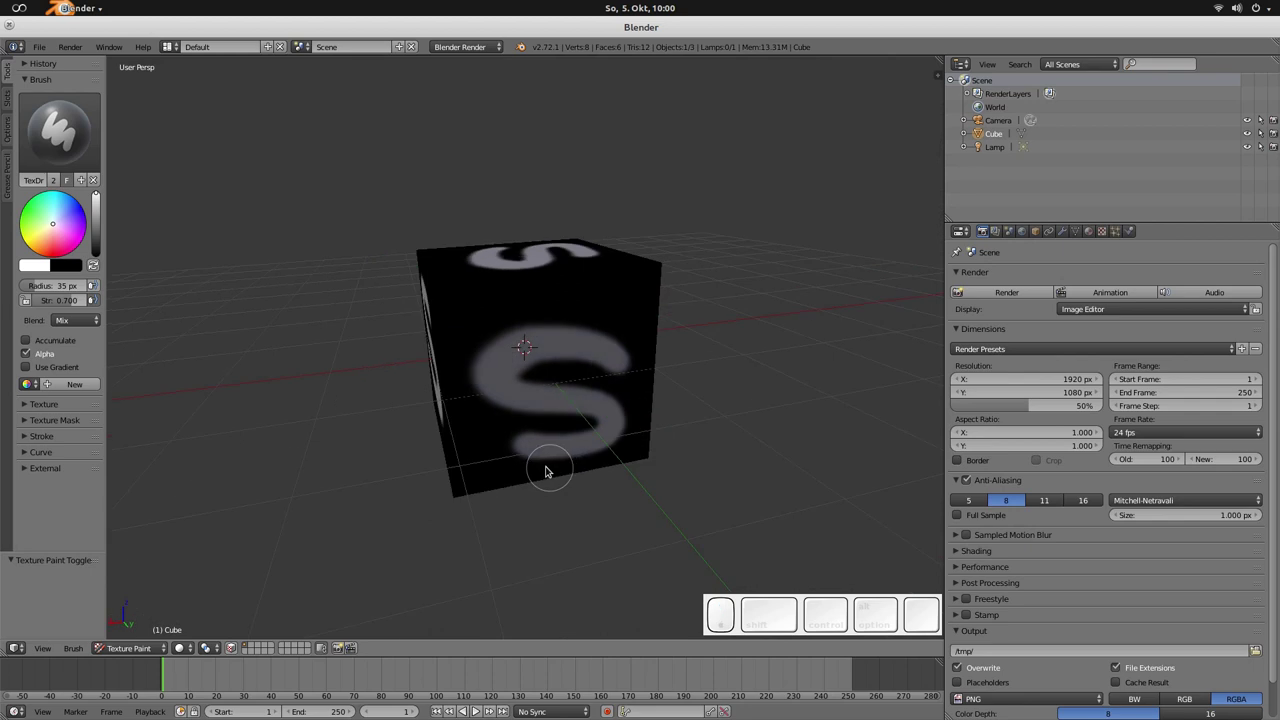
middle_drag(434, 427, 706, 400)
mouse_move(425, 362)
middle_down()
mouse_move(438, 430)
mouse_move(523, 429)
middle_up()
mouse_move(634, 449)
middle_down()
mouse_move(563, 472)
mouse_move(651, 480)
mouse_move(603, 494)
mouse_move(457, 449)
mouse_move(540, 420)
middle_up()
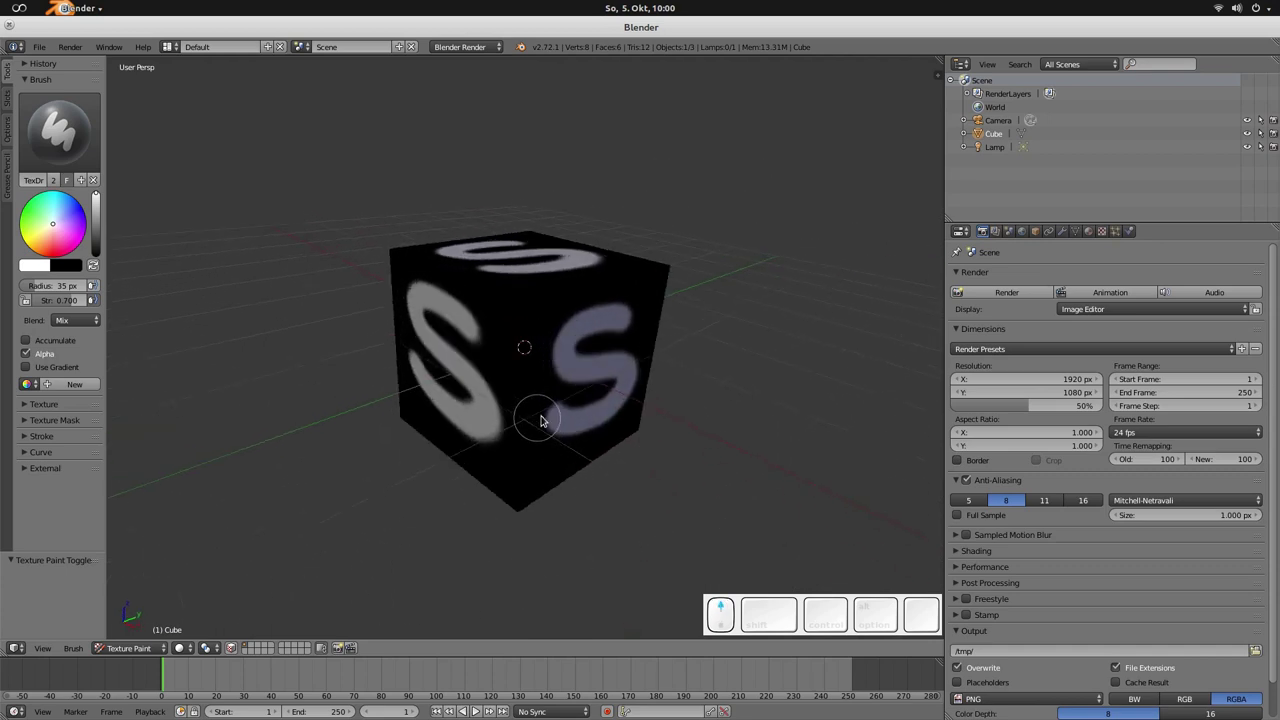
scroll(558, 375, down, 2)
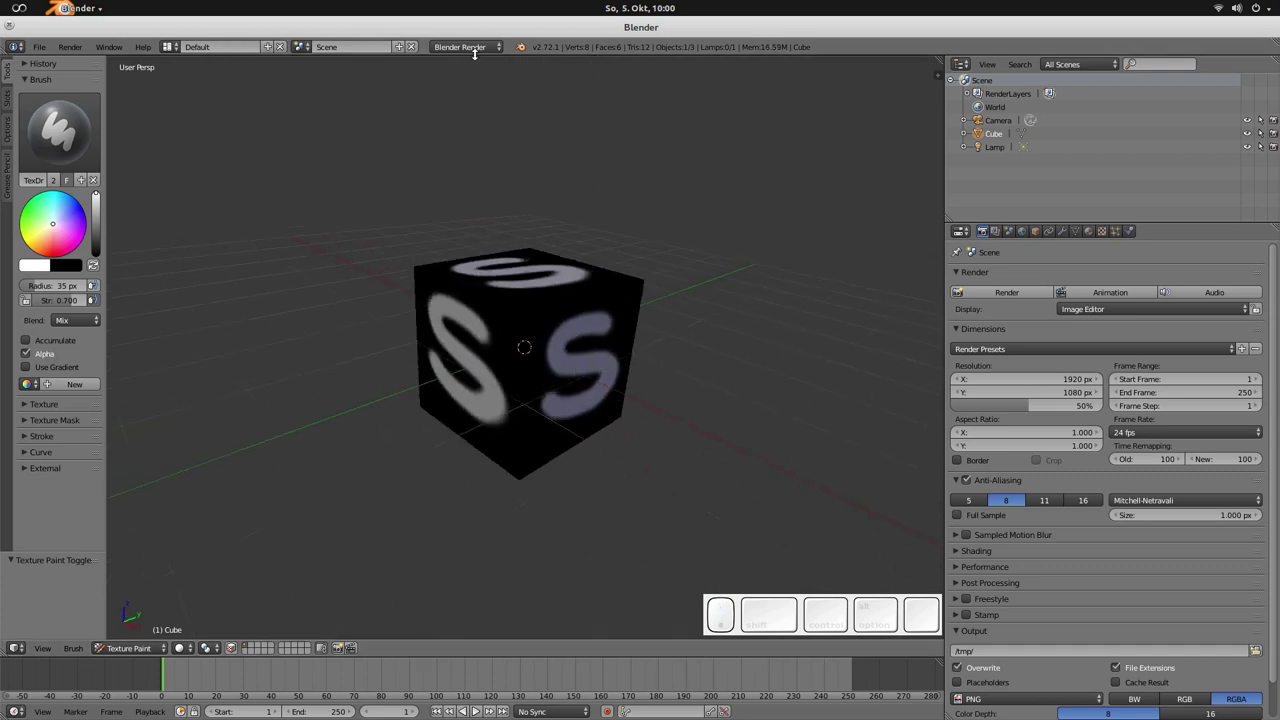
mouse_move(536, 393)
middle_down()
mouse_move(529, 409)
mouse_move(457, 363)
mouse_move(523, 420)
middle_up()
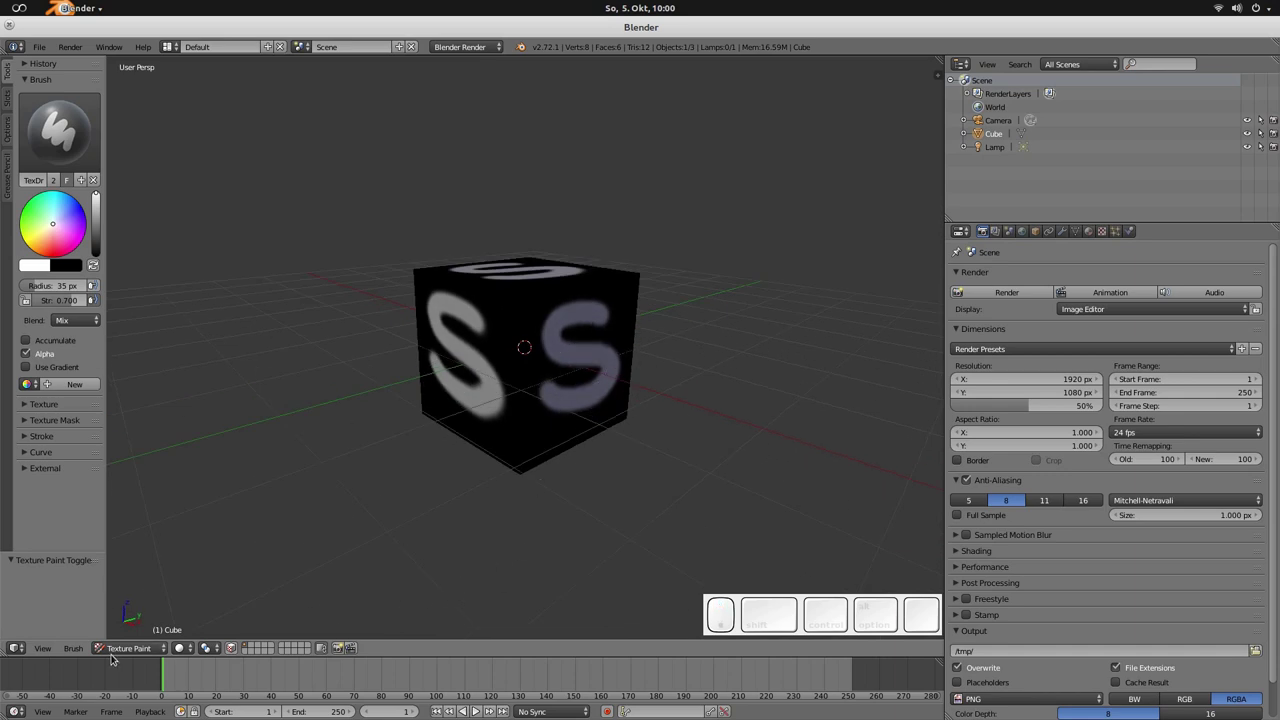
Step: Delete the cube in Object Mode and add a Suzanne monkey, rotated and scaled to 1.876
click(129, 648)
click(130, 639)
key(x)
click(586, 331)
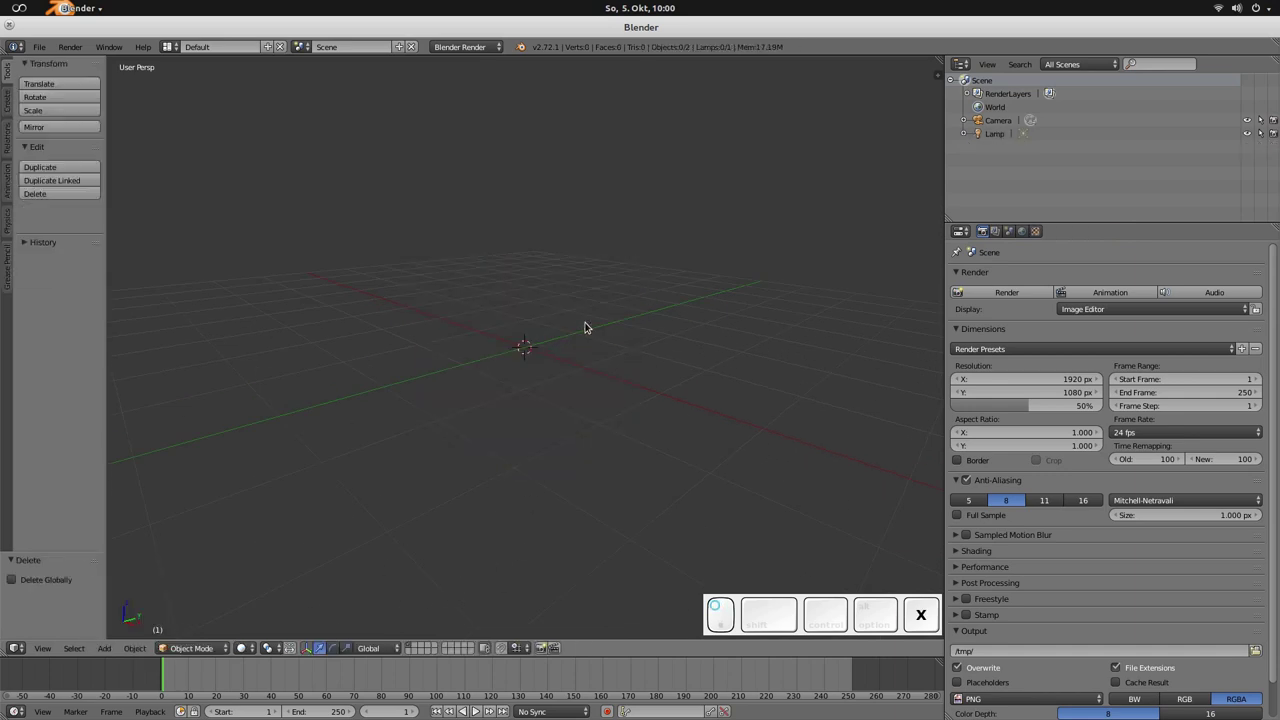
key(shift+a)
mouse_move(586, 331)
click(631, 451)
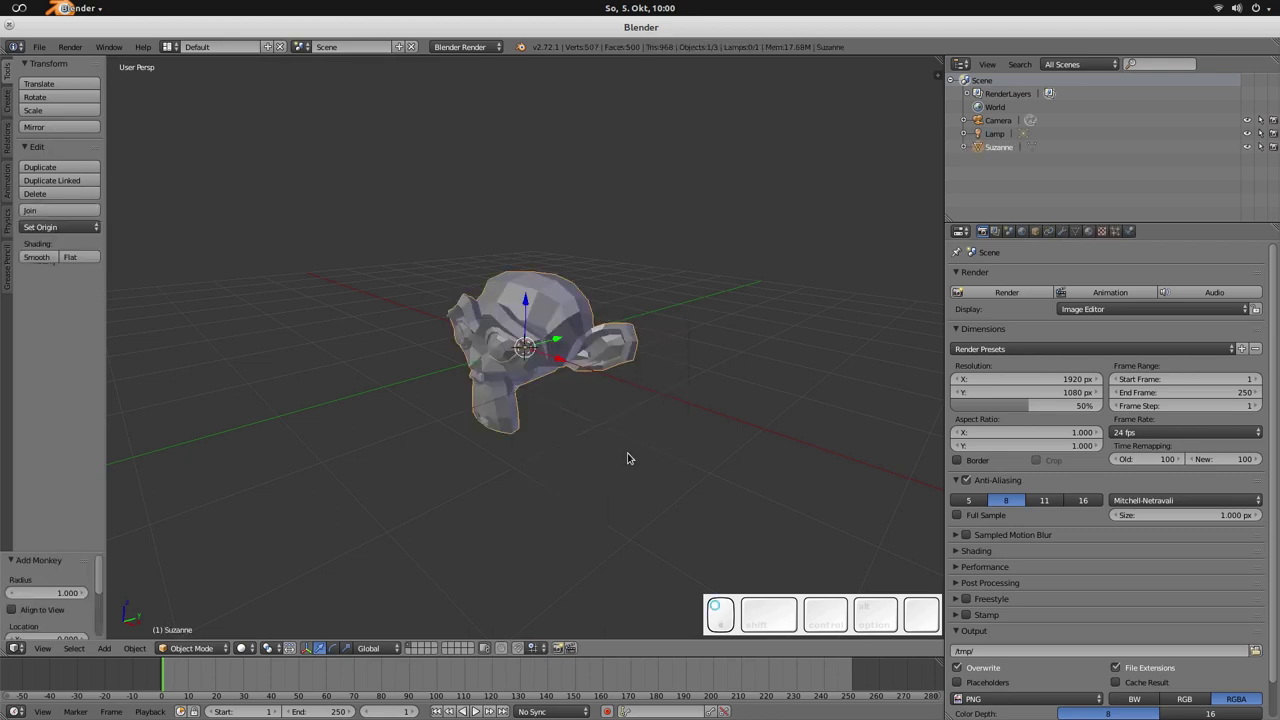
key(r)
key(r)
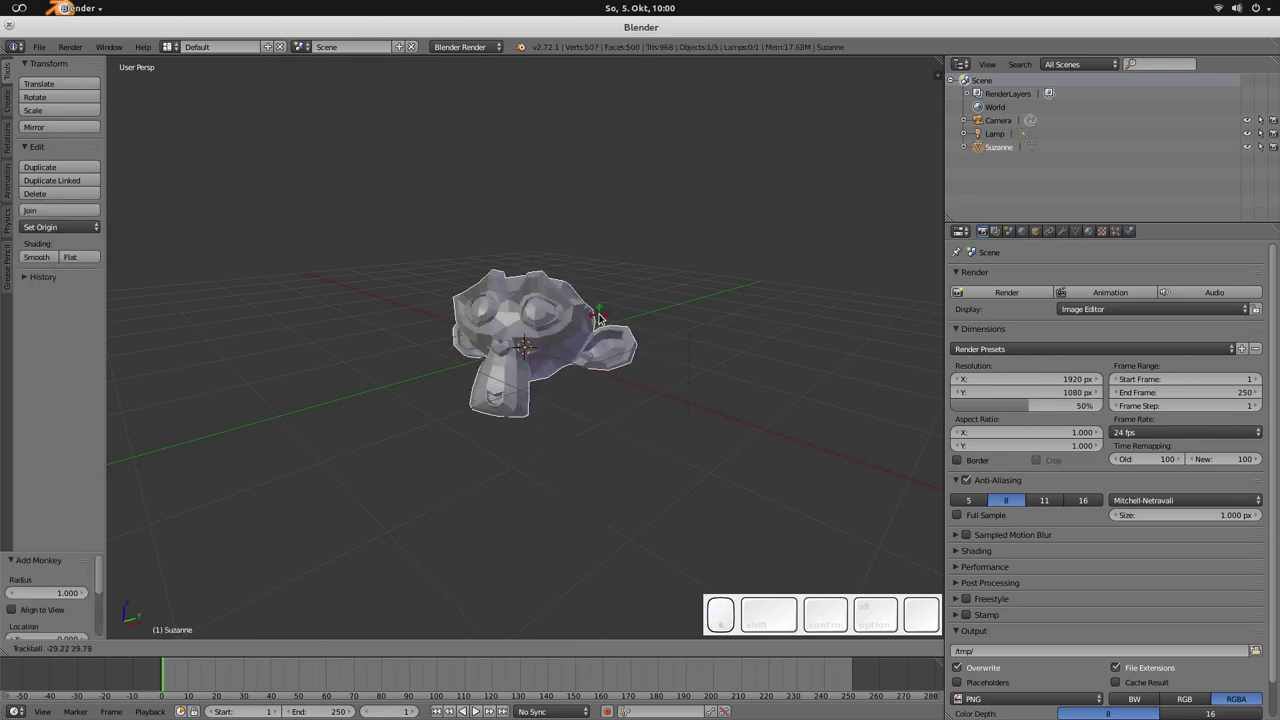
click(602, 318)
key(s)
click(716, 358)
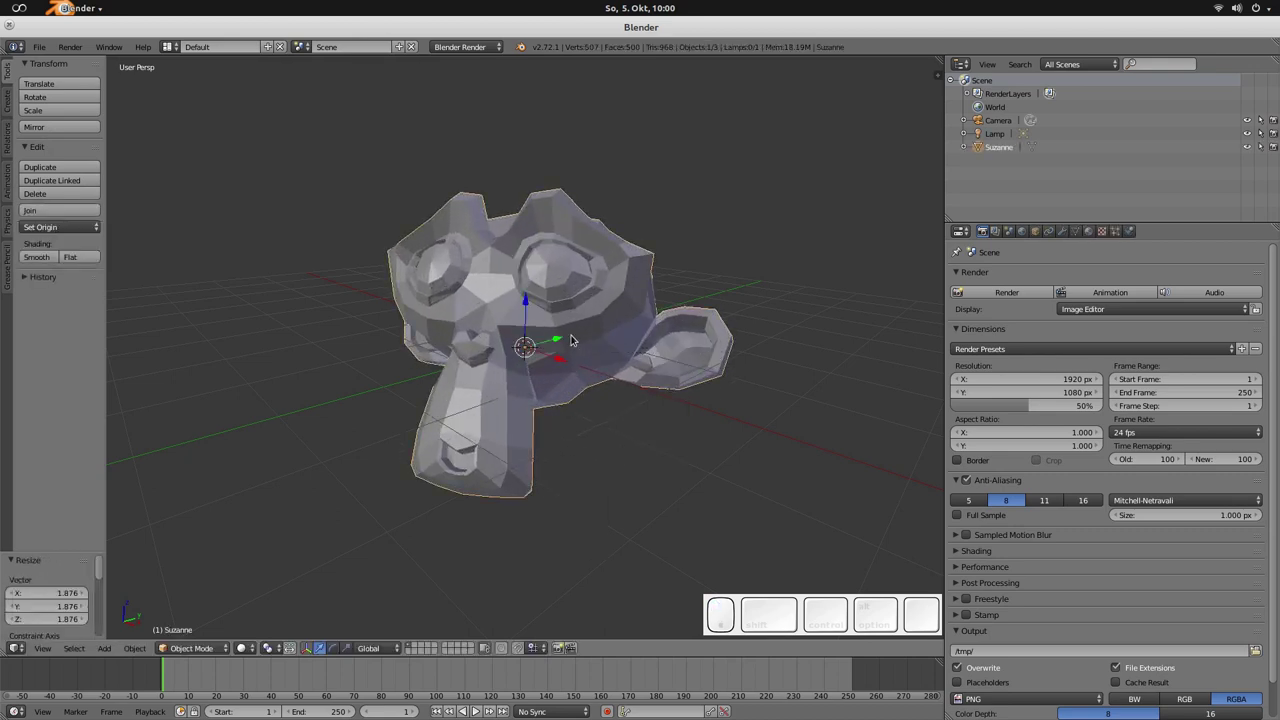
Step: Subdivide Suzanne to level 3, Smart UV Project her in Edit Mode, and enter Texture Paint
key(ctrl+3)
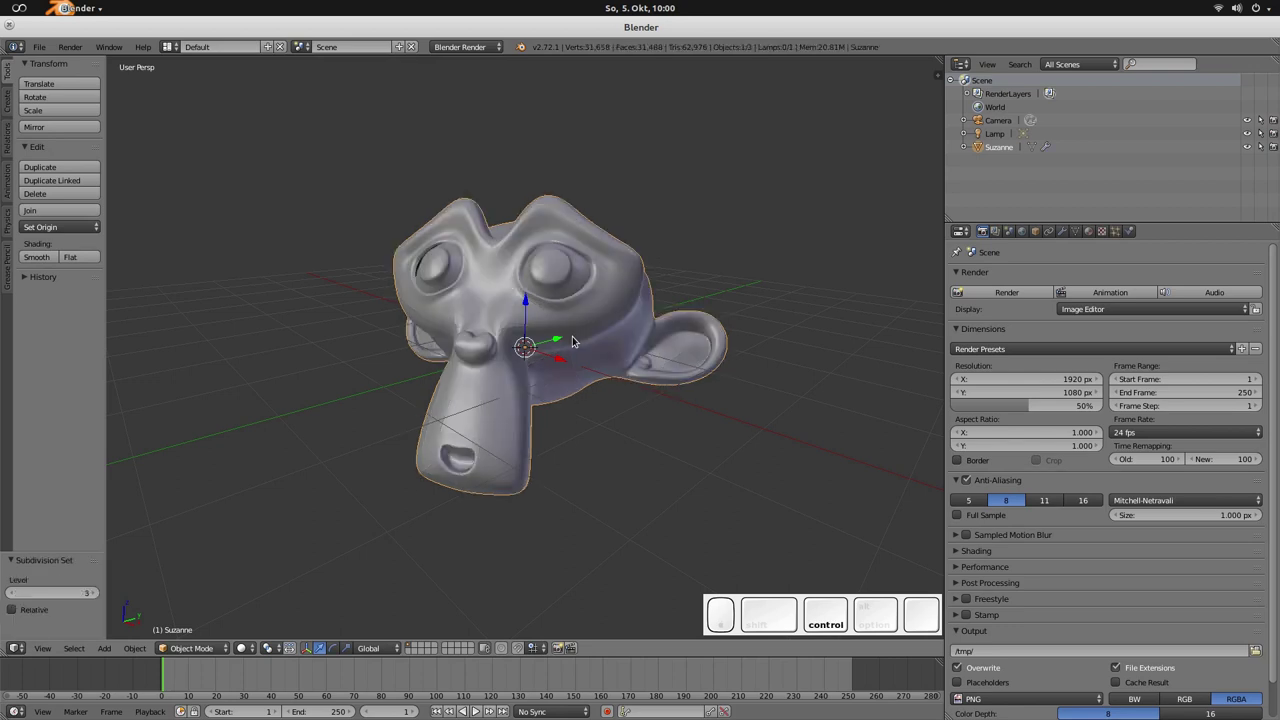
click(190, 648)
click(188, 614)
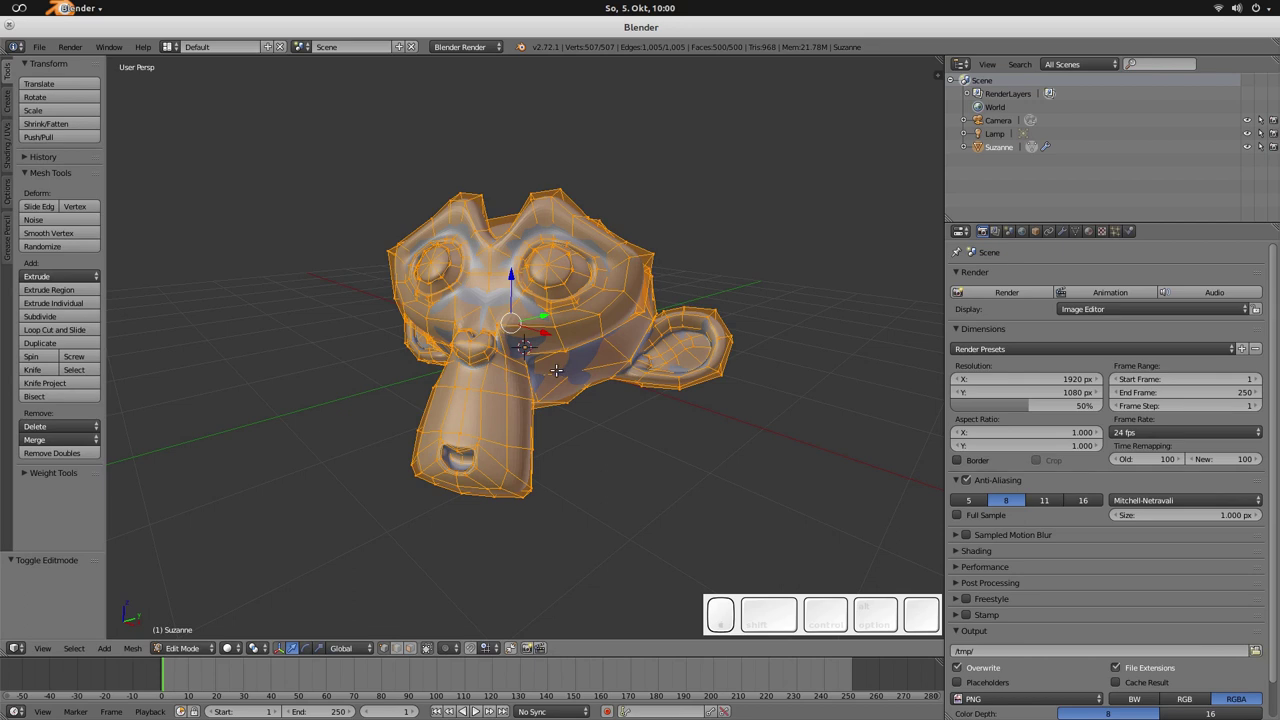
key(u)
click(521, 386)
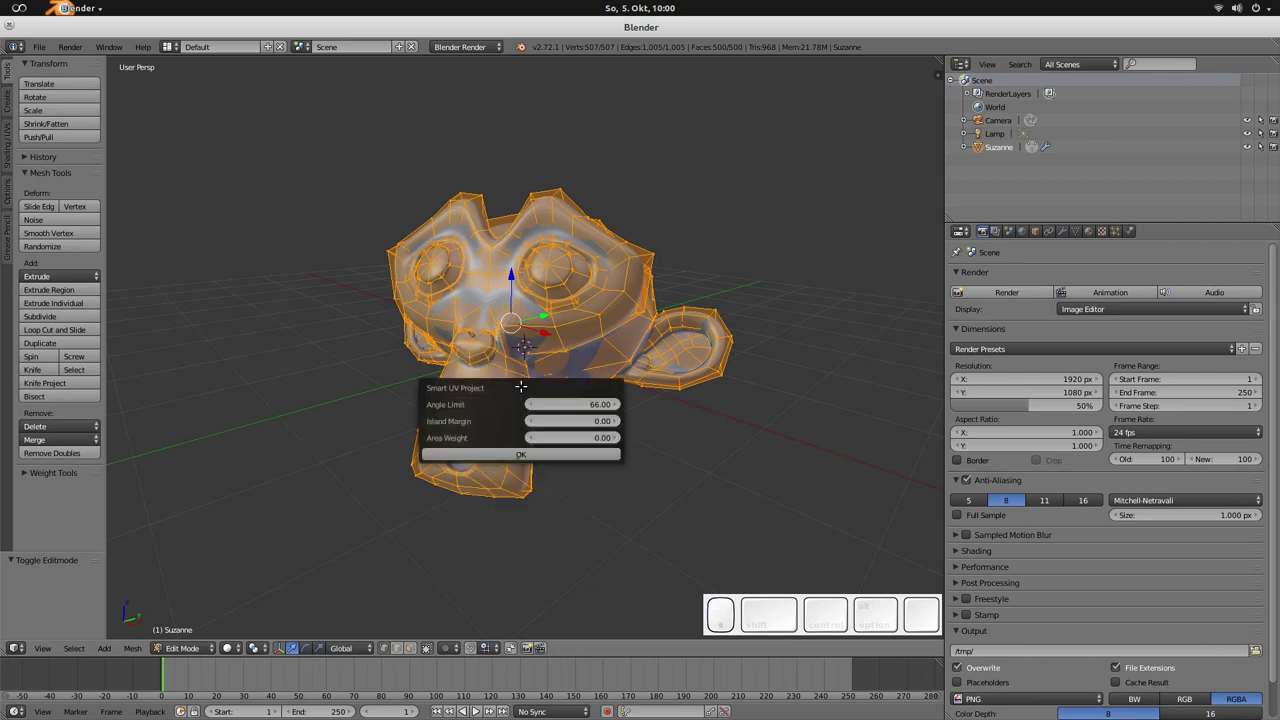
click(553, 456)
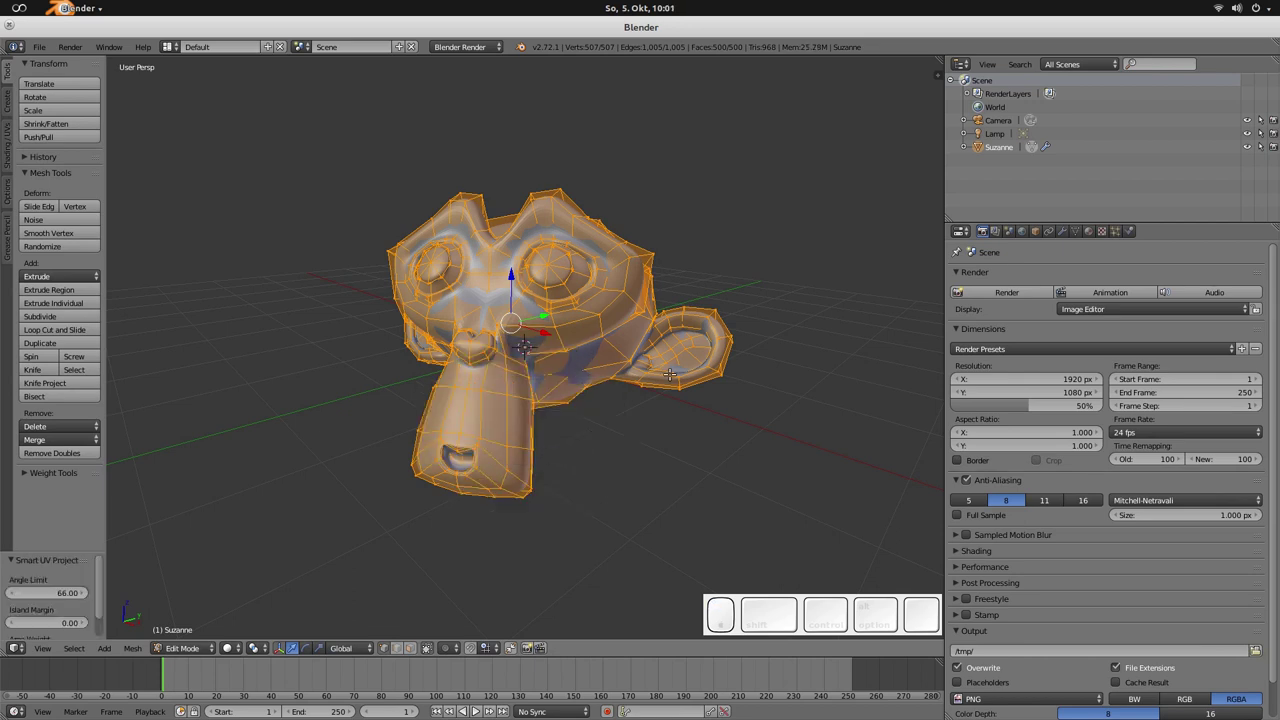
click(182, 648)
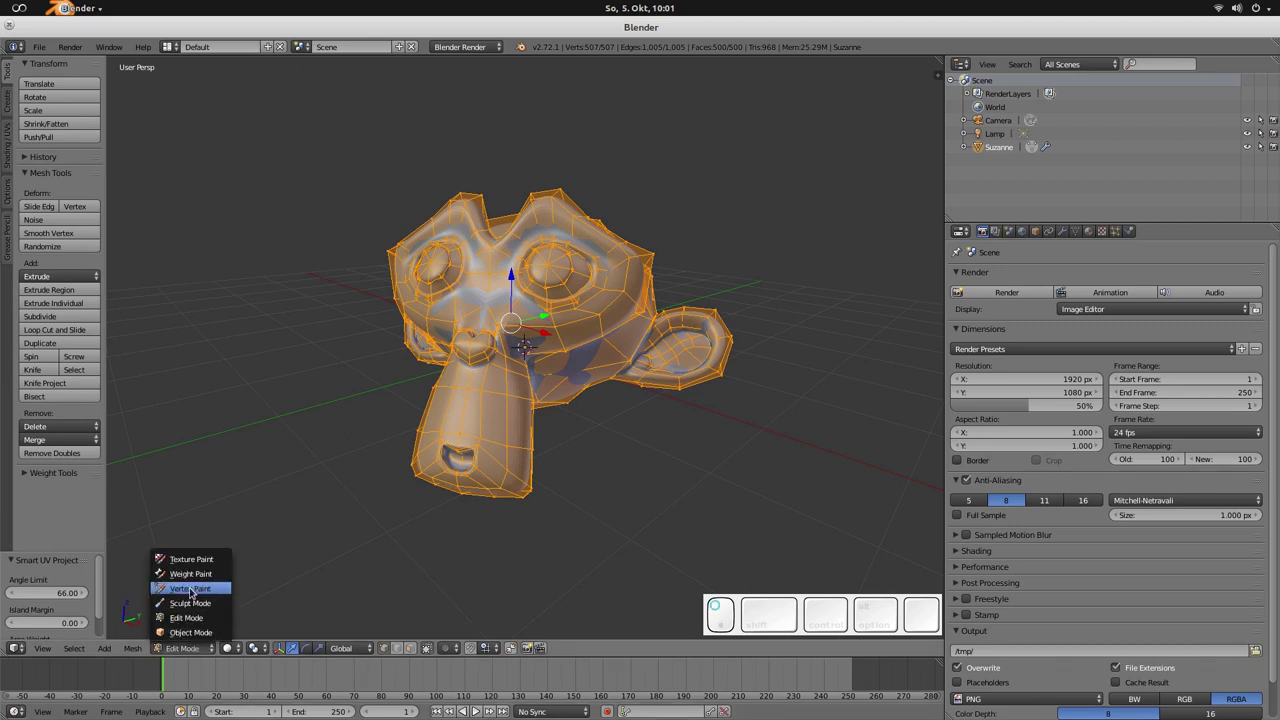
click(192, 559)
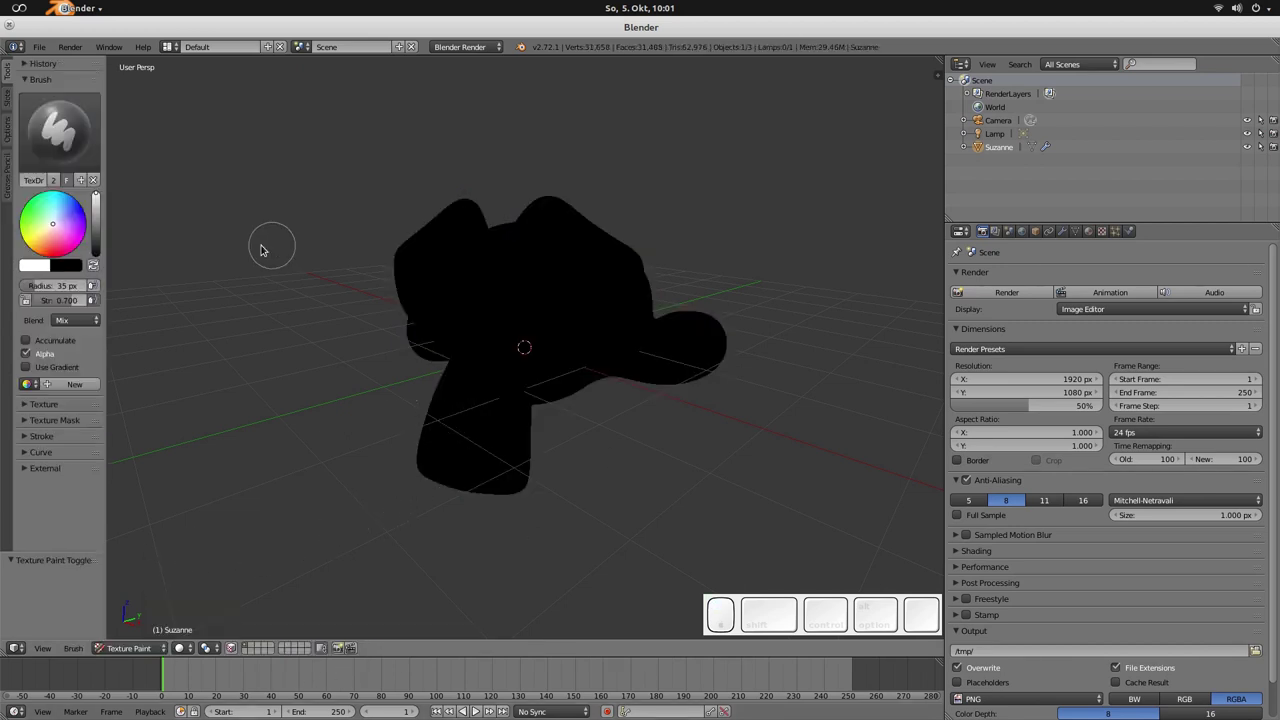
Step: Add a Specular Color texture paint slot in the Slots panel, then reselect the Diffuse Color slot
click(9, 104)
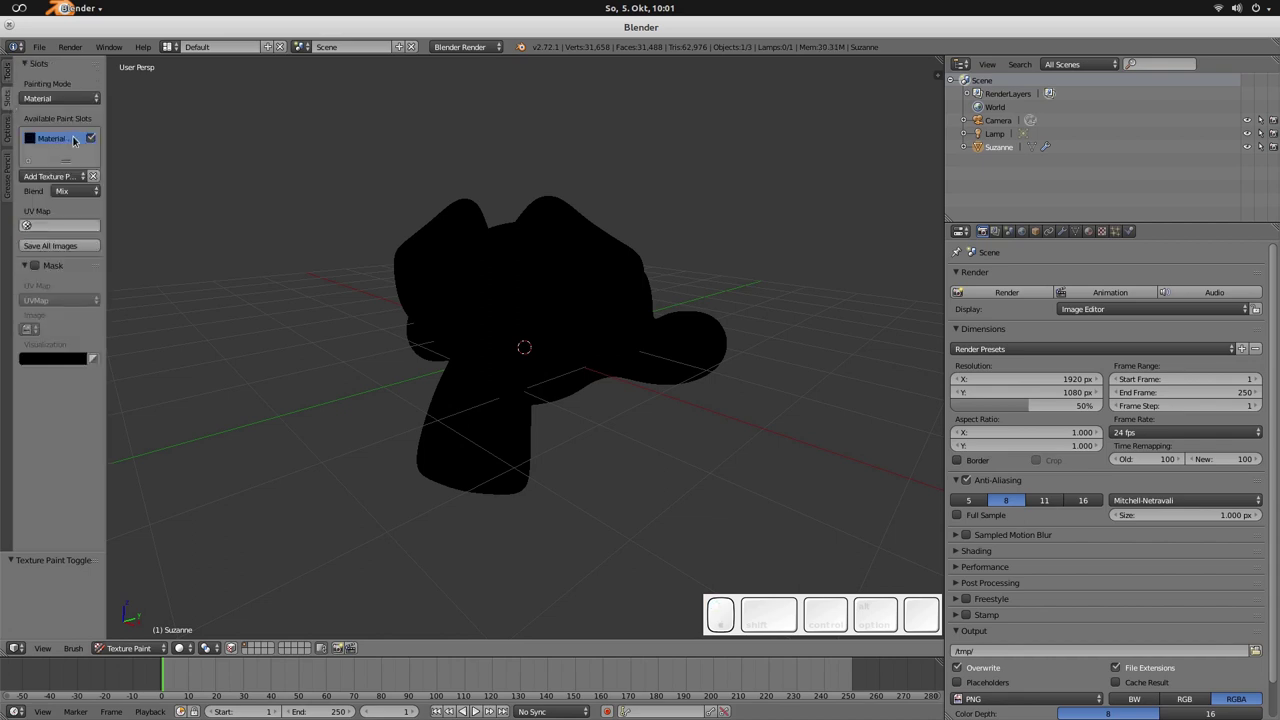
drag(106, 138, 173, 132)
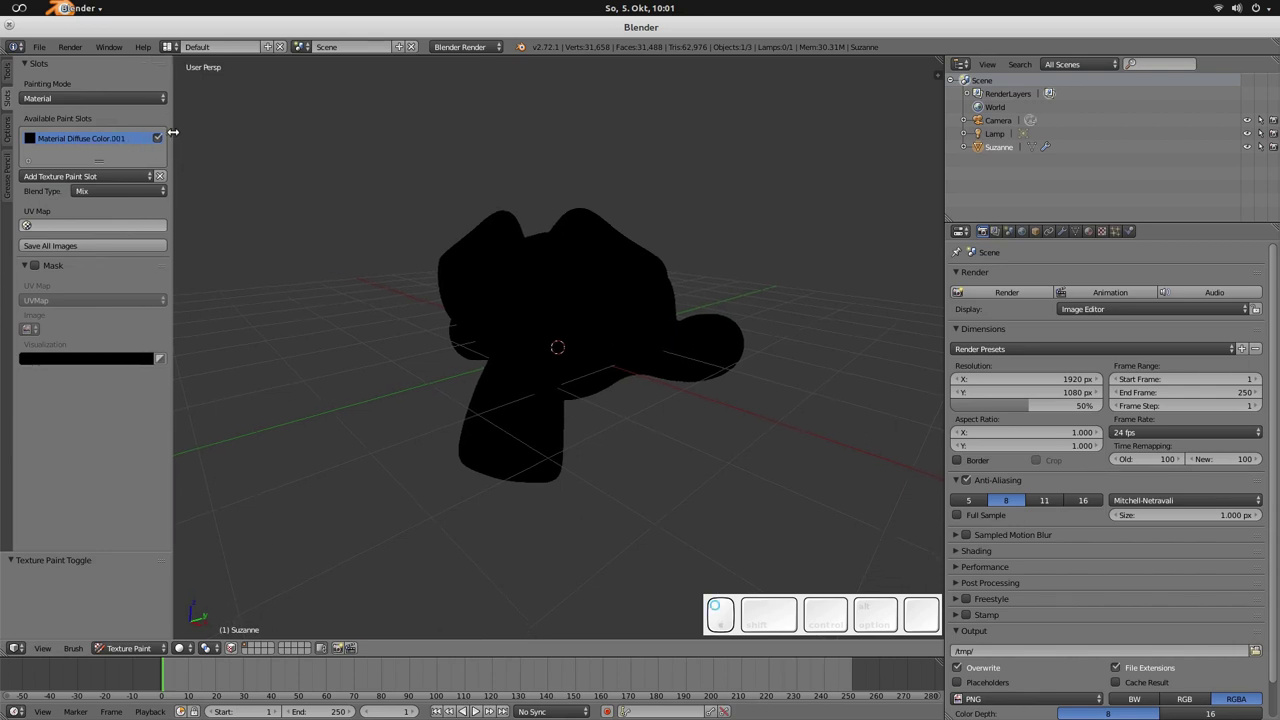
click(89, 177)
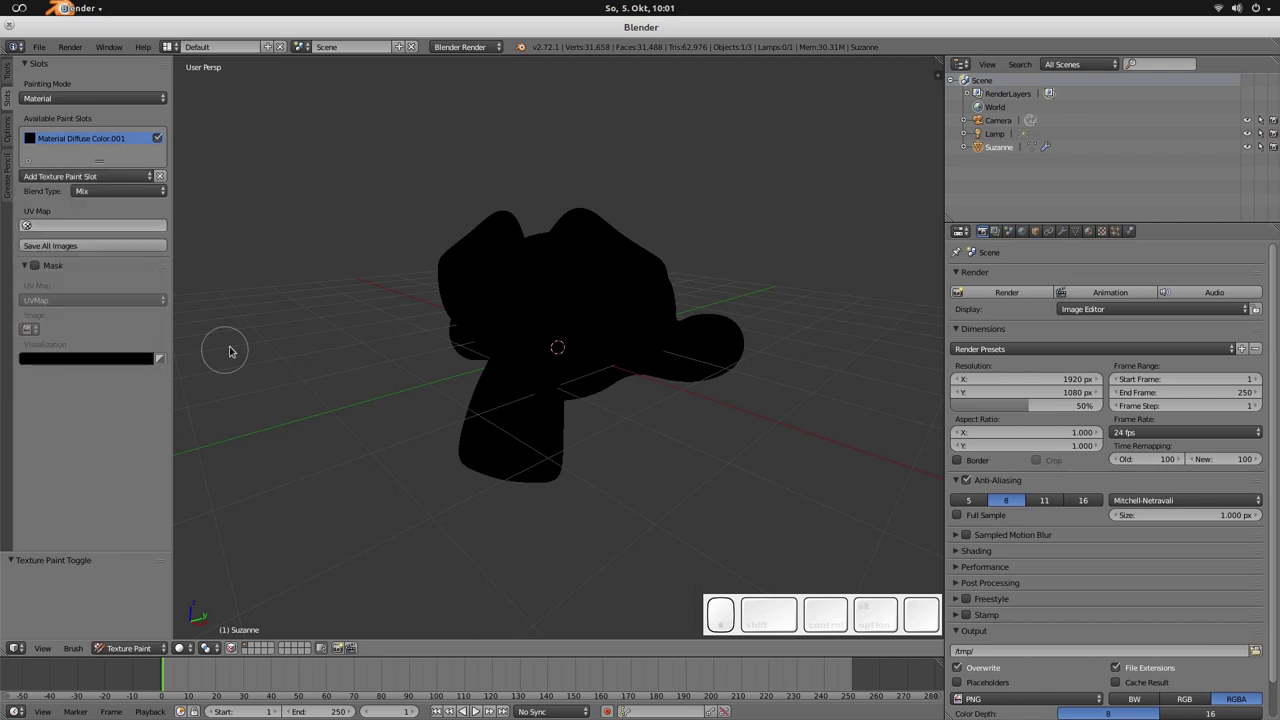
click(58, 180)
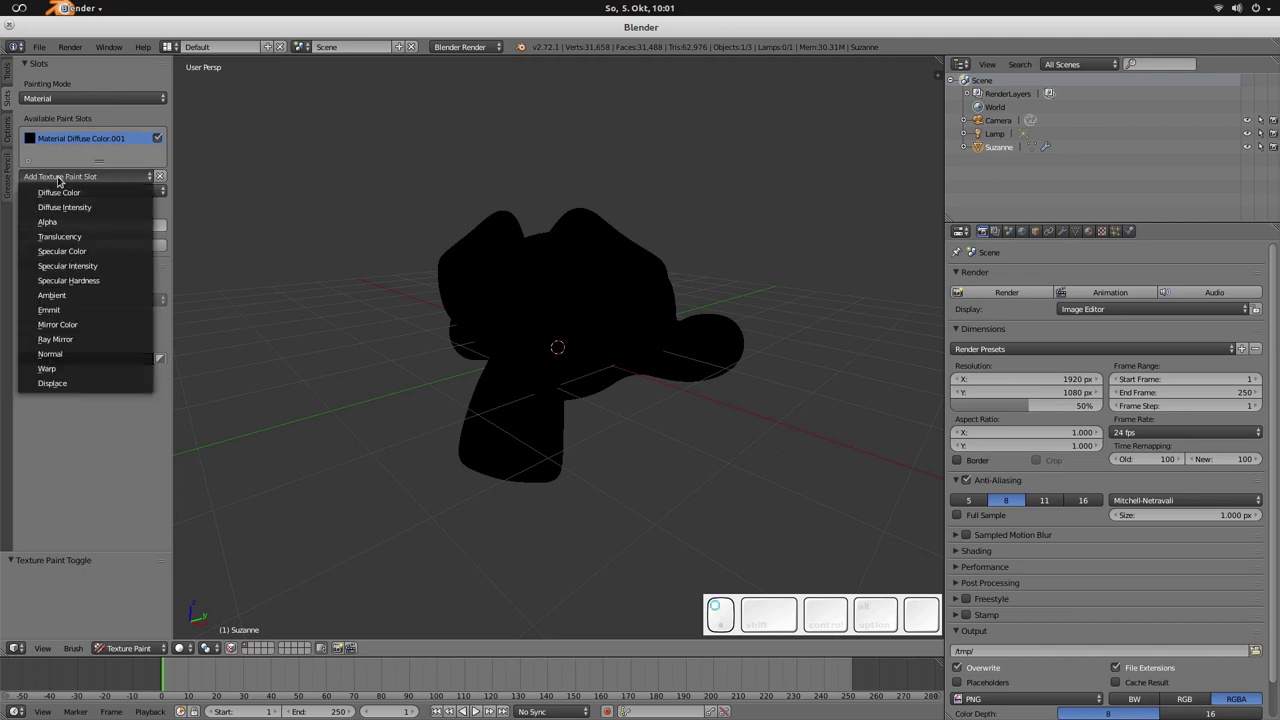
click(70, 252)
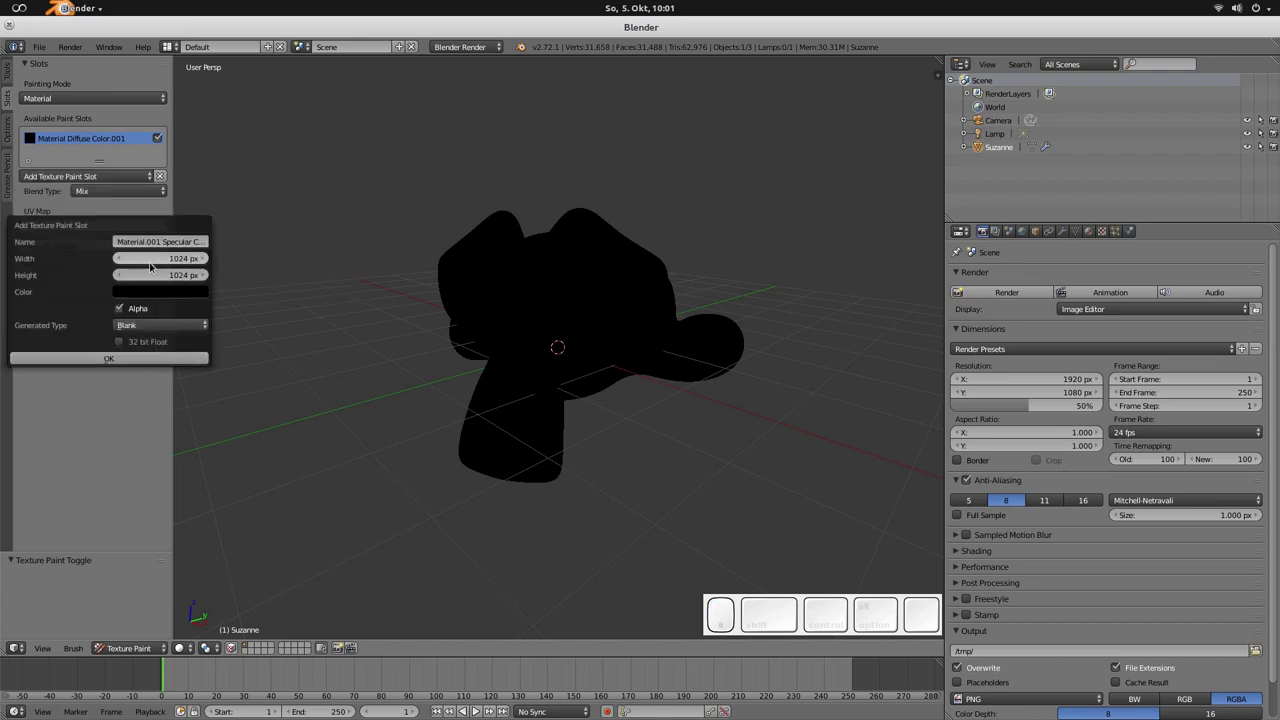
click(110, 359)
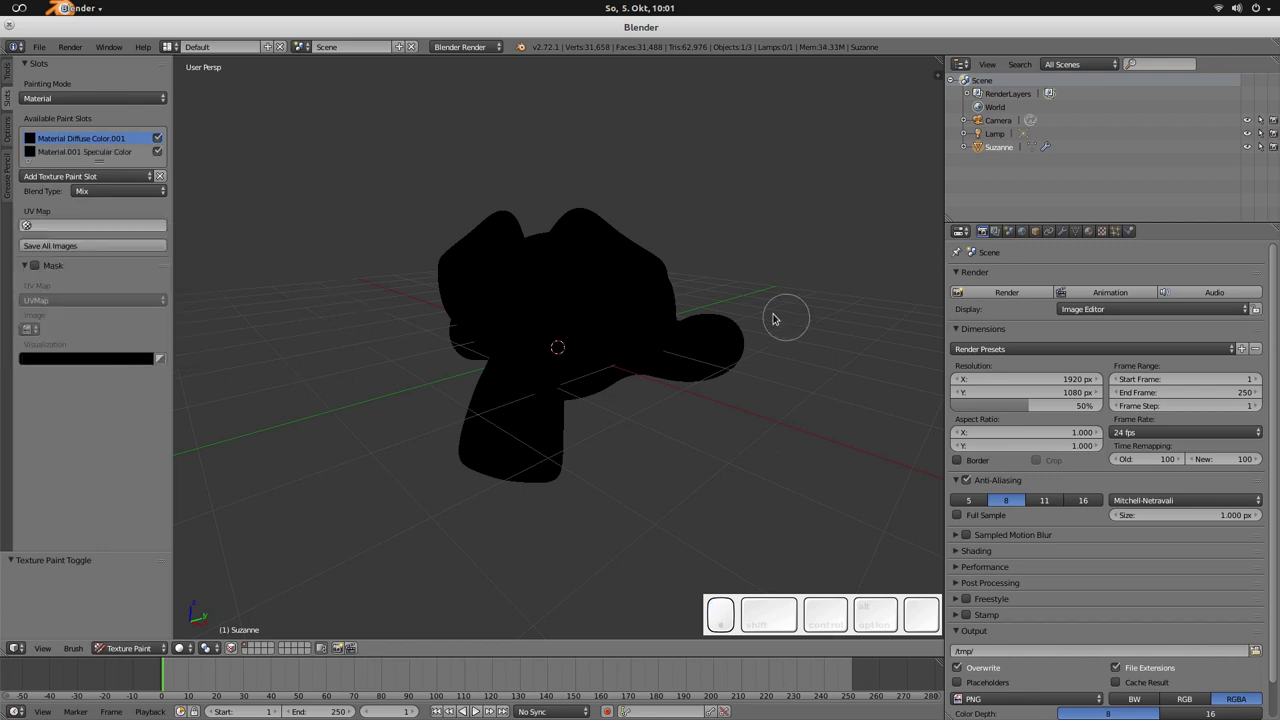
click(72, 140)
Step: Select the Specular Color texture, then paint white over Suzanne's left ear and right eye
click(1101, 231)
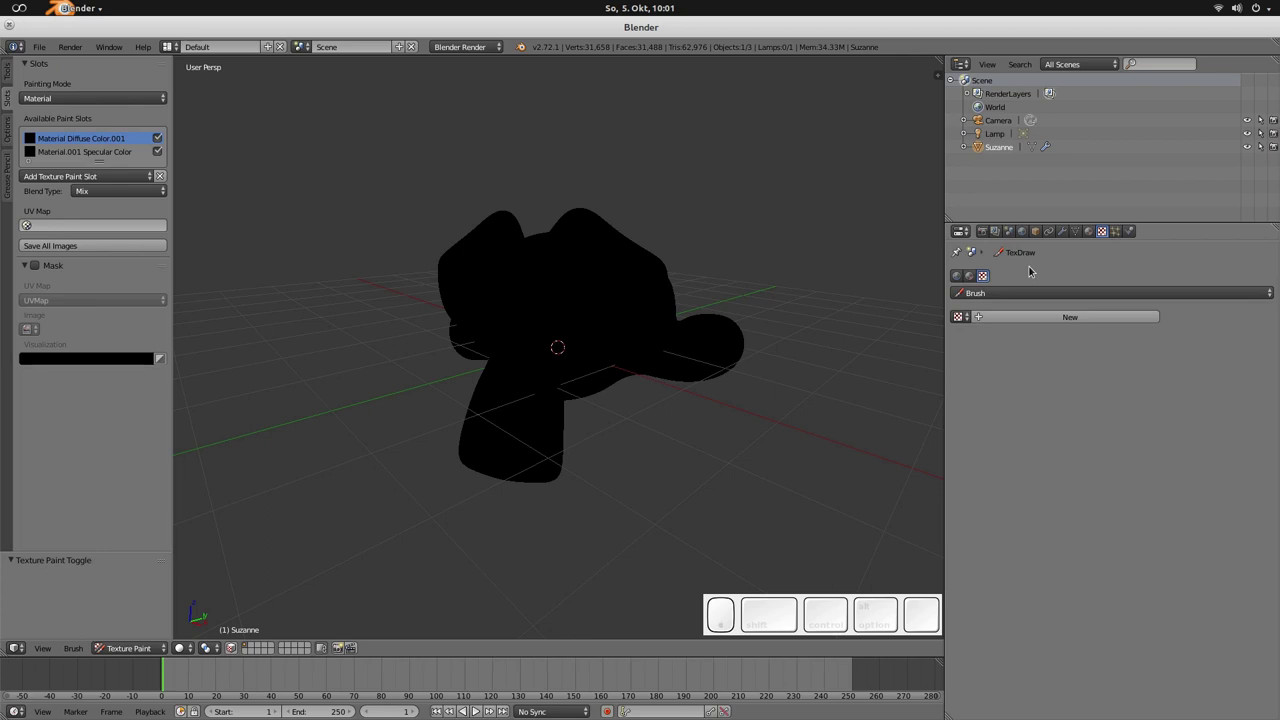
click(967, 276)
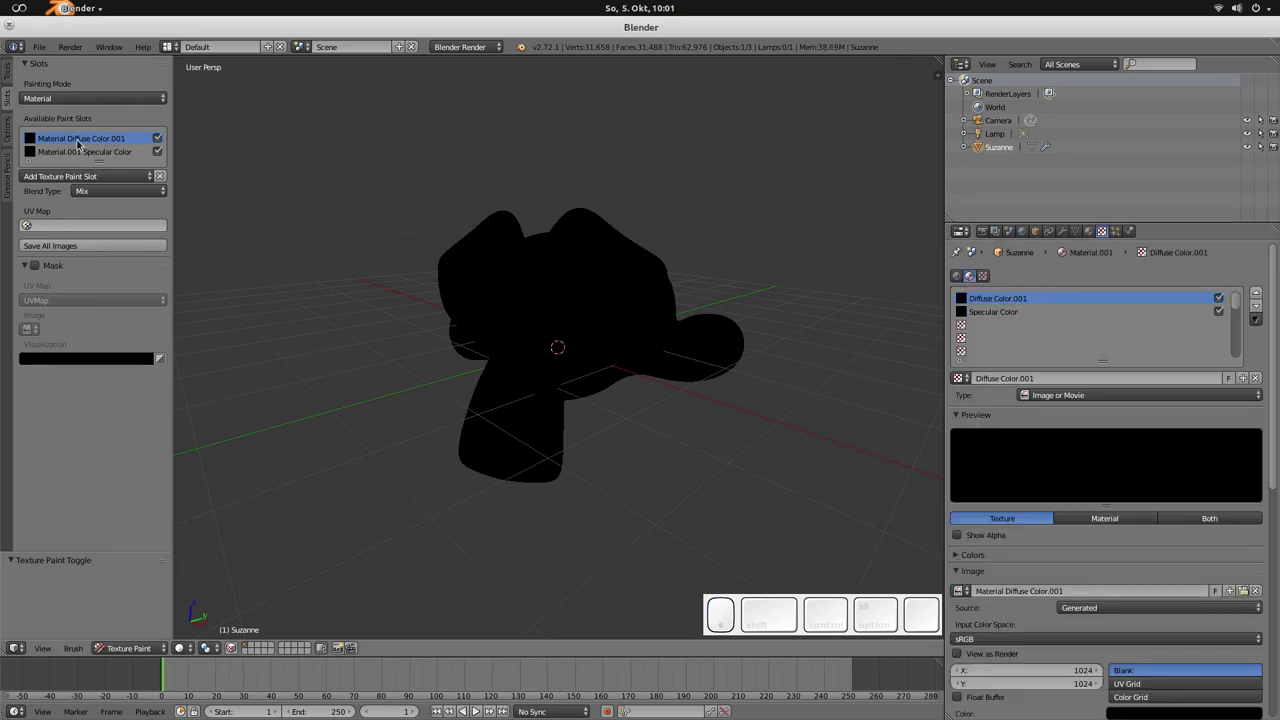
click(1012, 314)
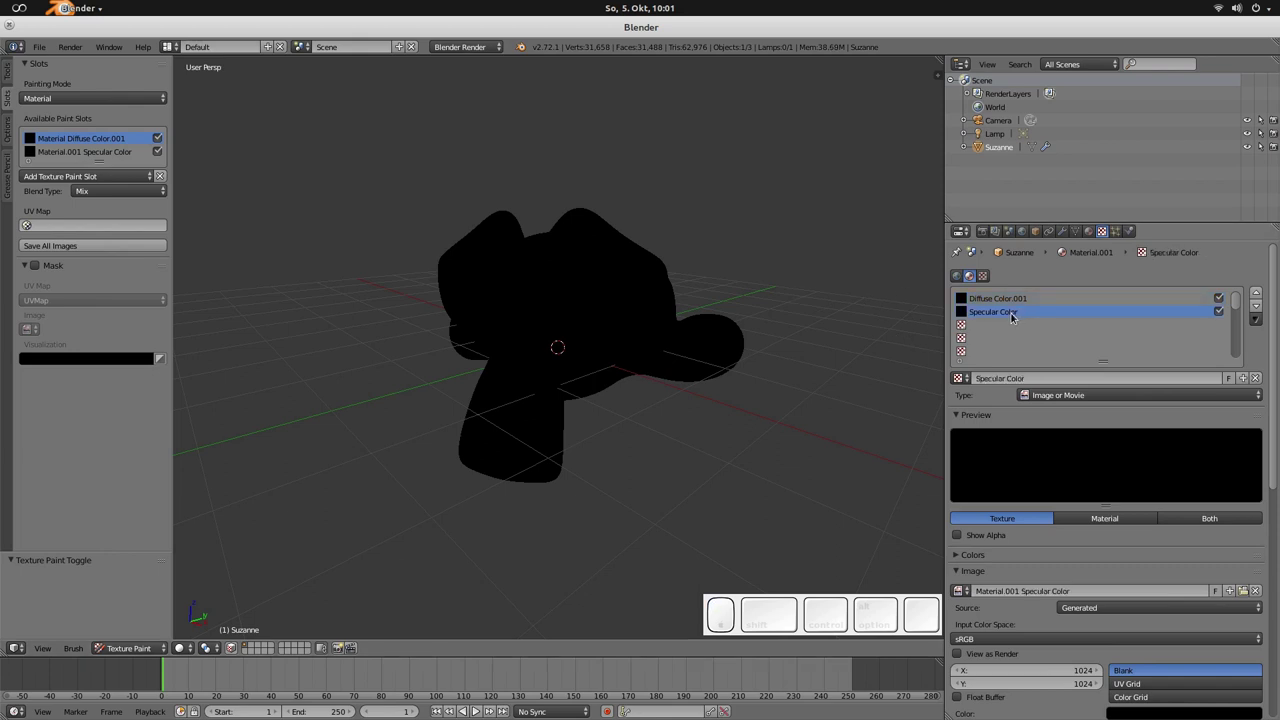
click(89, 153)
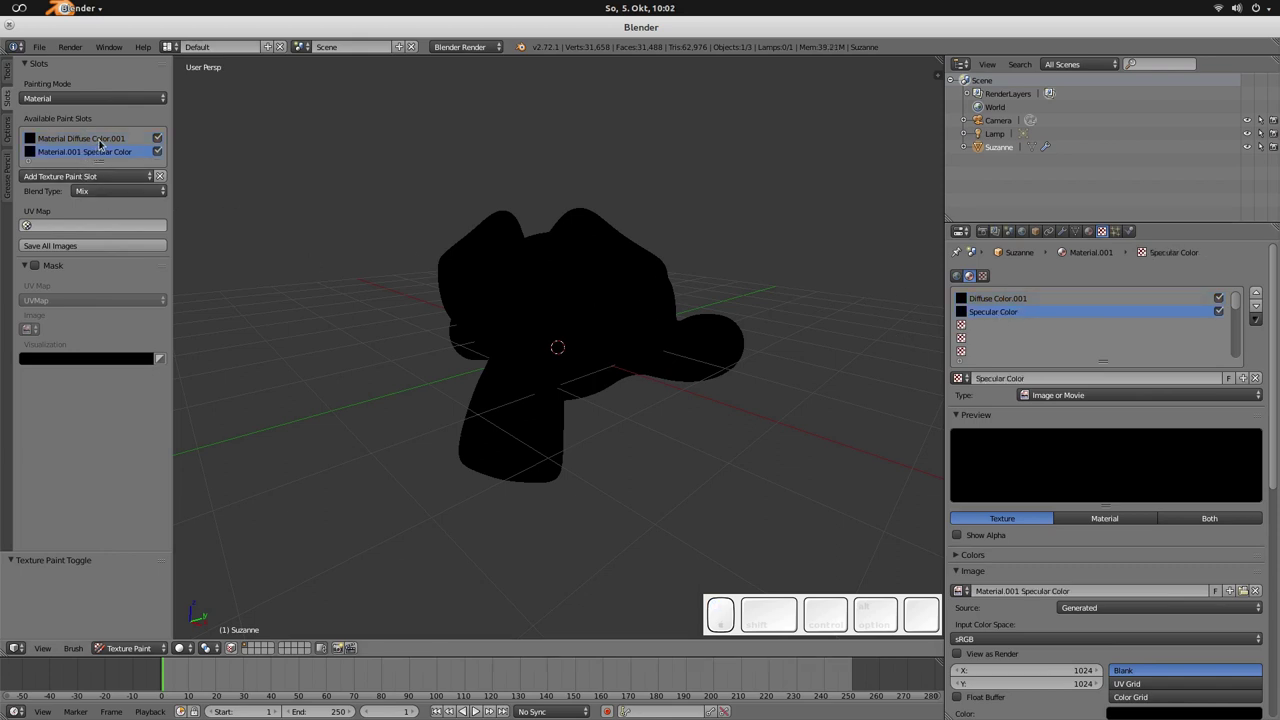
click(497, 298)
drag(497, 298, 484, 278)
mouse_move(585, 305)
mouse_down()
mouse_move(588, 288)
mouse_move(565, 278)
mouse_up()
Step: Toggle between the Diffuse Color and Specular Color slots to compare the paint
click(69, 153)
click(78, 138)
click(81, 152)
click(85, 142)
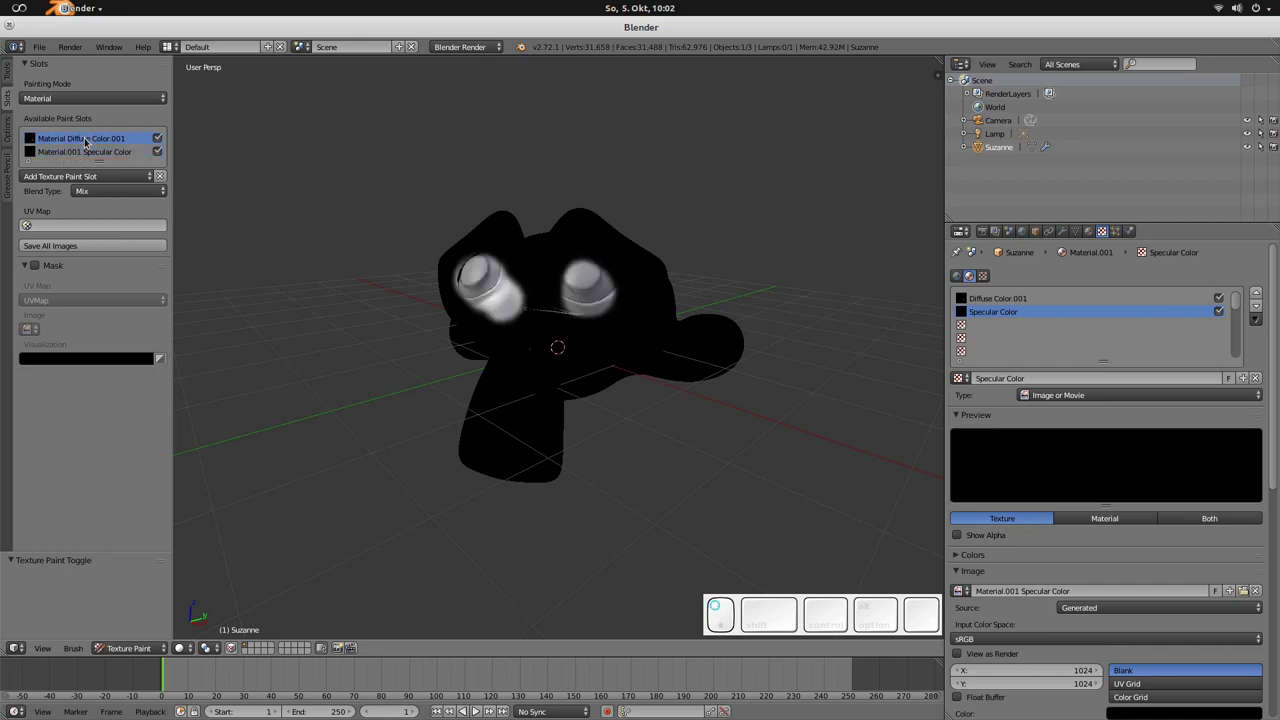
click(88, 153)
click(92, 140)
Step: Paint Suzanne's left eye white and compare the diffuse and specular slots again
middle_drag(535, 345, 591, 417)
drag(512, 305, 460, 305)
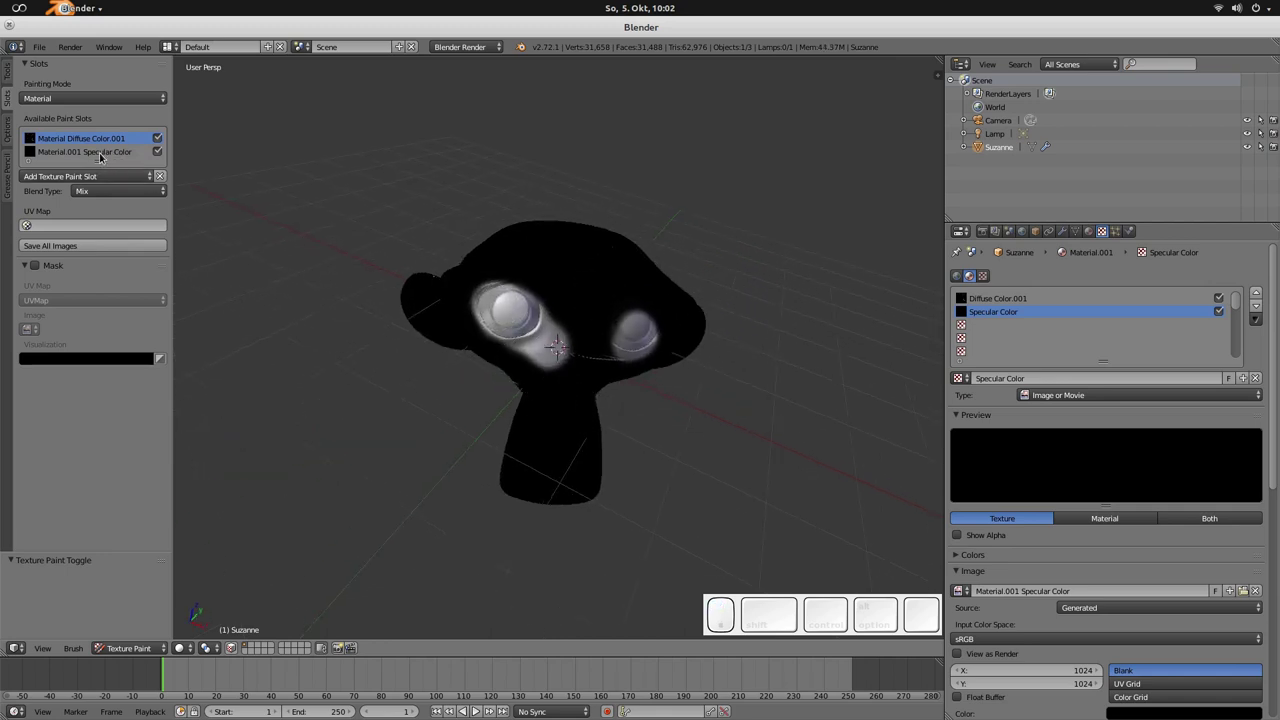
click(104, 153)
click(97, 141)
click(91, 152)
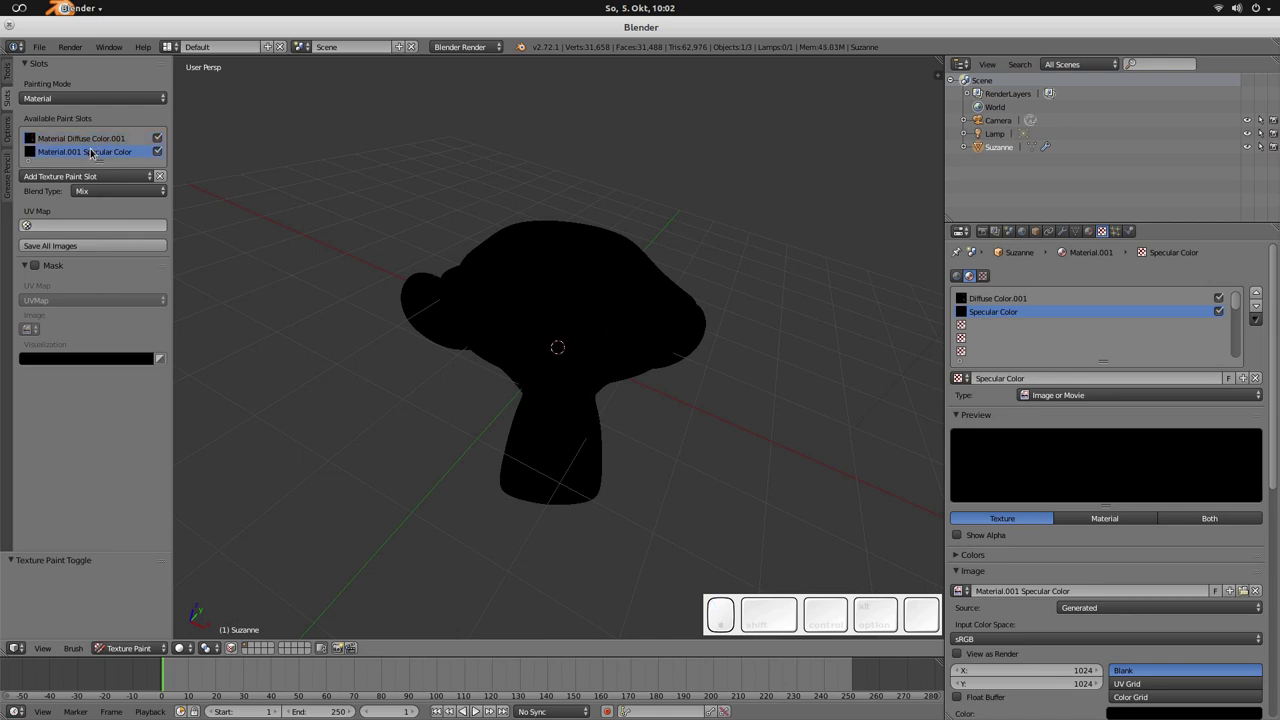
click(95, 140)
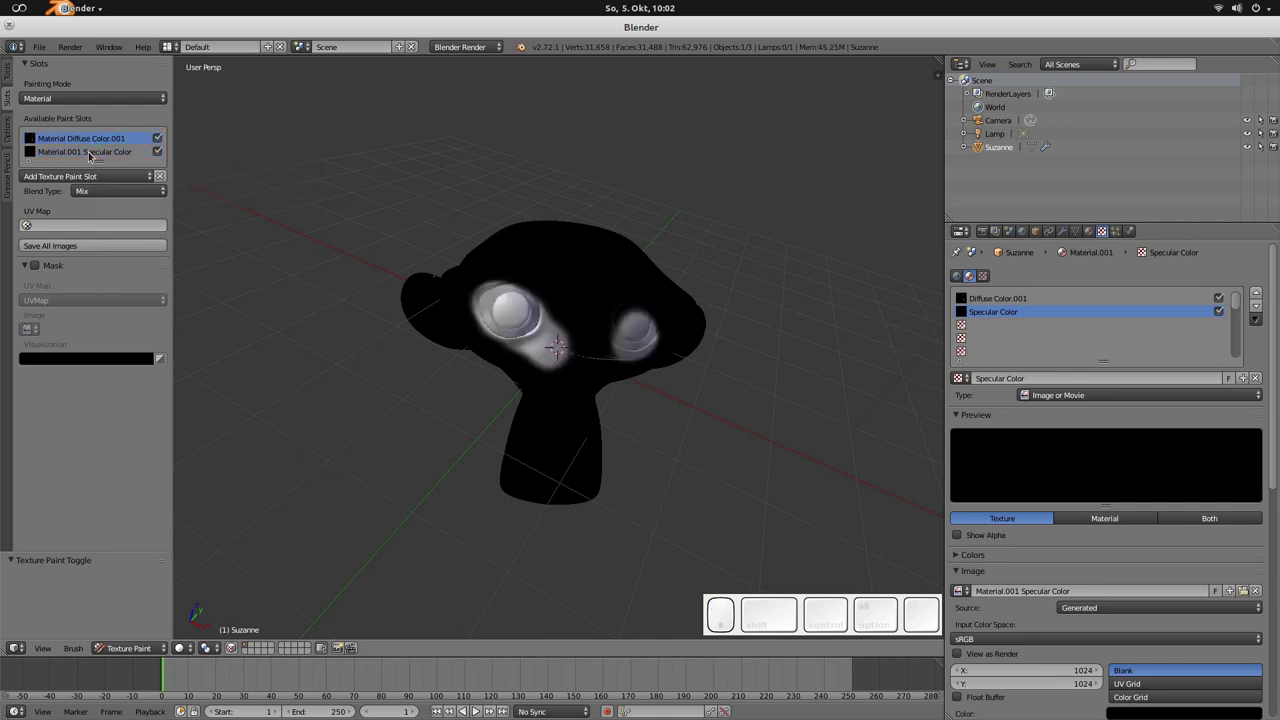
click(89, 153)
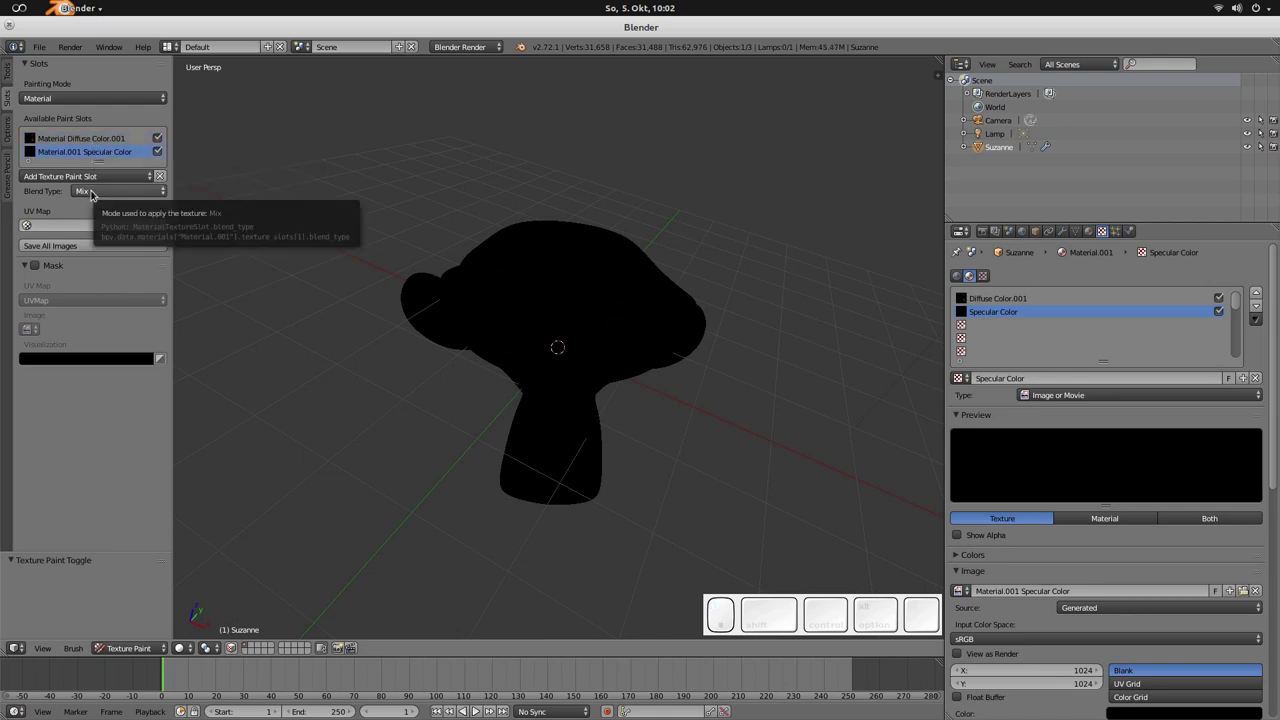
Step: Add a Material.001 Alpha paint slot and set its blend type to Multiply
click(91, 193)
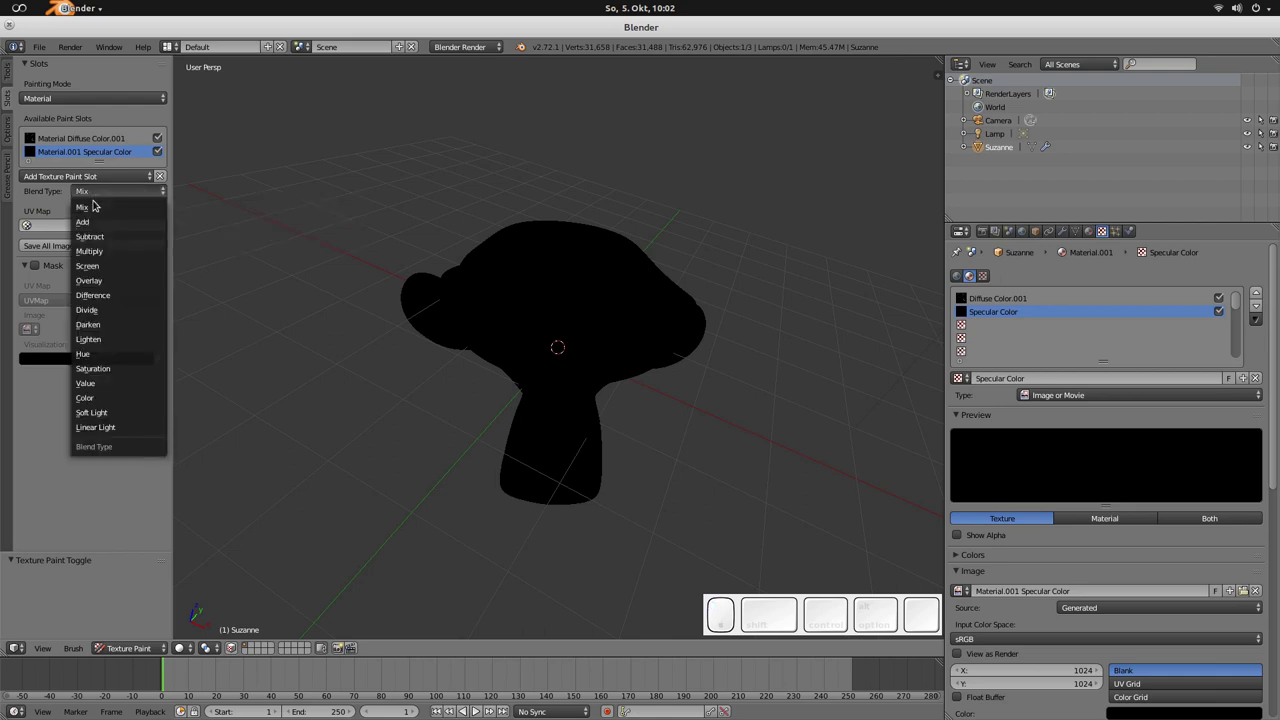
click(111, 209)
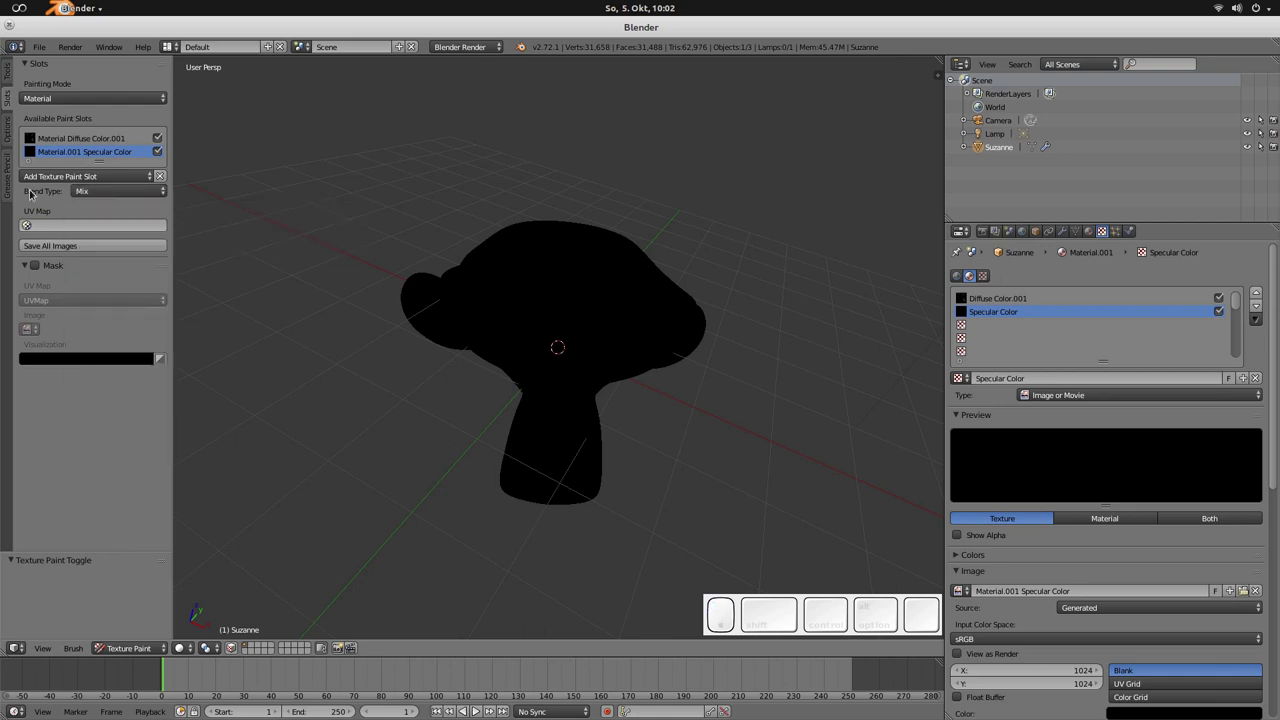
click(62, 176)
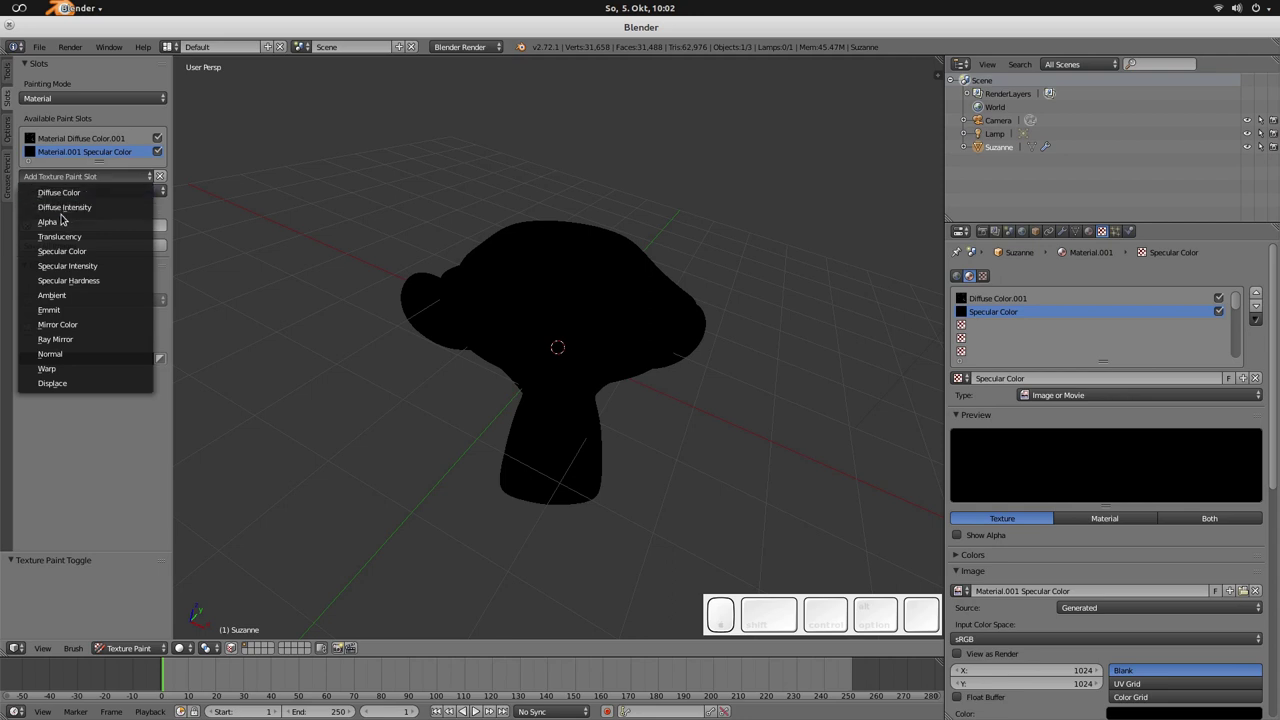
click(67, 224)
click(106, 328)
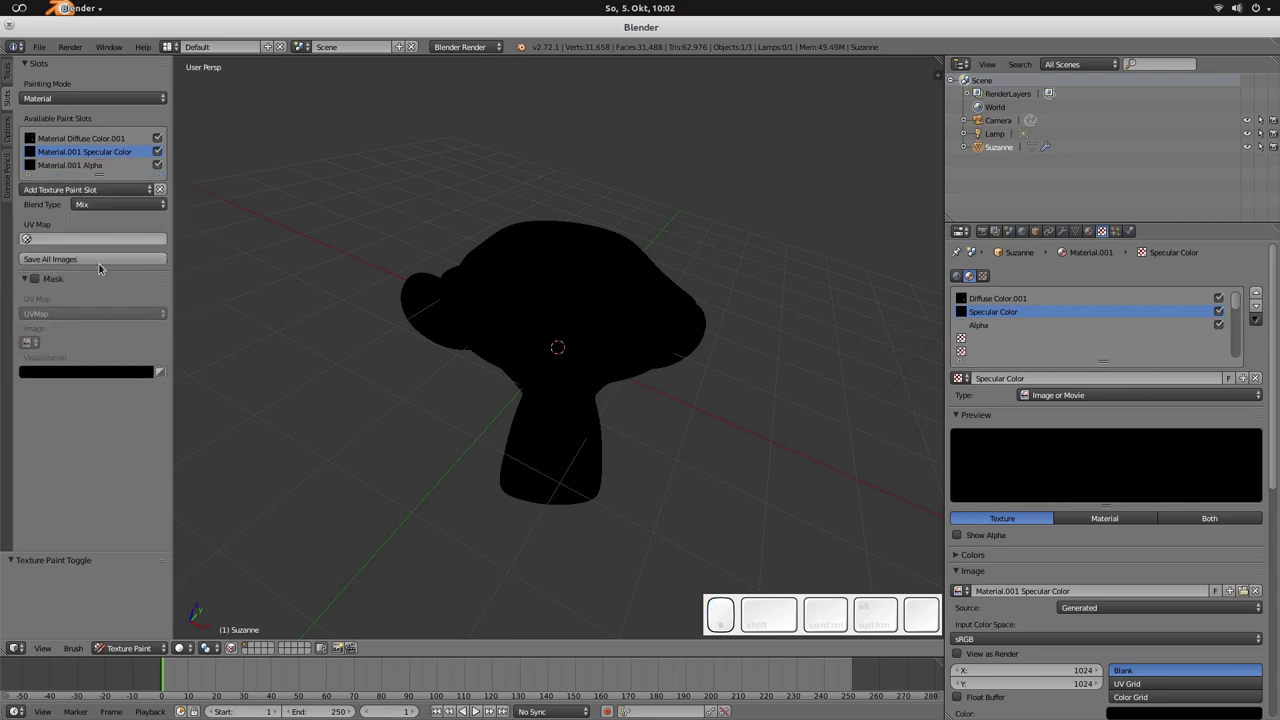
click(80, 167)
click(97, 207)
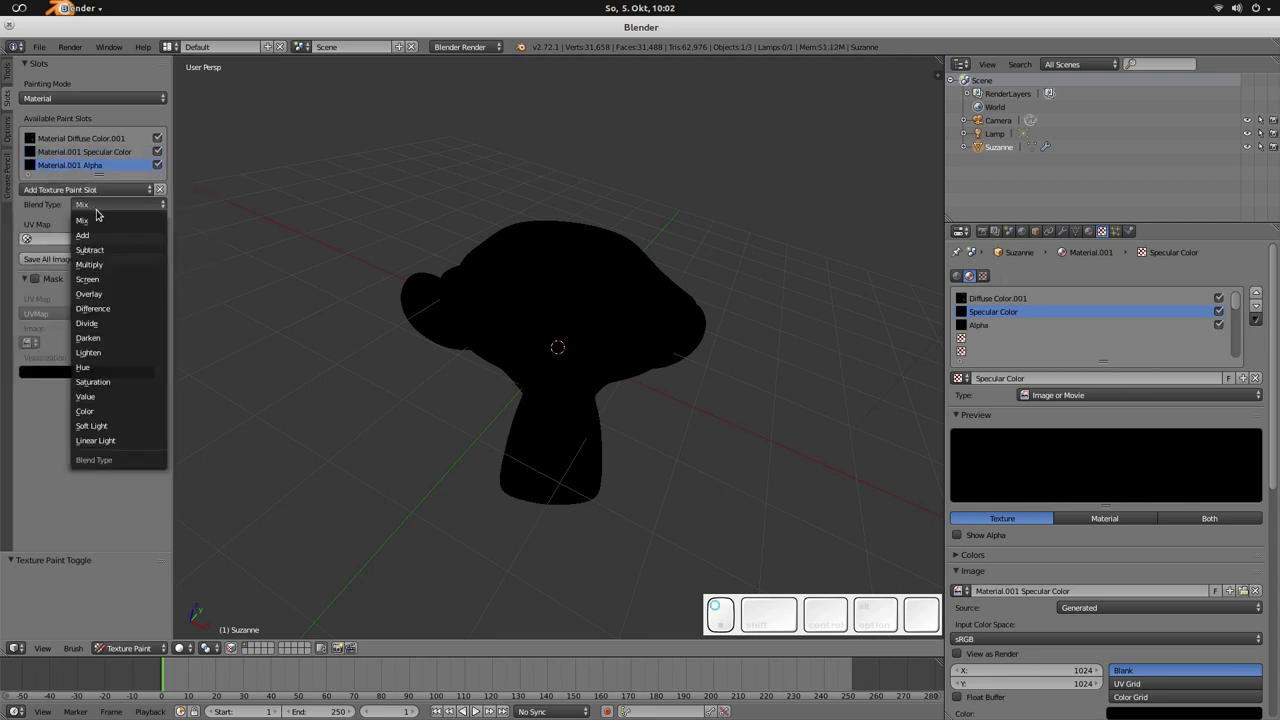
click(98, 264)
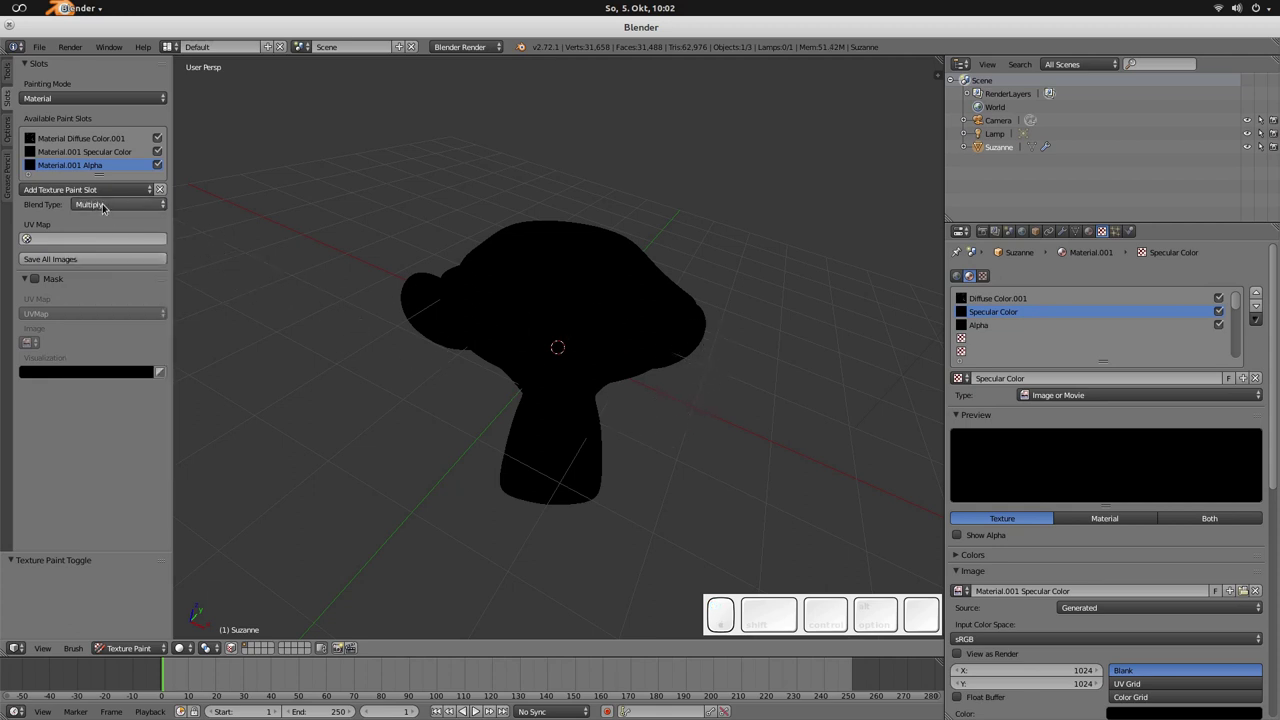
Step: Inspect the Alpha texture, then paint the right eye brighter white on the Diffuse Color slot
scroll(1075, 538, down, 10)
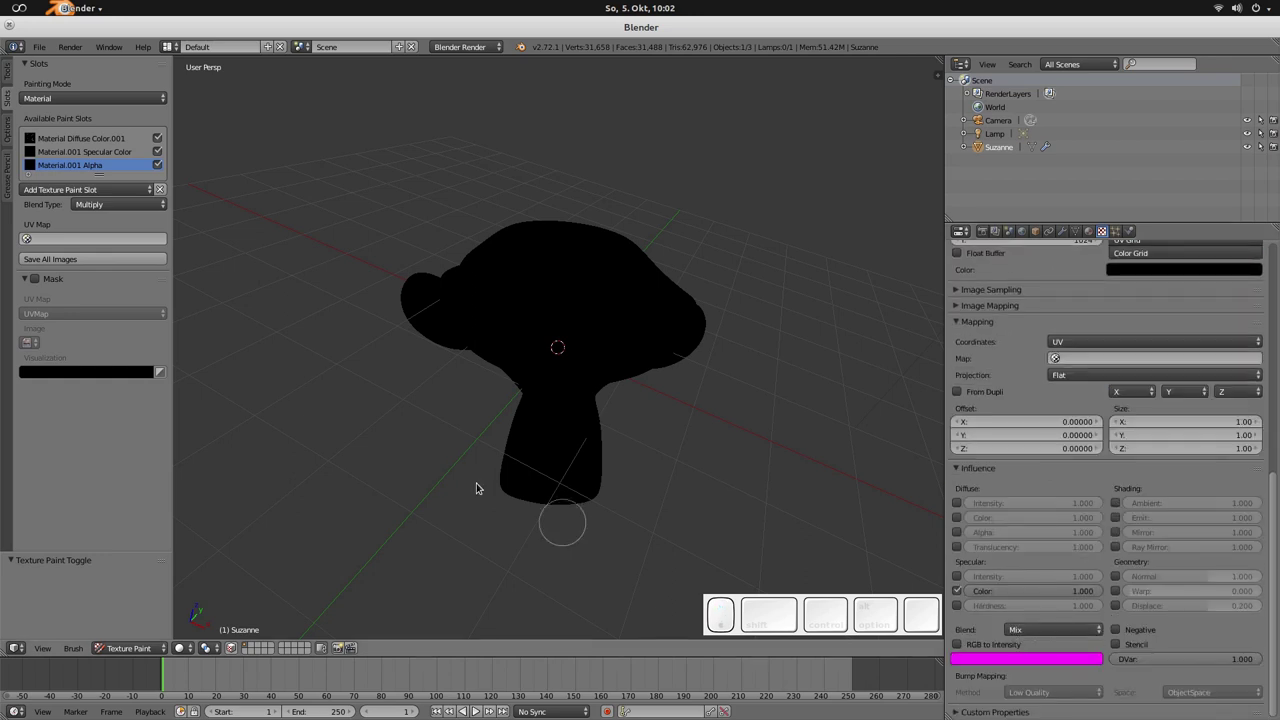
scroll(1054, 311, up, 12)
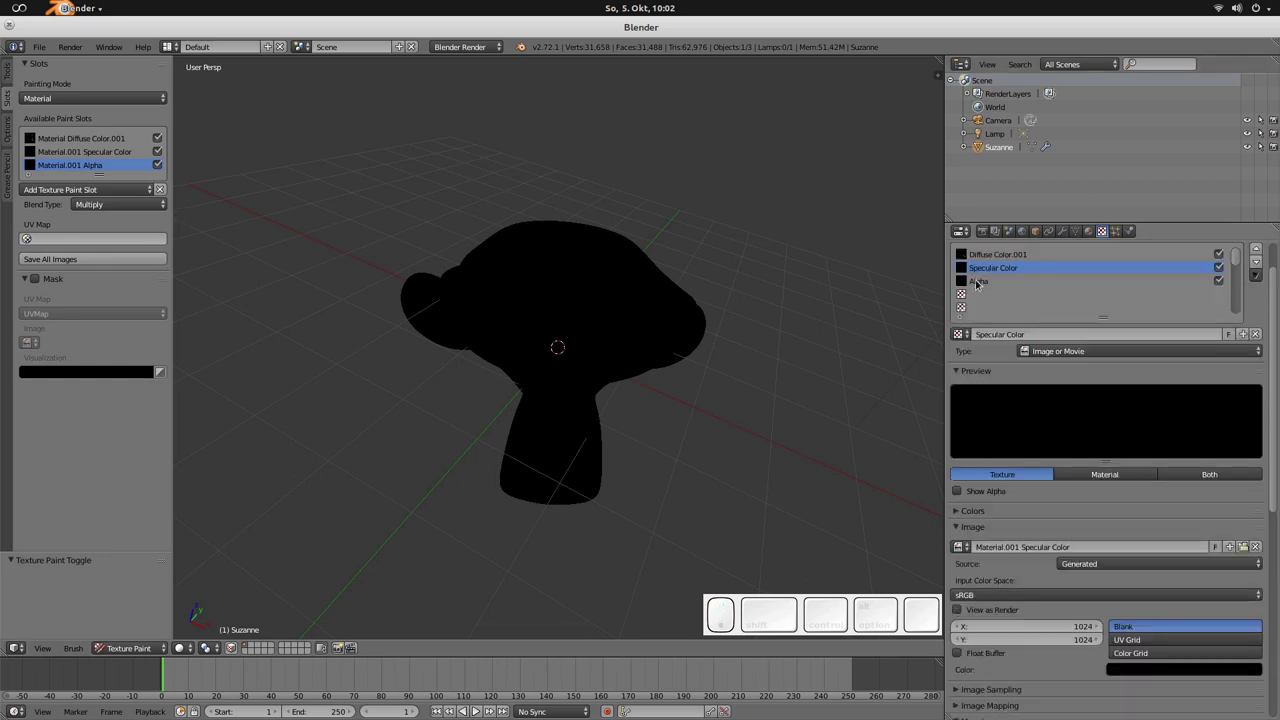
click(985, 281)
scroll(1052, 600, down, 10)
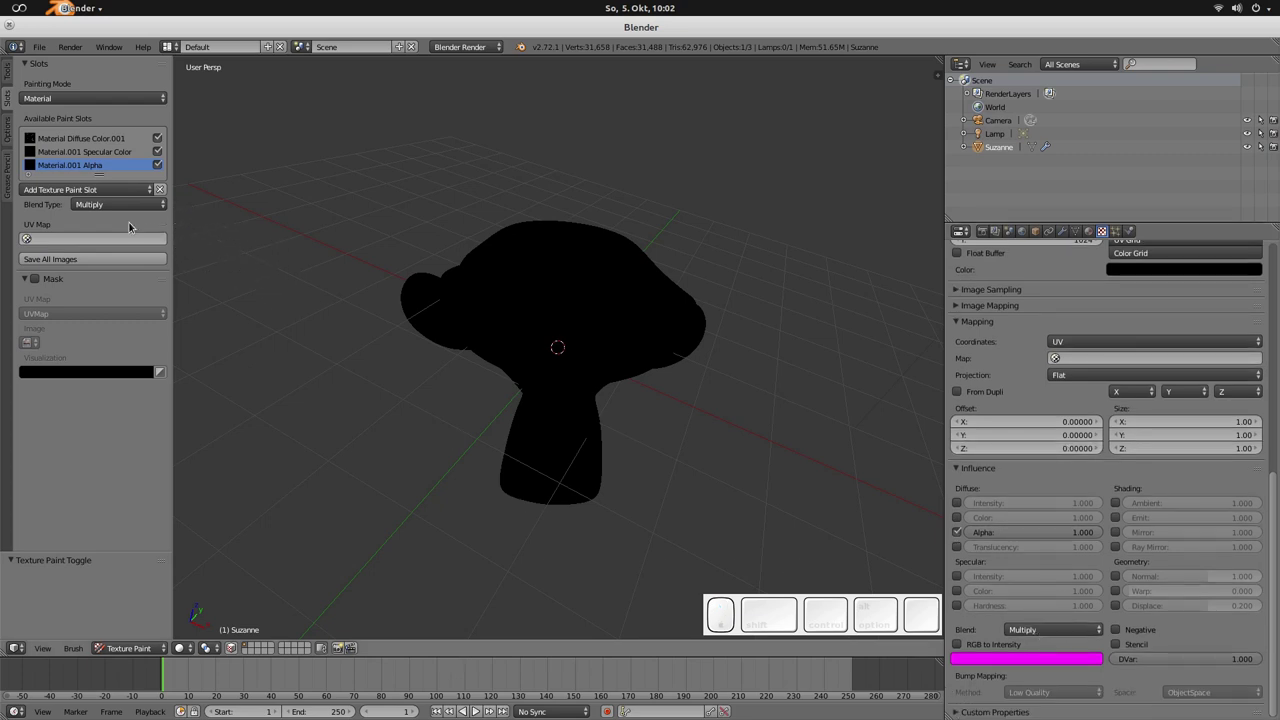
click(79, 139)
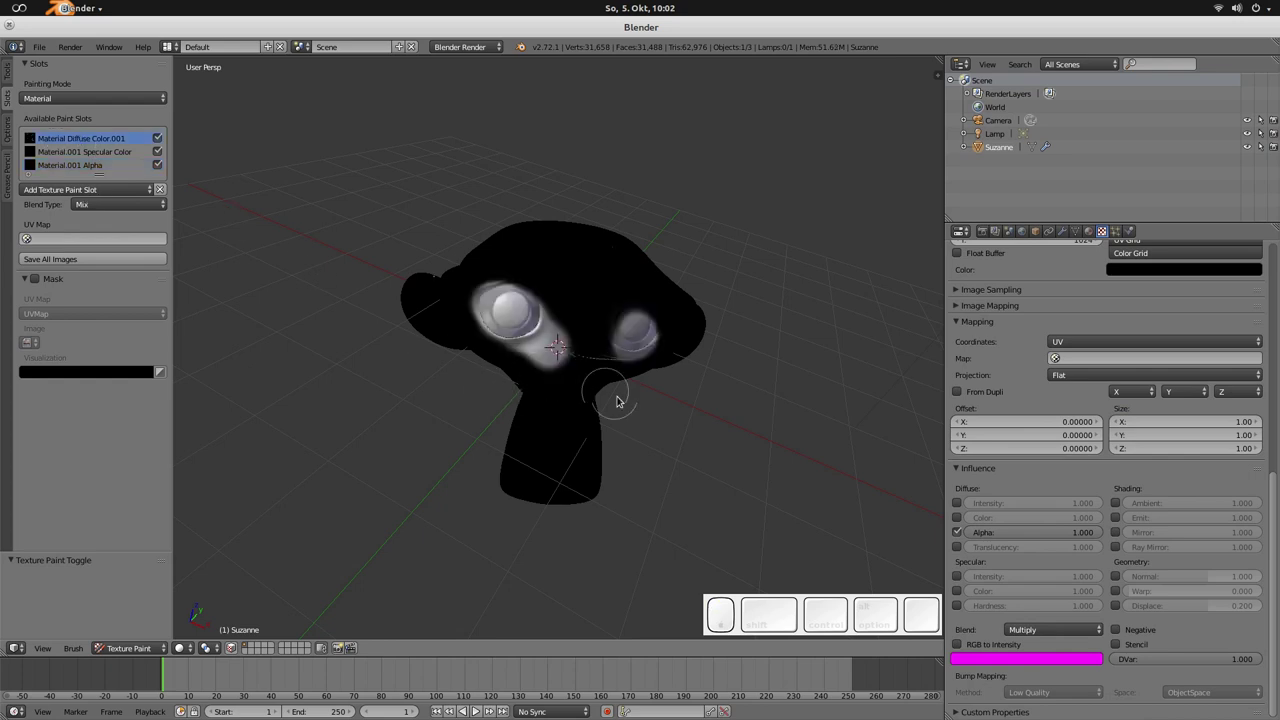
middle_drag(608, 400, 545, 400)
mouse_move(566, 322)
mouse_down()
mouse_move(578, 318)
mouse_move(572, 328)
mouse_up()
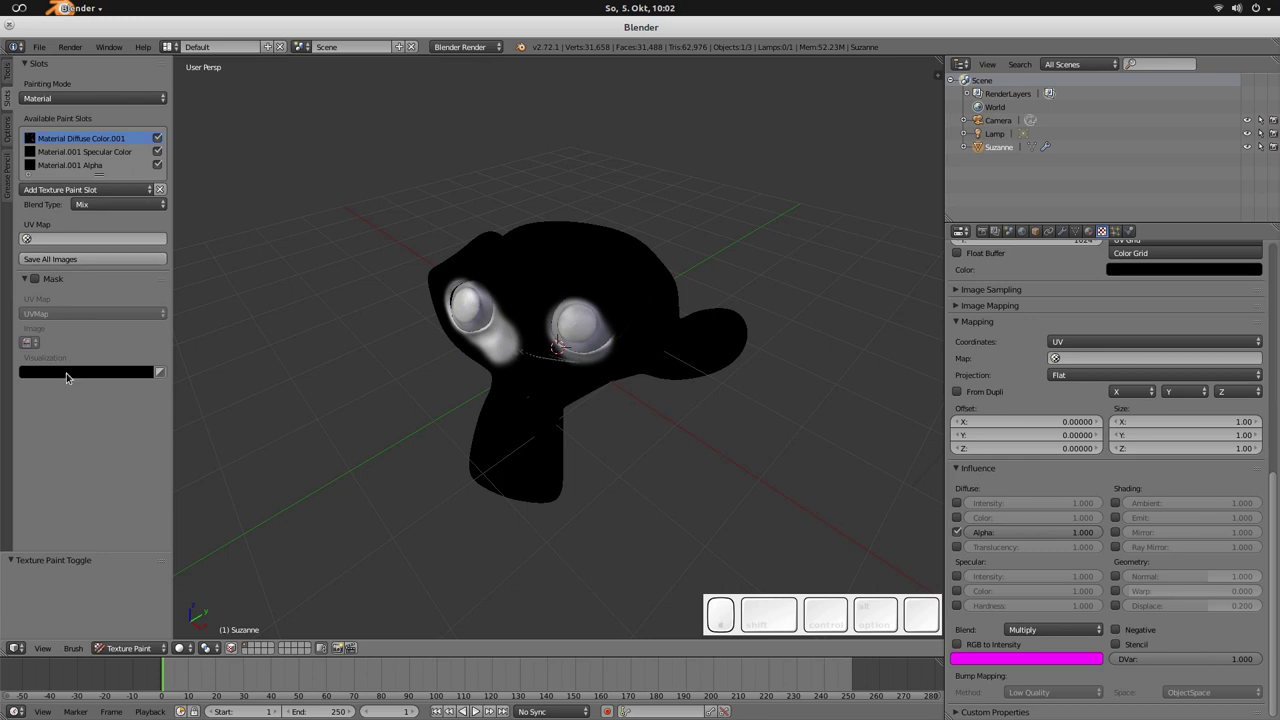
click(6, 73)
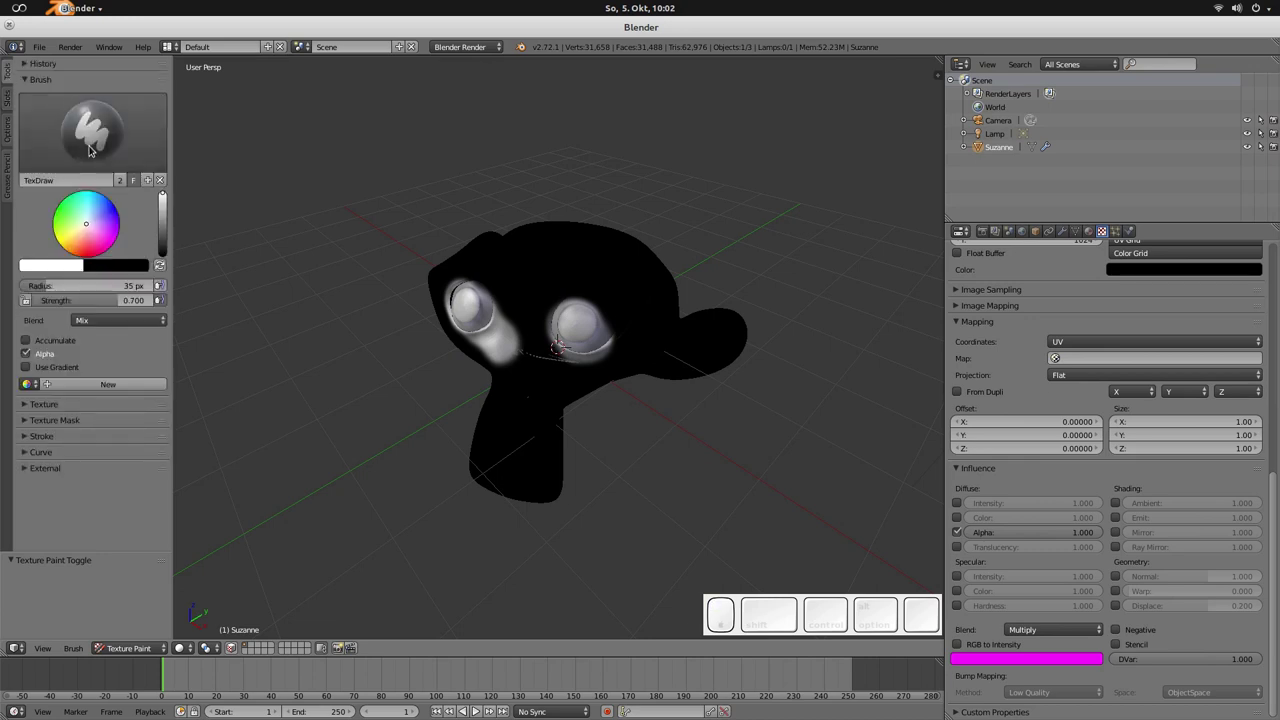
click(92, 132)
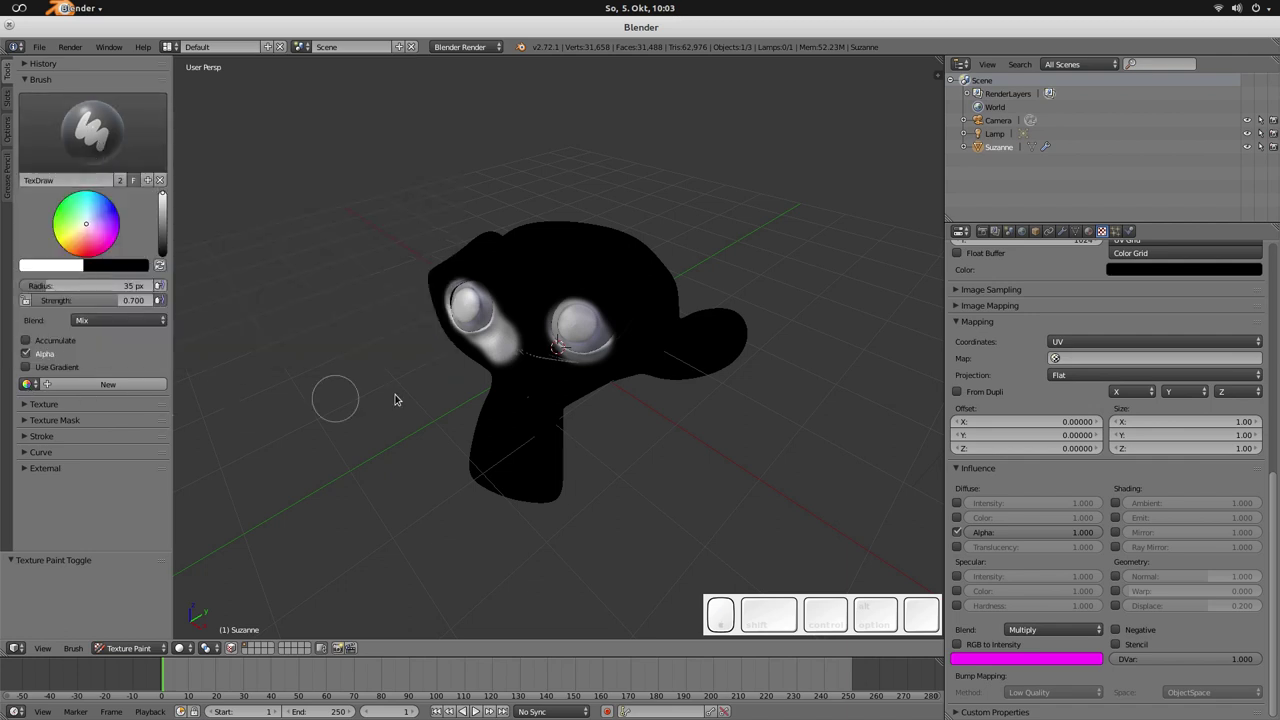
Step: Create a new brush palette, then paint Suzanne's left eye blue and right eye magenta
middle_drag(572, 456, 573, 431)
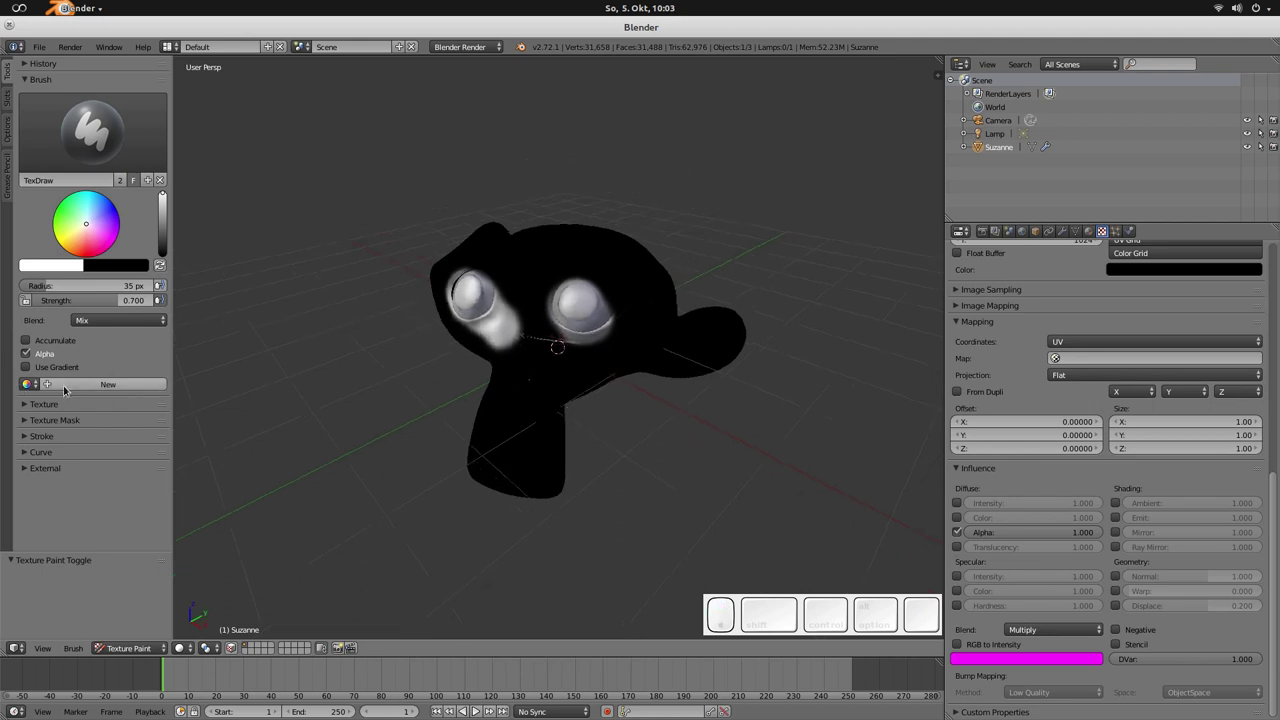
click(108, 386)
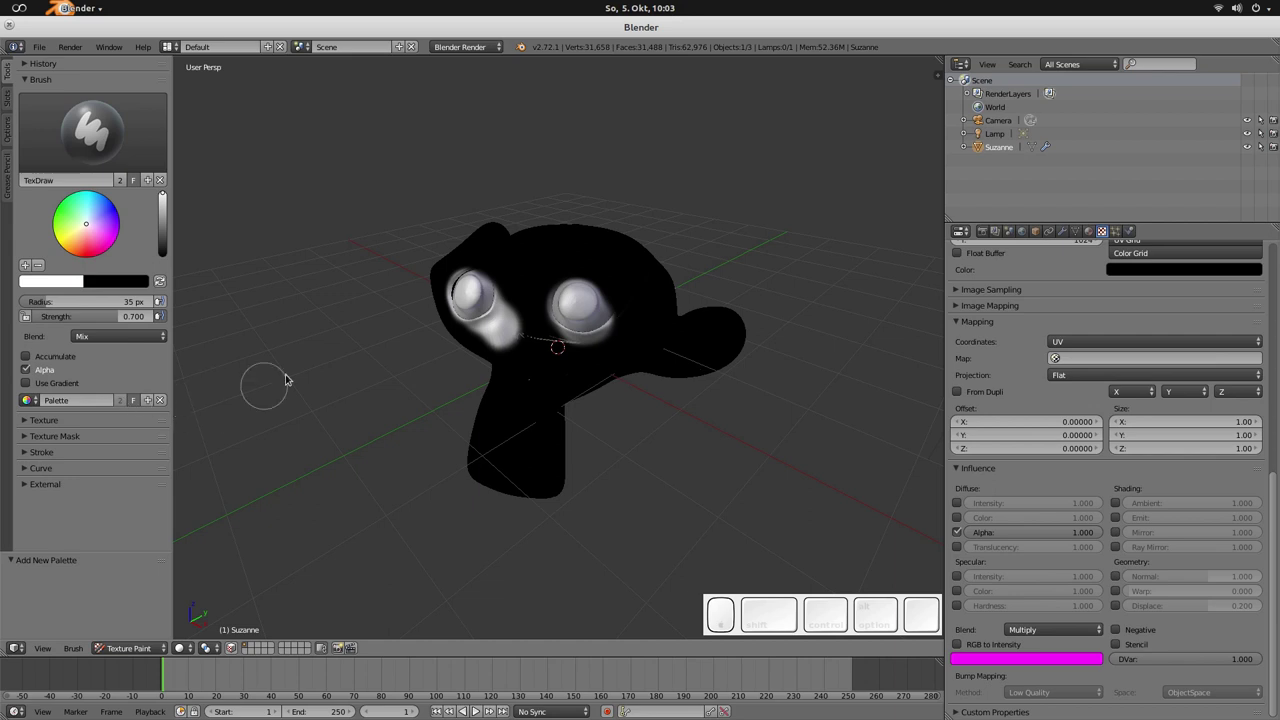
click(99, 221)
click(113, 205)
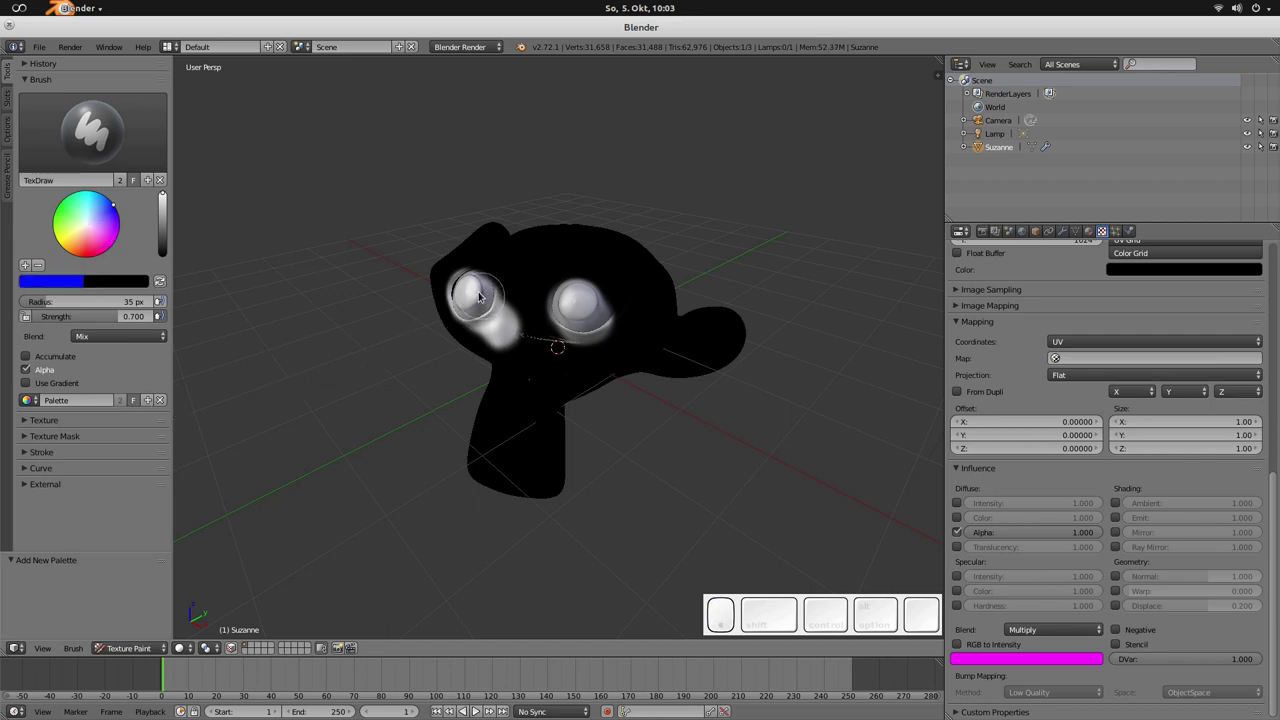
drag(470, 302, 461, 300)
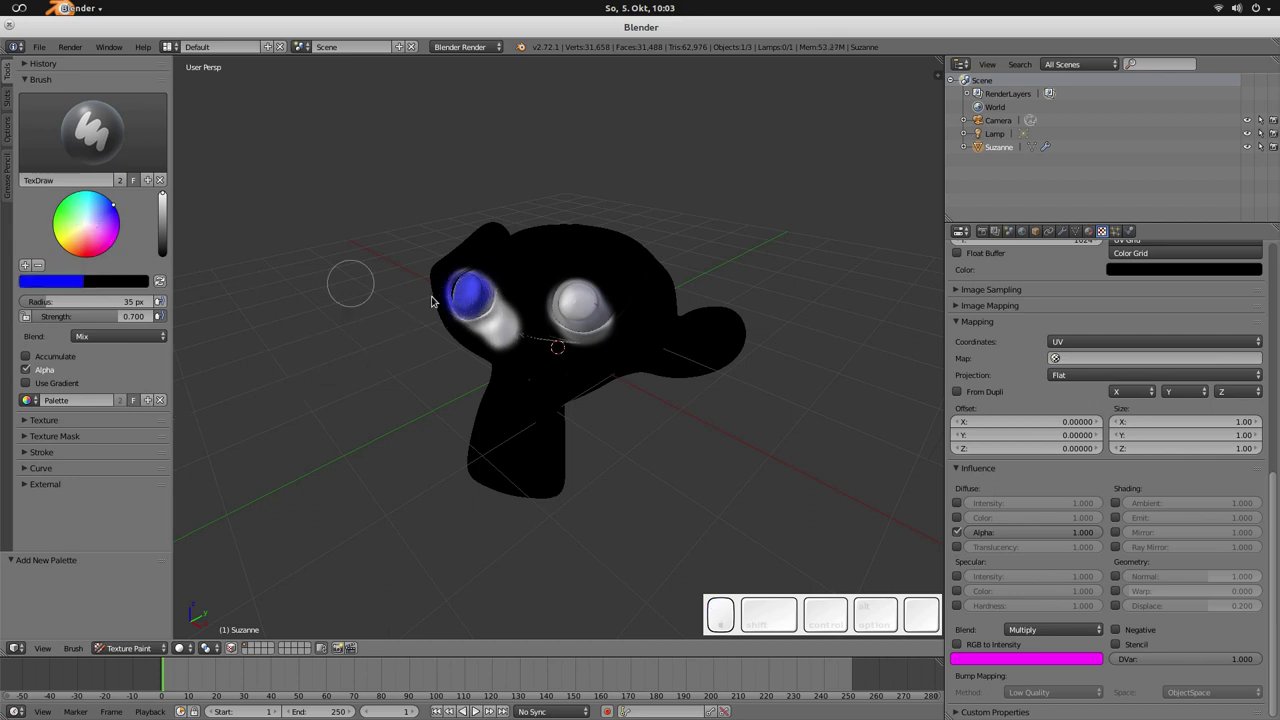
click(110, 248)
mouse_move(580, 300)
mouse_down()
mouse_move(566, 297)
mouse_move(577, 308)
mouse_up()
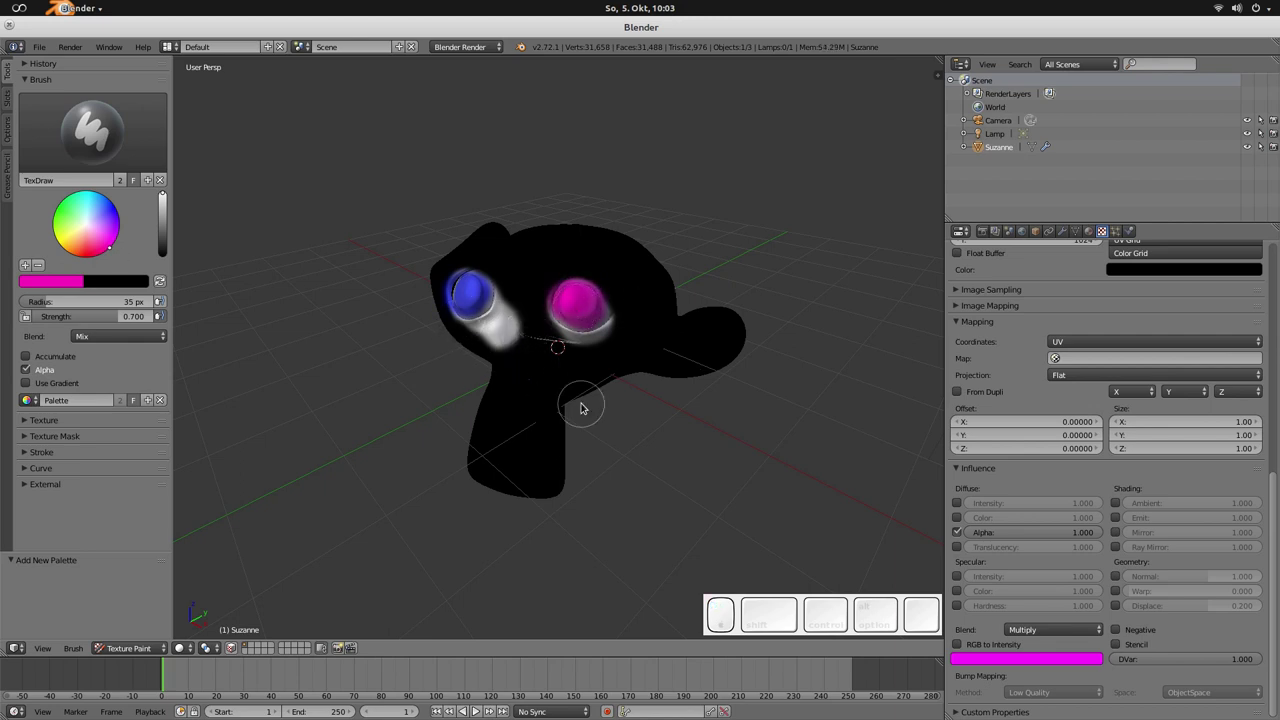
middle_drag(606, 434, 571, 429)
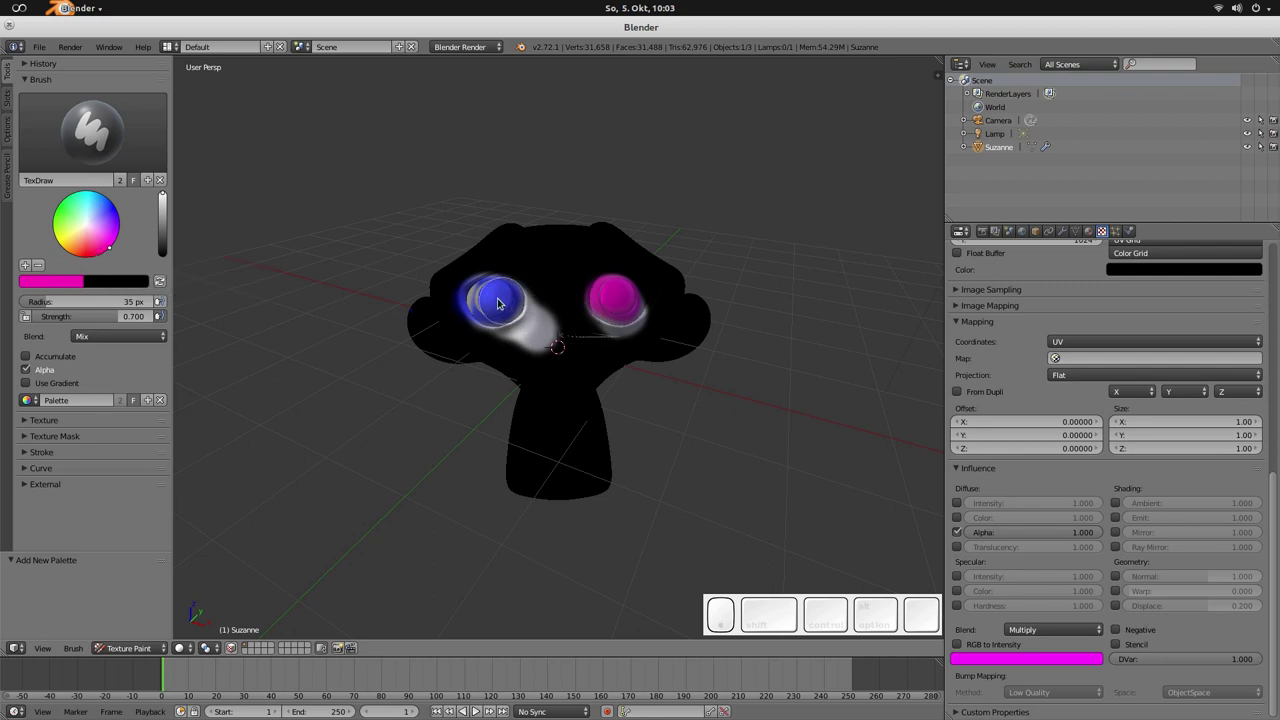
Step: Save magenta, green, blue and magenta as swatches in the brush palette
click(25, 267)
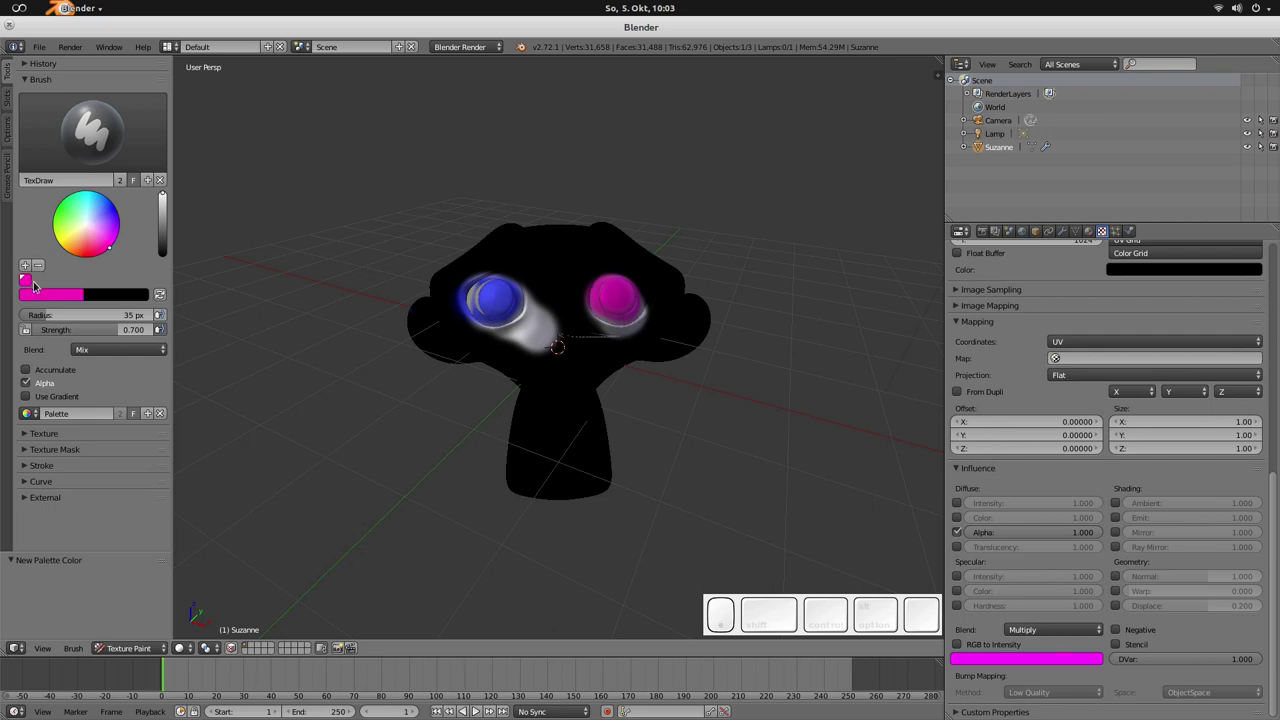
drag(100, 227, 63, 200)
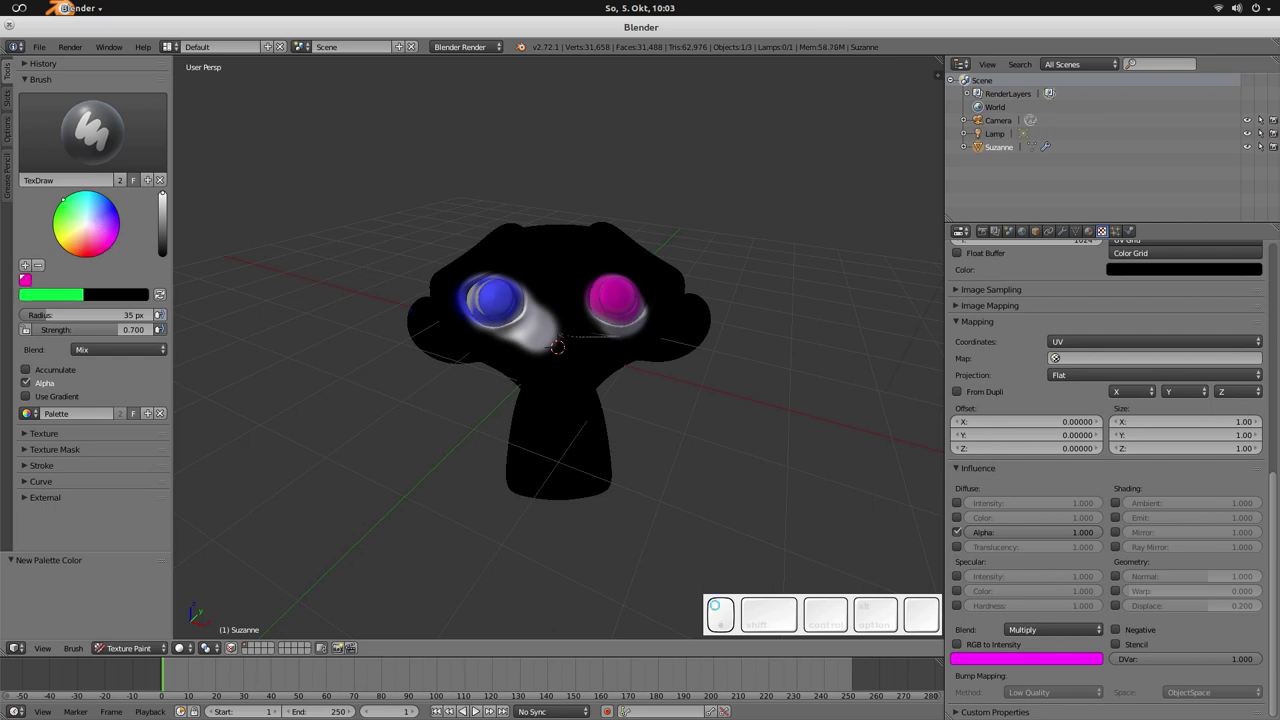
click(25, 267)
click(86, 228)
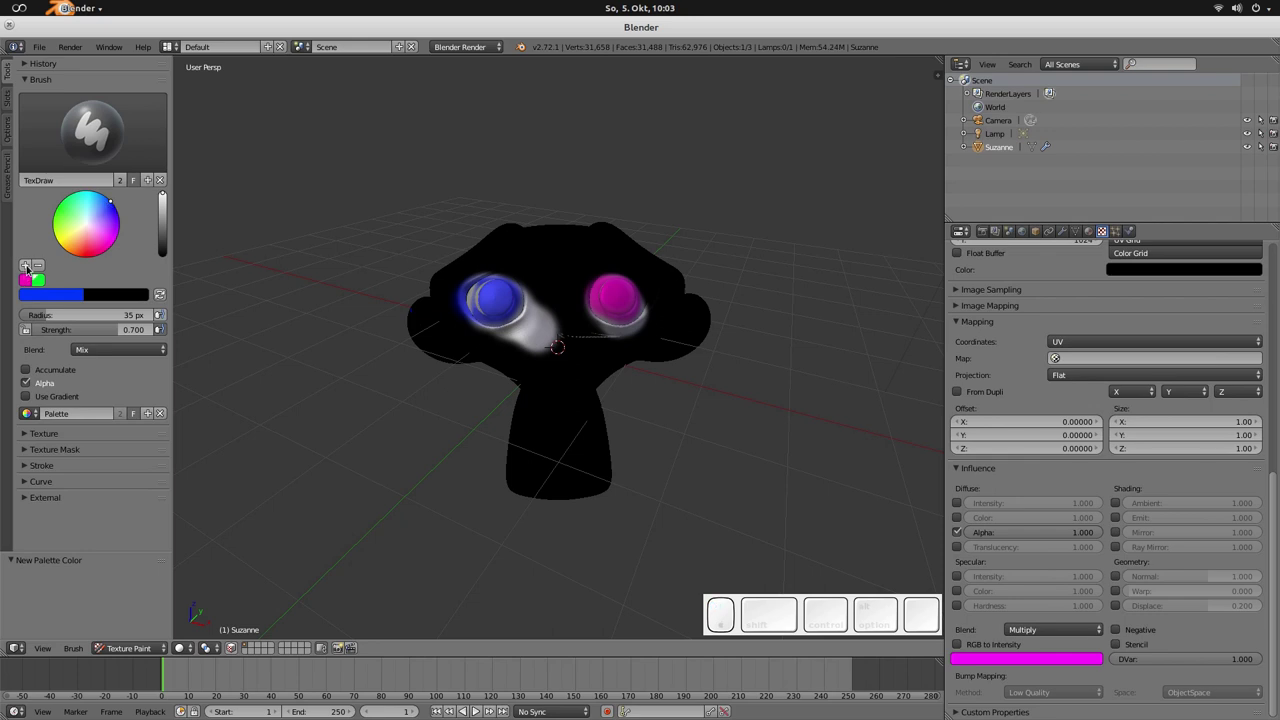
click(25, 267)
click(115, 240)
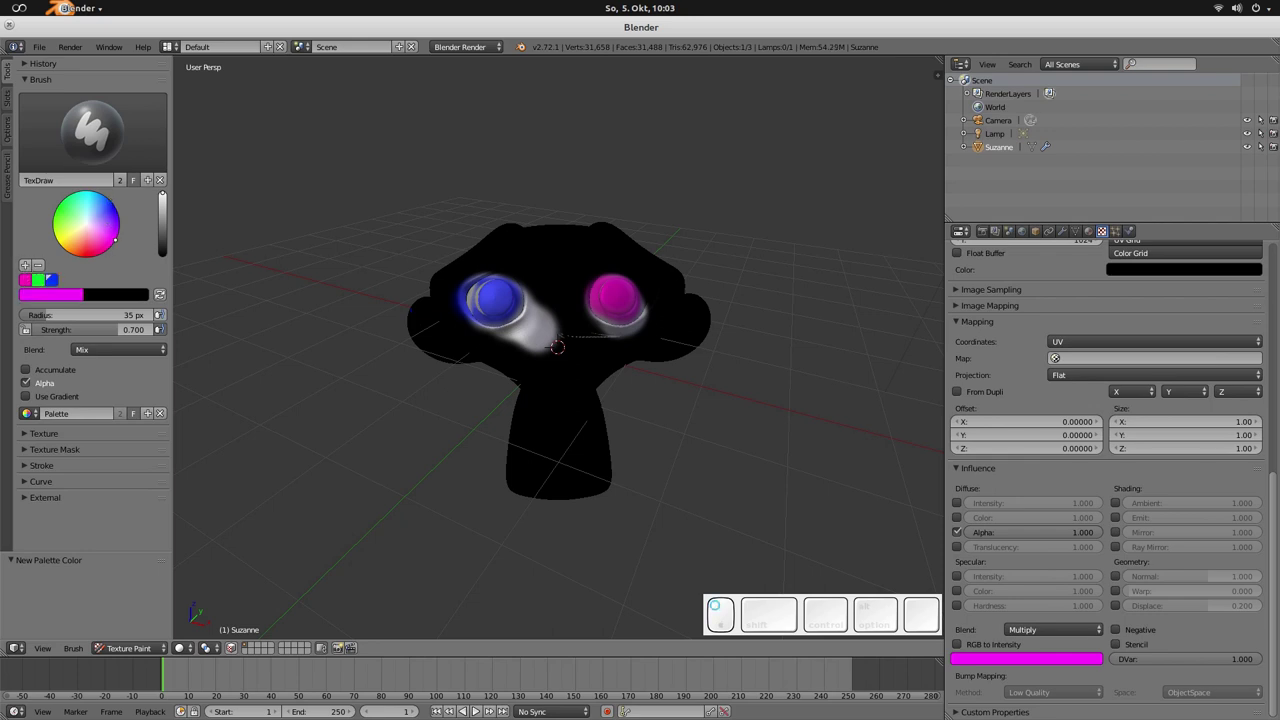
click(25, 266)
scroll(516, 345, up, 6)
scroll(473, 303, down, 2)
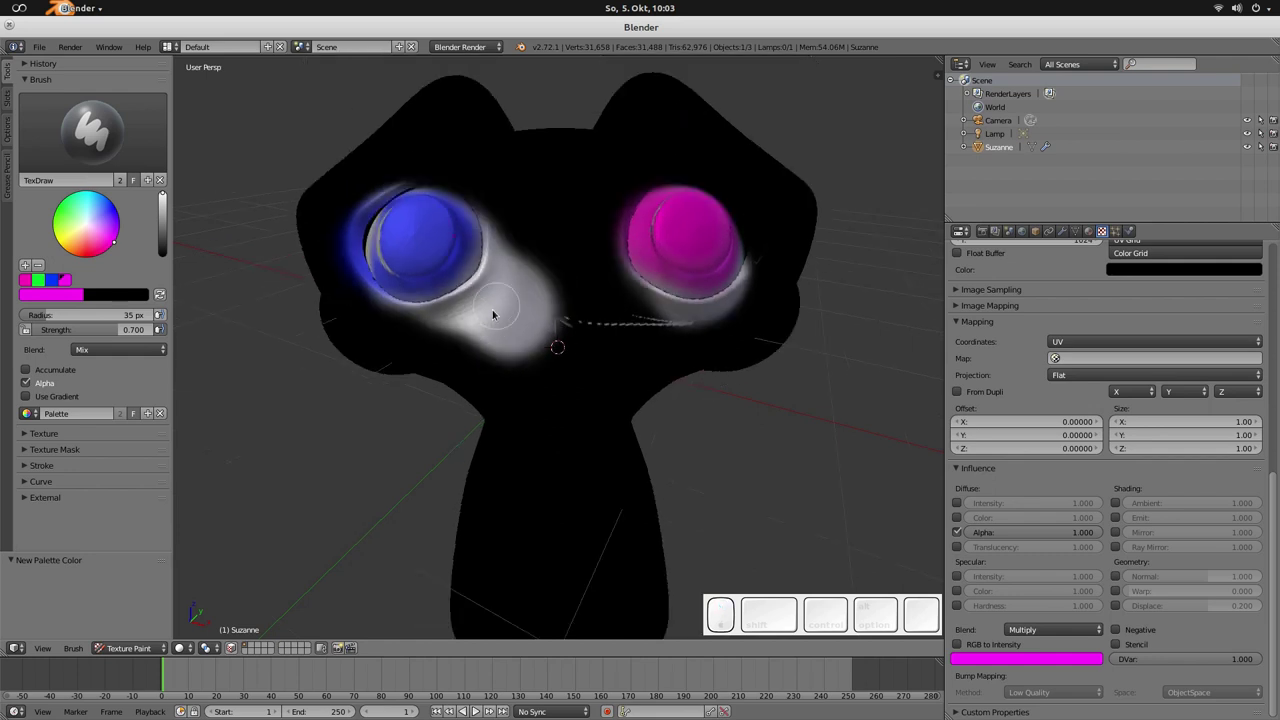
Step: Sample colours from Suzanne's eyes, eye rims and black body into the palette, ending on pink
key(s)
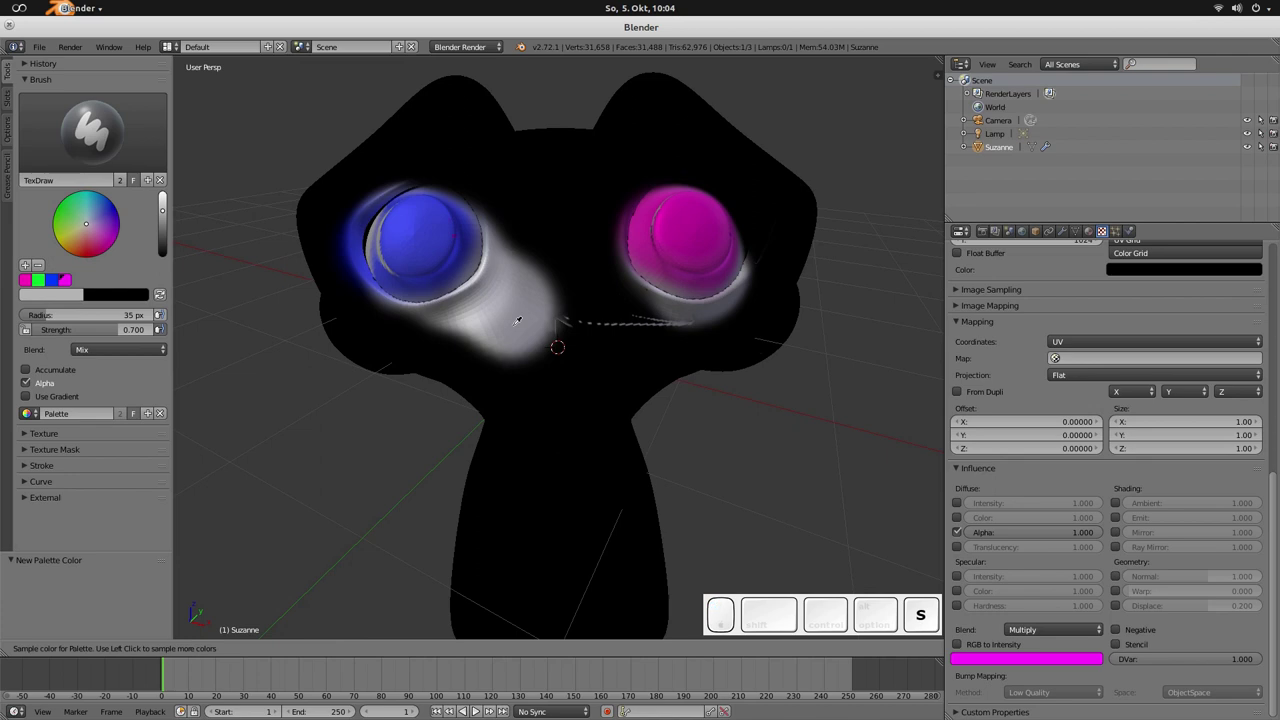
click(82, 292)
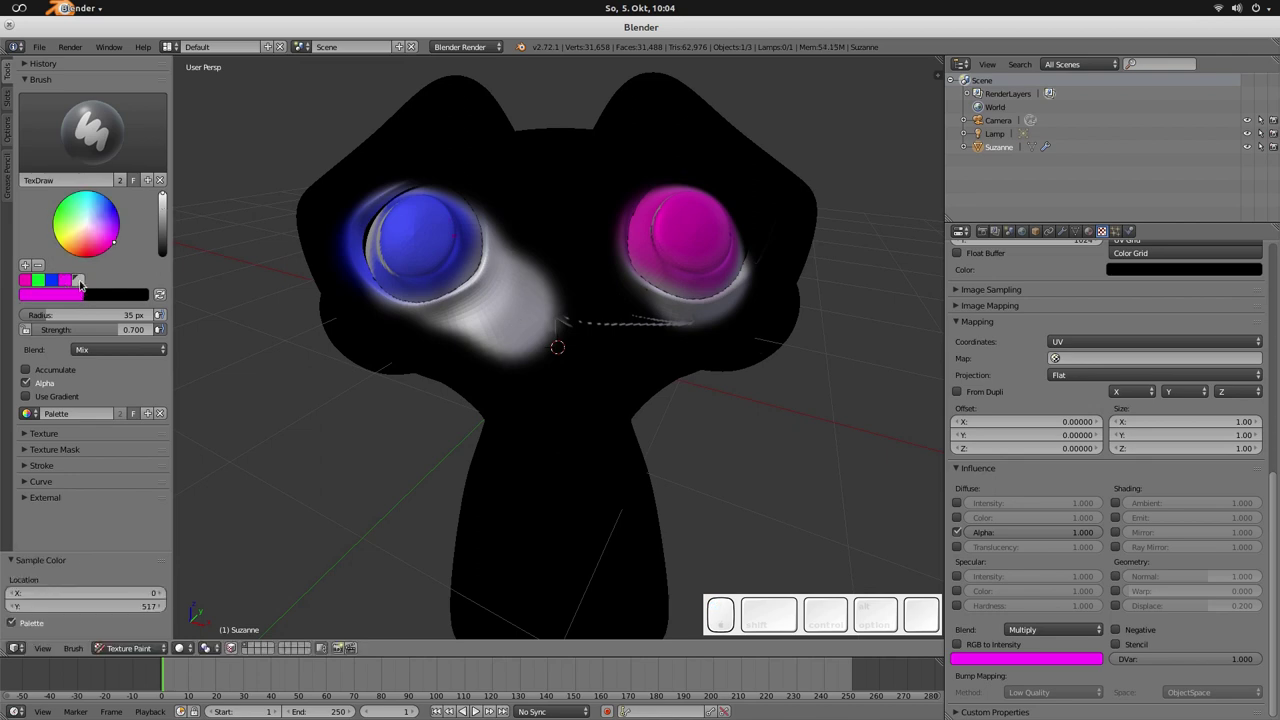
key(s)
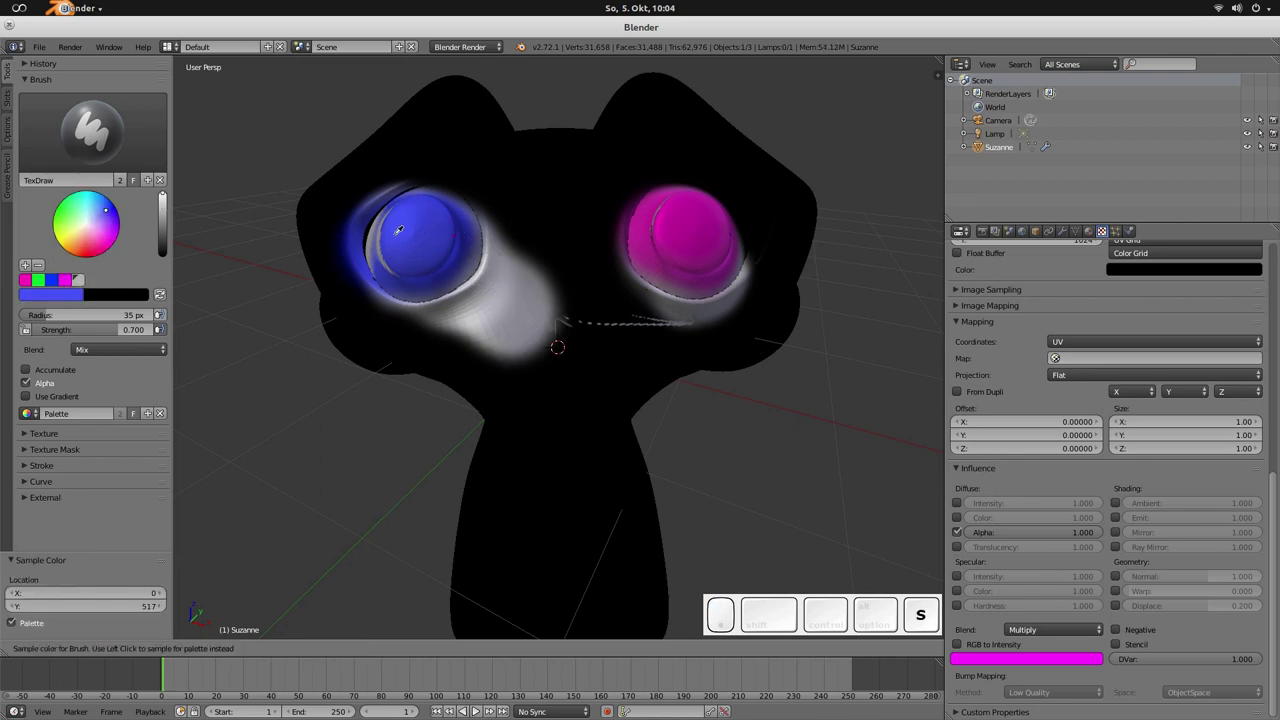
click(400, 232)
click(562, 268)
click(467, 340)
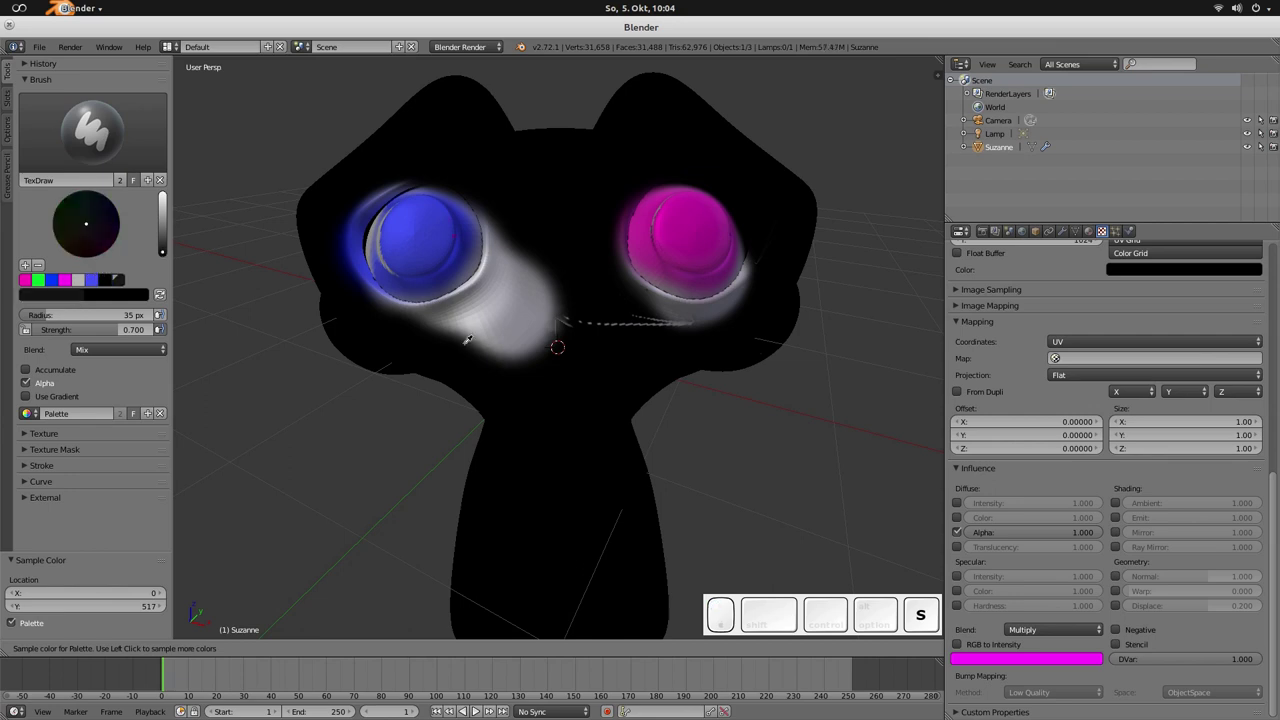
click(478, 325)
click(494, 290)
click(455, 258)
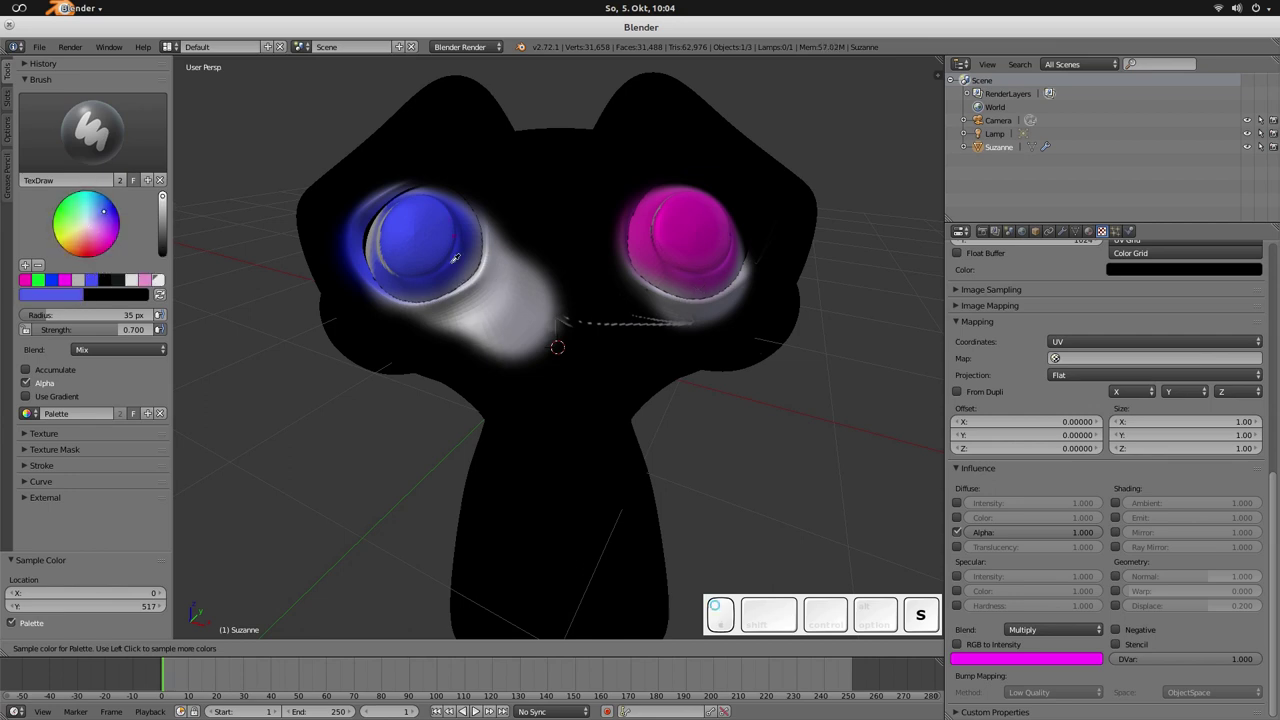
click(460, 268)
click(466, 282)
click(466, 282)
click(592, 306)
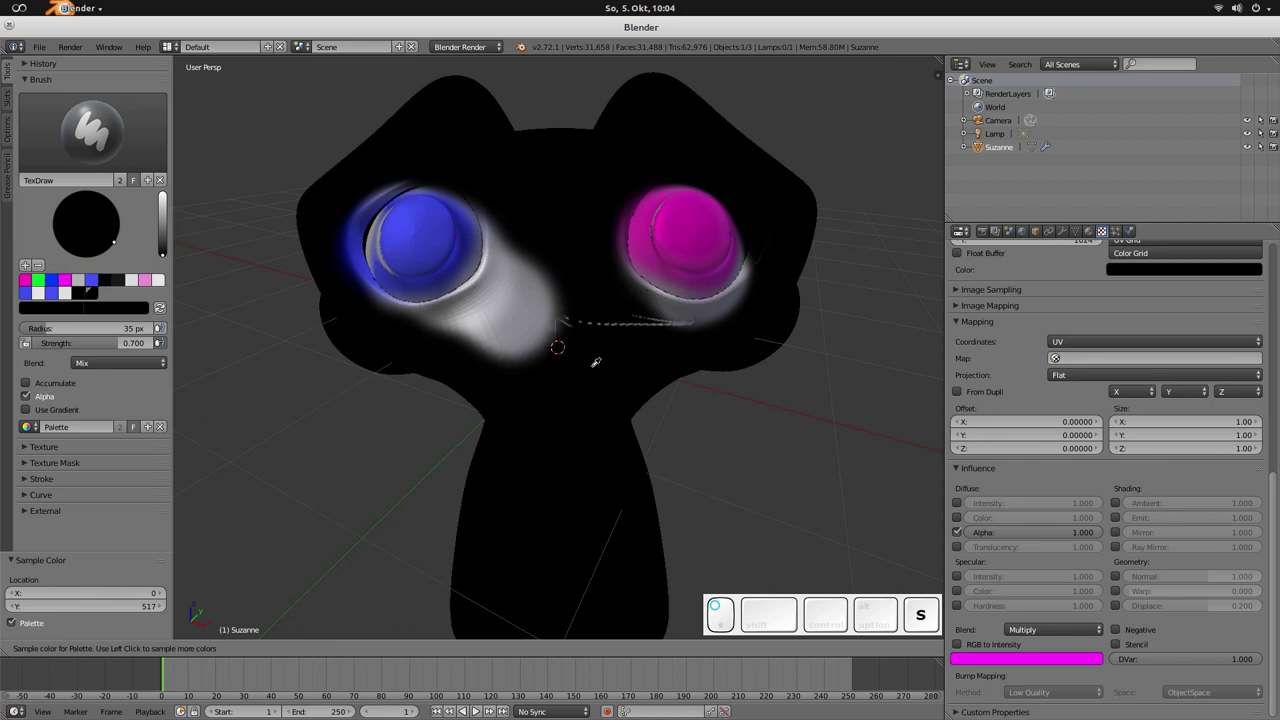
click(509, 303)
click(515, 310)
click(634, 246)
click(620, 250)
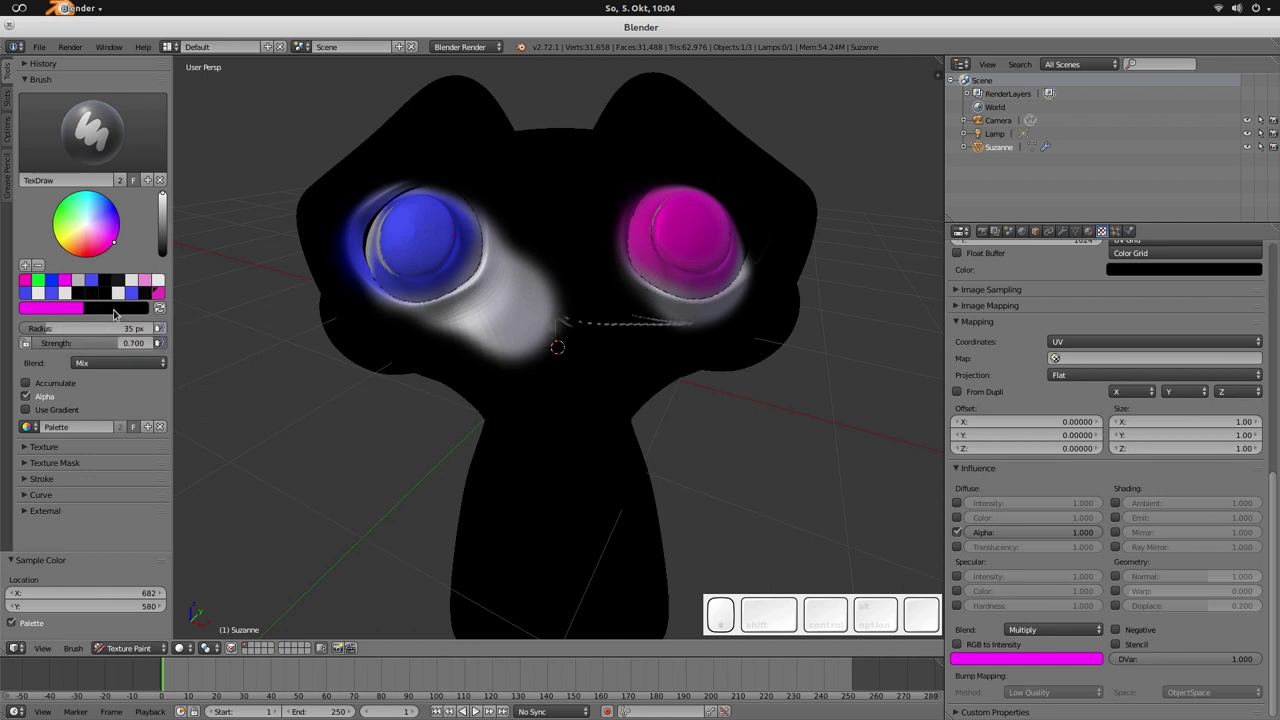
Step: Set the primary brush colour to green and the secondary colour to bright red
click(56, 314)
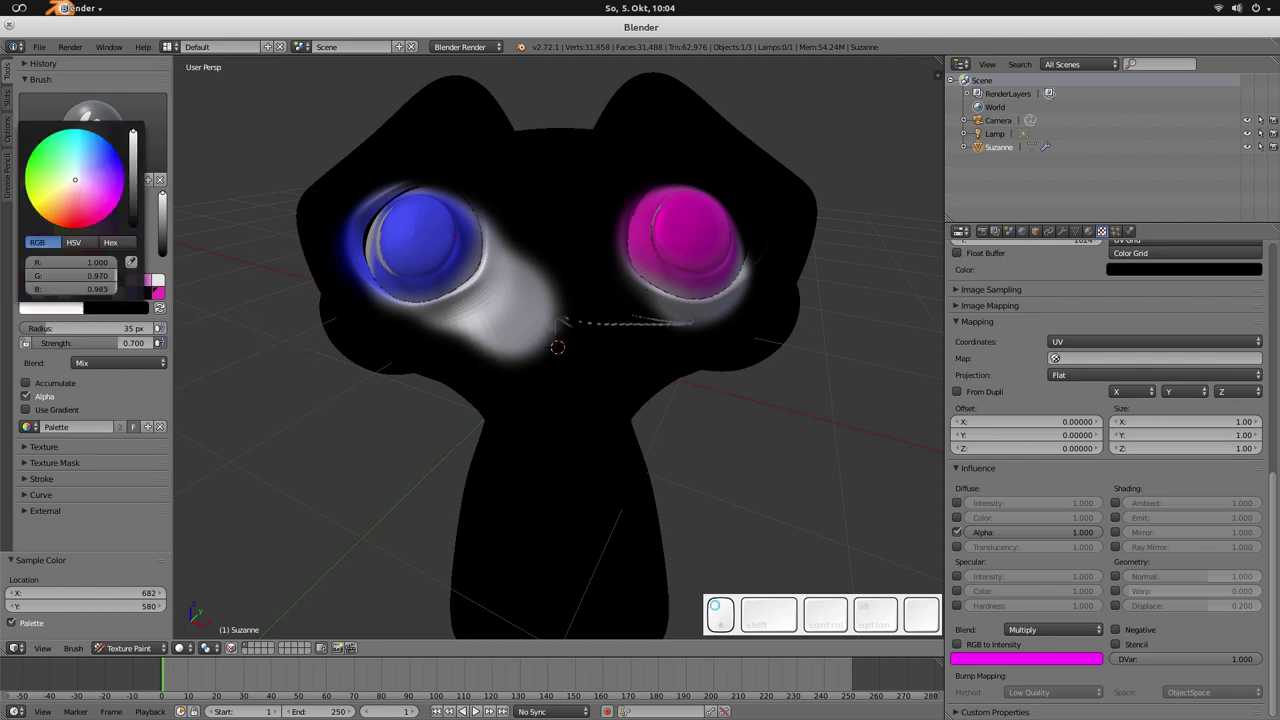
click(33, 150)
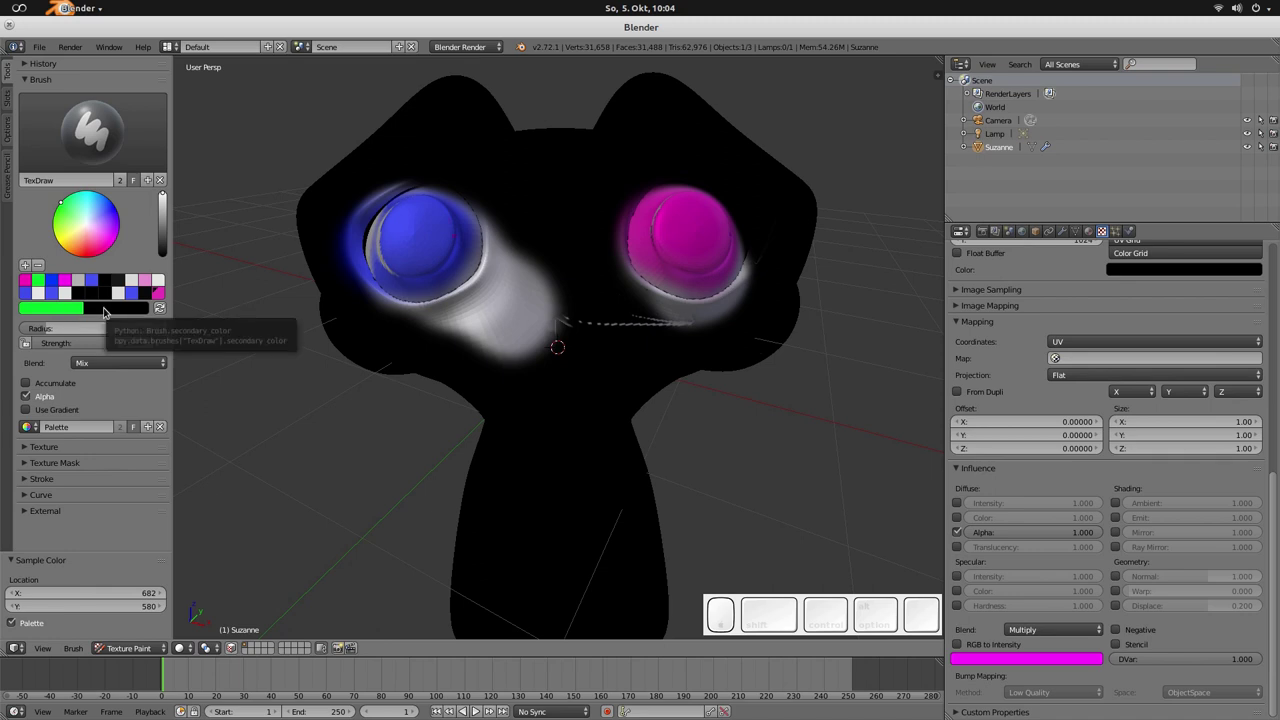
click(104, 313)
mouse_move(202, 220)
mouse_down()
mouse_move(199, 183)
mouse_move(151, 227)
mouse_up()
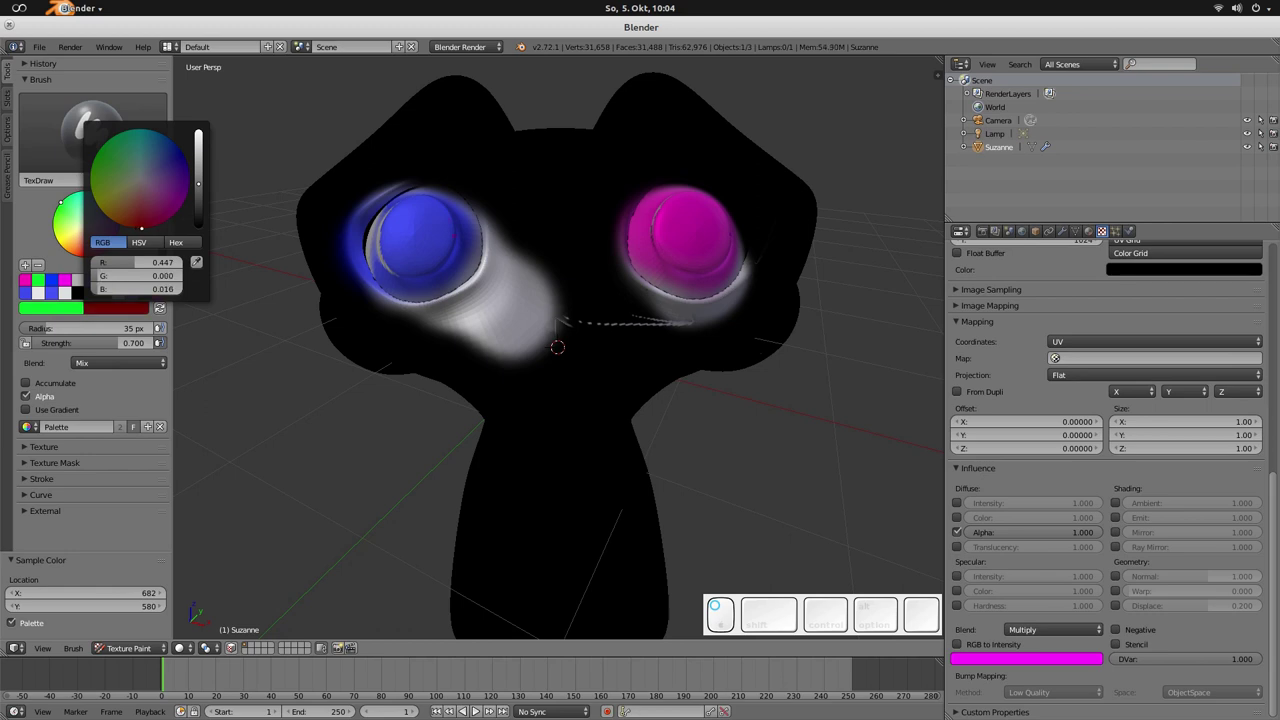
click(139, 311)
drag(206, 181, 199, 152)
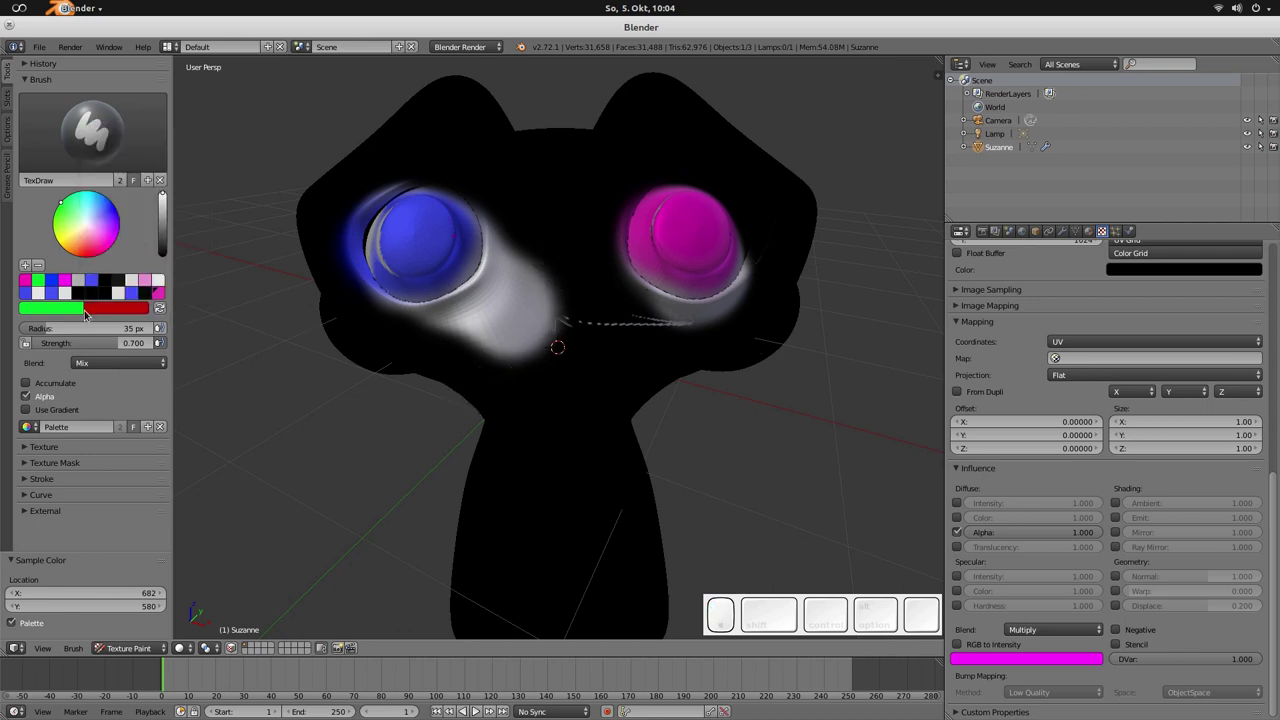
Step: Paint a green Y on Suzanne's forehead with red strokes beside it and on the lower face
click(539, 181)
mouse_move(539, 186)
mouse_down()
mouse_move(582, 289)
mouse_move(580, 423)
mouse_move(565, 470)
mouse_up()
ctrl+drag(558, 352, 528, 443)
ctrl+drag(520, 378, 493, 425)
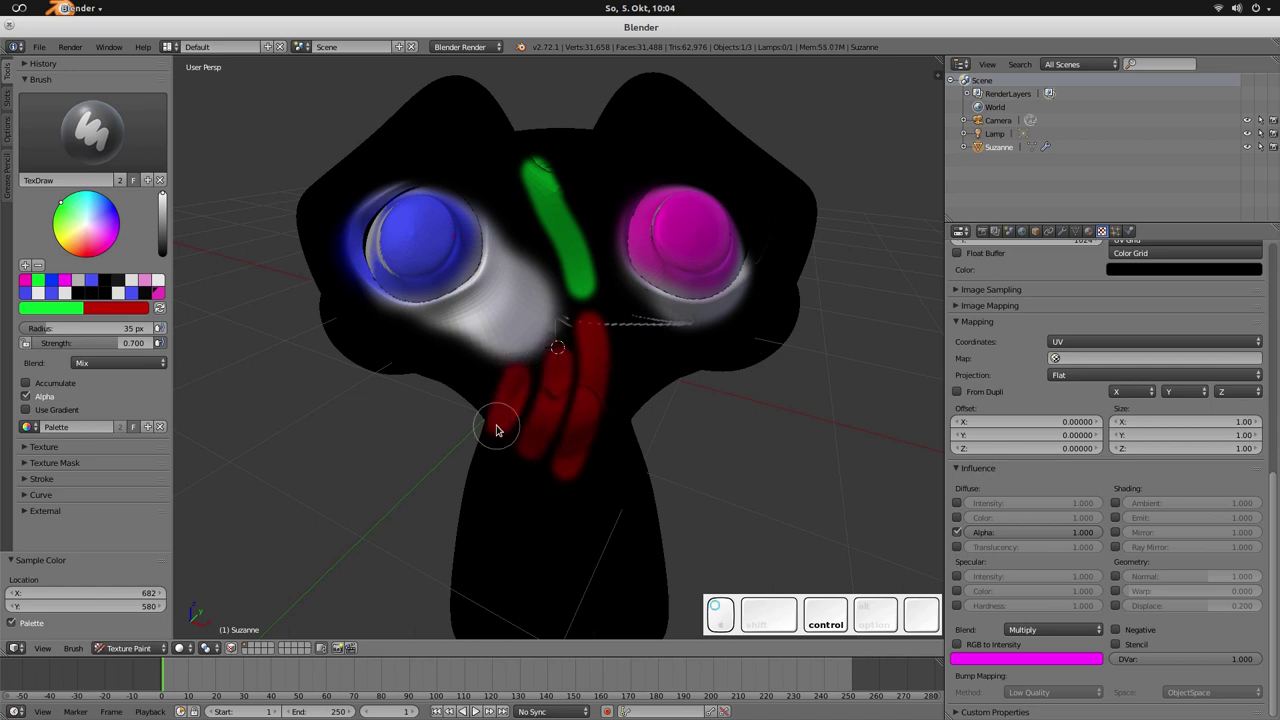
mouse_move(565, 160)
mouse_down()
mouse_move(603, 283)
mouse_move(626, 303)
mouse_move(617, 252)
mouse_up()
mouse_move(630, 190)
ctrl+mouse_down()
mouse_move(620, 160)
mouse_move(609, 220)
ctrl+mouse_up()
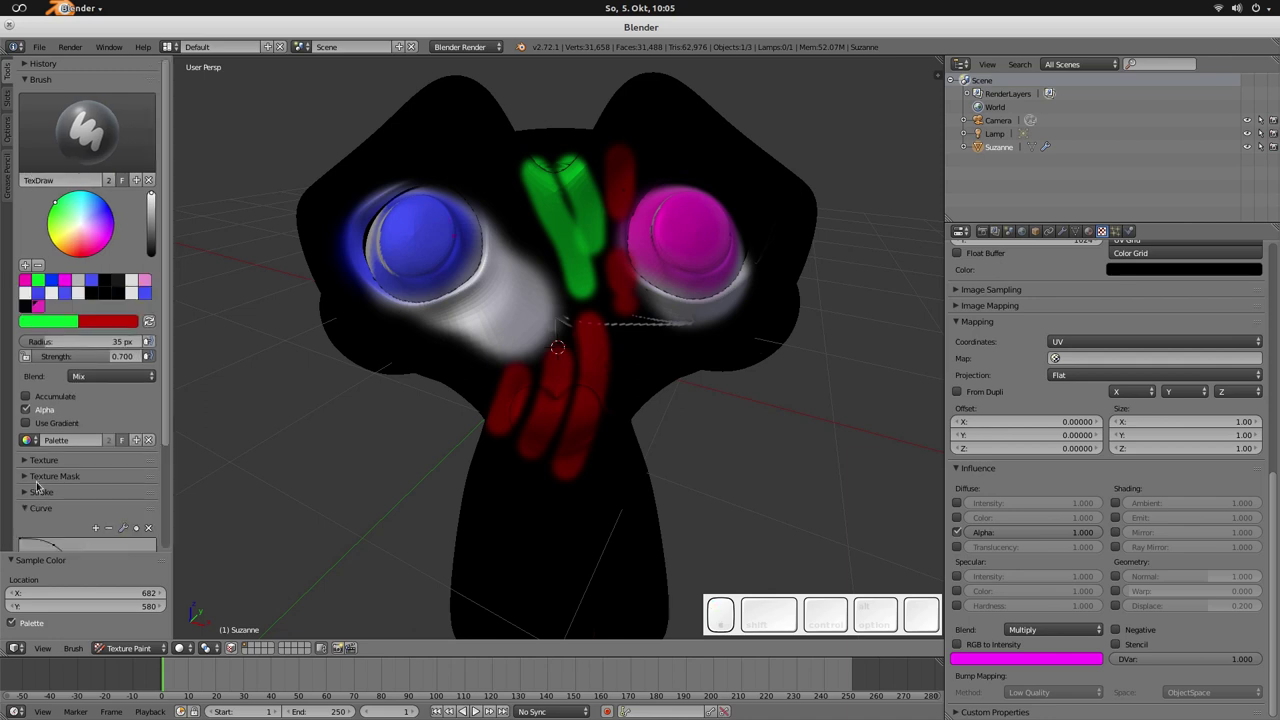
Step: Set the brush Stroke Method to Line
click(39, 495)
click(29, 510)
click(29, 480)
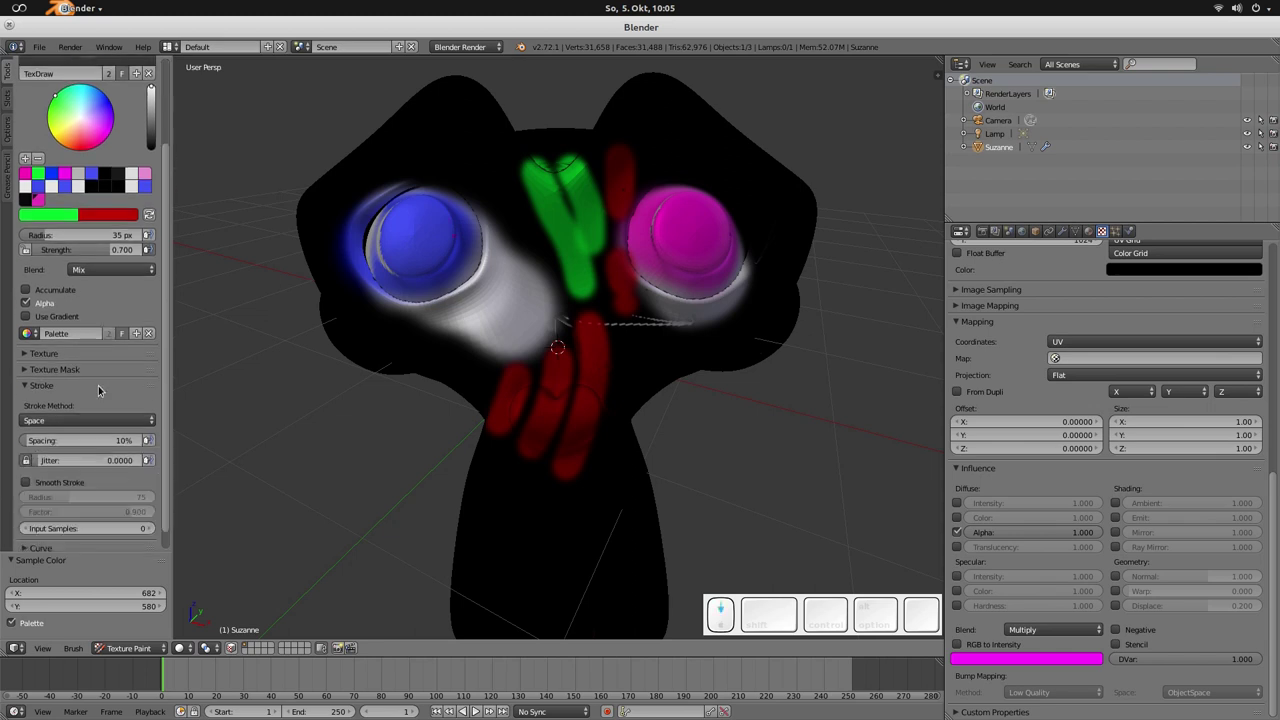
scroll(98, 390, down, 2)
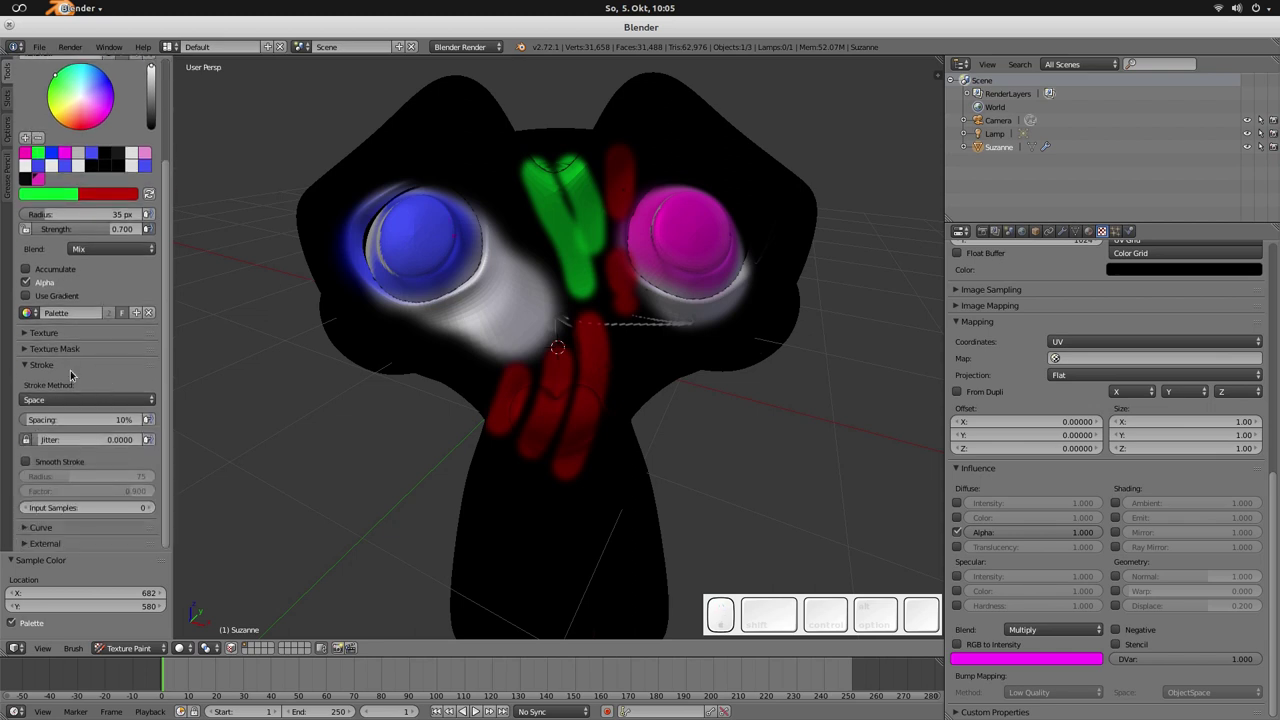
click(43, 400)
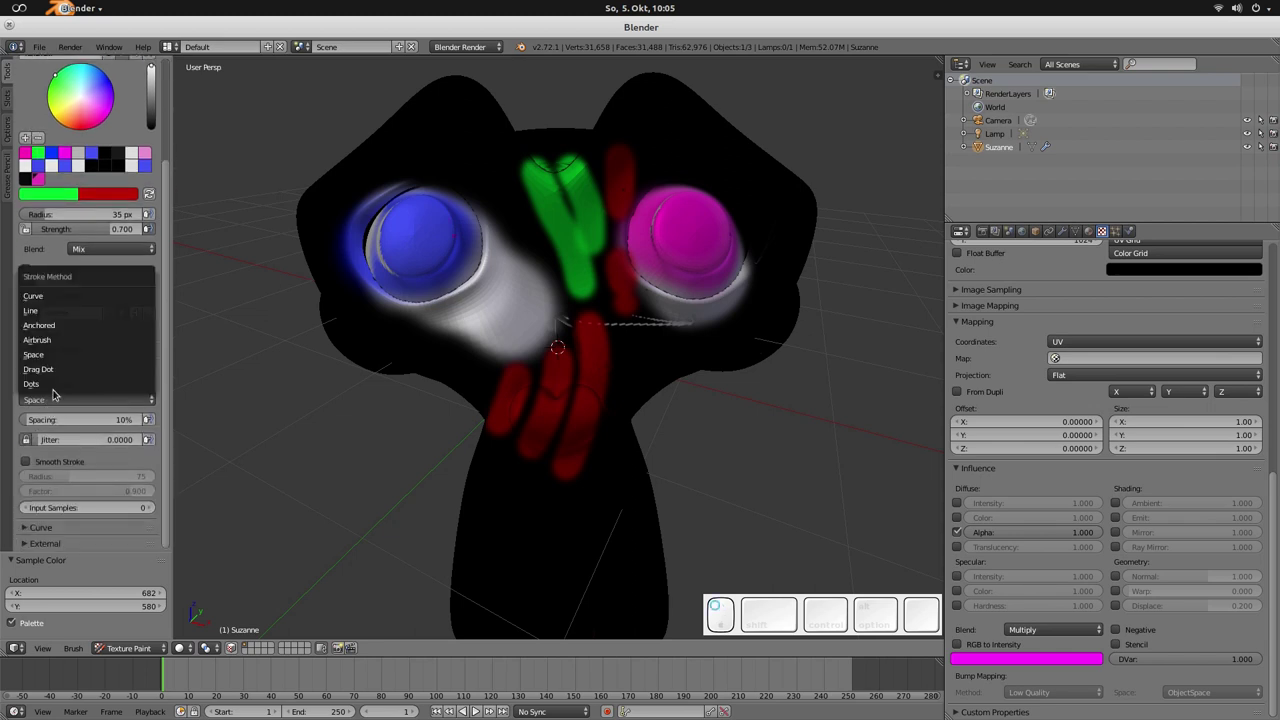
click(49, 312)
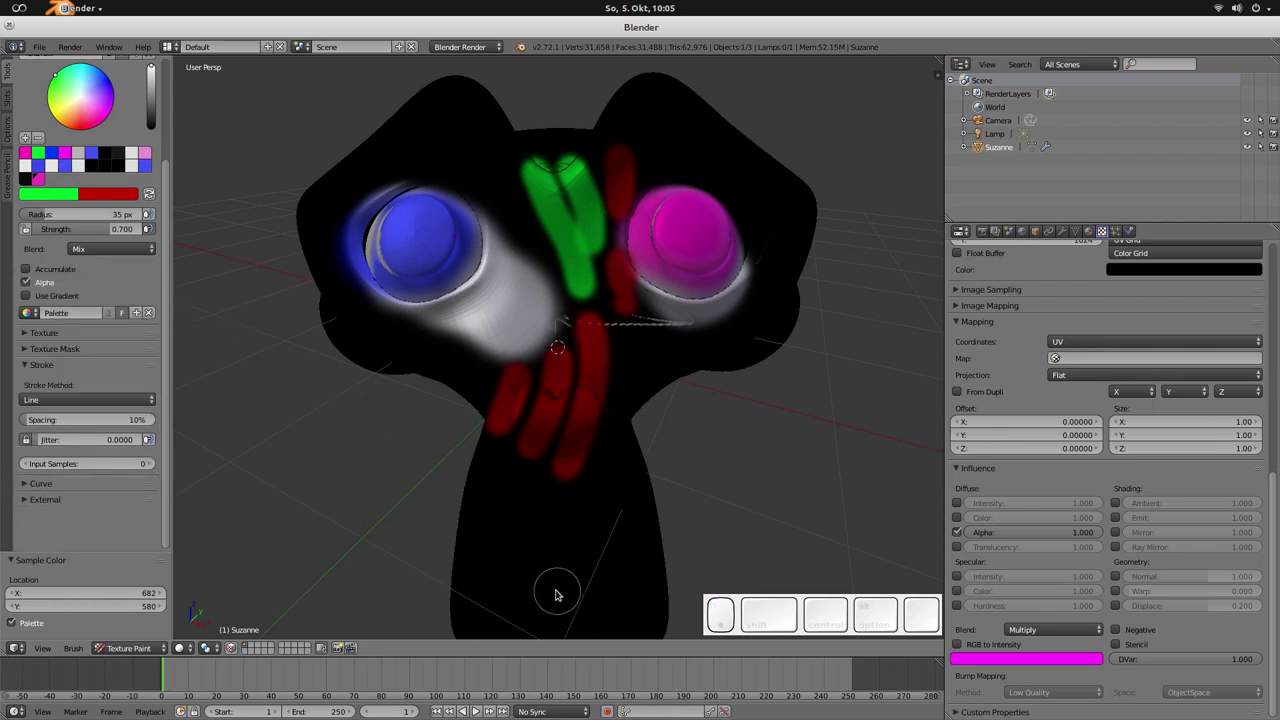
Step: Draw straight green and red lines across Suzanne's face and eyes, then orbit to inspect them
drag(557, 592, 558, 165)
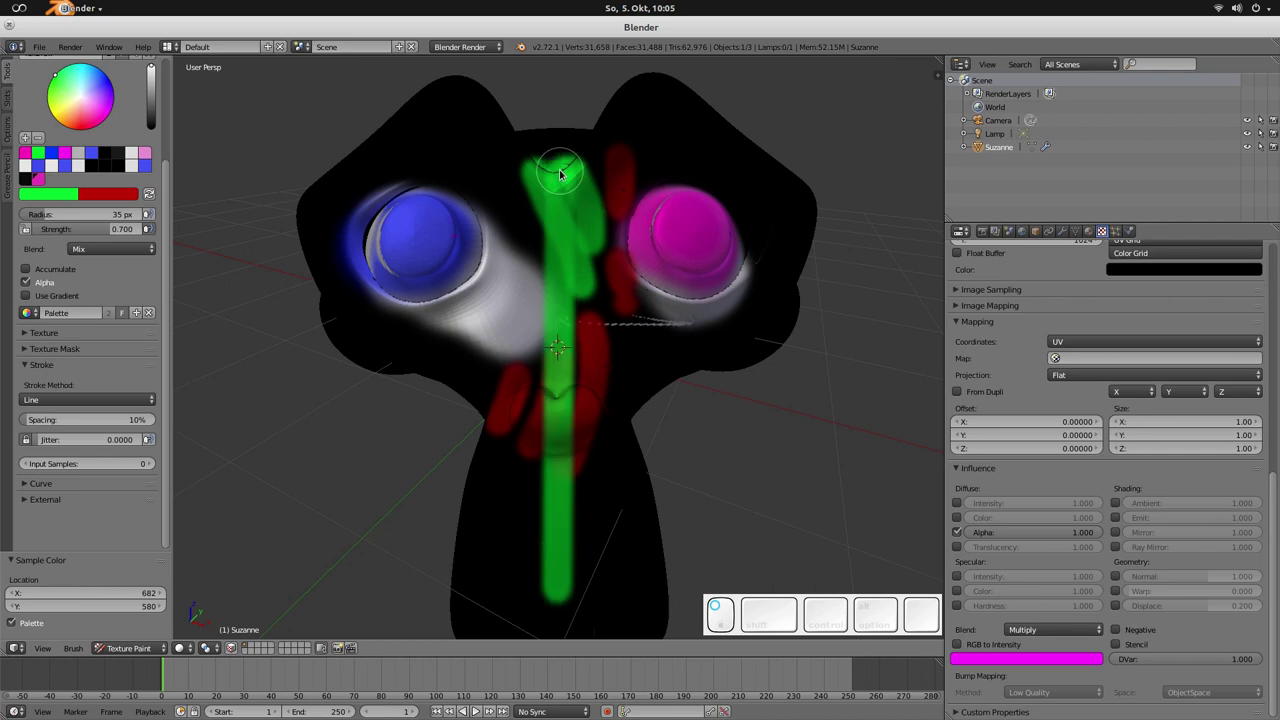
ctrl+drag(505, 497, 672, 195)
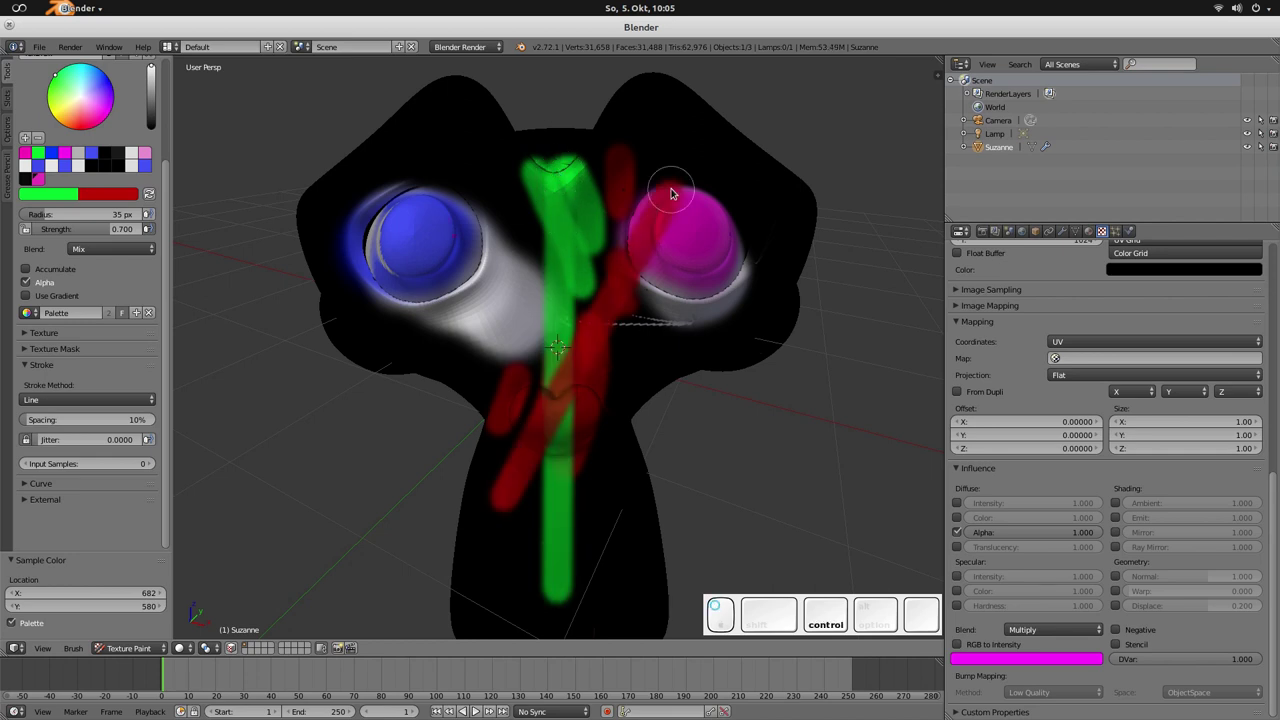
ctrl+drag(720, 242, 355, 222)
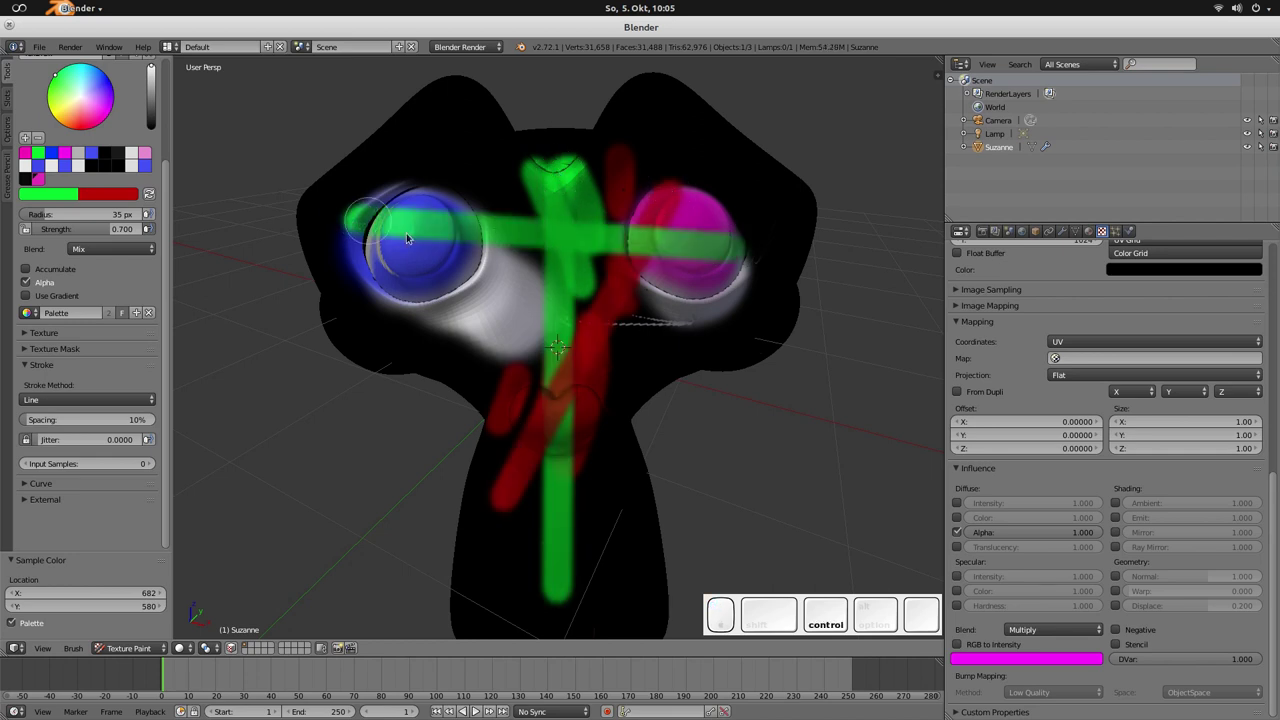
drag(436, 158, 626, 402)
drag(750, 256, 445, 345)
middle_drag(581, 375, 634, 417)
mouse_move(598, 515)
middle_down()
mouse_move(837, 263)
mouse_move(671, 429)
mouse_move(651, 363)
middle_up()
Step: Set the brush stroke method to Curve
click(31, 402)
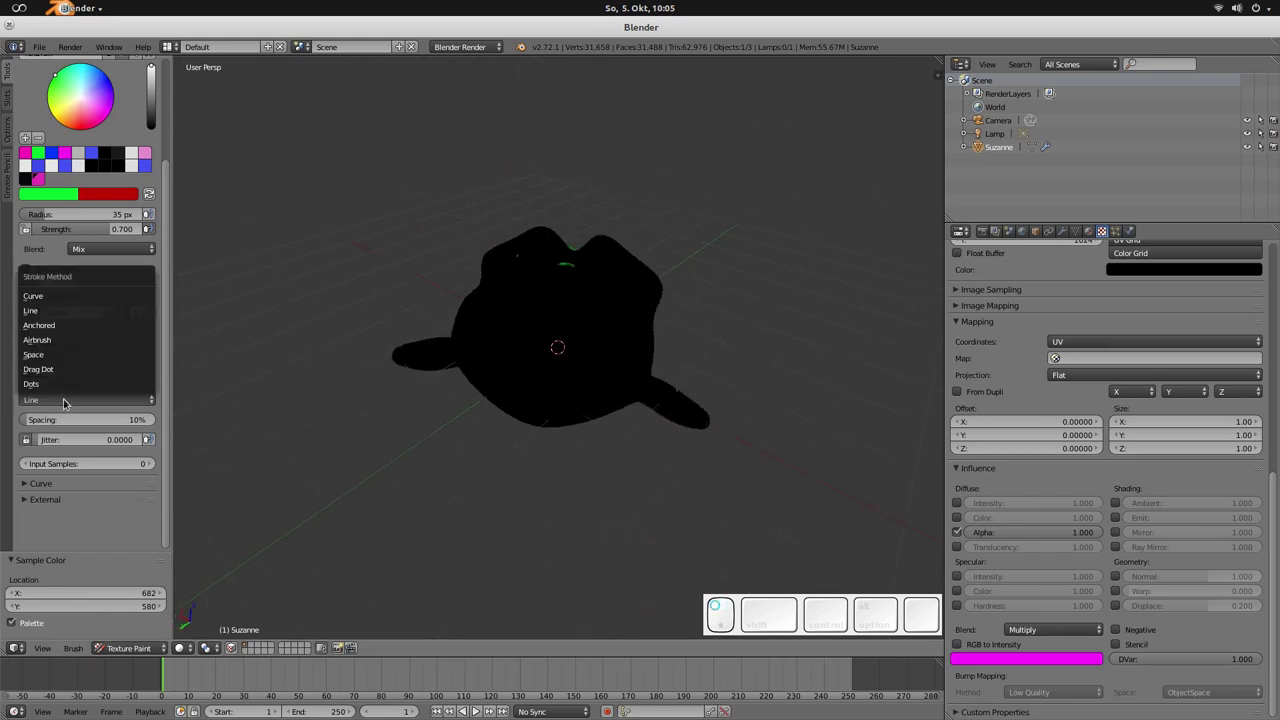
click(59, 300)
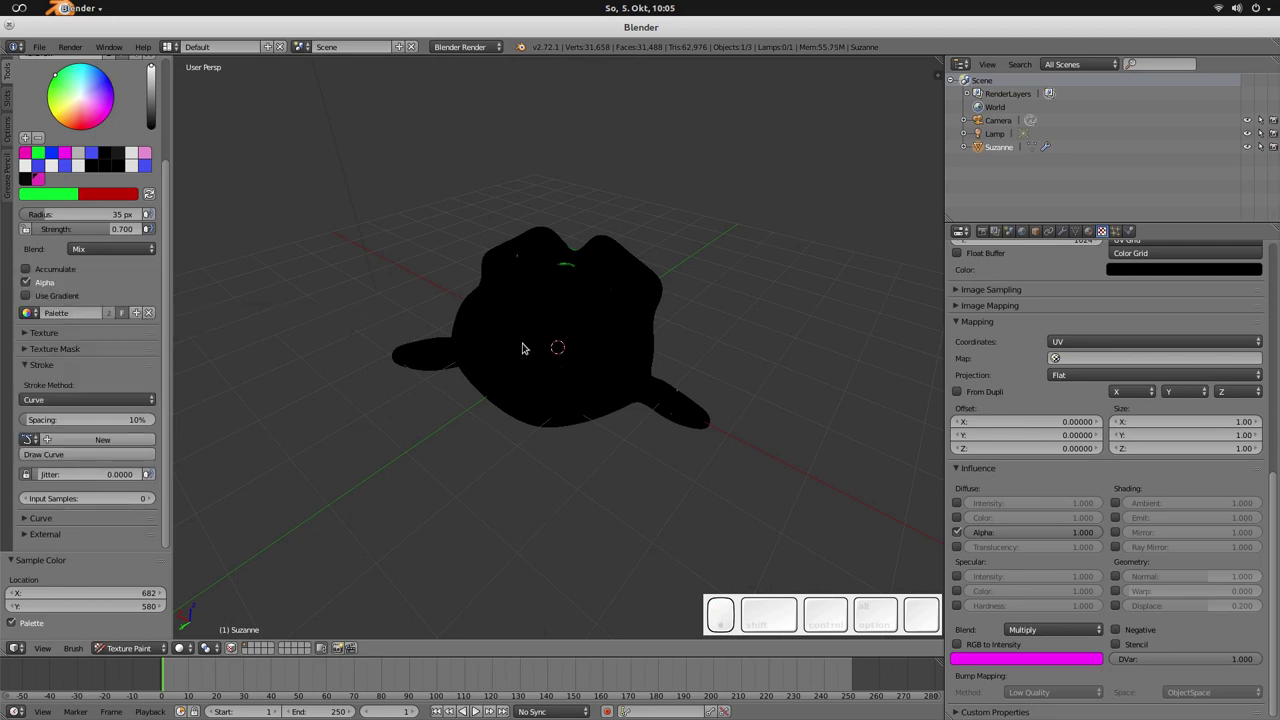
scroll(520, 348, up, 5)
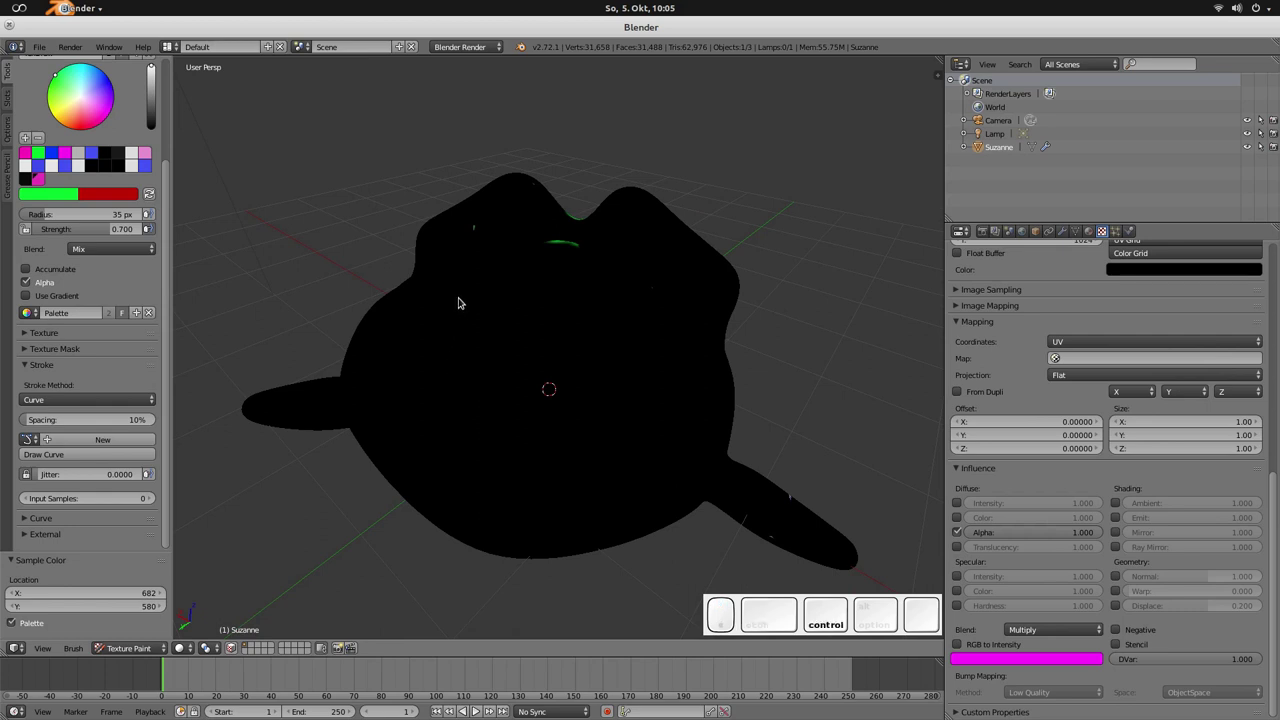
Step: Place eight paint-curve points in a horseshoe over Suzanne, stroke along them, and select all points
ctrl+right_click(418, 333)
ctrl+right_click(435, 390)
ctrl+right_click(479, 450)
ctrl+right_click(541, 454)
ctrl+right_click(608, 430)
ctrl+right_click(626, 383)
ctrl+right_click(616, 334)
ctrl+right_click(580, 303)
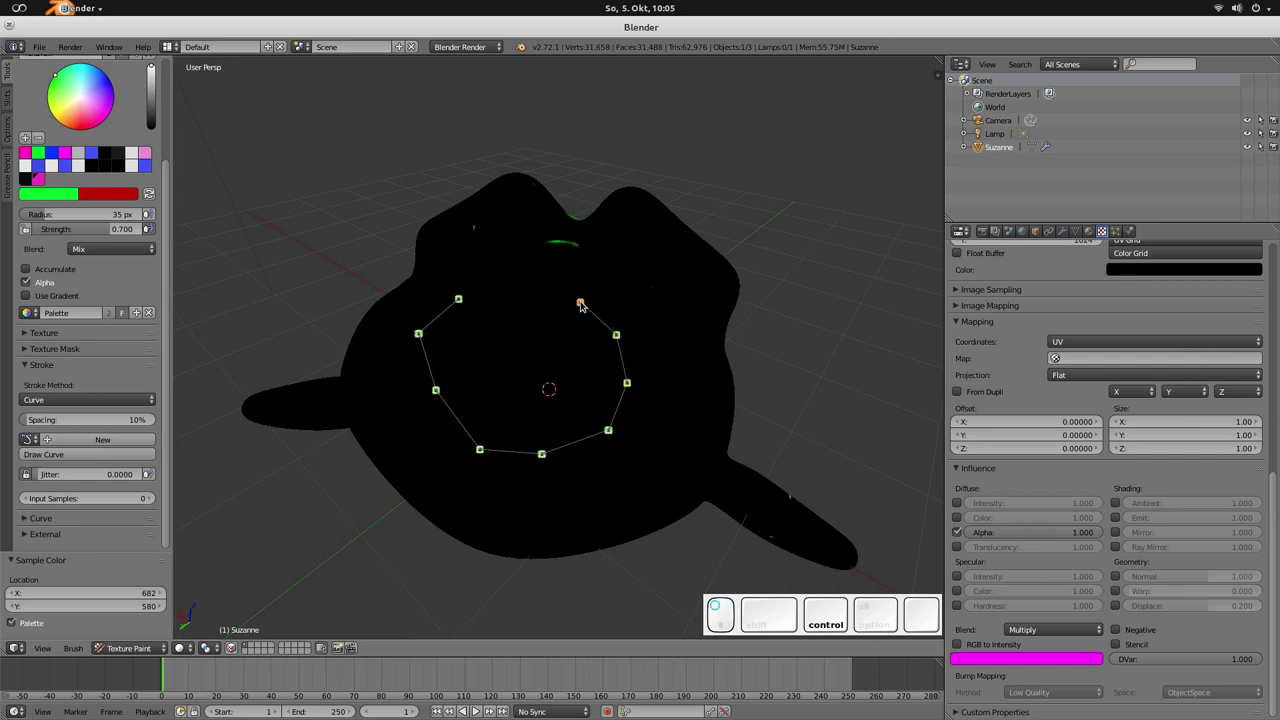
key(Return)
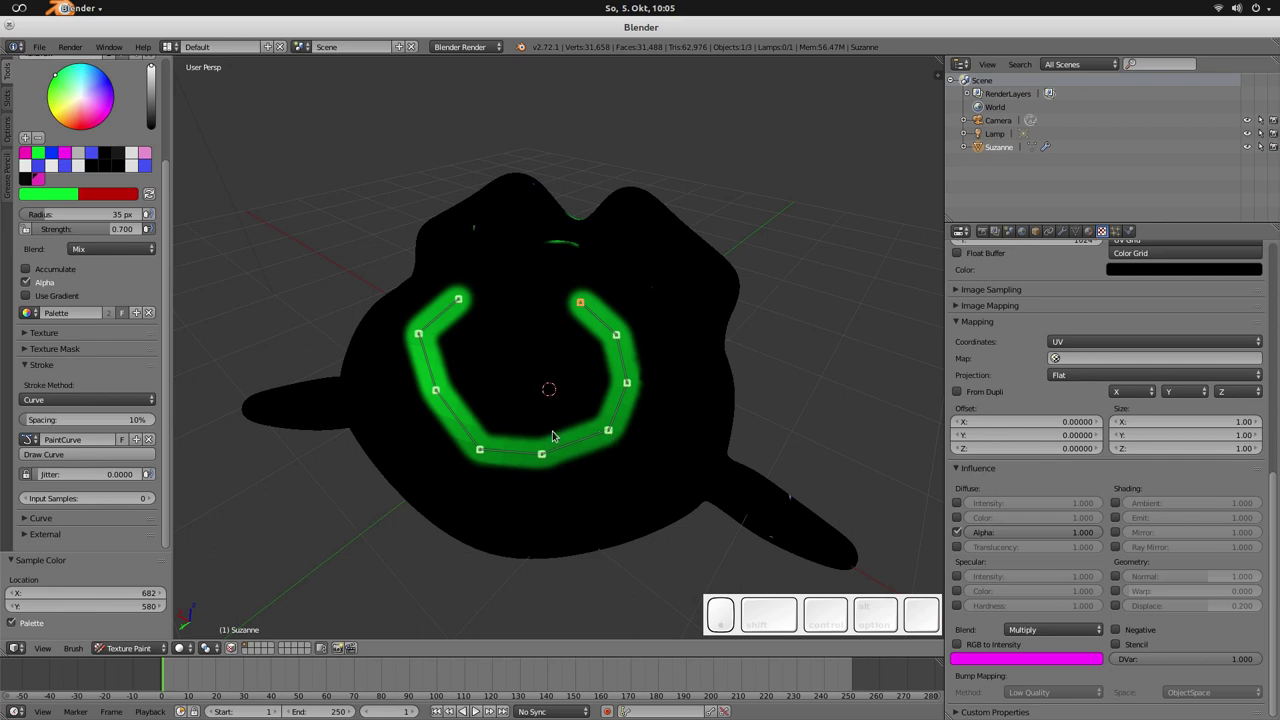
key(a)
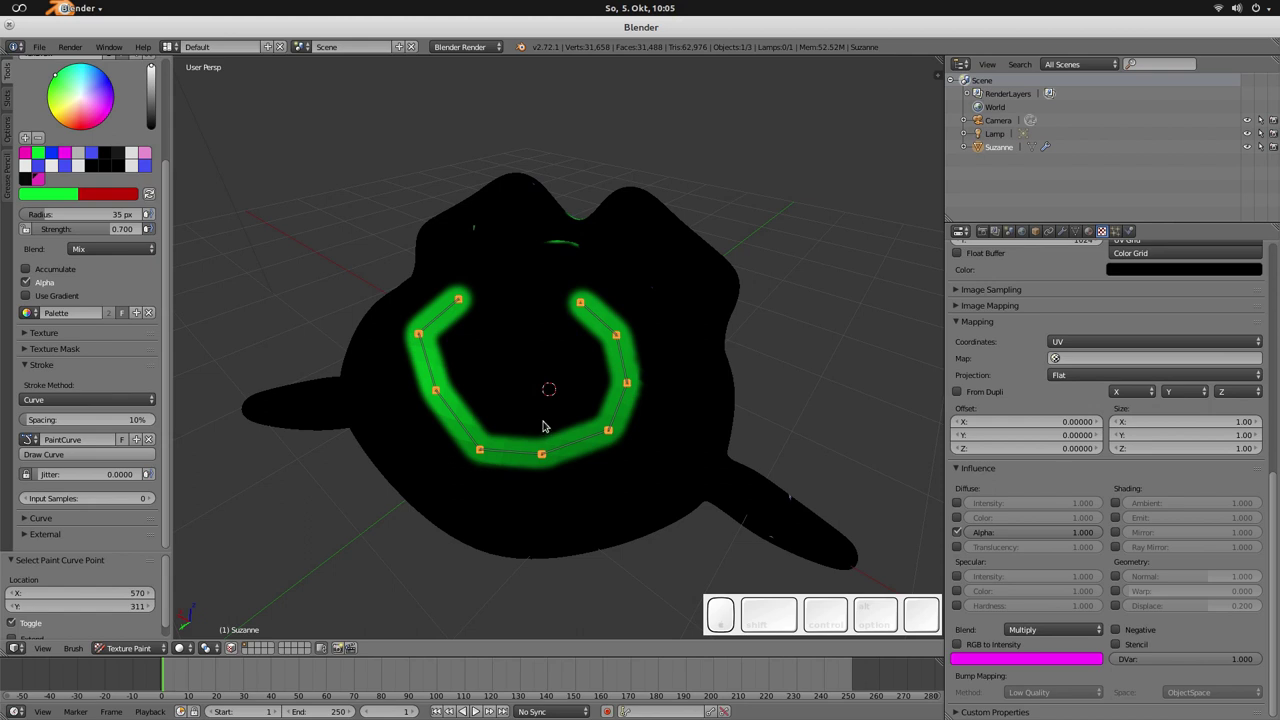
Step: Move the paint curve down-right and paint a green stroke along it
key(g)
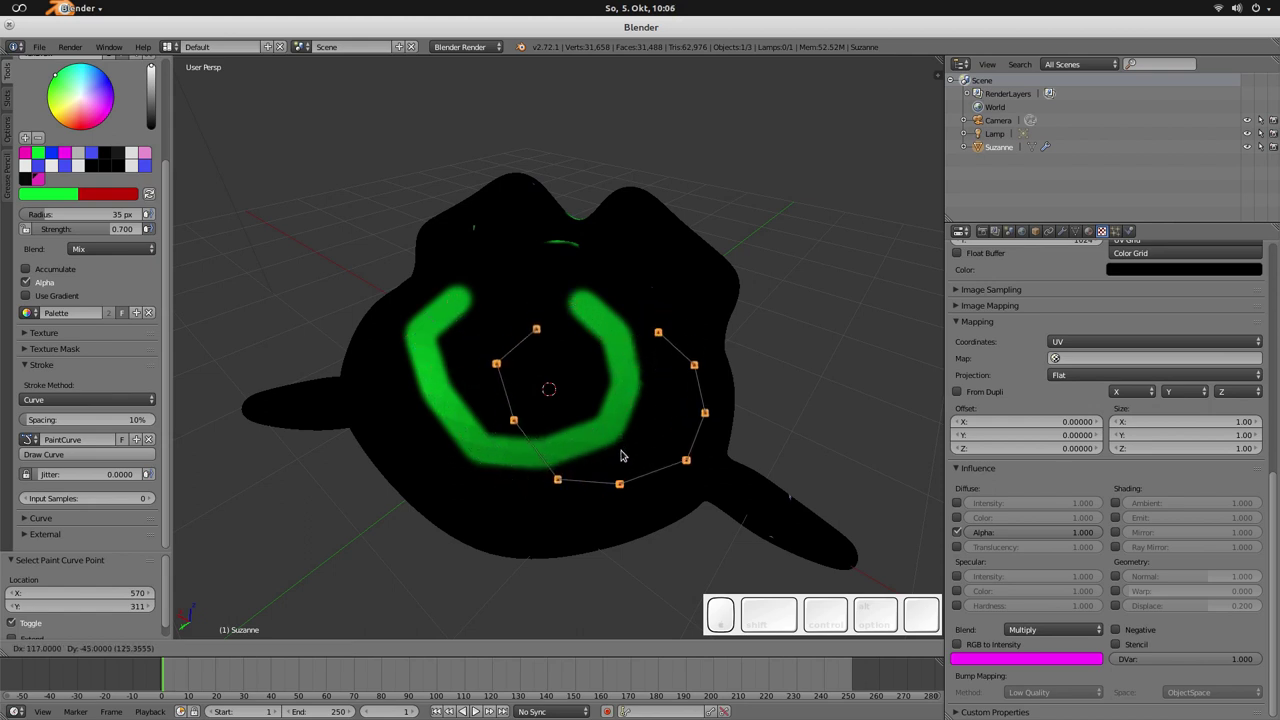
click(624, 472)
key(Return)
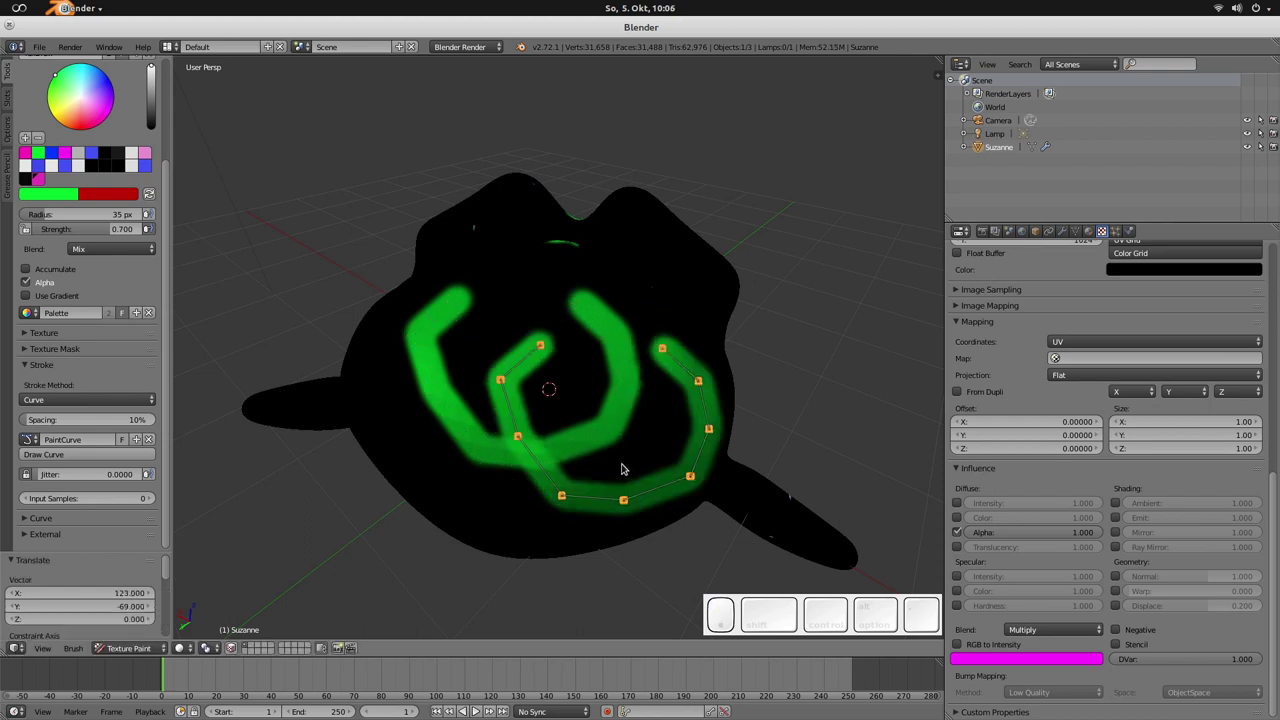
Step: Rotate, reposition and enlarge the paint curve, then paint a large green stroke along it
key(r)
click(628, 369)
key(g)
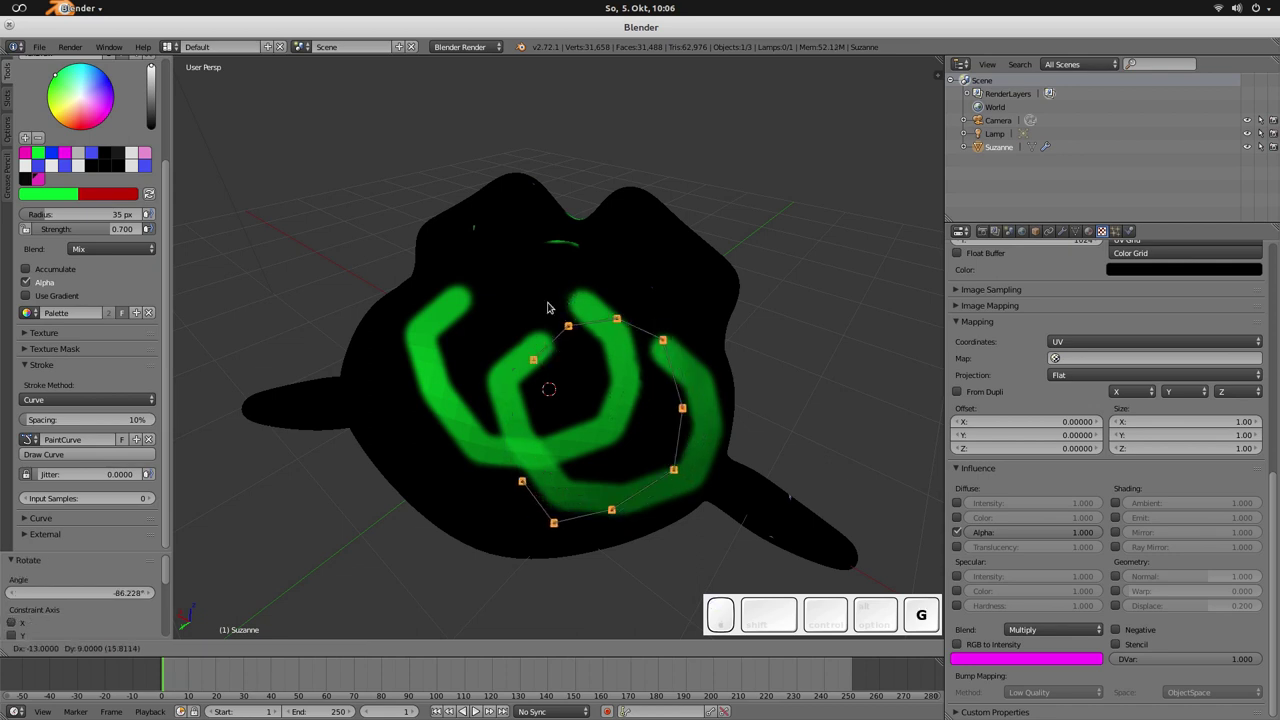
click(530, 309)
key(s)
click(572, 348)
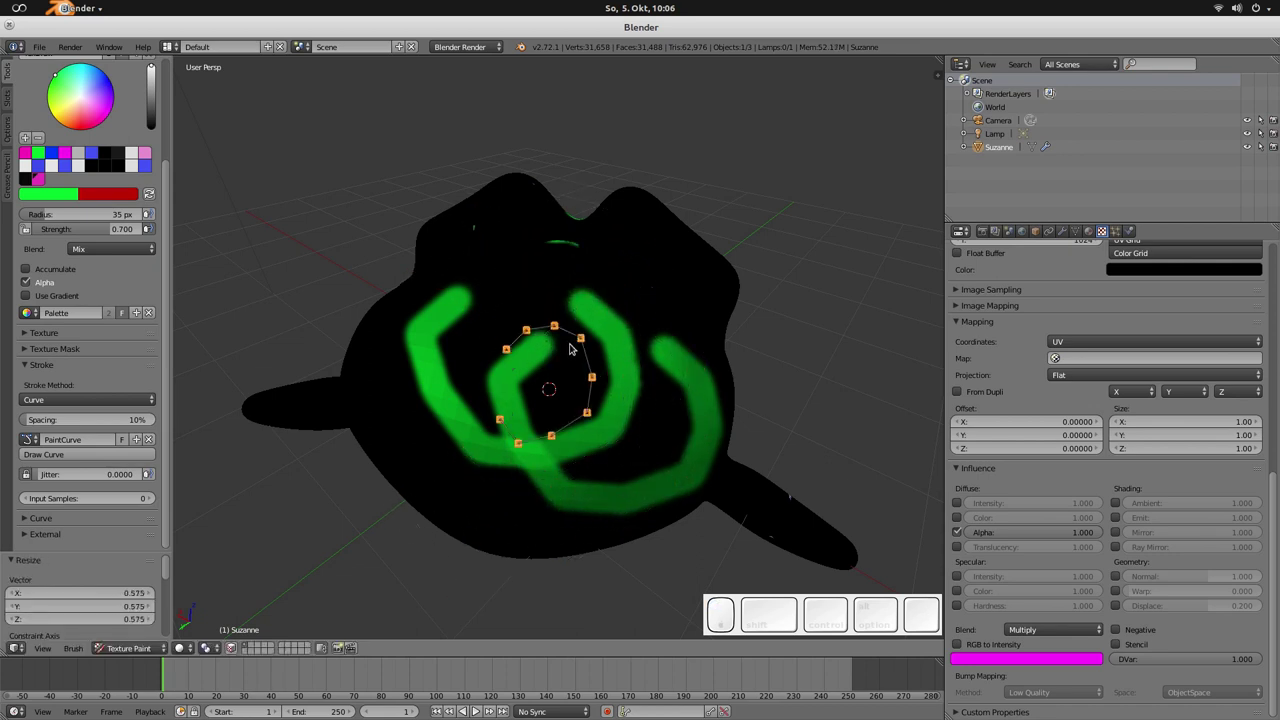
key(s)
click(603, 286)
key(g)
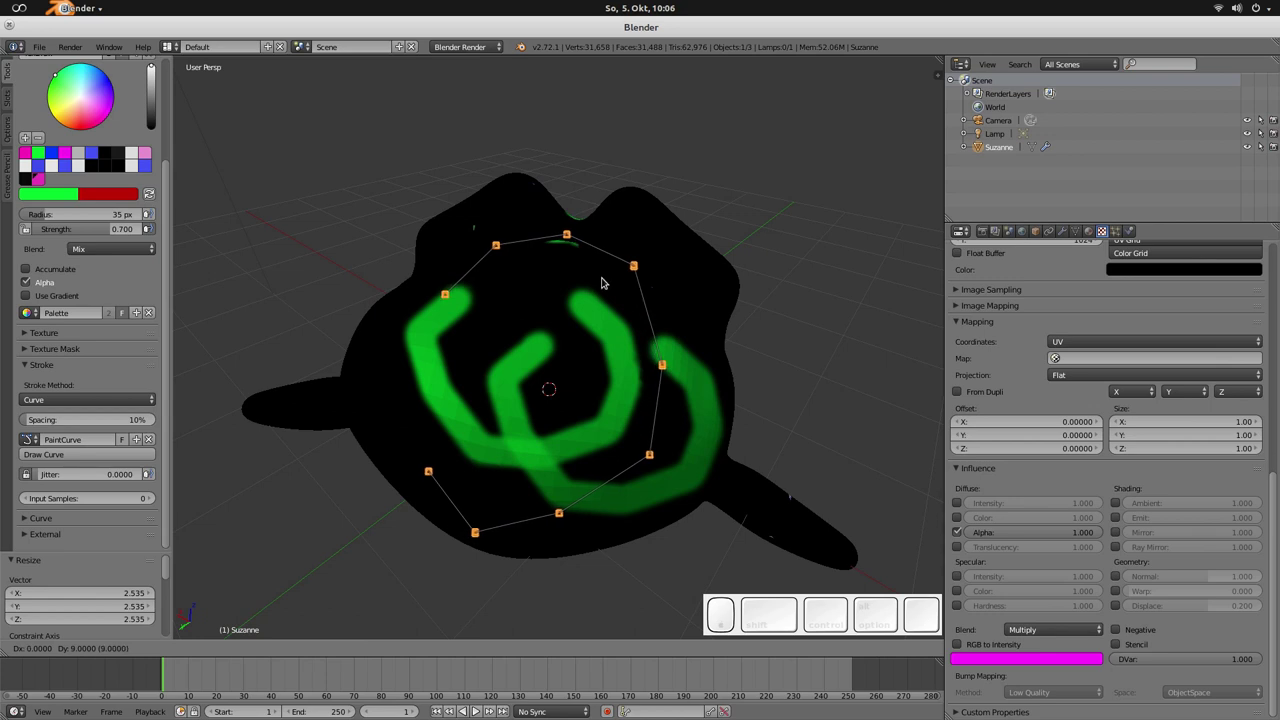
click(612, 279)
key(Return)
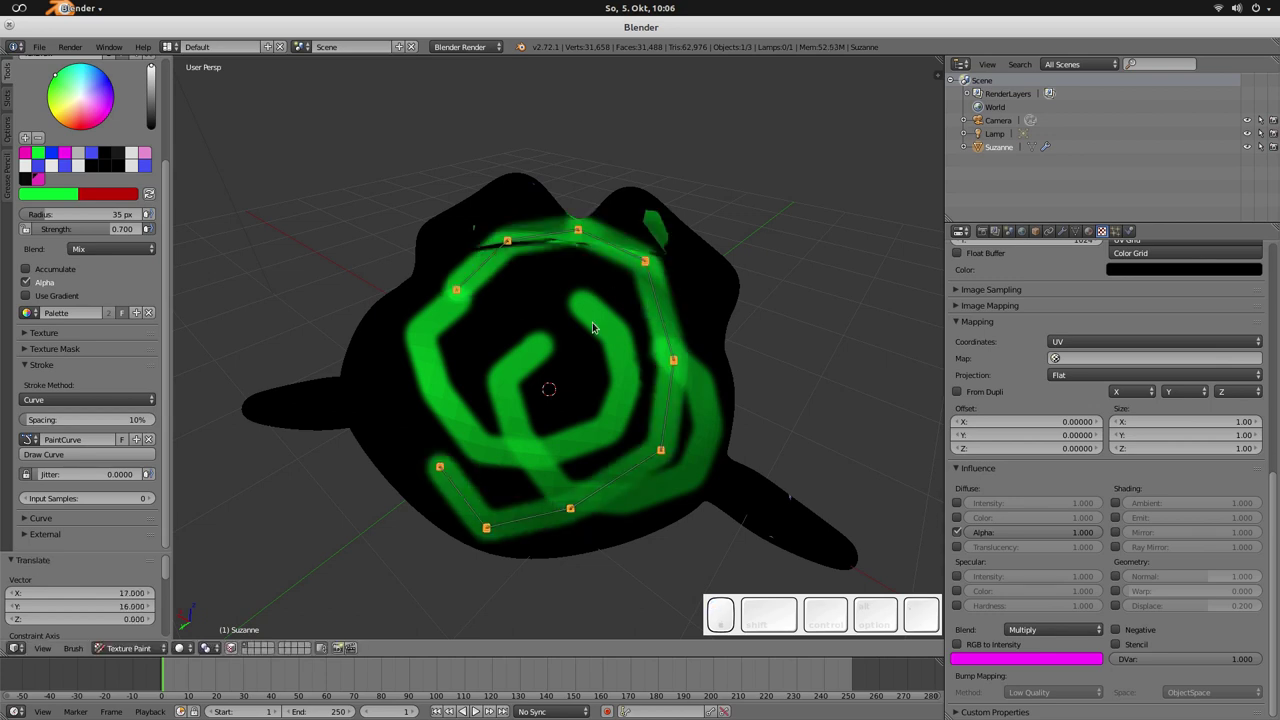
Step: Shrink the curve to 0.522, rotate it about 97 degrees, and stroke along it
key(s)
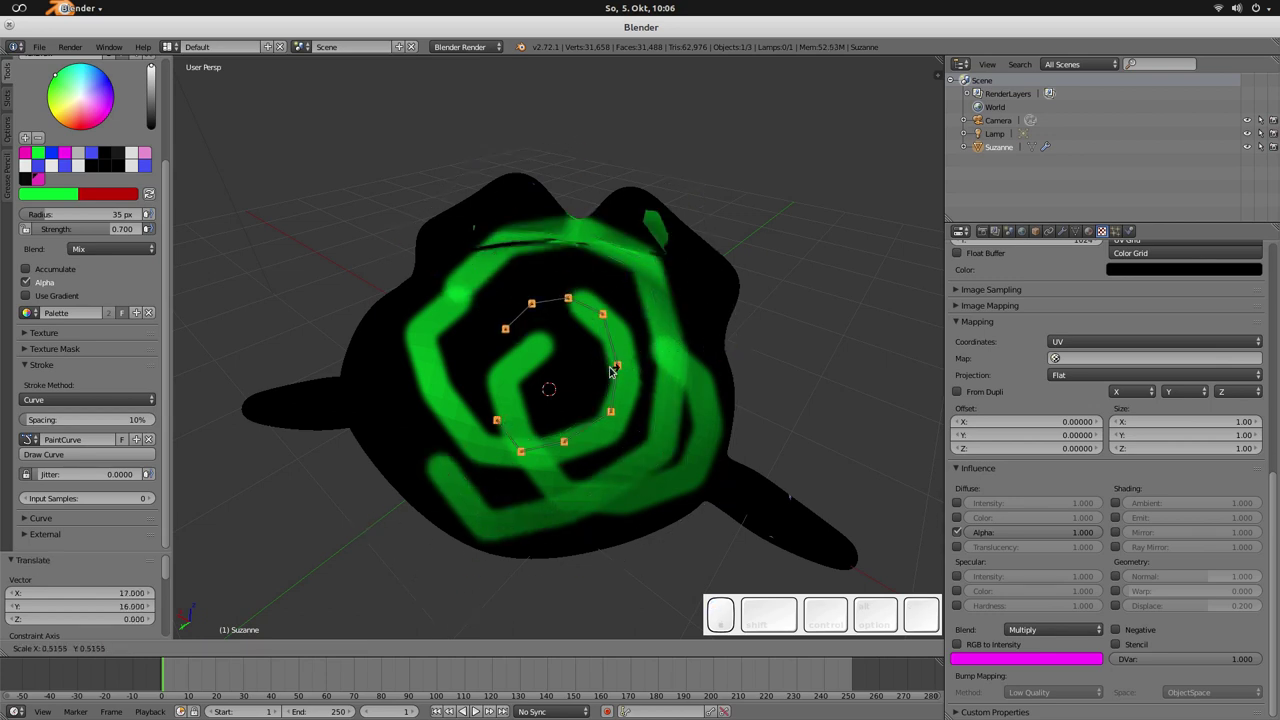
click(620, 362)
key(r)
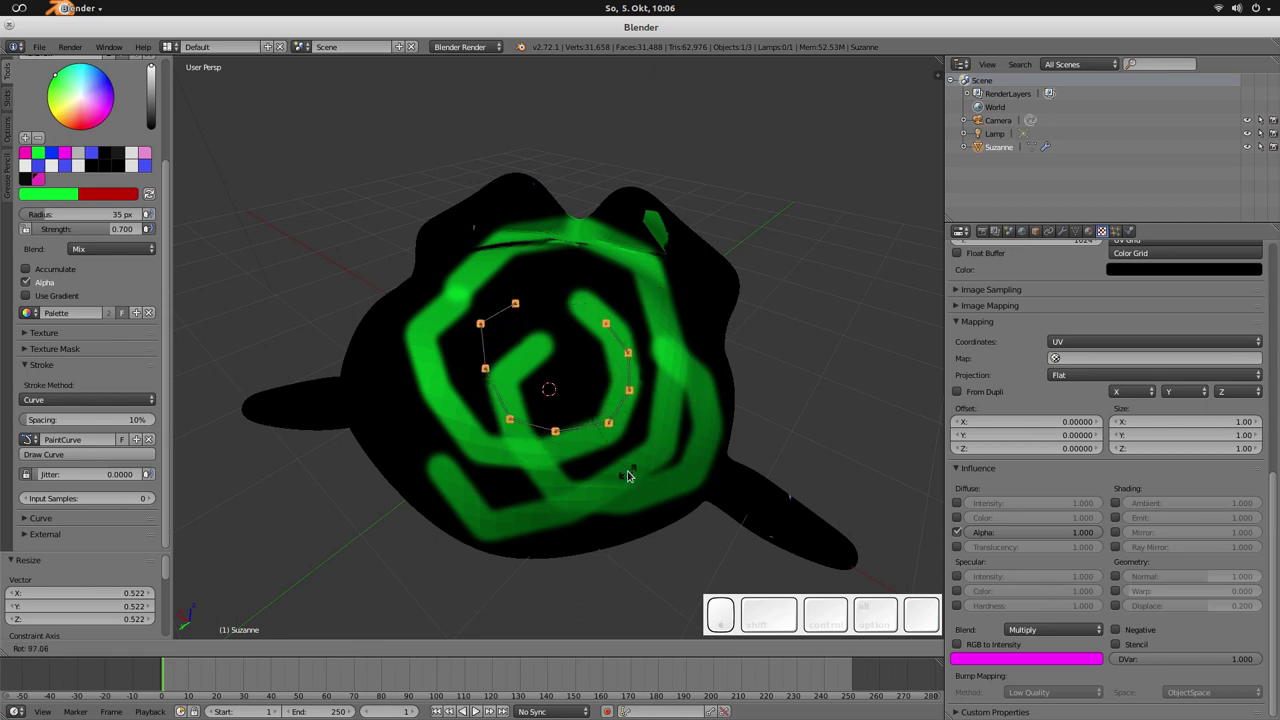
click(636, 468)
key(Return)
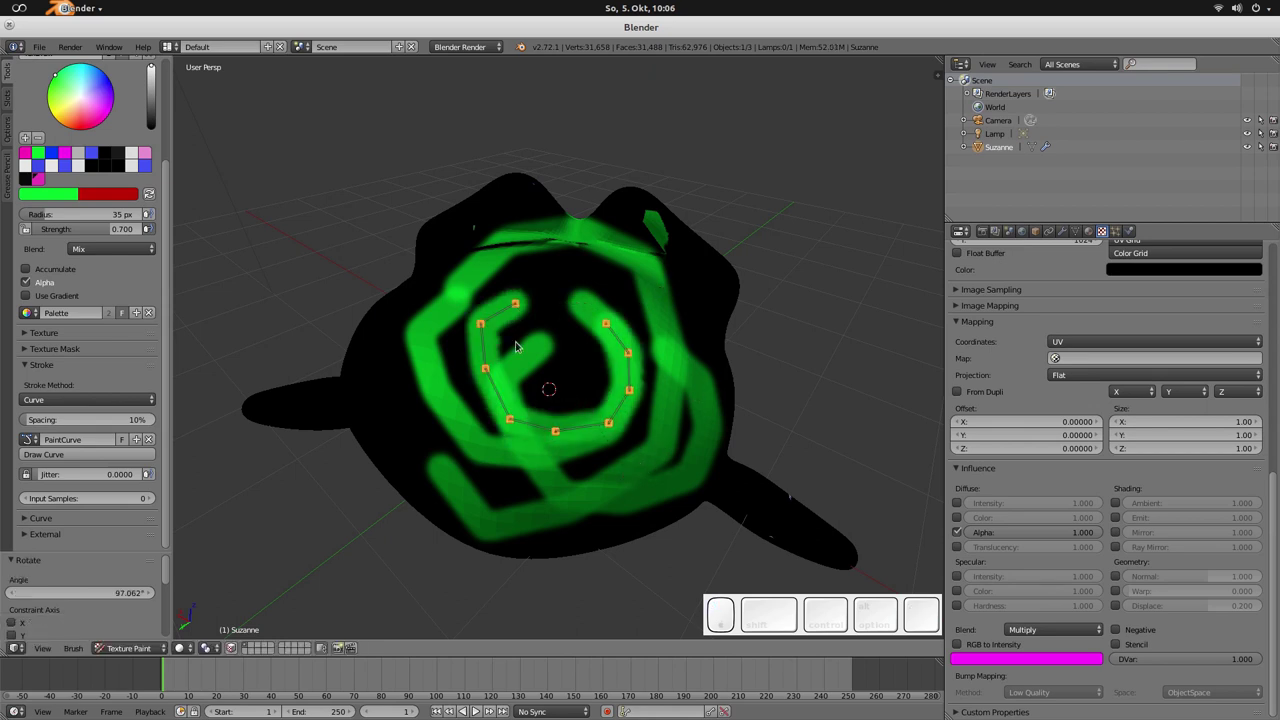
Step: Move the curve down-left, extend its end with new handled points, and stroke along it
key(g)
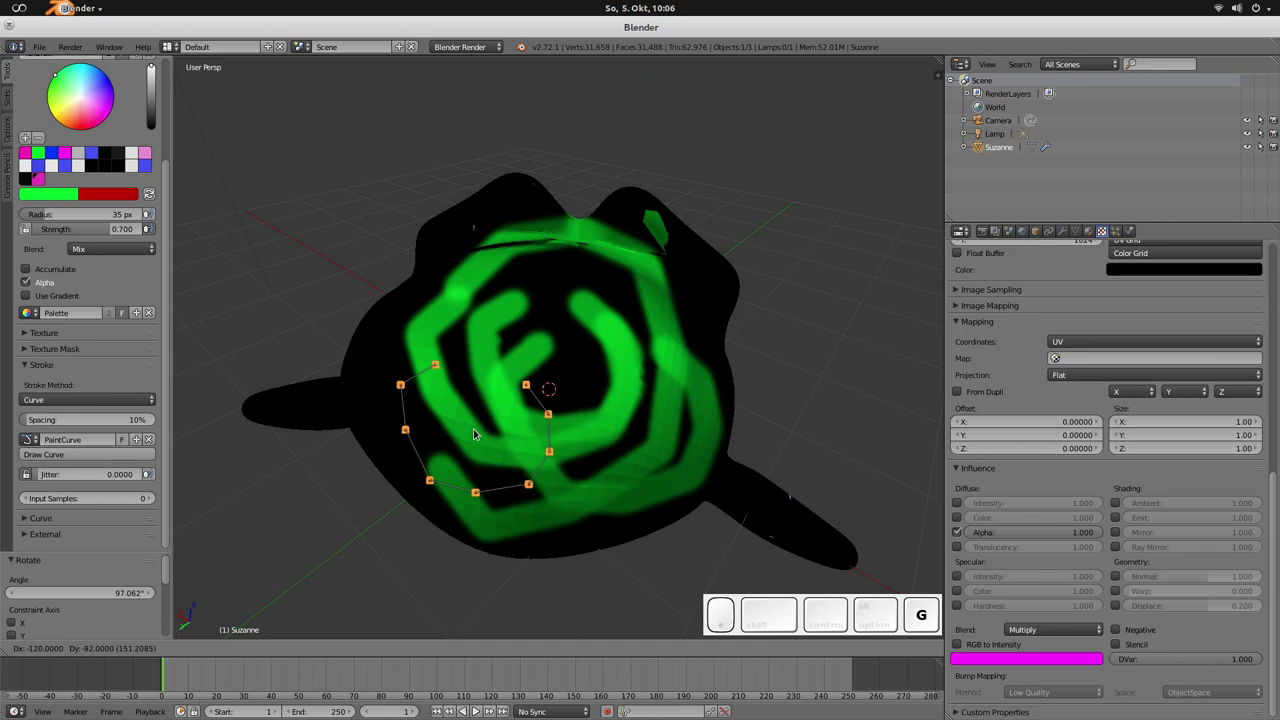
click(386, 376)
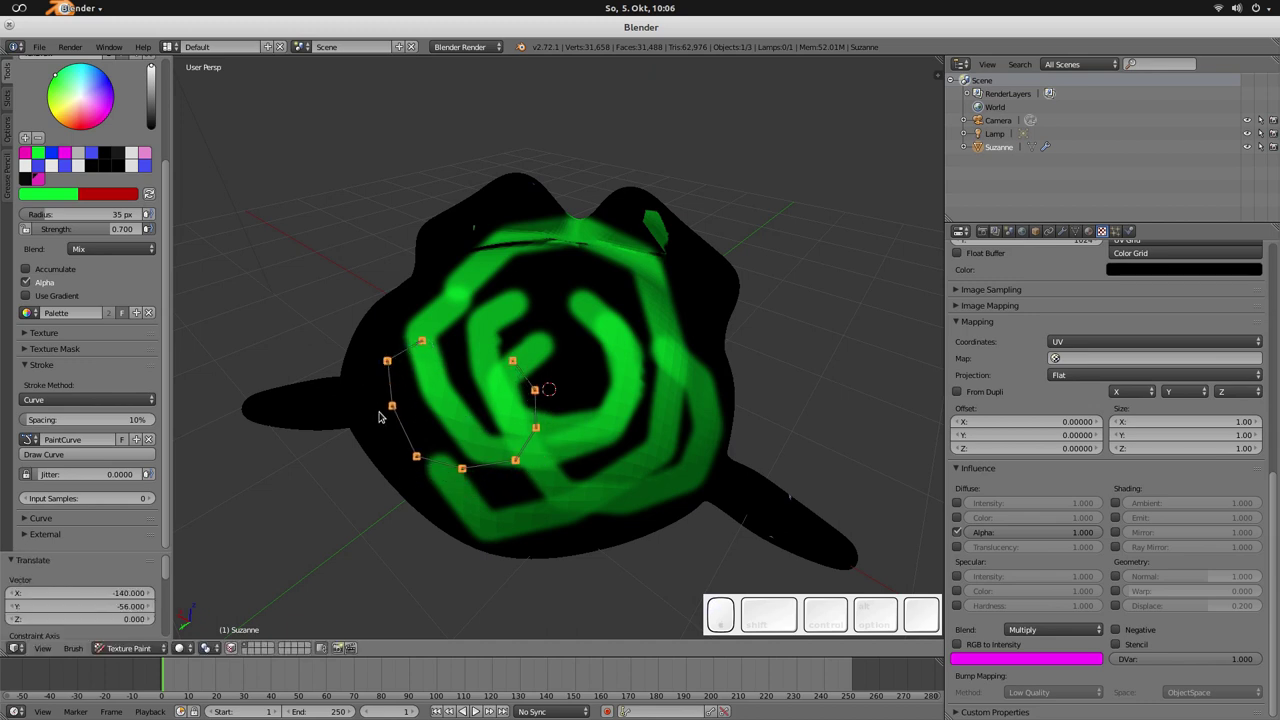
shift+click(389, 363)
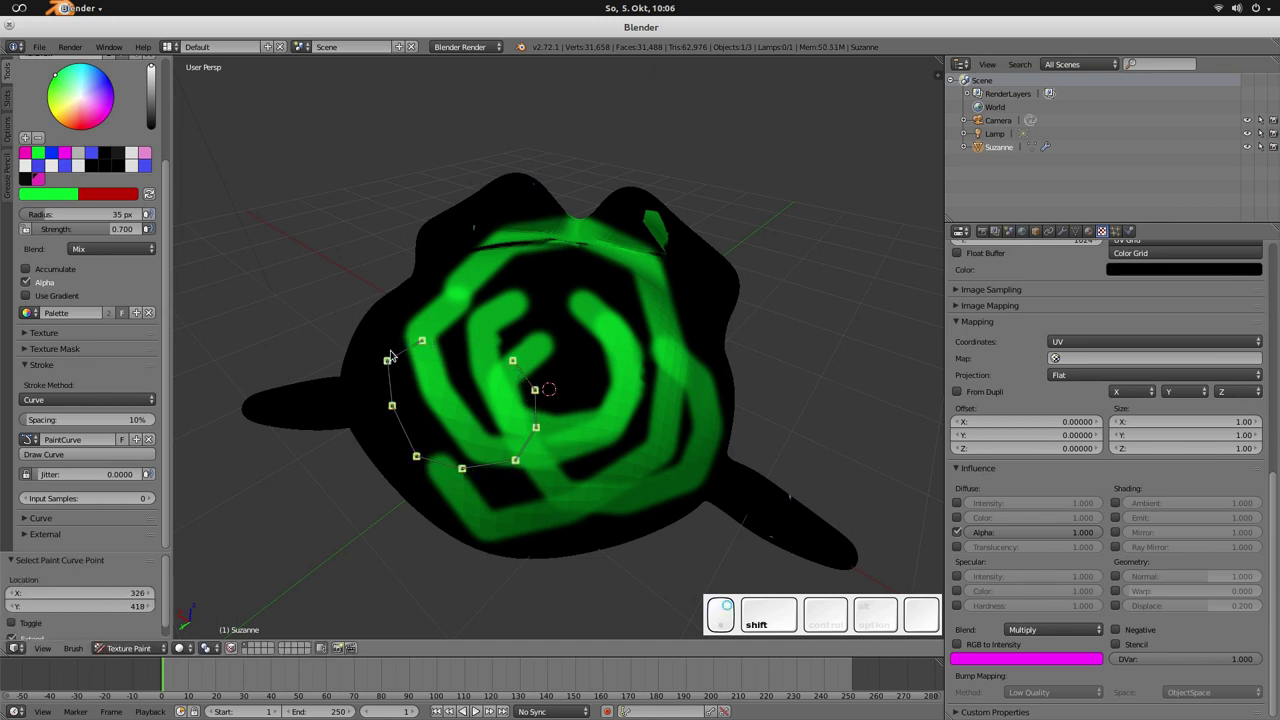
drag(388, 360, 440, 403)
drag(462, 467, 535, 490)
shift+drag(537, 428, 575, 432)
mouse_move(536, 392)
shift+mouse_down()
mouse_move(566, 374)
mouse_move(527, 415)
shift+mouse_up()
key(Return)
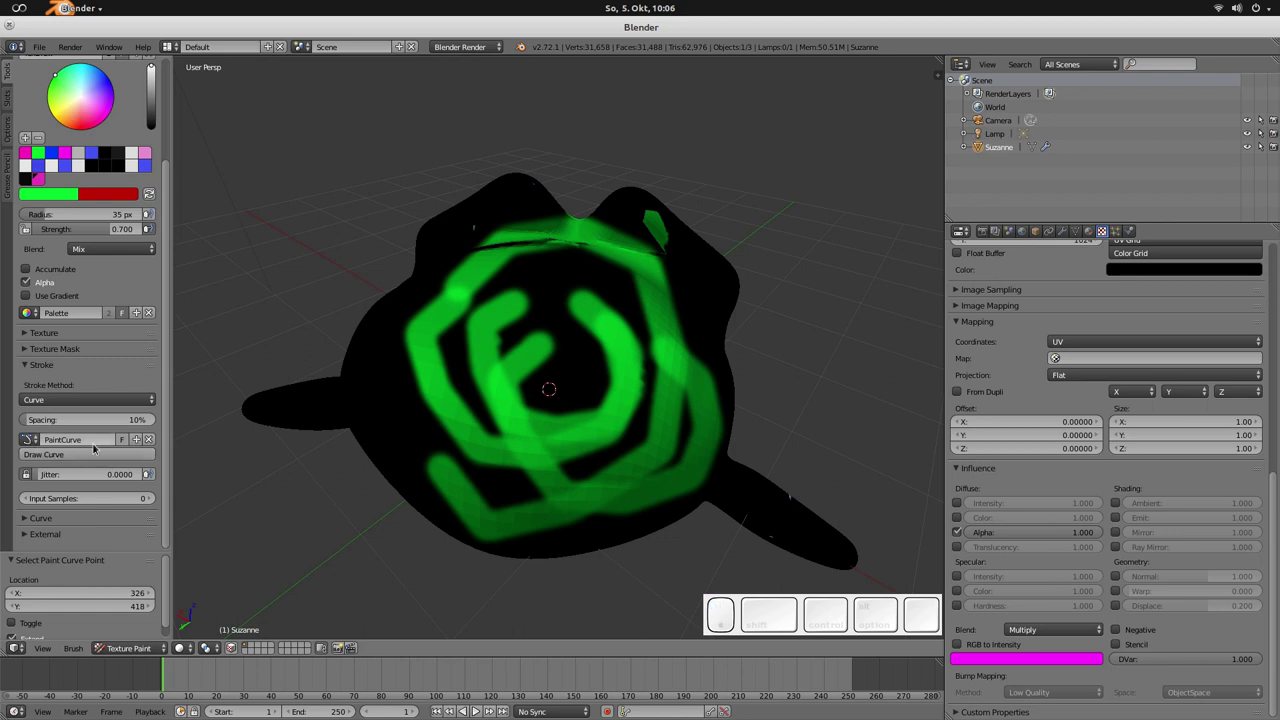
Step: Unlink the current paint curve and create a new one named NewOne
click(148, 439)
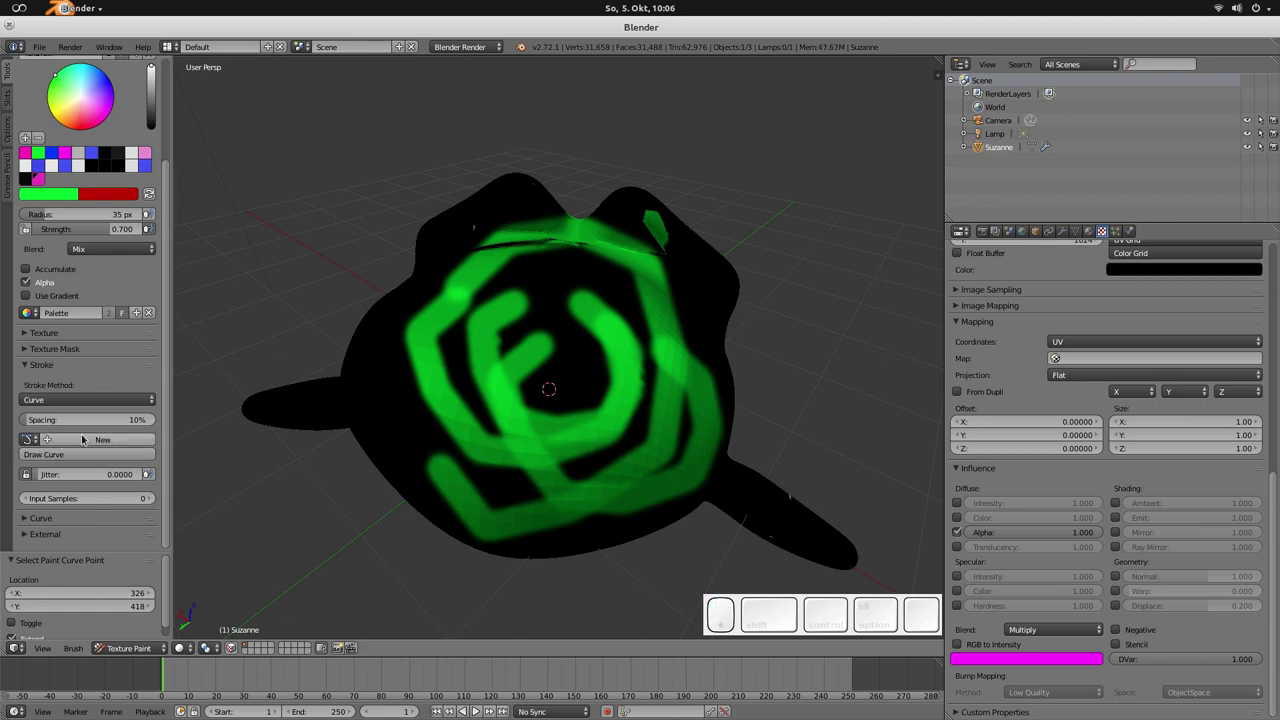
click(87, 441)
click(100, 441)
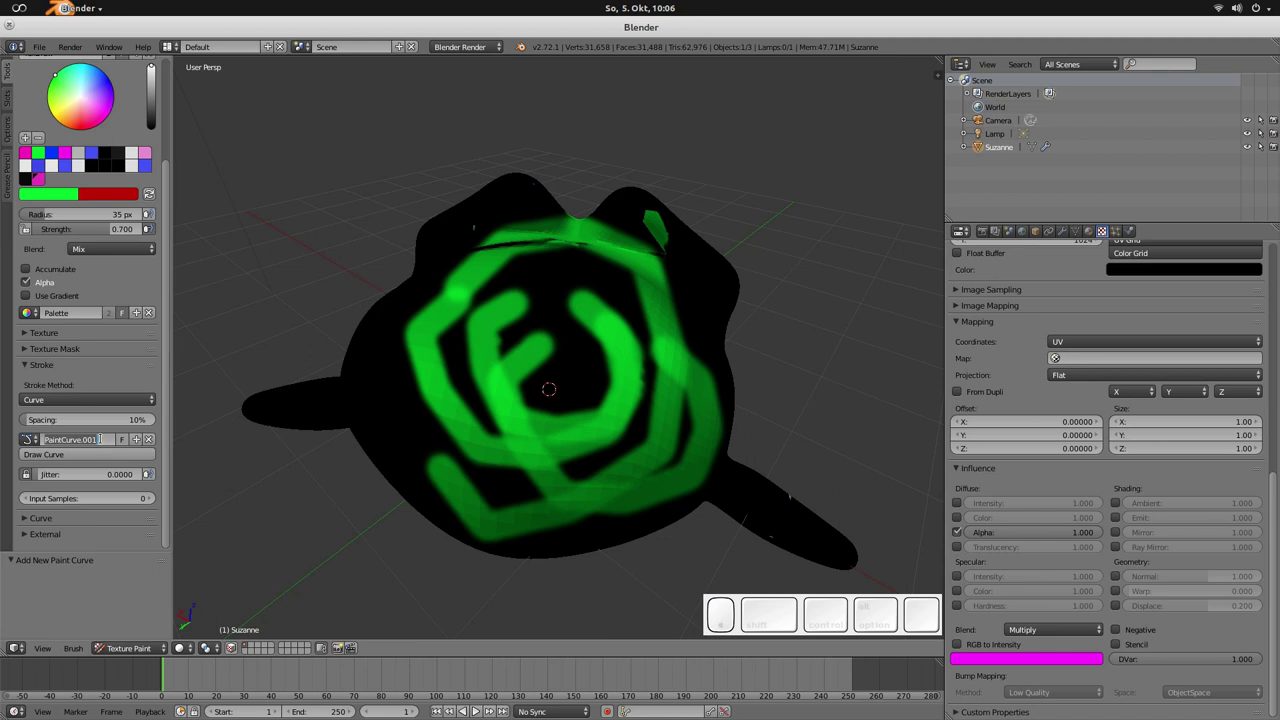
text(NewOne)
key(Return)
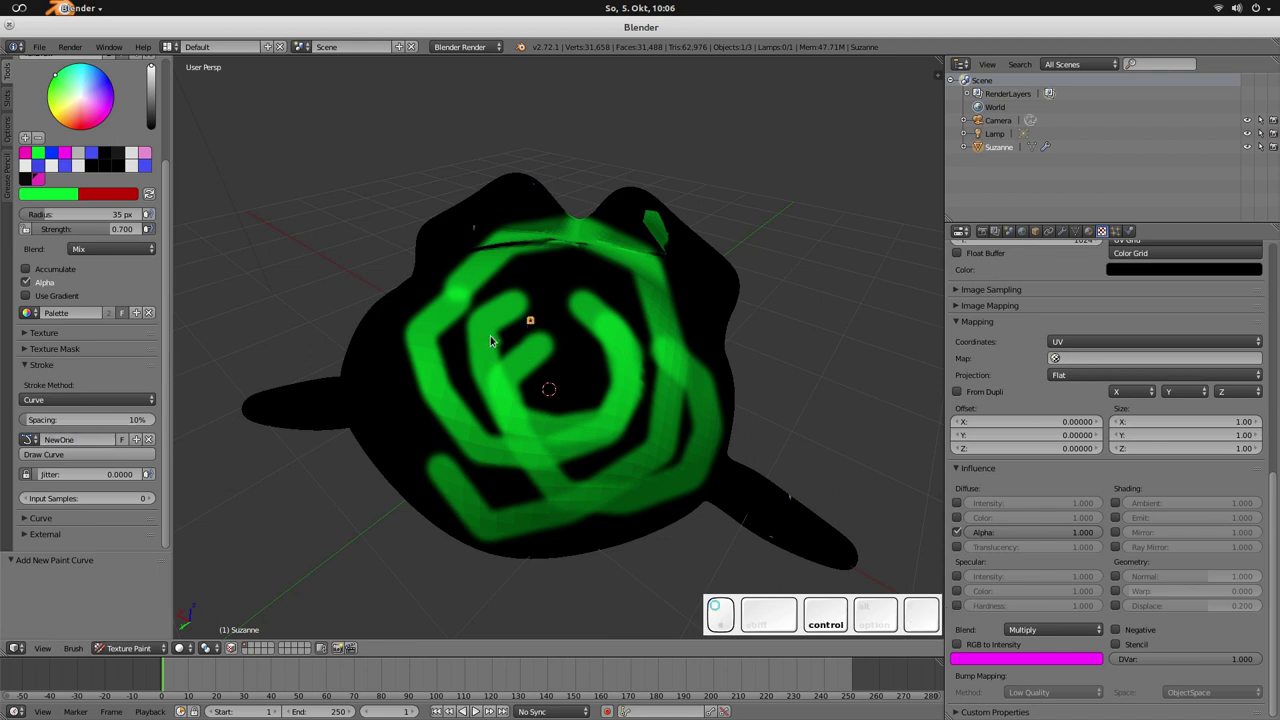
Step: Add three points to NewOne, stroke along them, then relink the brush to PaintCurve
ctrl+click(550, 385)
ctrl+click(582, 303)
ctrl+click(540, 252)
key(Return)
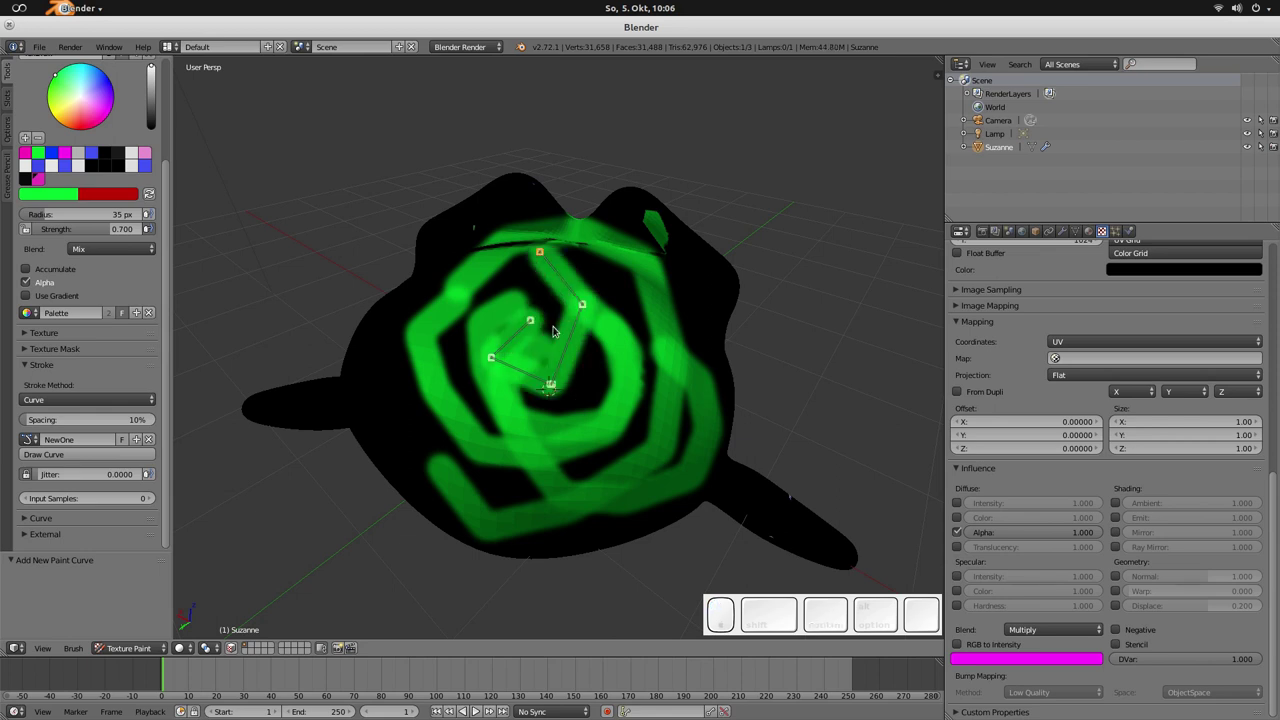
click(31, 440)
click(54, 473)
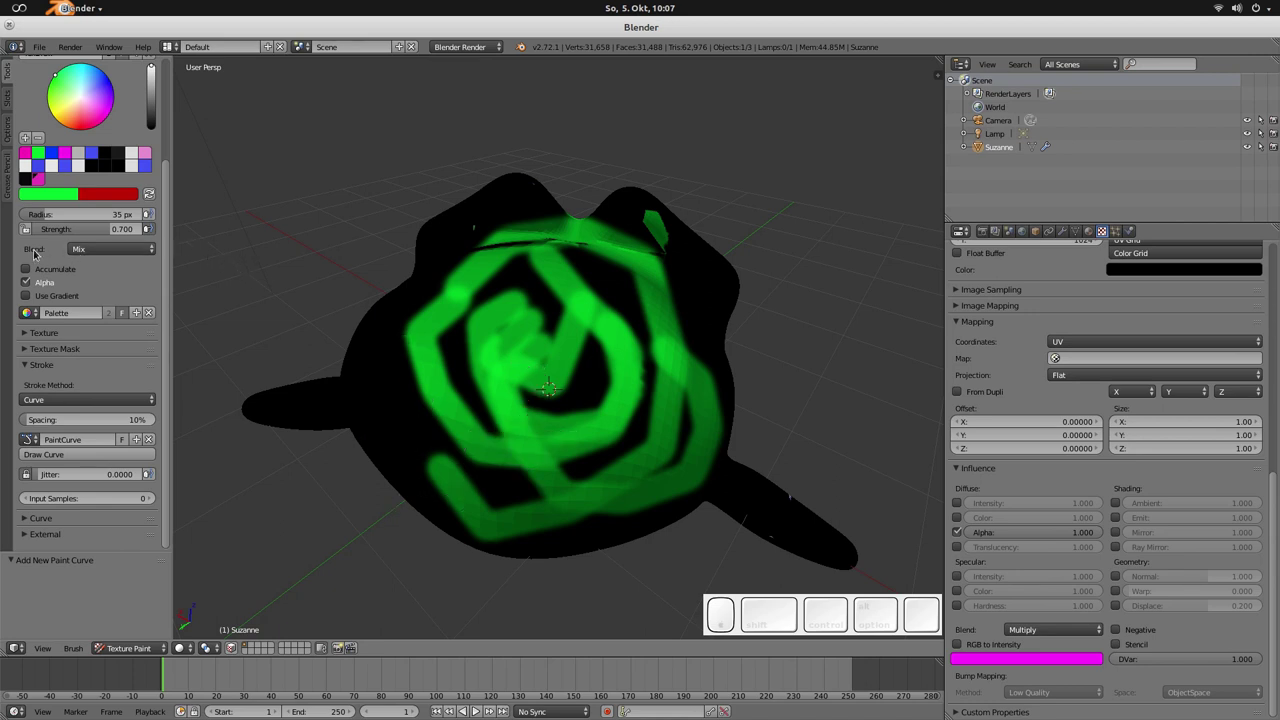
scroll(127, 330, up, 4)
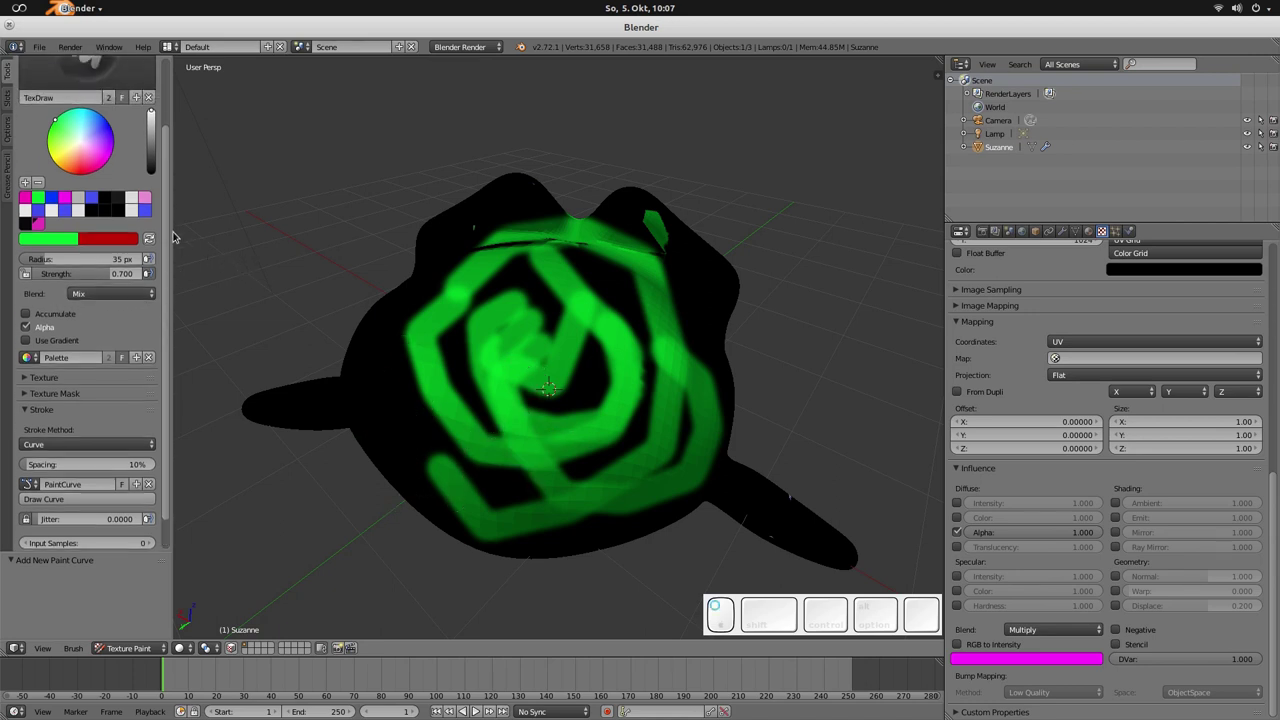
click(96, 347)
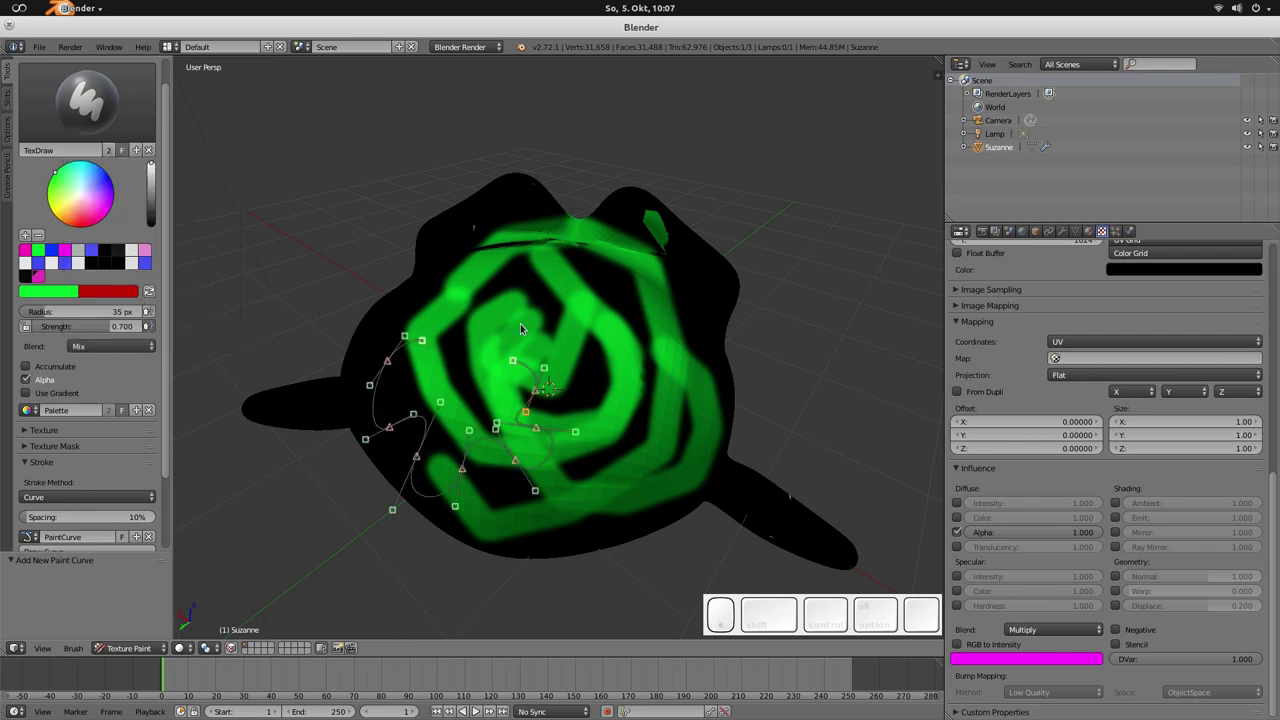
Step: Set the stroke method to Space and paint freehand strokes over the centre of Suzanne's face
click(85, 497)
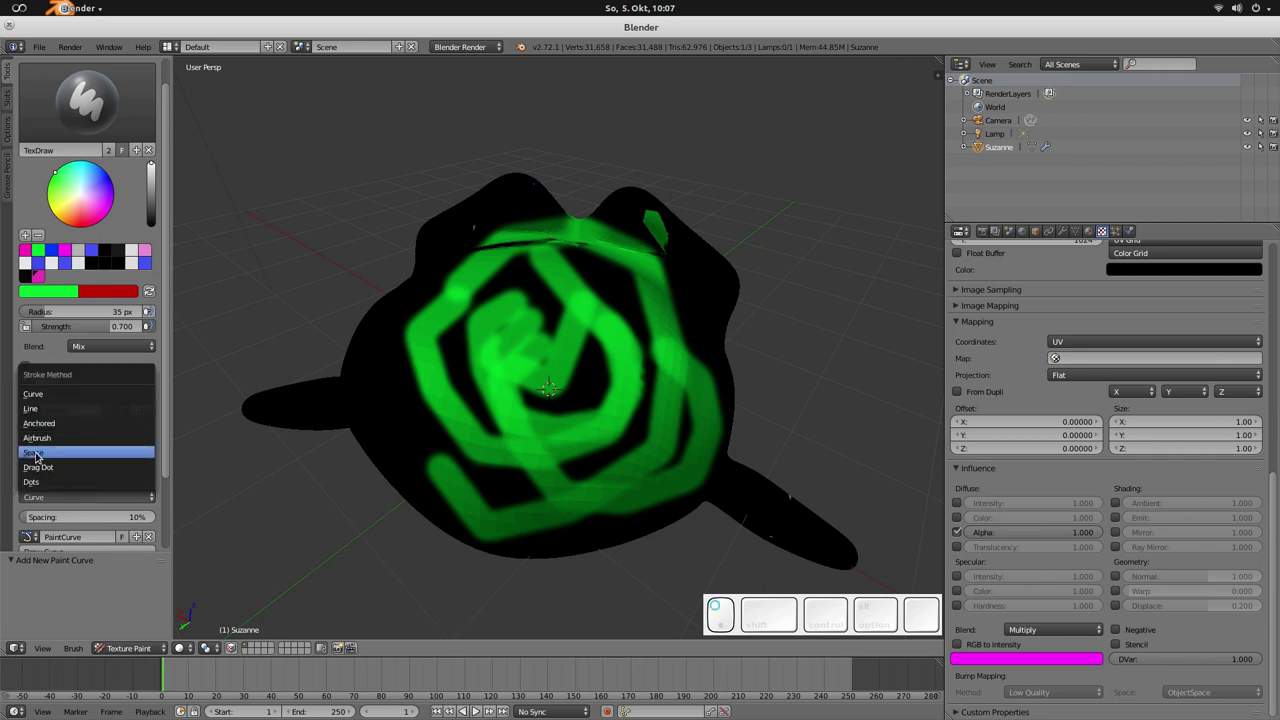
click(35, 453)
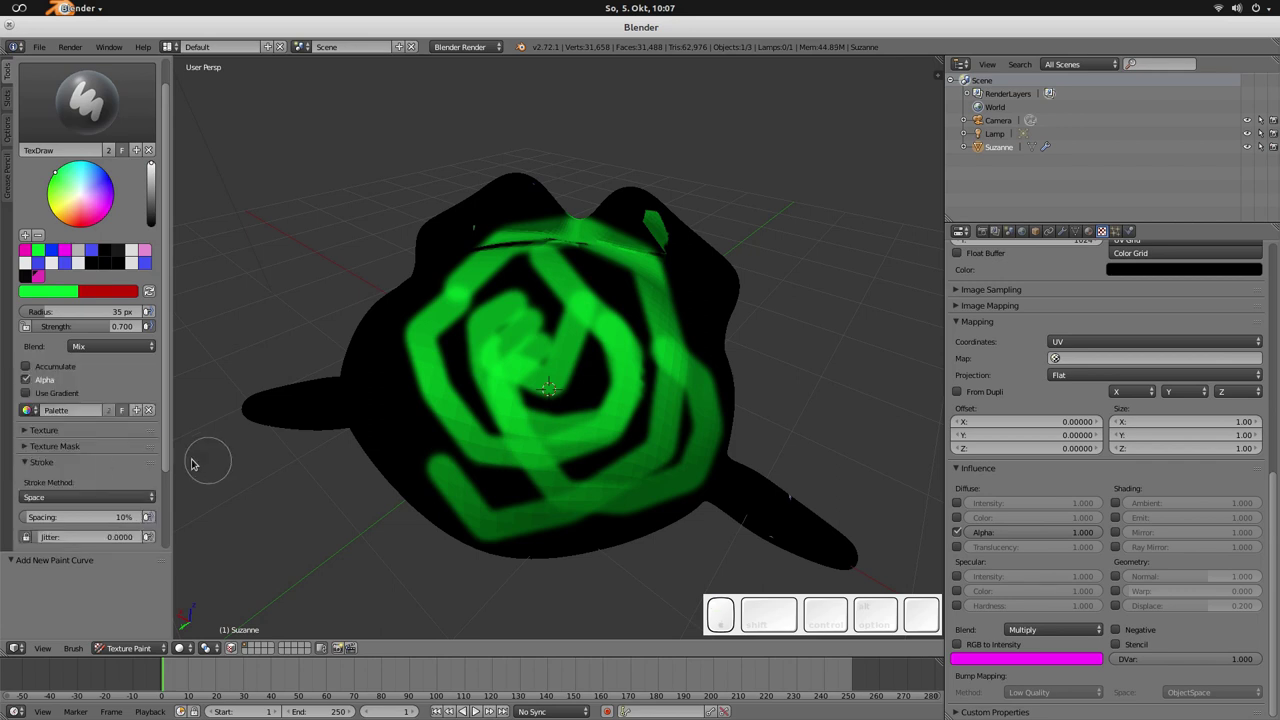
click(46, 498)
click(52, 452)
mouse_move(614, 432)
mouse_down()
mouse_move(588, 319)
mouse_move(526, 421)
mouse_move(556, 433)
mouse_move(620, 421)
mouse_move(494, 342)
mouse_up()
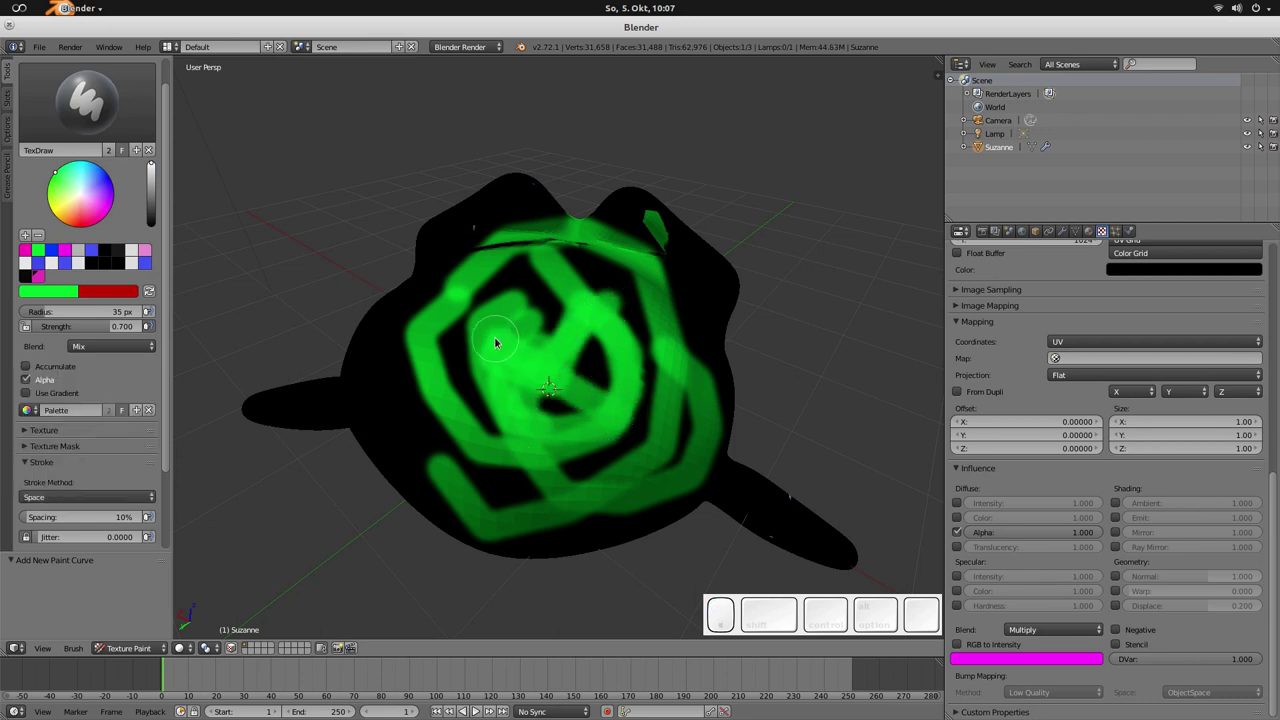
Step: Try the interactive radius (F) and strength (Shift+F) controls without changes, then orbit the view
key(f)
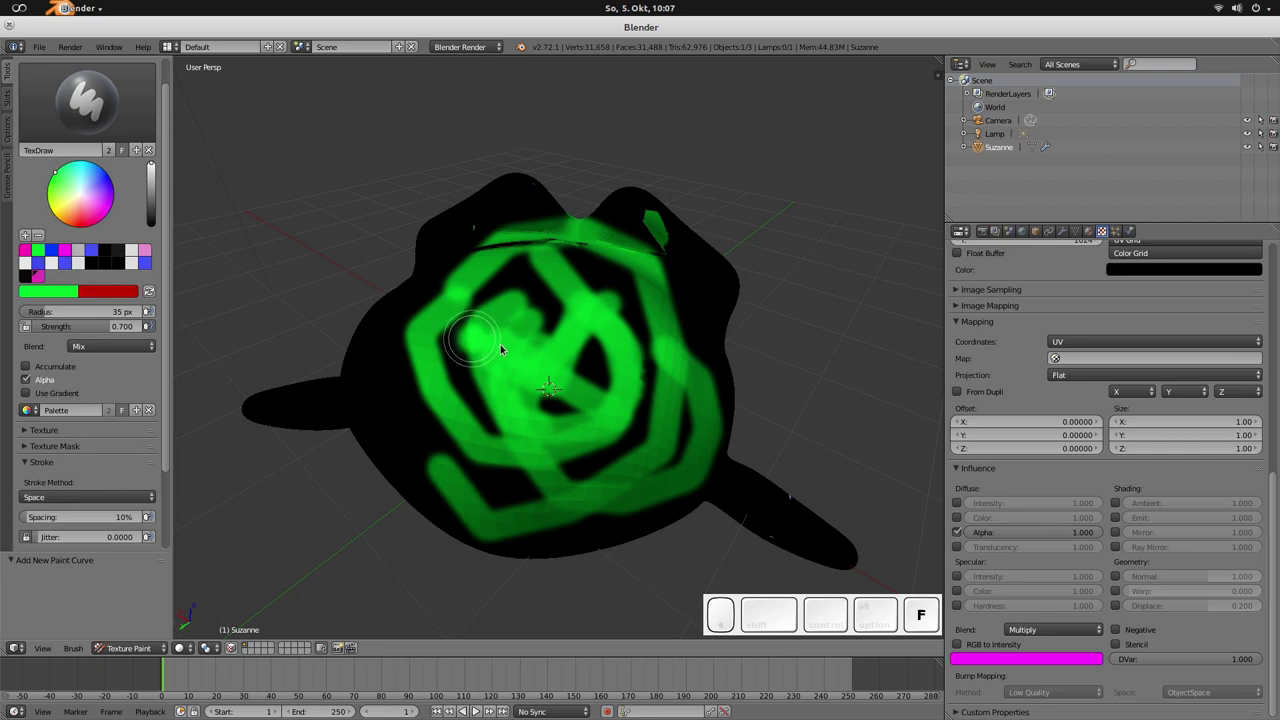
click(534, 370)
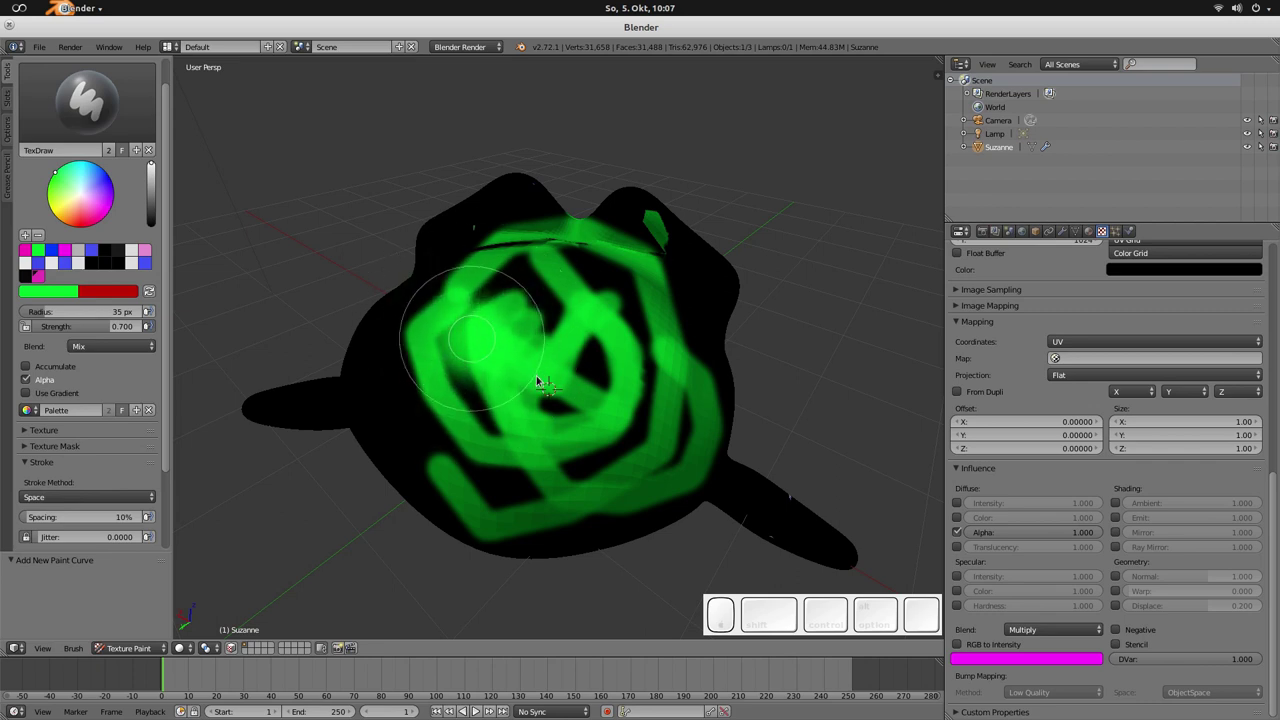
key(shift+f)
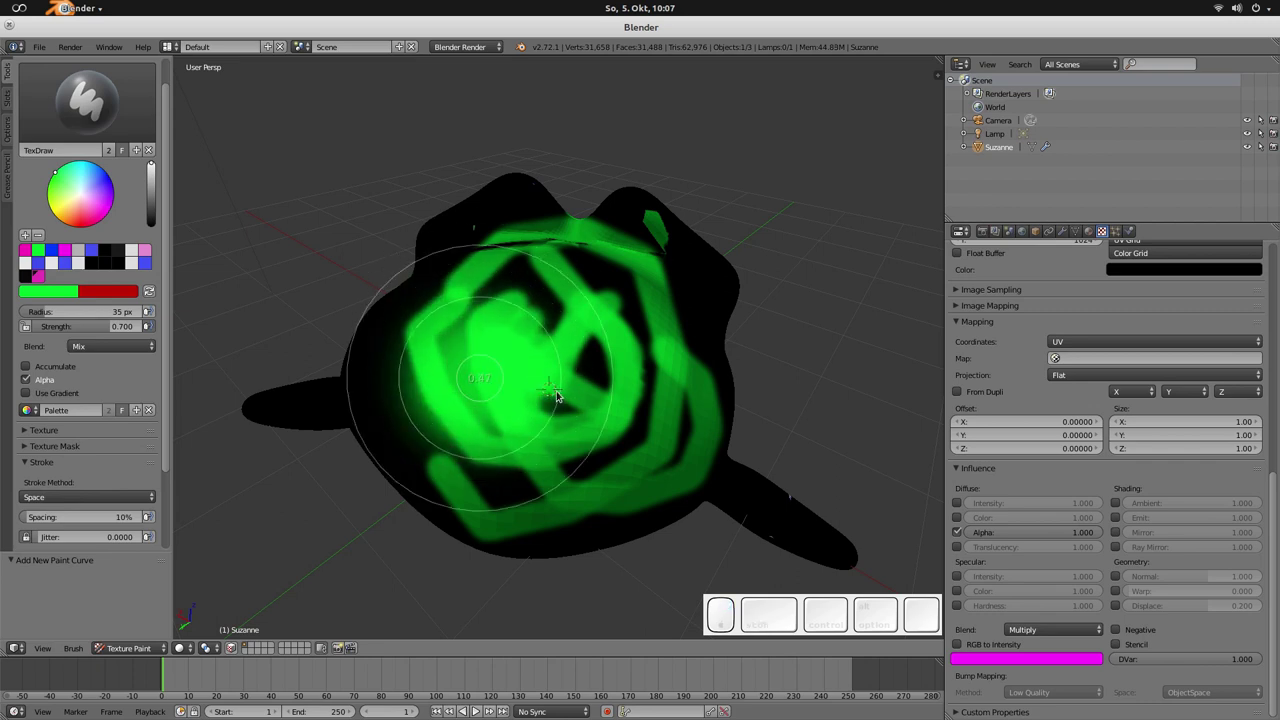
click(521, 384)
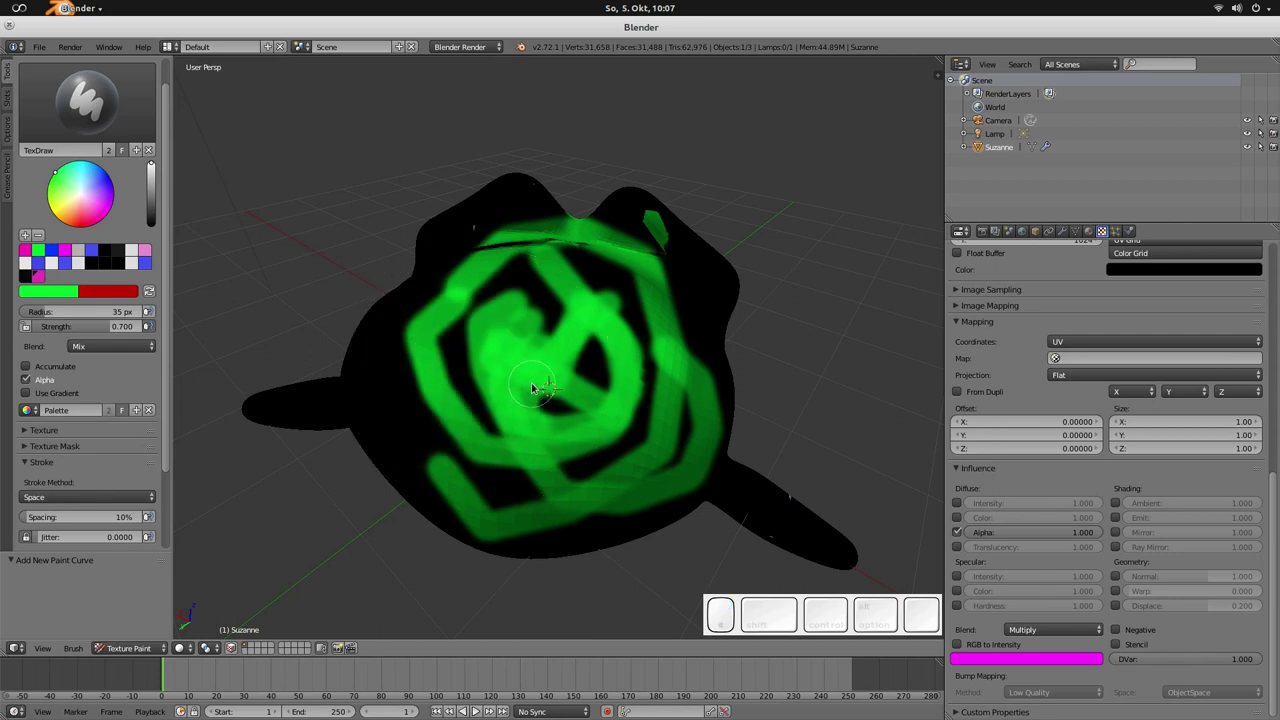
key(f)
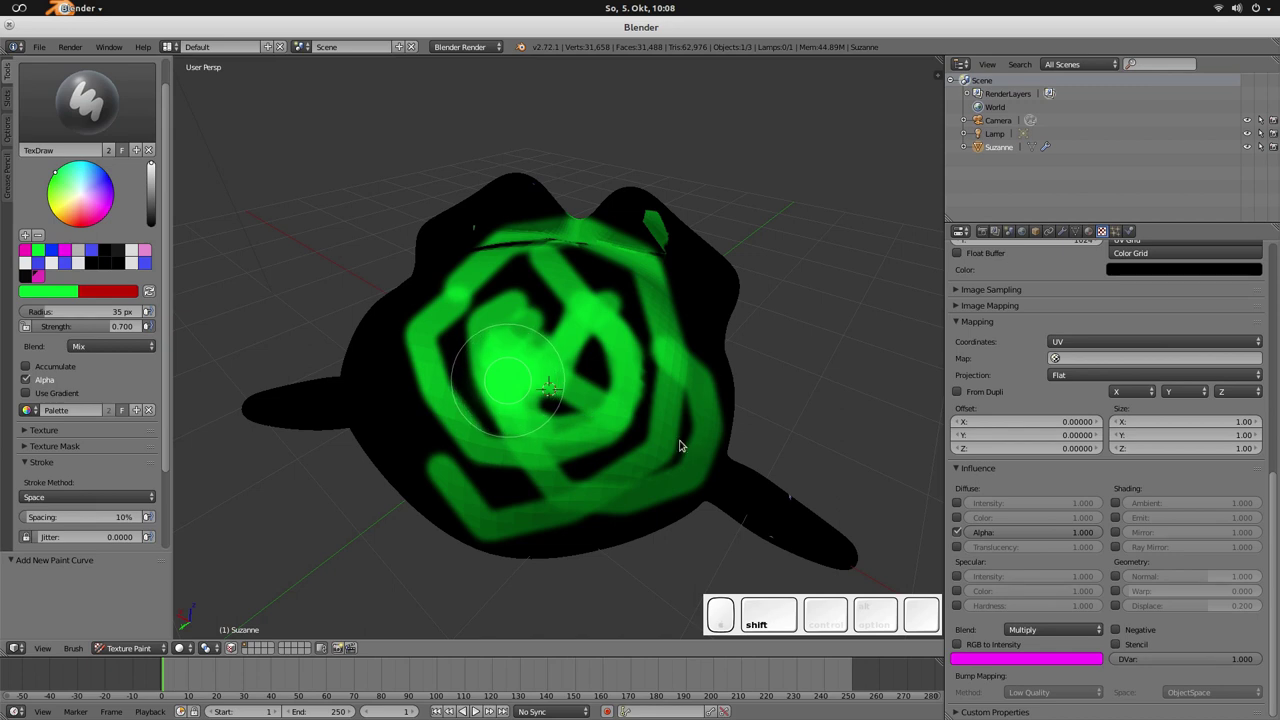
key(Escape)
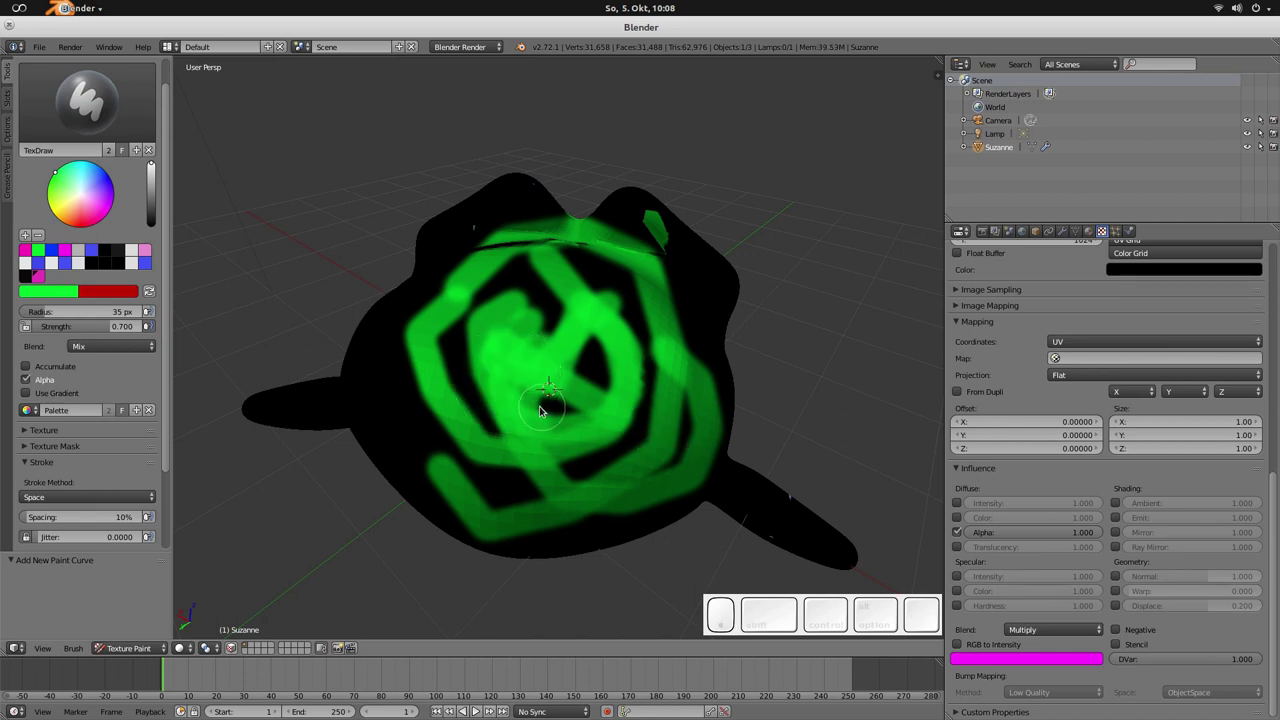
mouse_move(586, 509)
middle_down()
mouse_move(720, 378)
mouse_move(617, 303)
middle_up()
Step: Paint another green C-shaped stroke across Suzanne's face
mouse_move(622, 276)
mouse_down()
mouse_move(537, 315)
mouse_move(567, 408)
mouse_move(640, 363)
mouse_move(595, 347)
mouse_move(648, 368)
mouse_up()
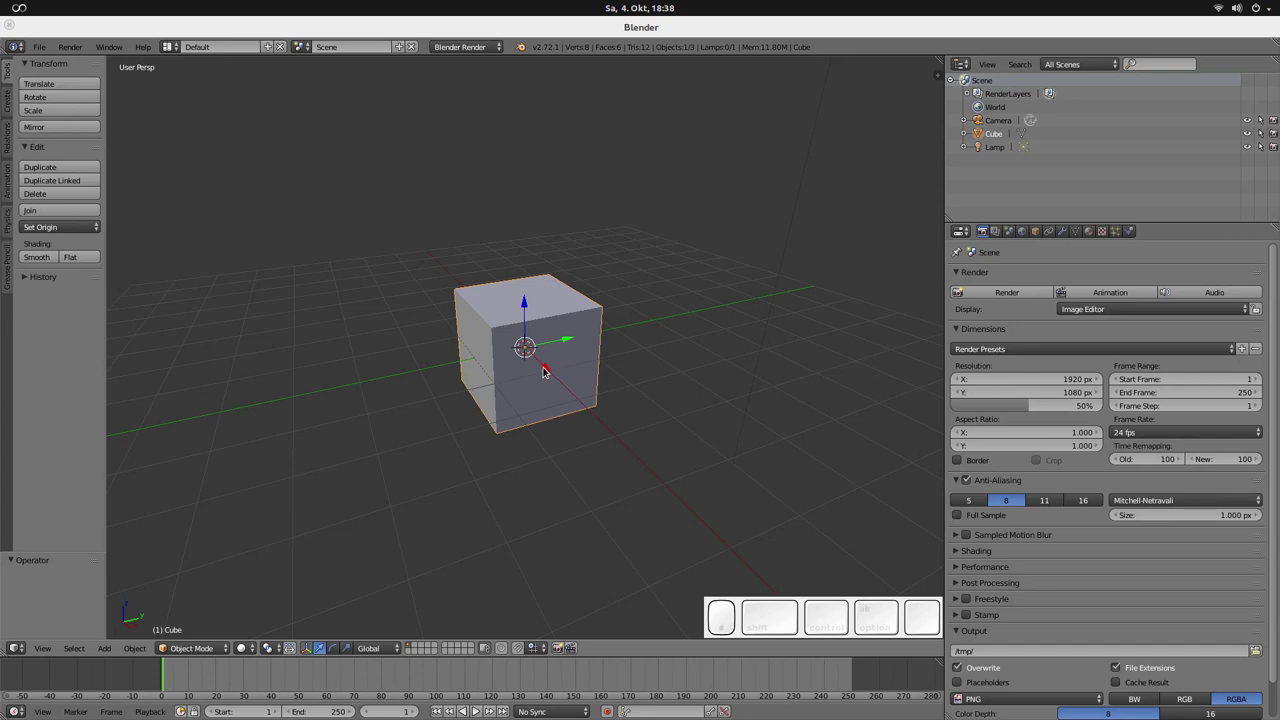
key(ctrl+alt+super)
key(ctrl+alt+u)
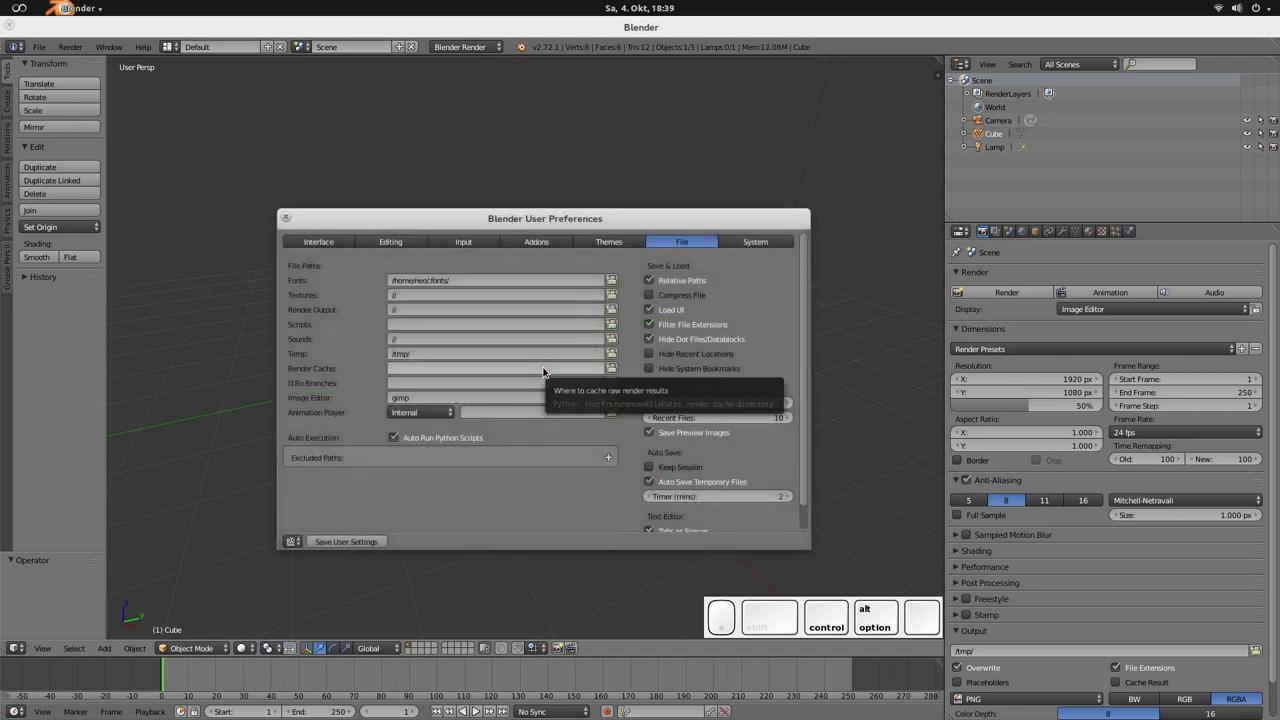
click(538, 244)
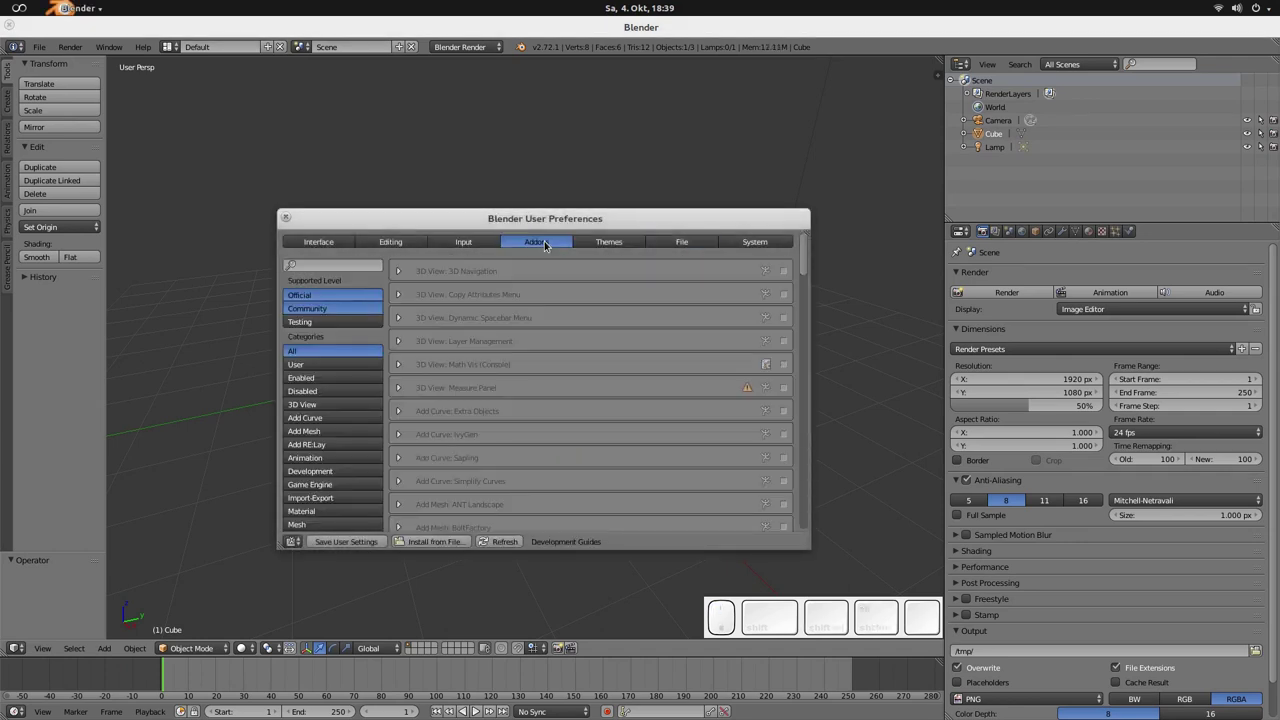
click(315, 263)
text(pie)
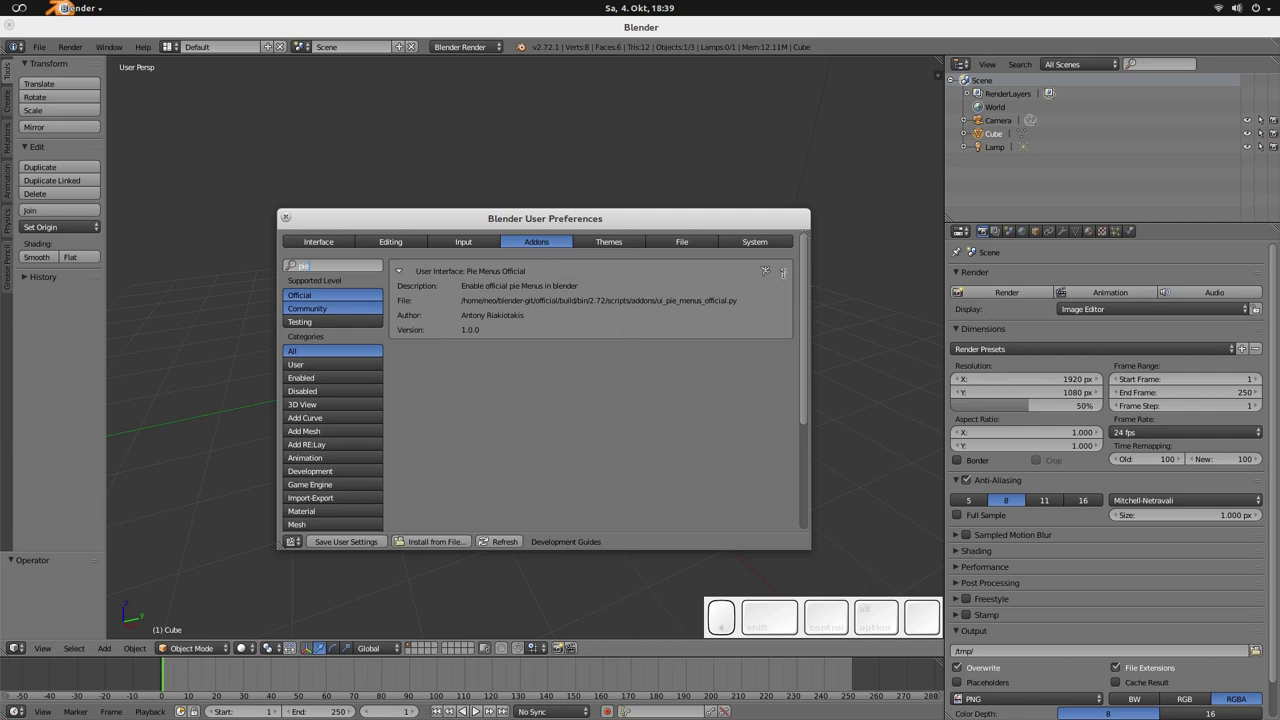
click(286, 217)
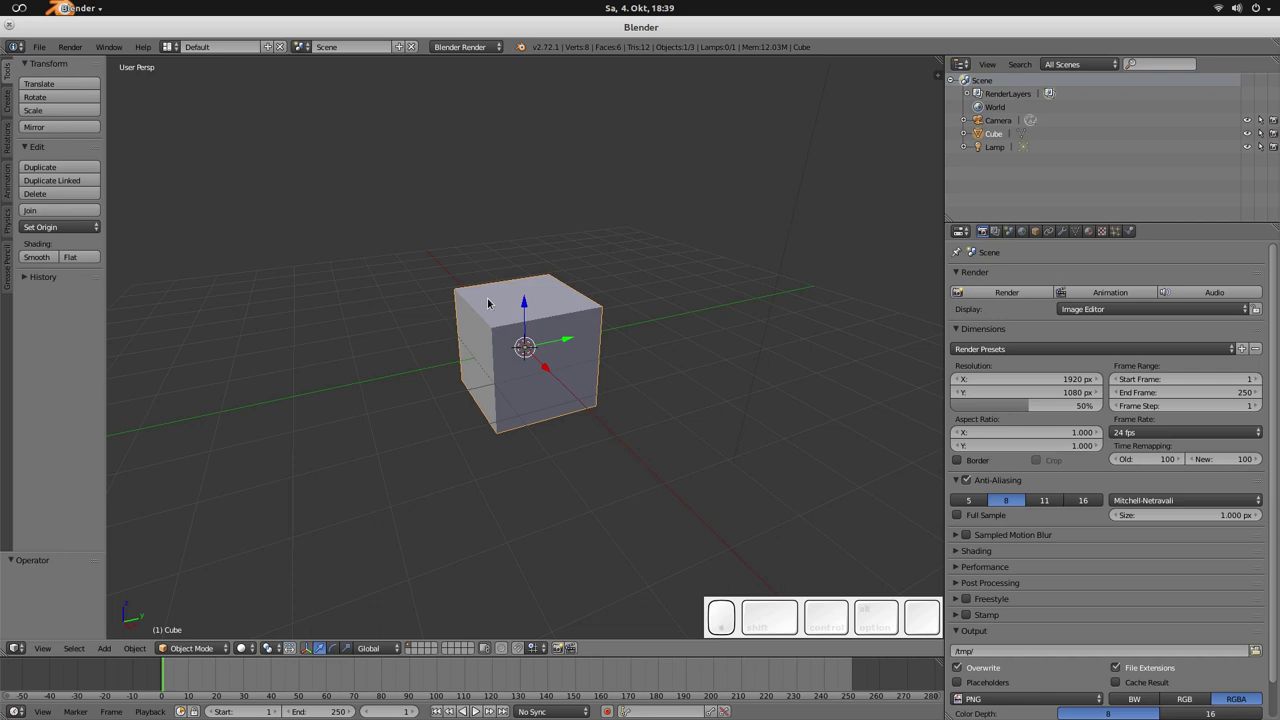
Step: Use the Tab mode pie to toggle the cube between Edit Mode and Object Mode
key(Tab)
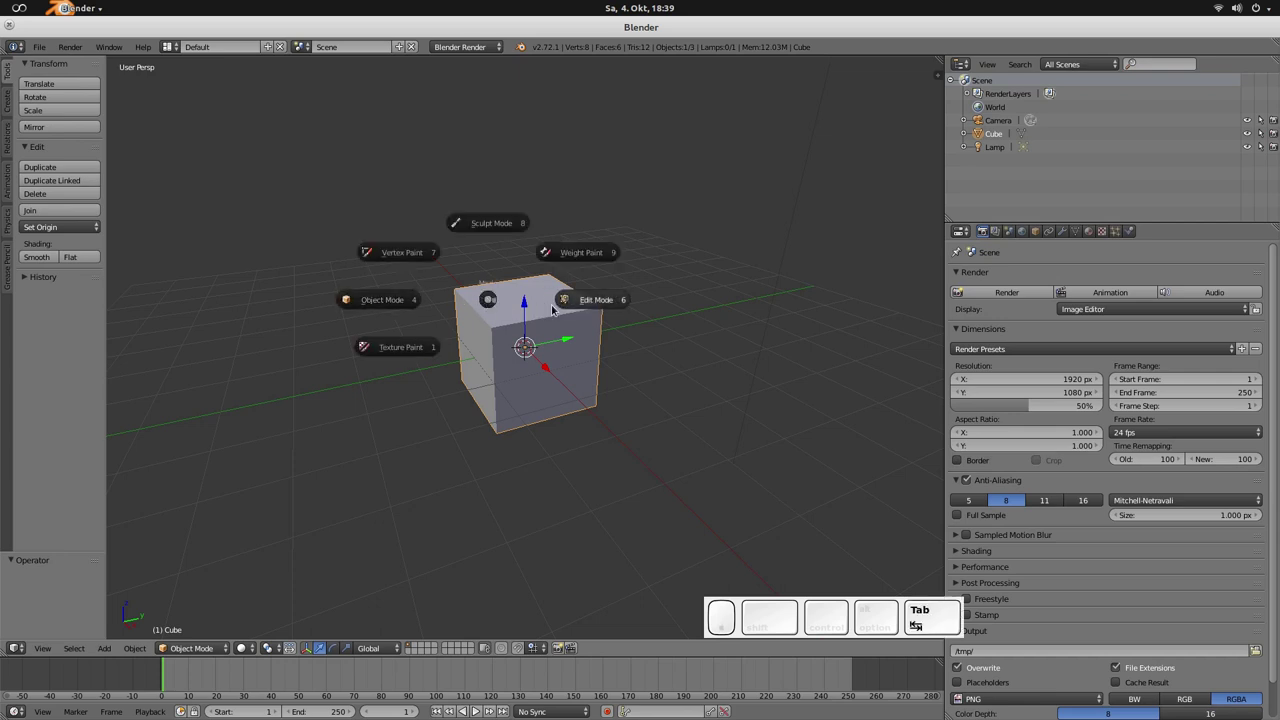
click(487, 303)
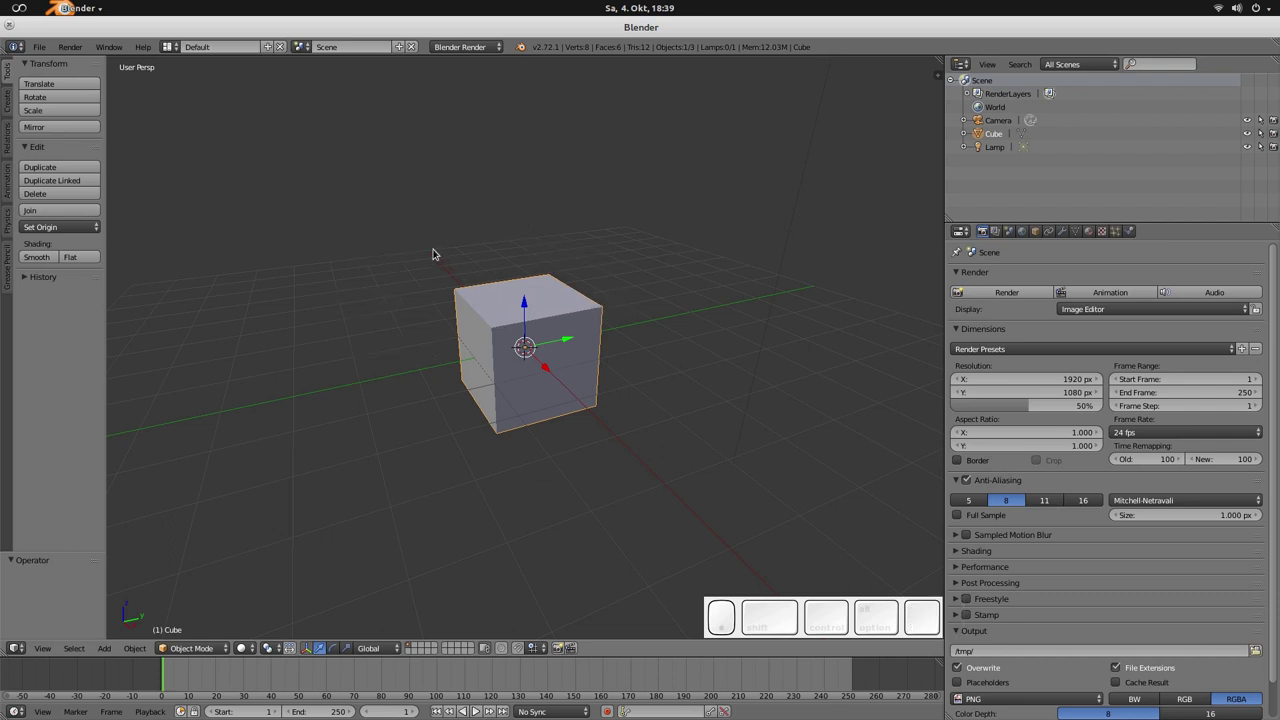
key(Tab)
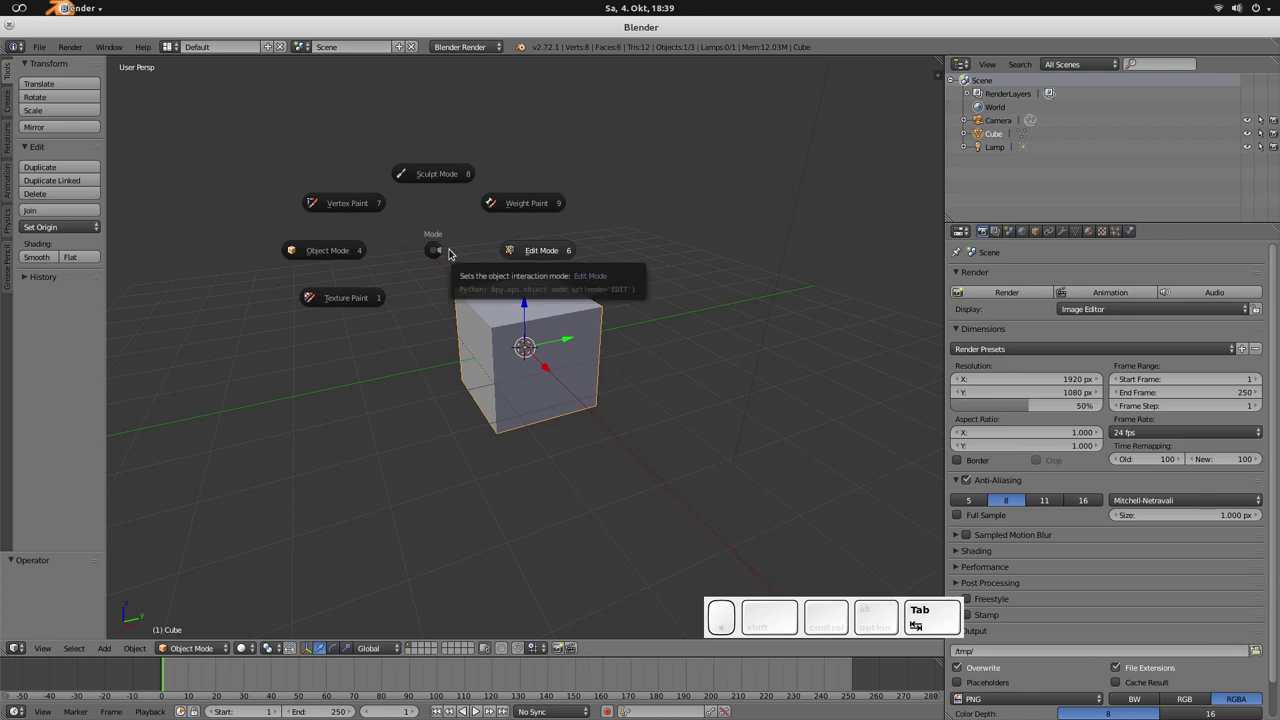
click(449, 253)
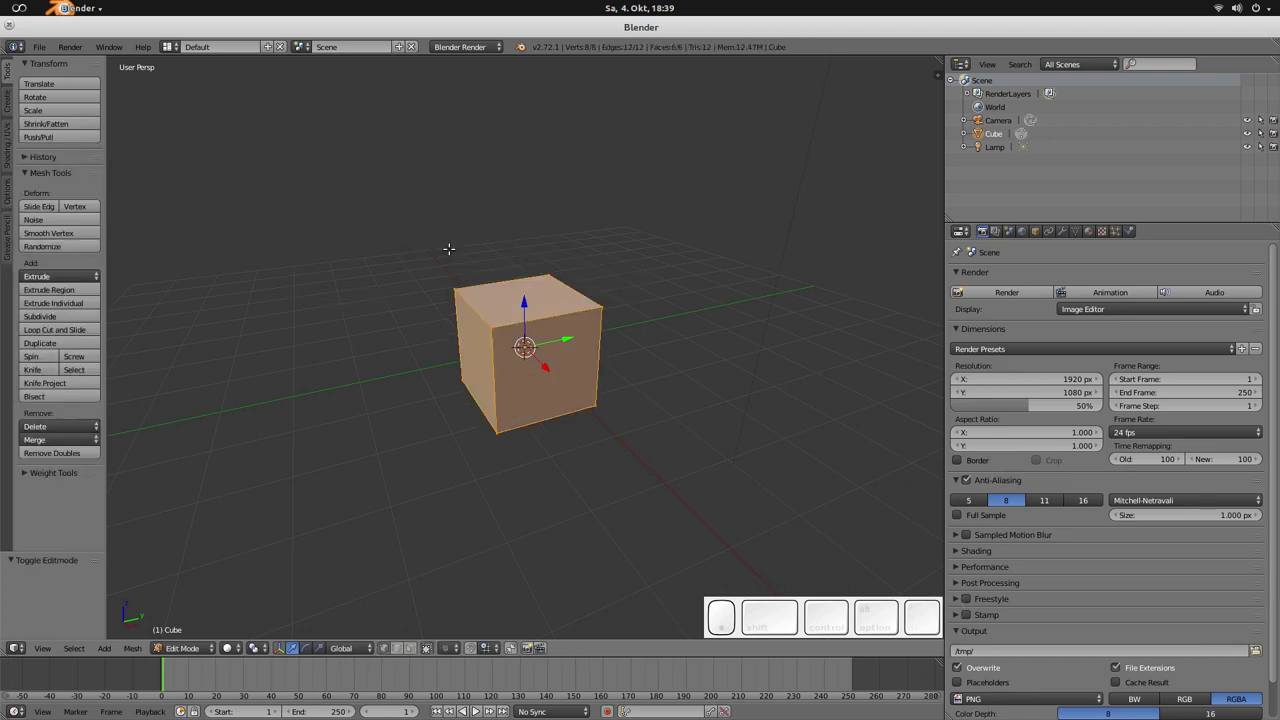
key(Tab)
key(Tab)
key(Tab)
key(Tab)
key(Tab)
key(Tab)
key(Tab)
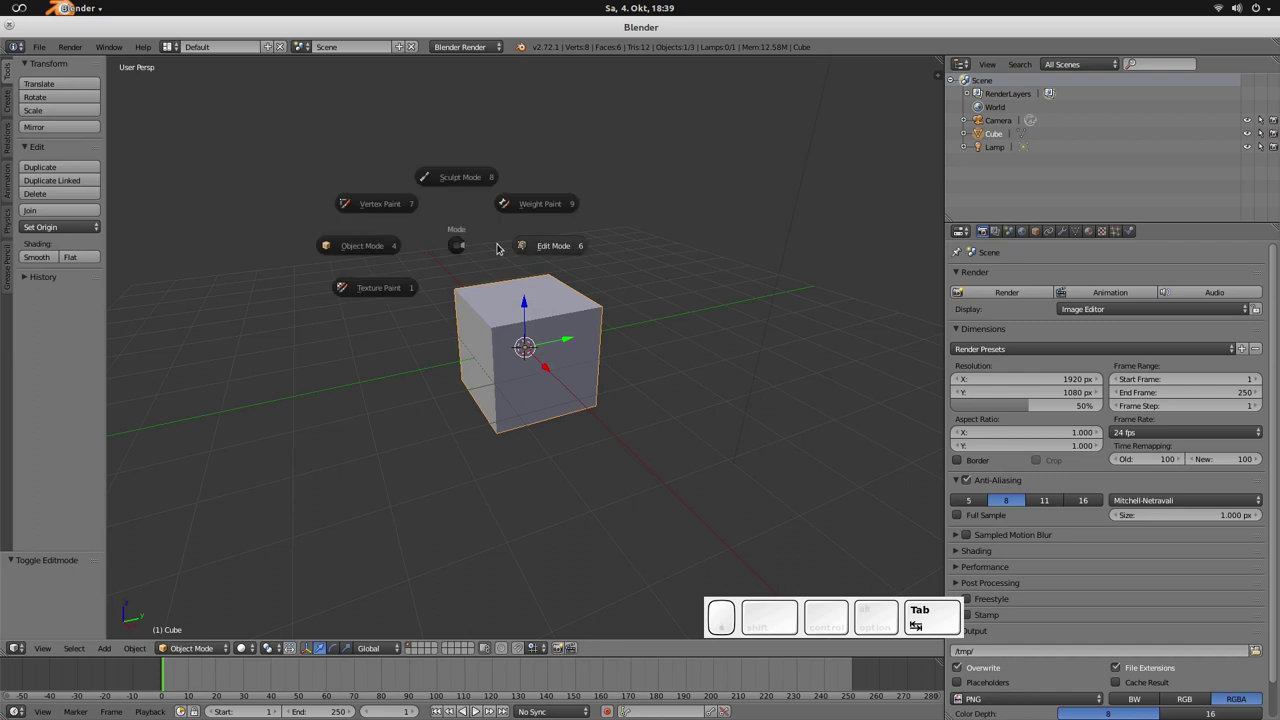
key(Tab)
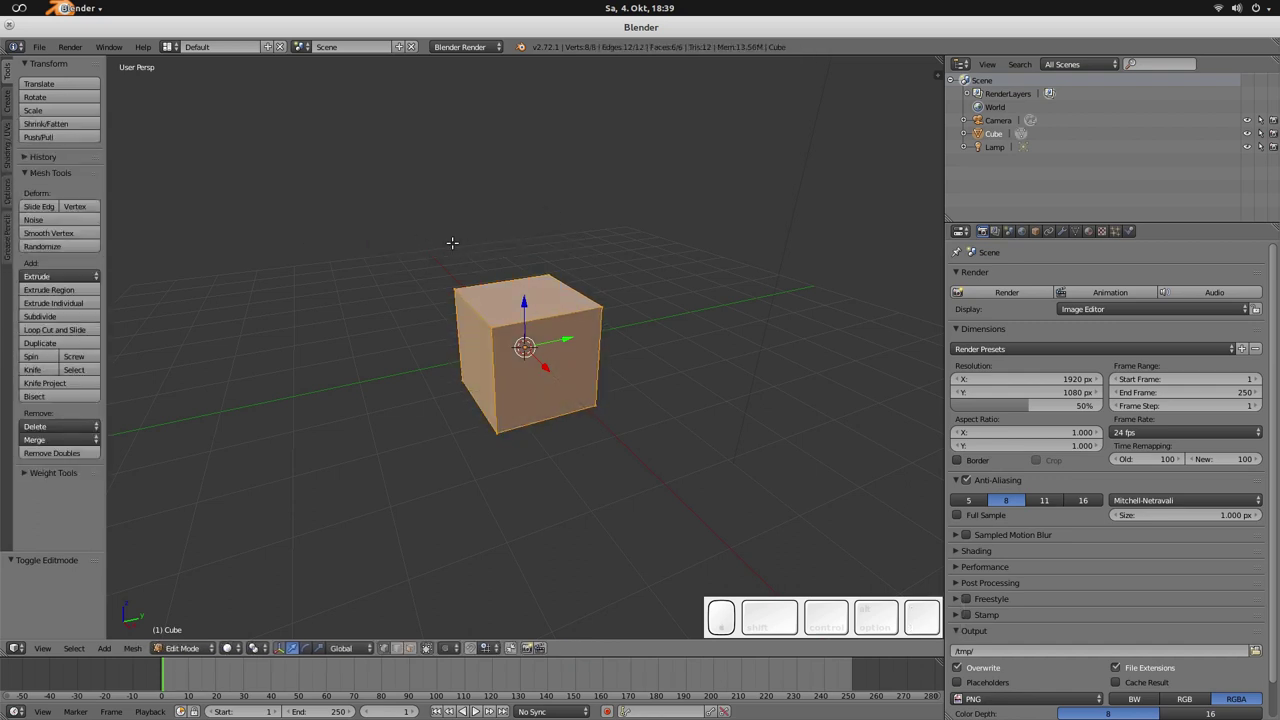
key(Tab)
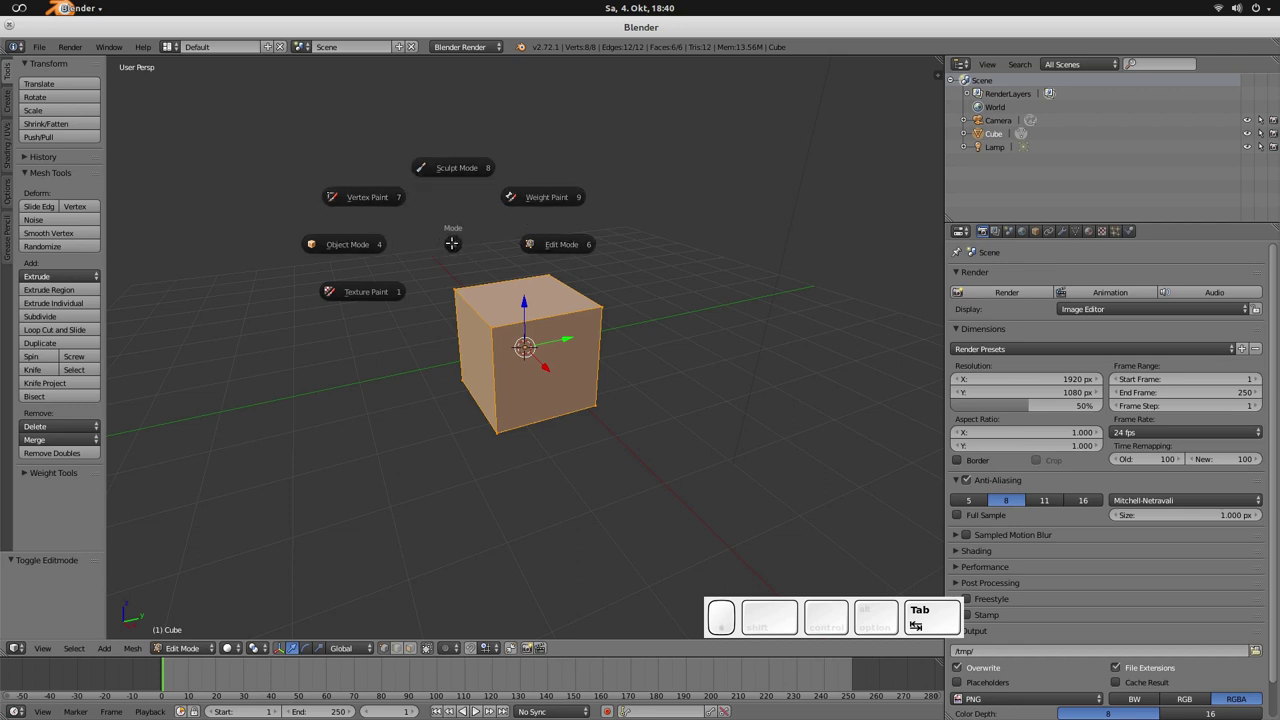
click(449, 240)
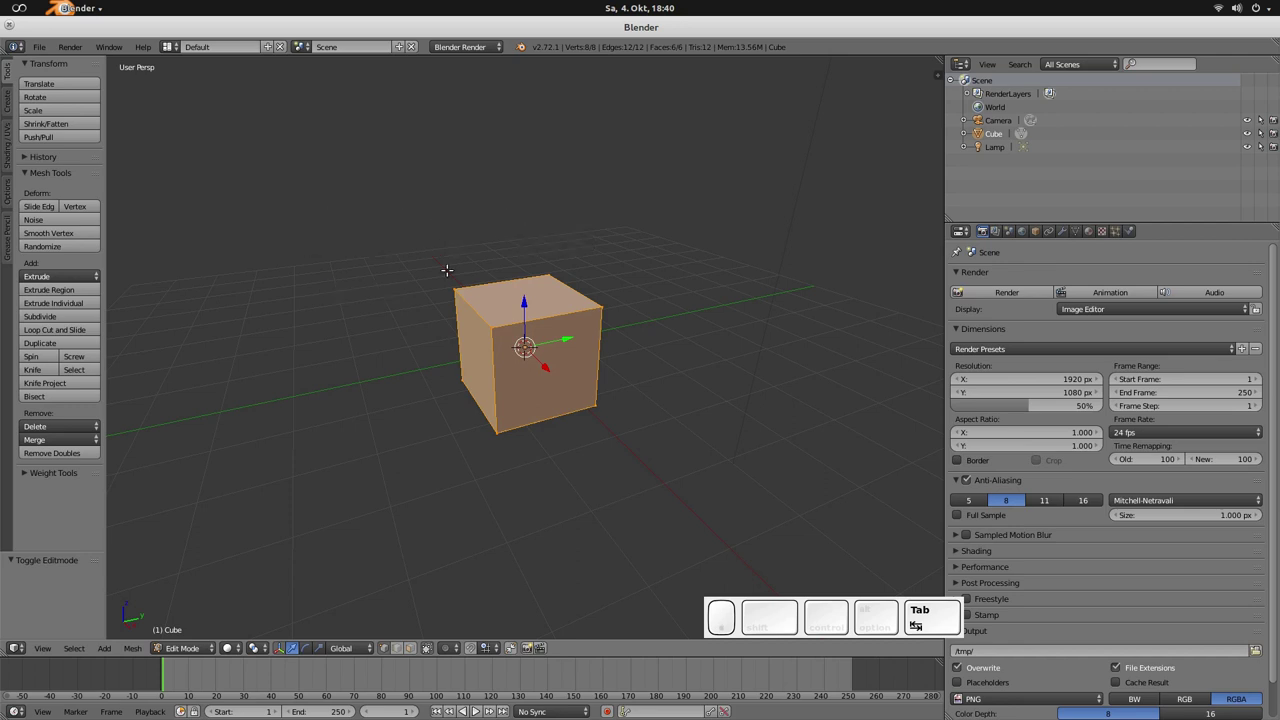
Step: Check the interaction mode list, return the cube to Object Mode, and show the mode pie again
click(174, 649)
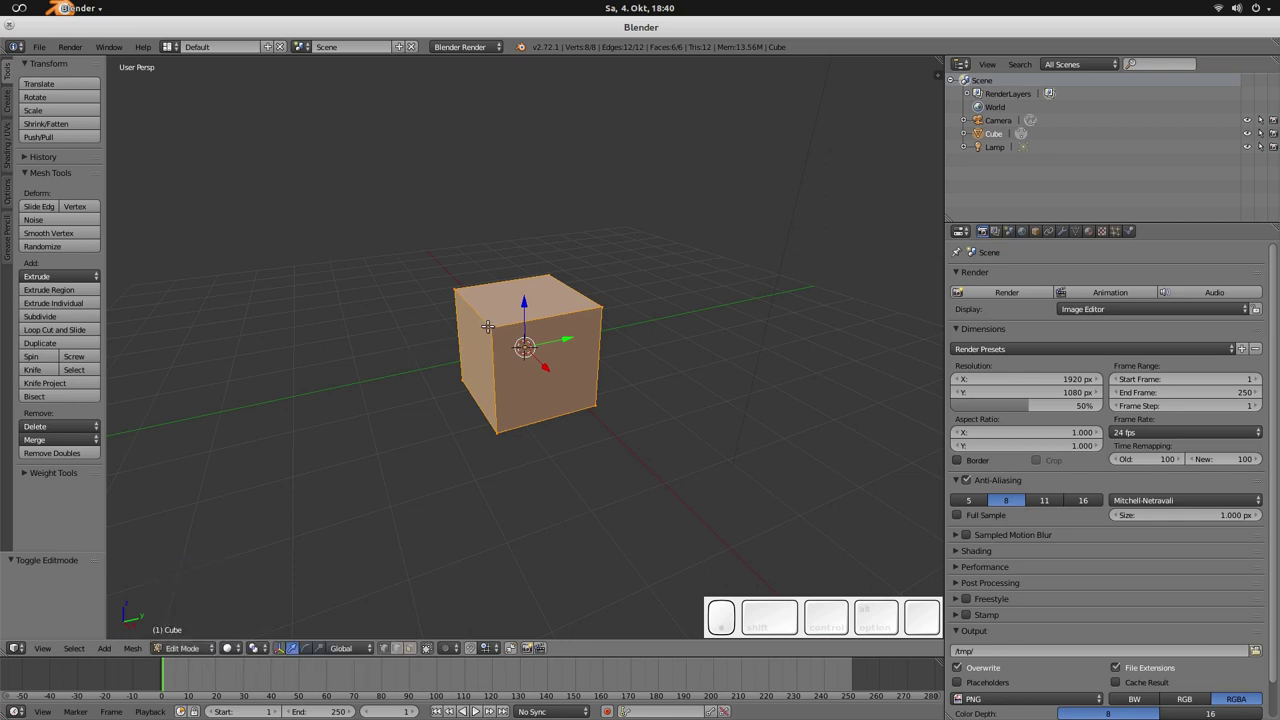
key(Tab)
click(418, 330)
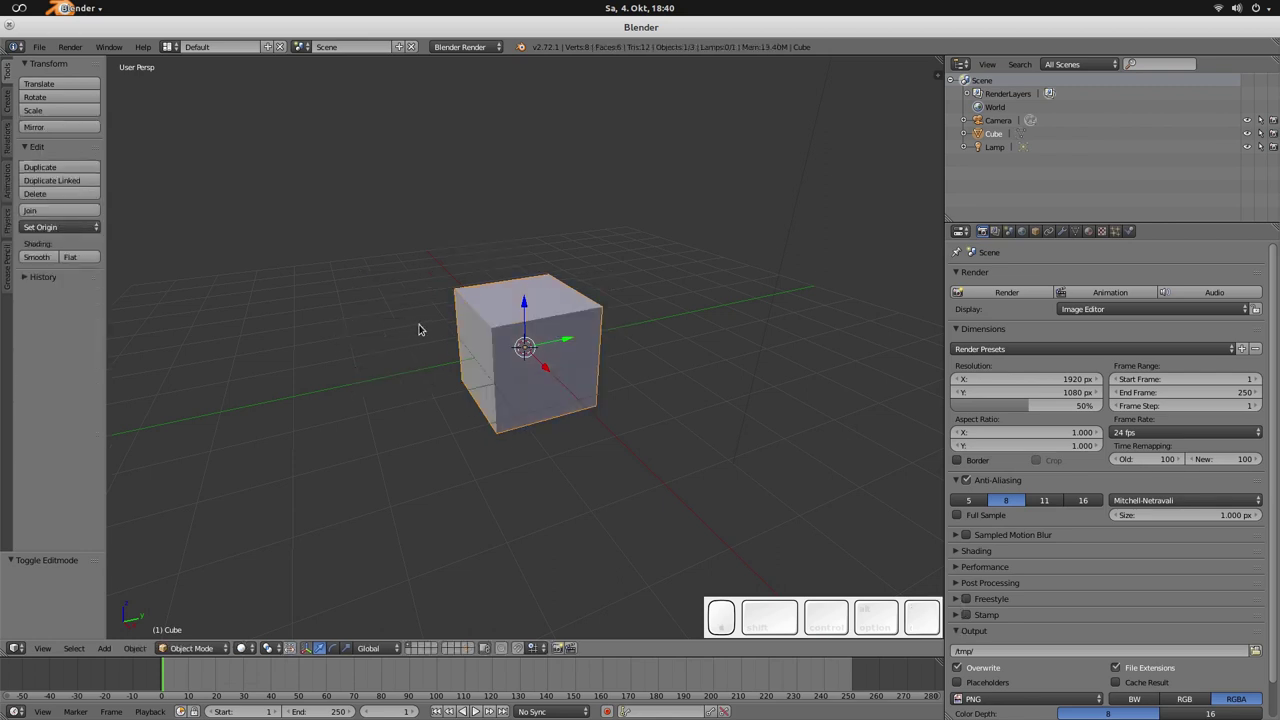
key(Tab)
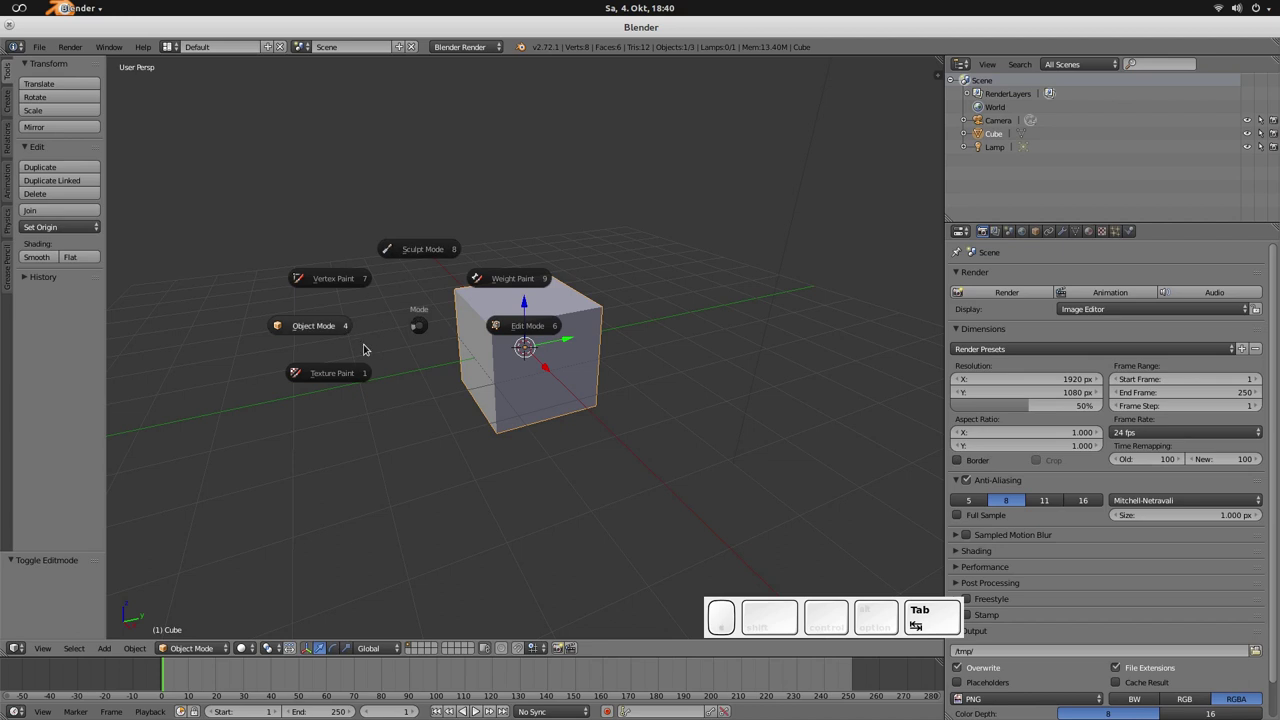
Step: Switch the cube into Vertex Paint mode with the mode pie shortcut 7
click(419, 330)
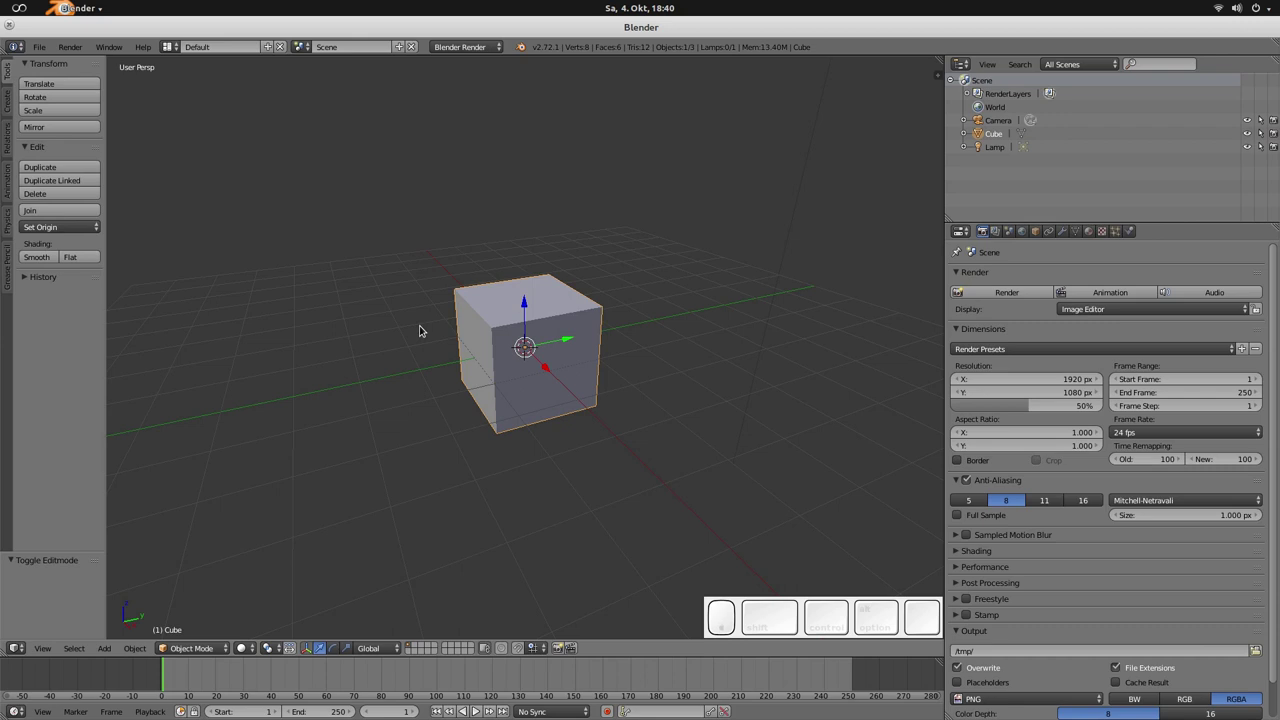
key(ctrl+Tab)
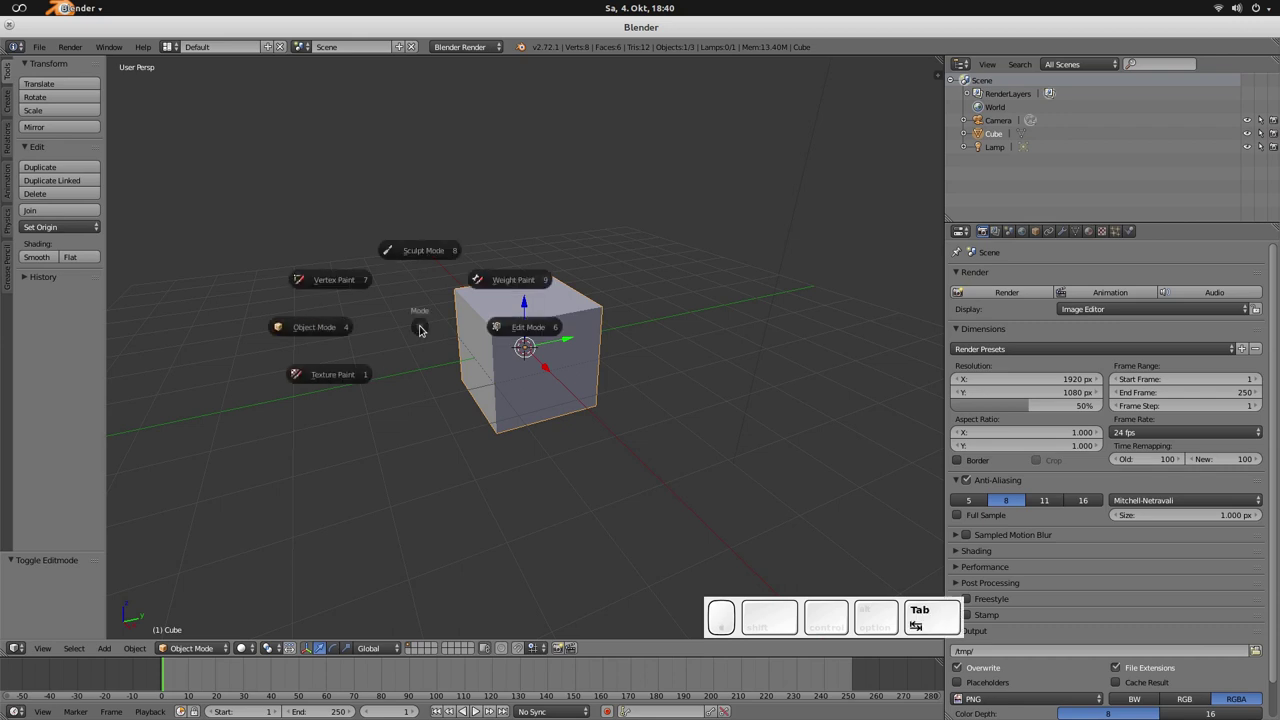
key(7)
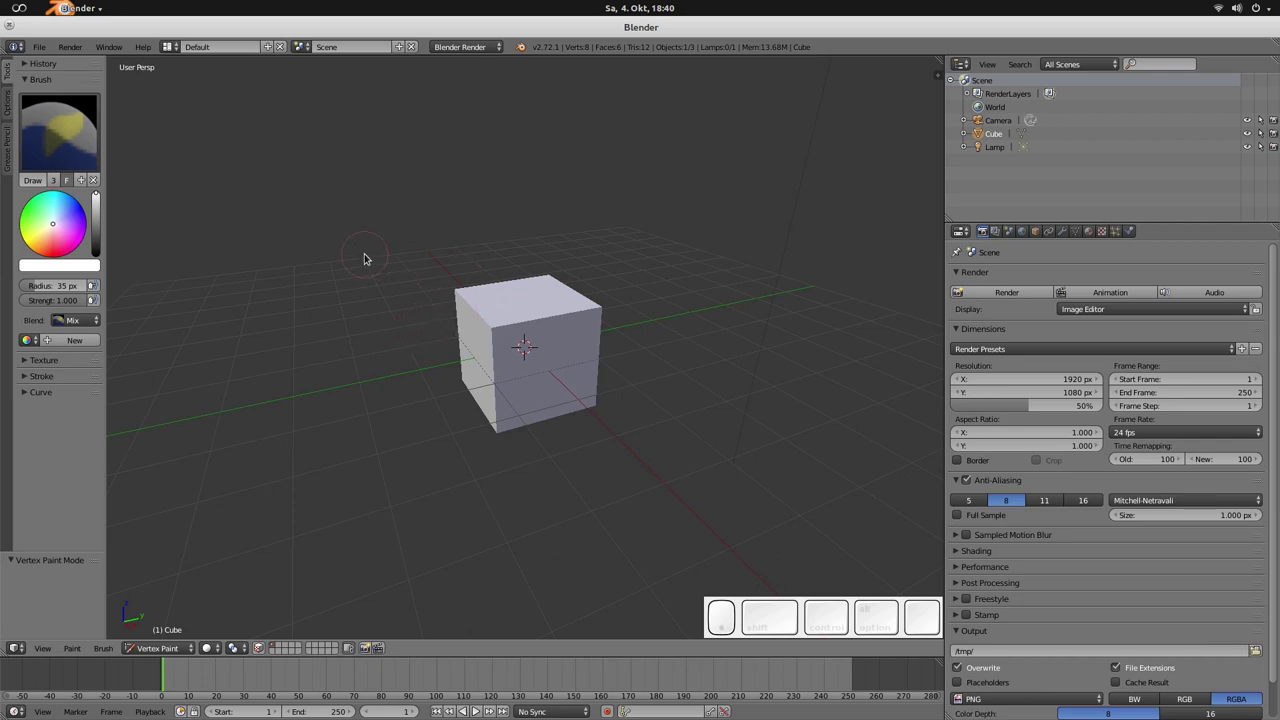
Step: Cycle the view through Top, Bottom, Right and Left, ending in orthographic Top view
key(q)
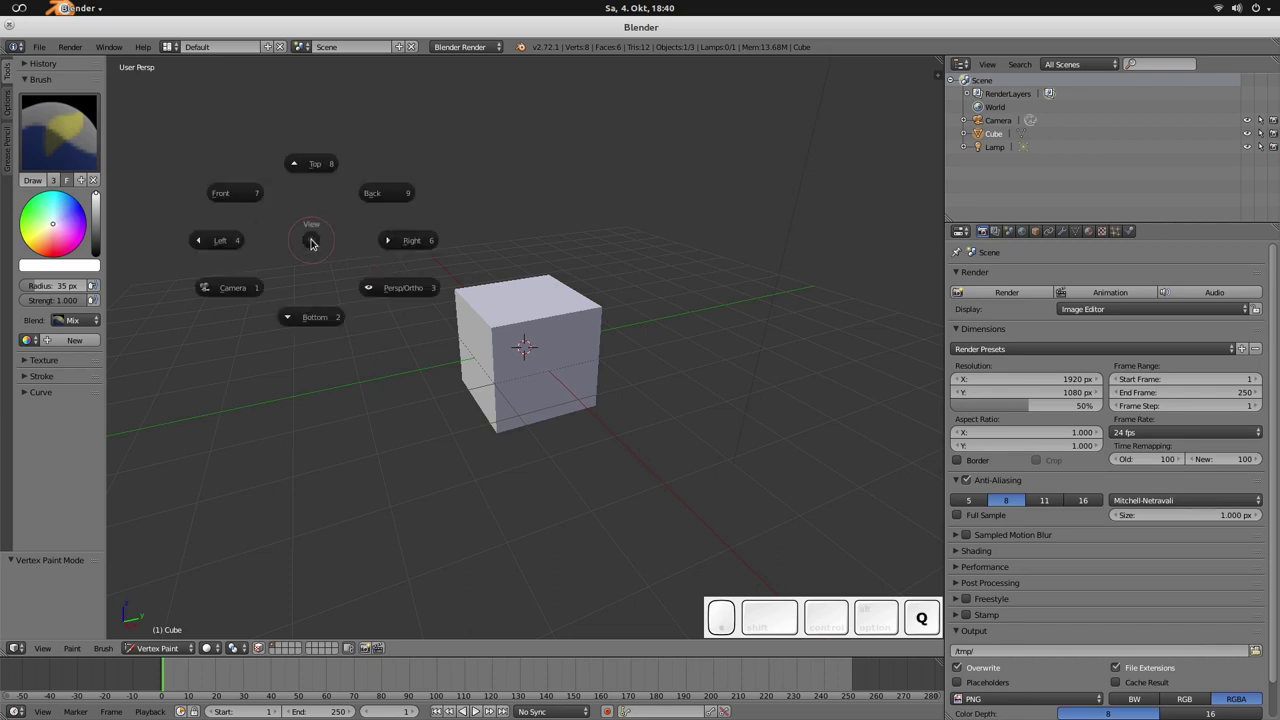
click(313, 170)
key(q)
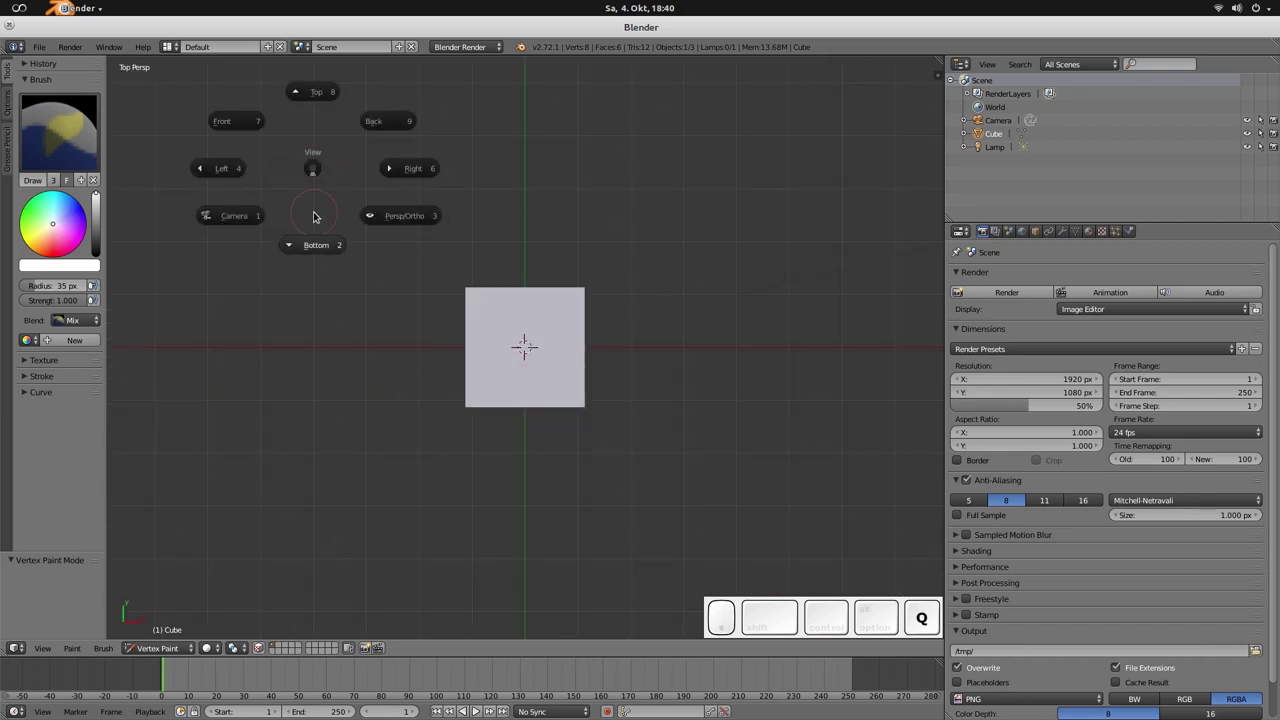
click(313, 217)
key(q)
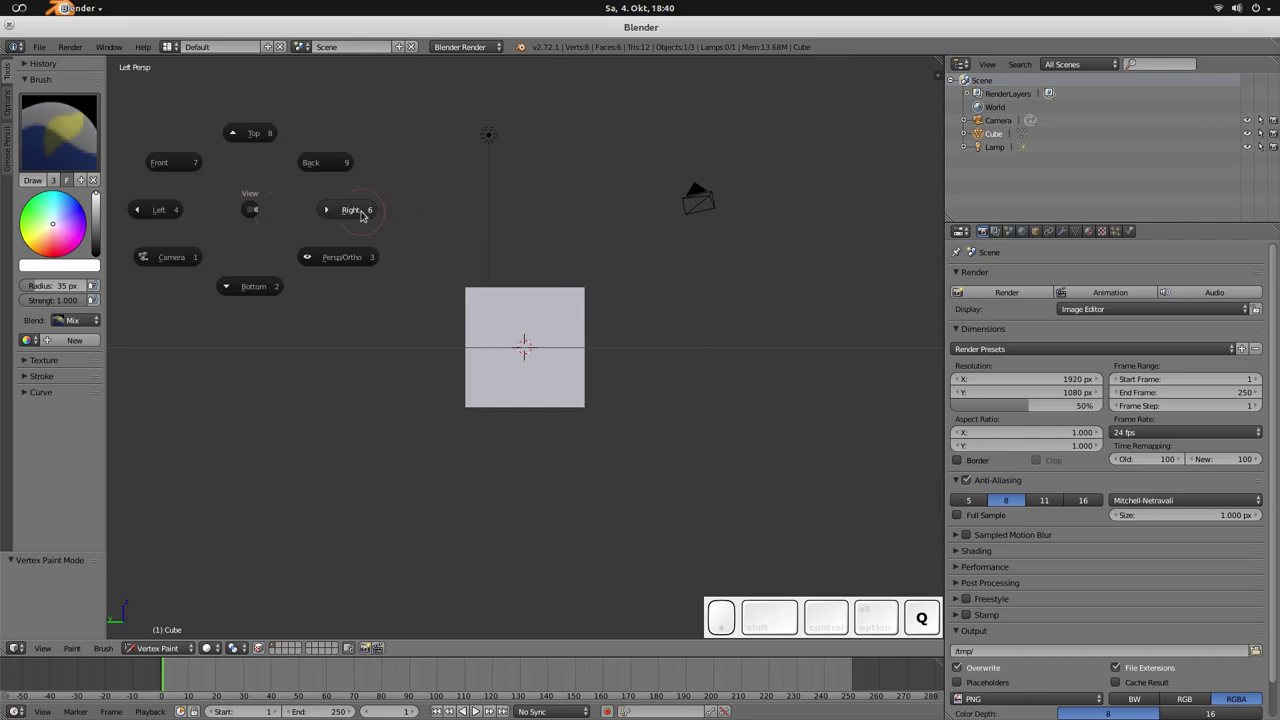
click(360, 214)
key(q)
click(280, 210)
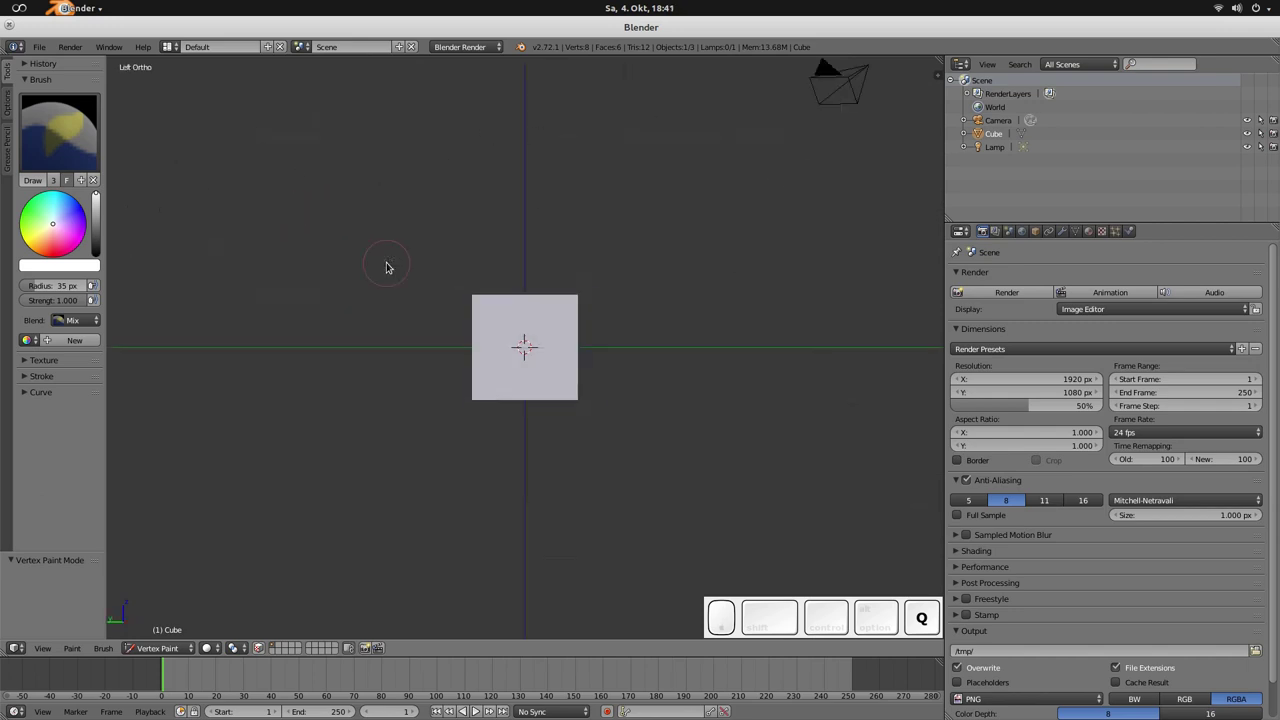
key(q)
click(326, 209)
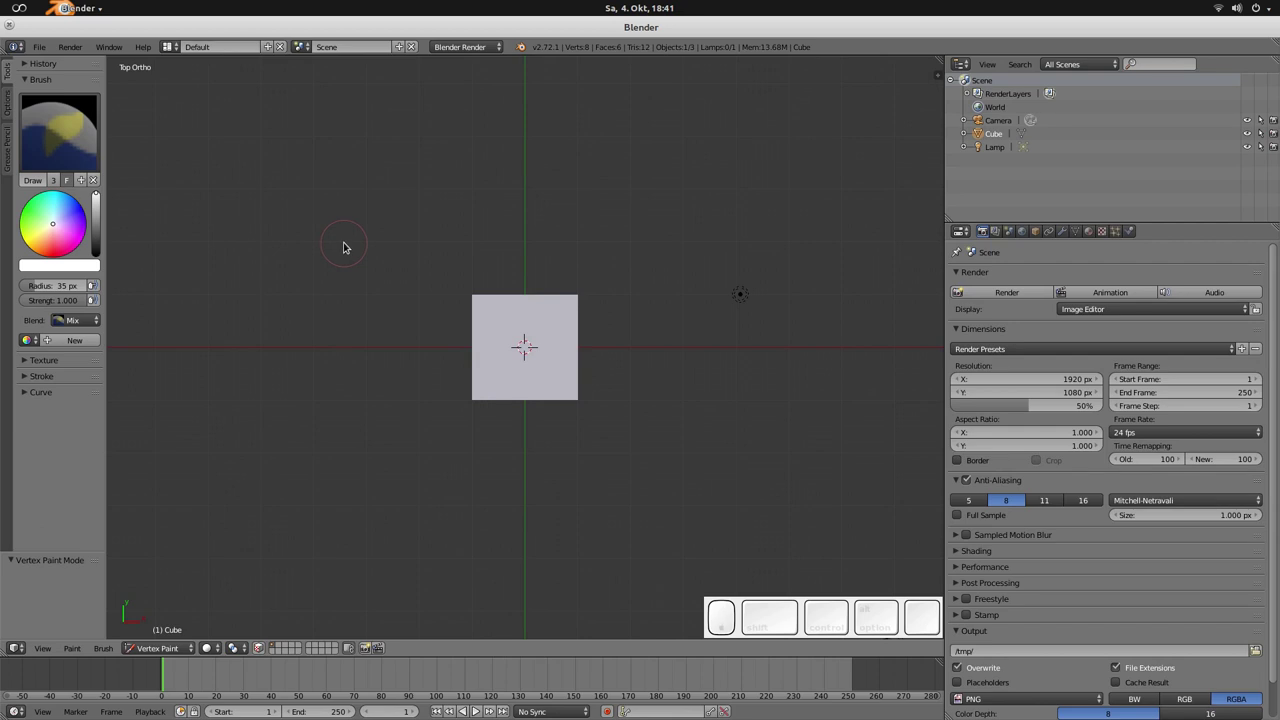
Step: Show and dismiss the manipulator pie, then bring up the viewport shading pie
key(ctrl+space)
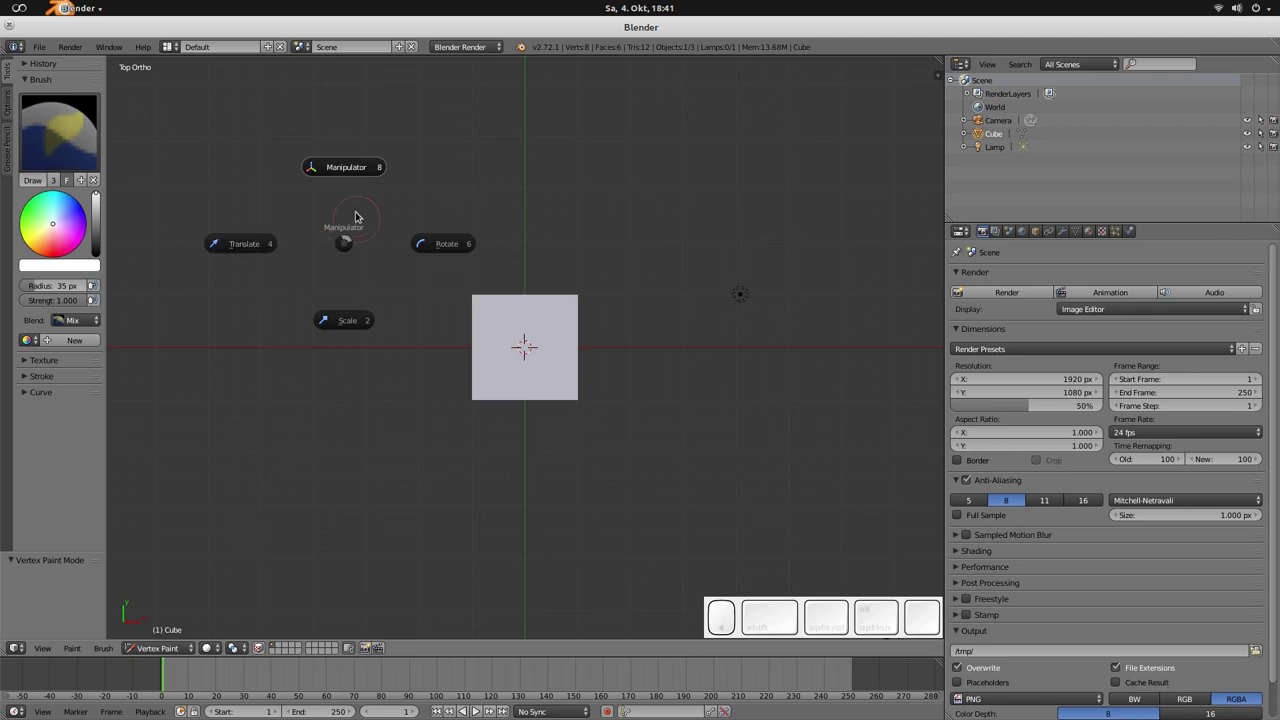
click(452, 193)
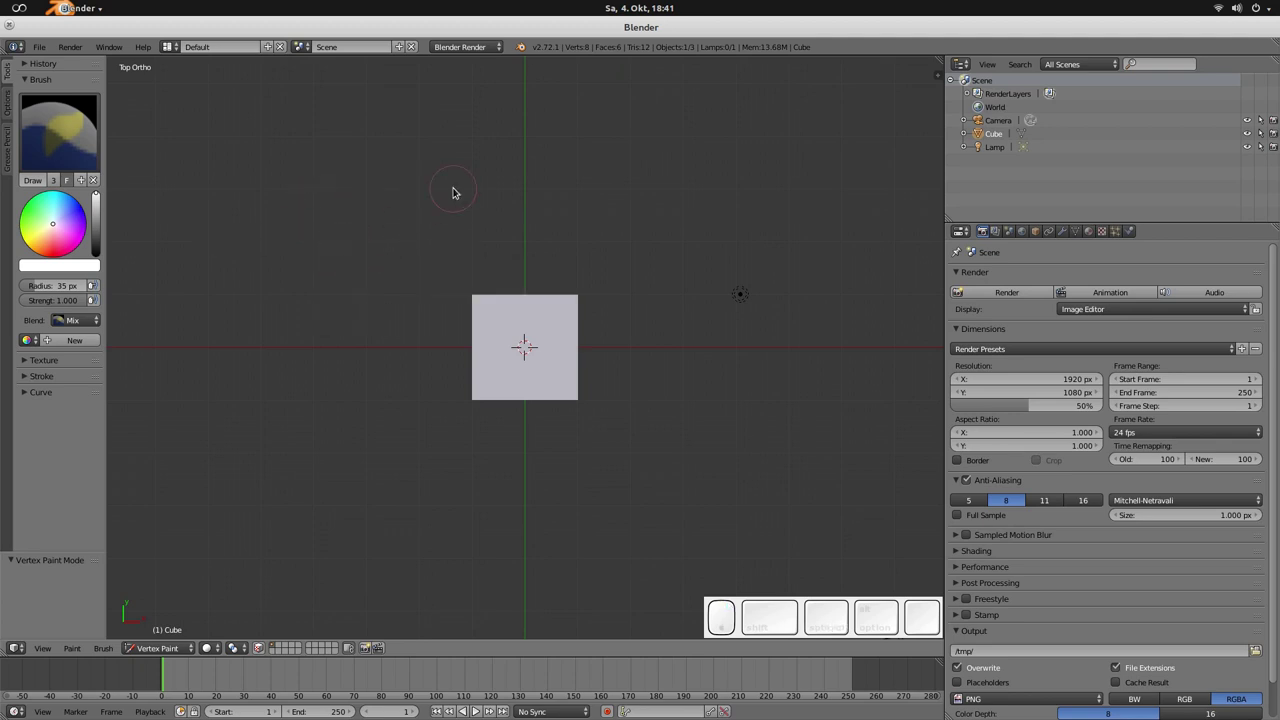
key(z)
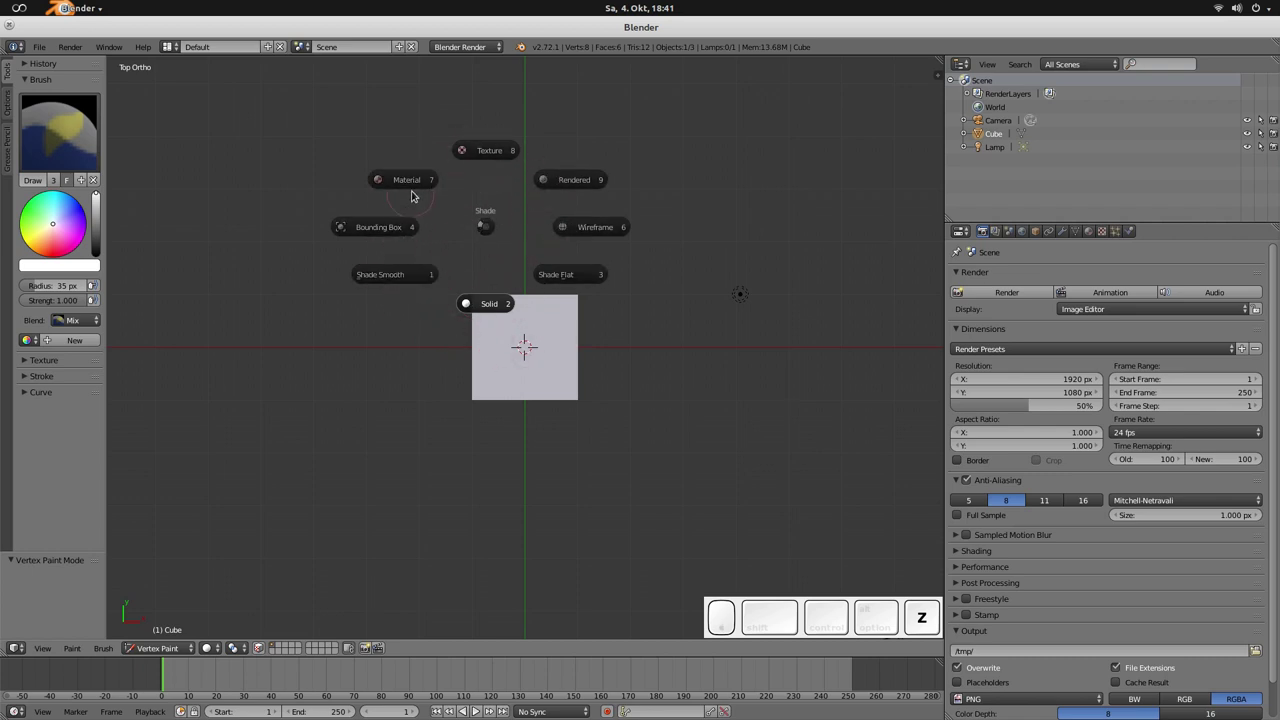
Step: Preview the scene in Rendered shading, then return to Solid shading
click(555, 178)
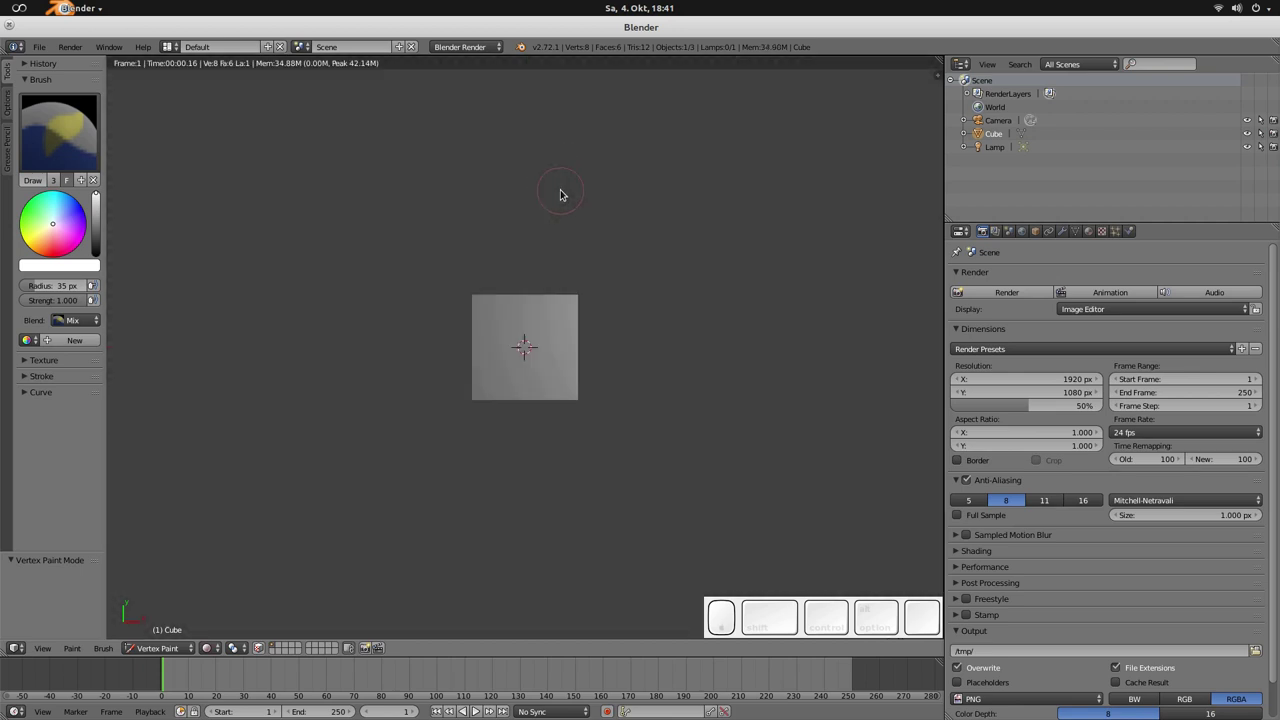
key(z)
click(526, 203)
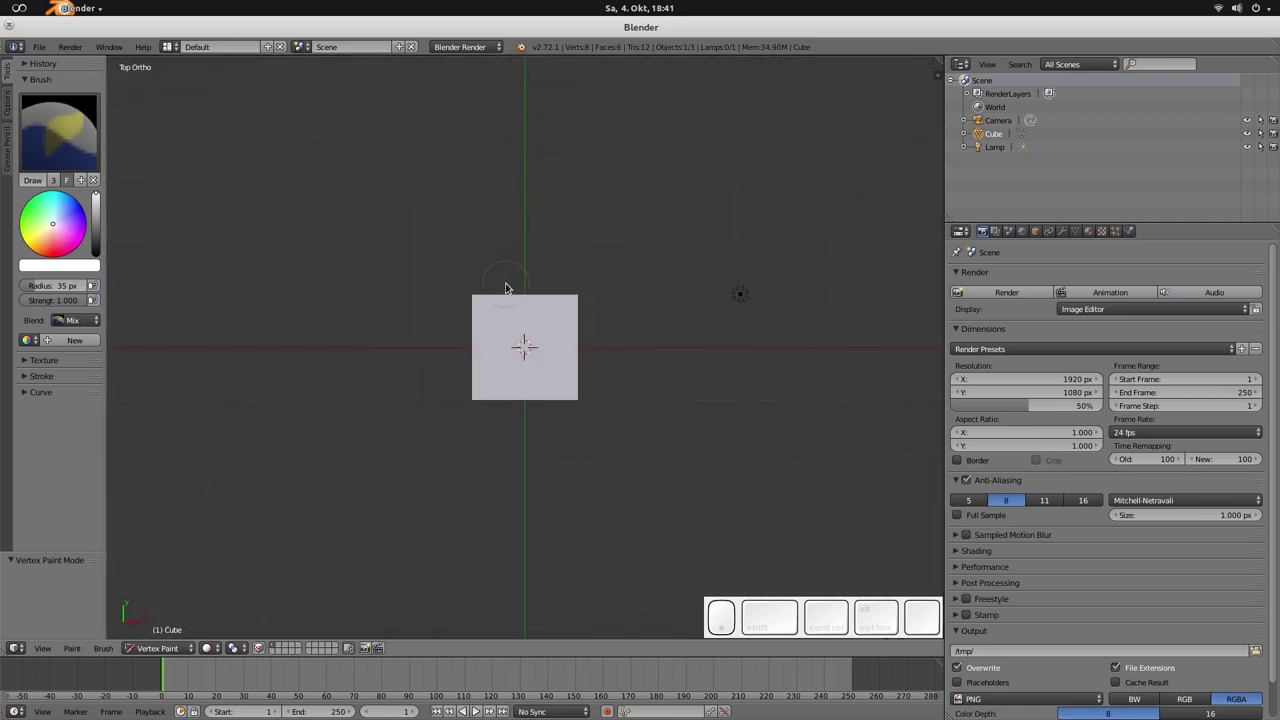
Step: Orbit and zoom to an angled perspective view of the cube, camera and lamp
middle_drag(508, 417, 684, 426)
scroll(670, 434, up, 4)
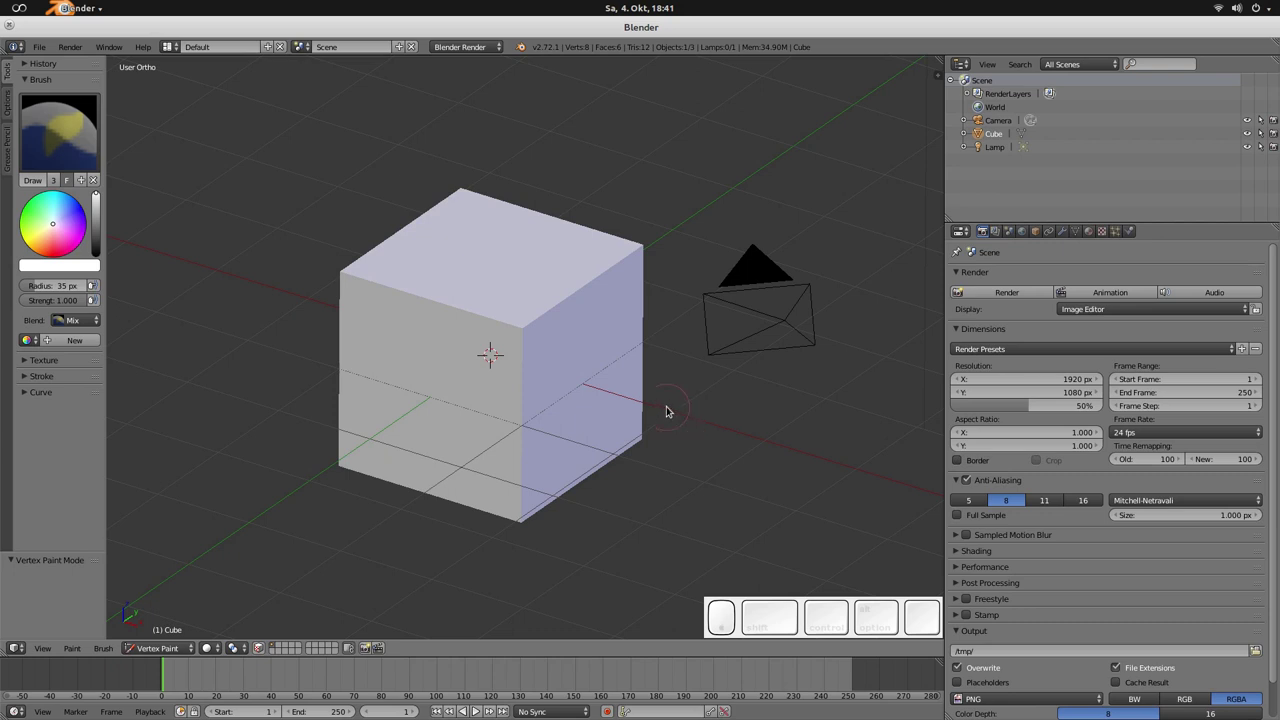
scroll(668, 411, down, 2)
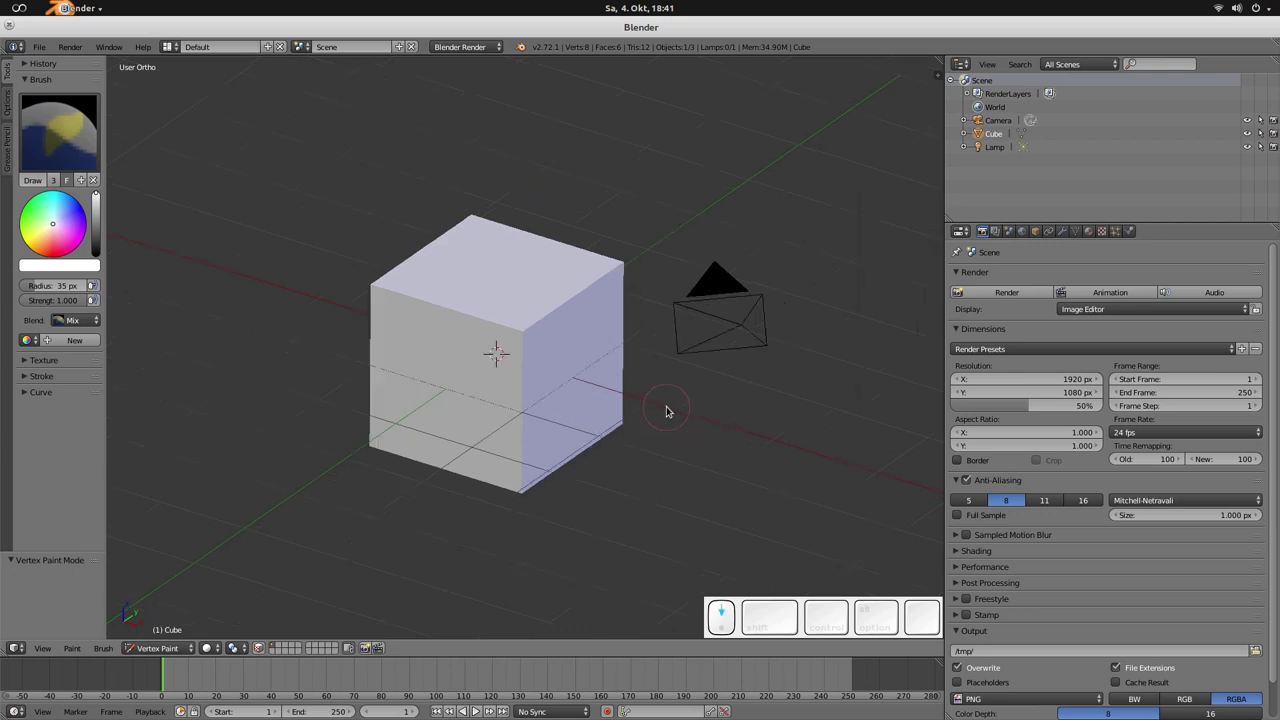
middle_drag(666, 408, 532, 406)
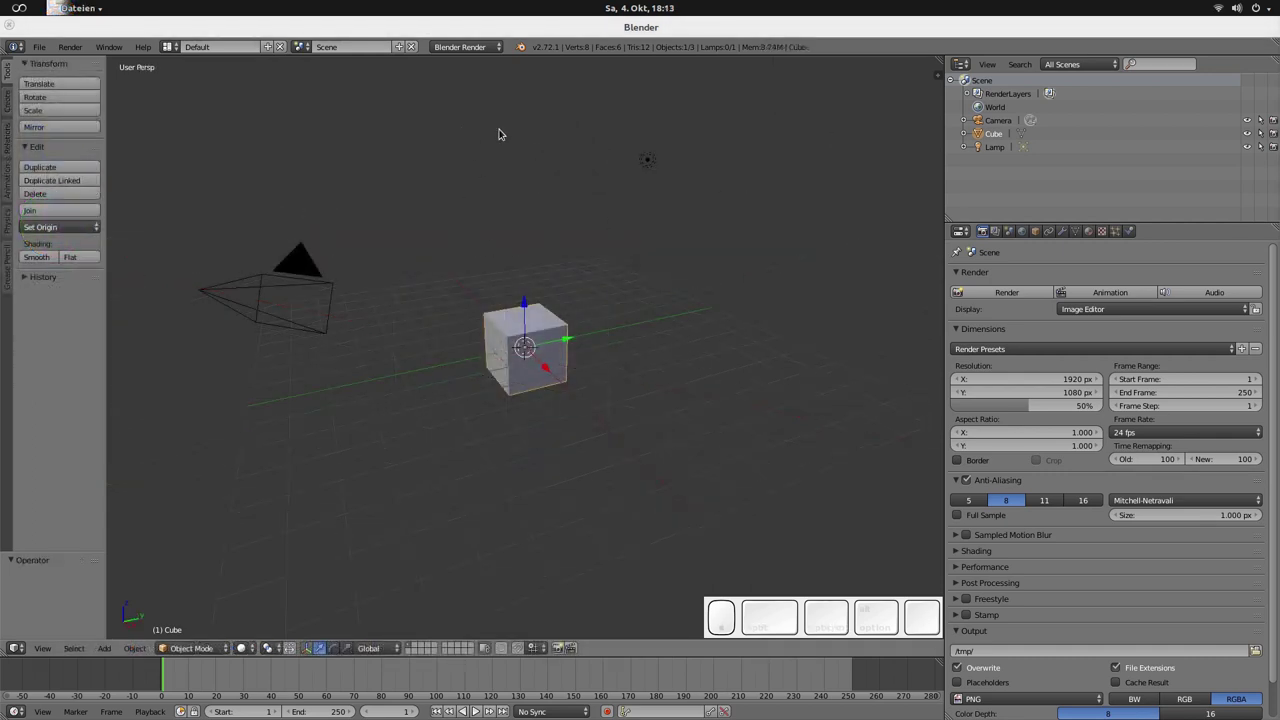
Step: Switch the render engine to Cycles Render
click(571, 28)
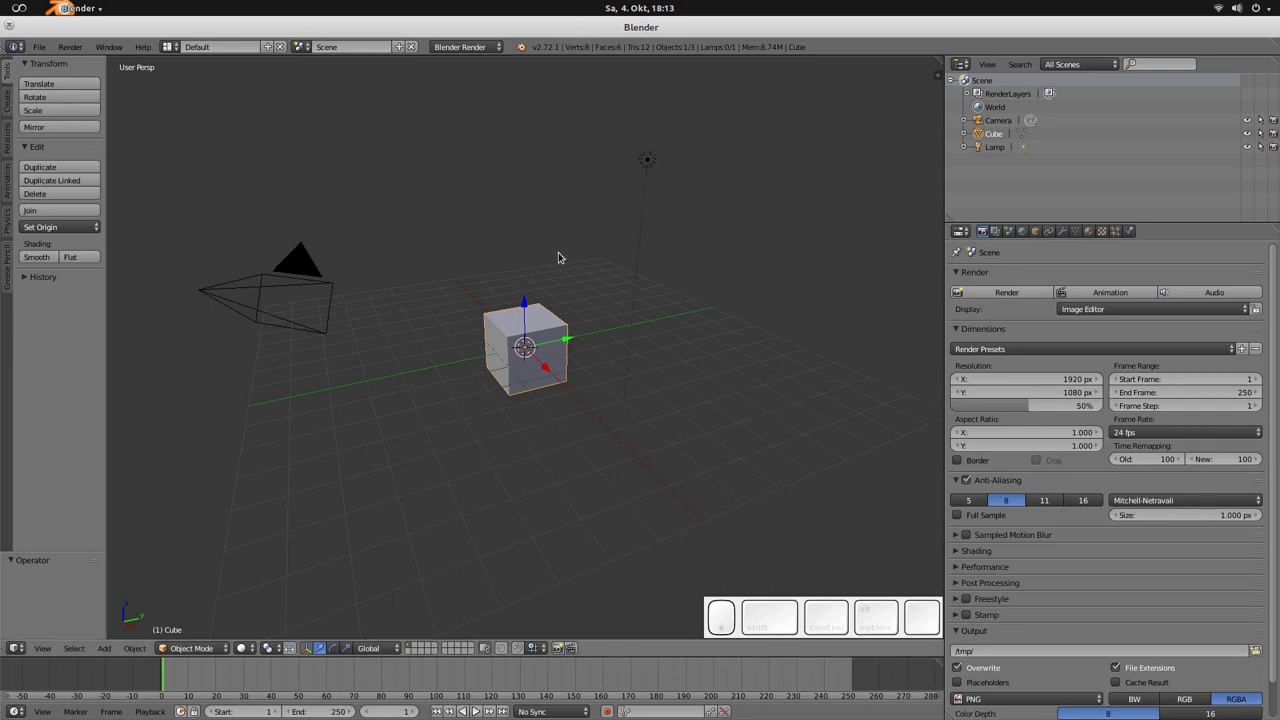
click(462, 47)
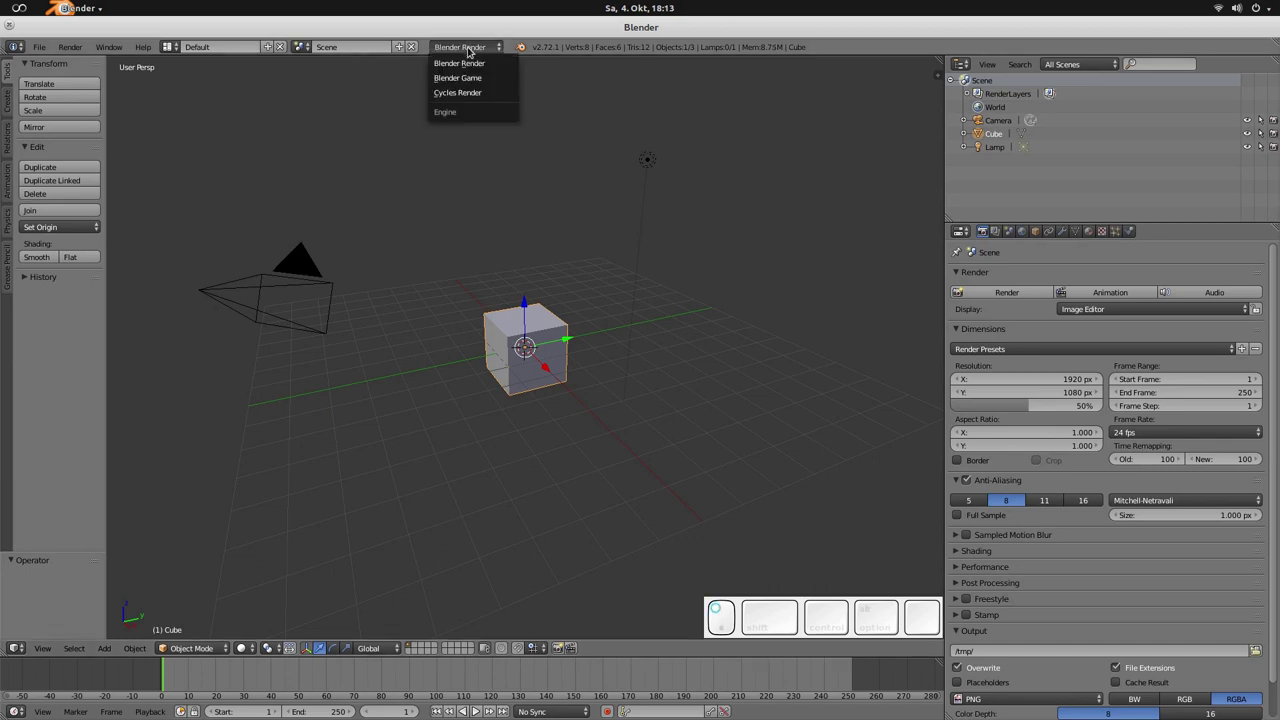
click(462, 93)
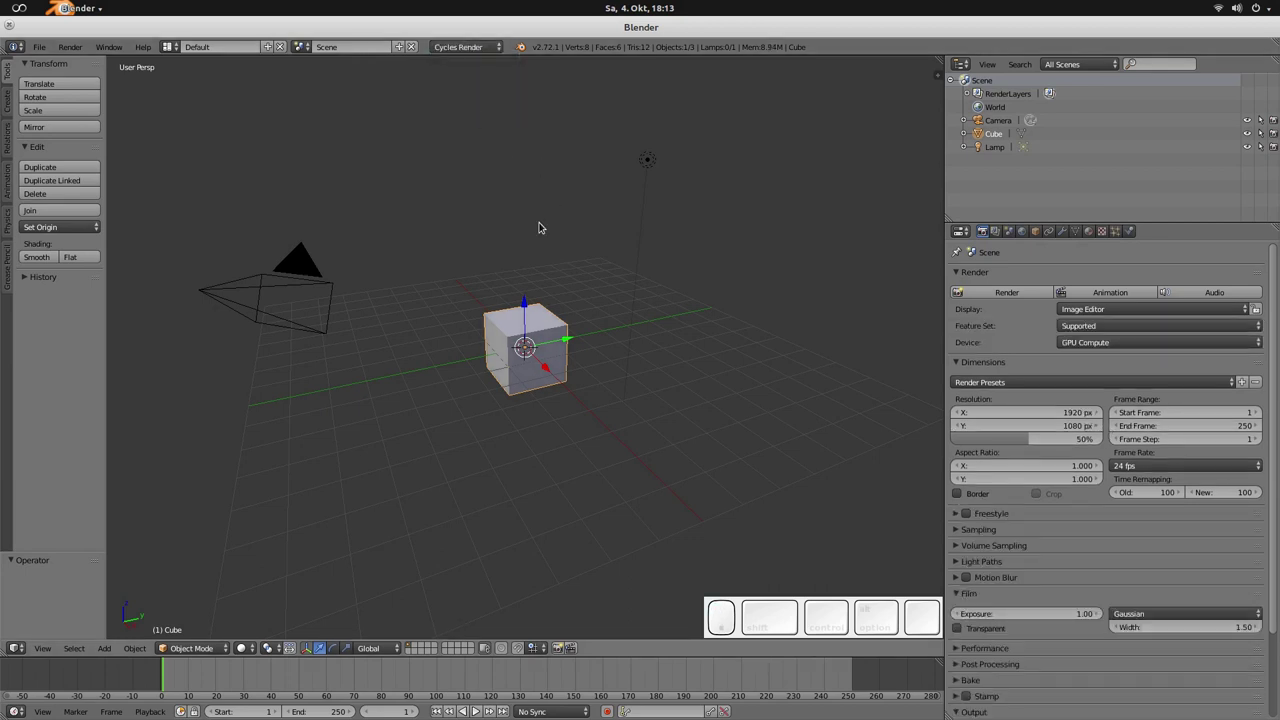
Step: Enable Freestyle with 4 px line thickness and render the frame with F12
click(956, 273)
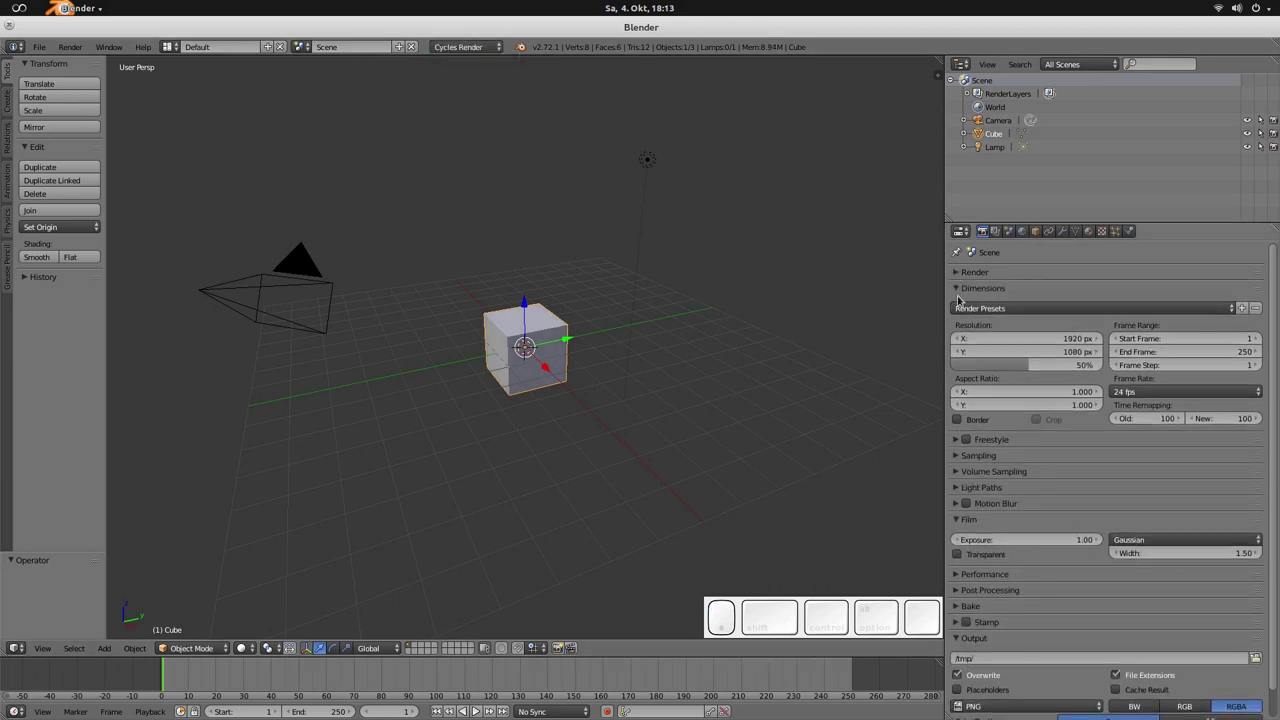
click(957, 288)
click(966, 305)
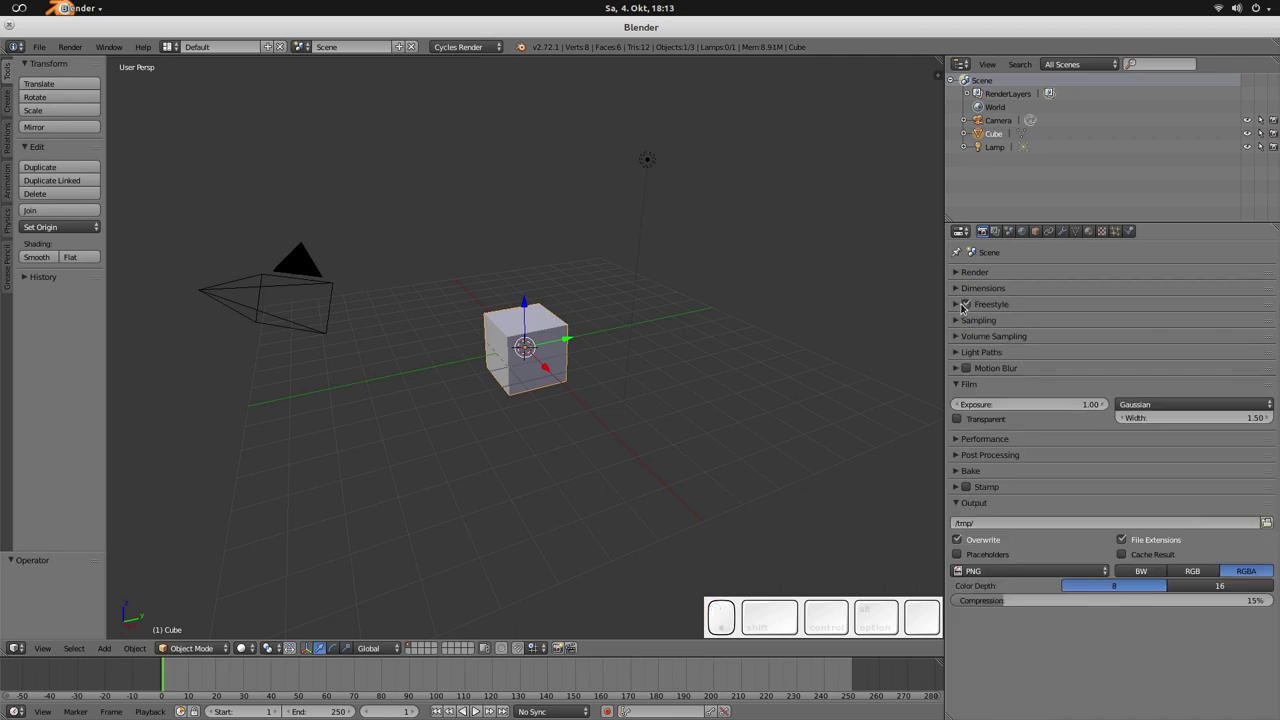
click(958, 306)
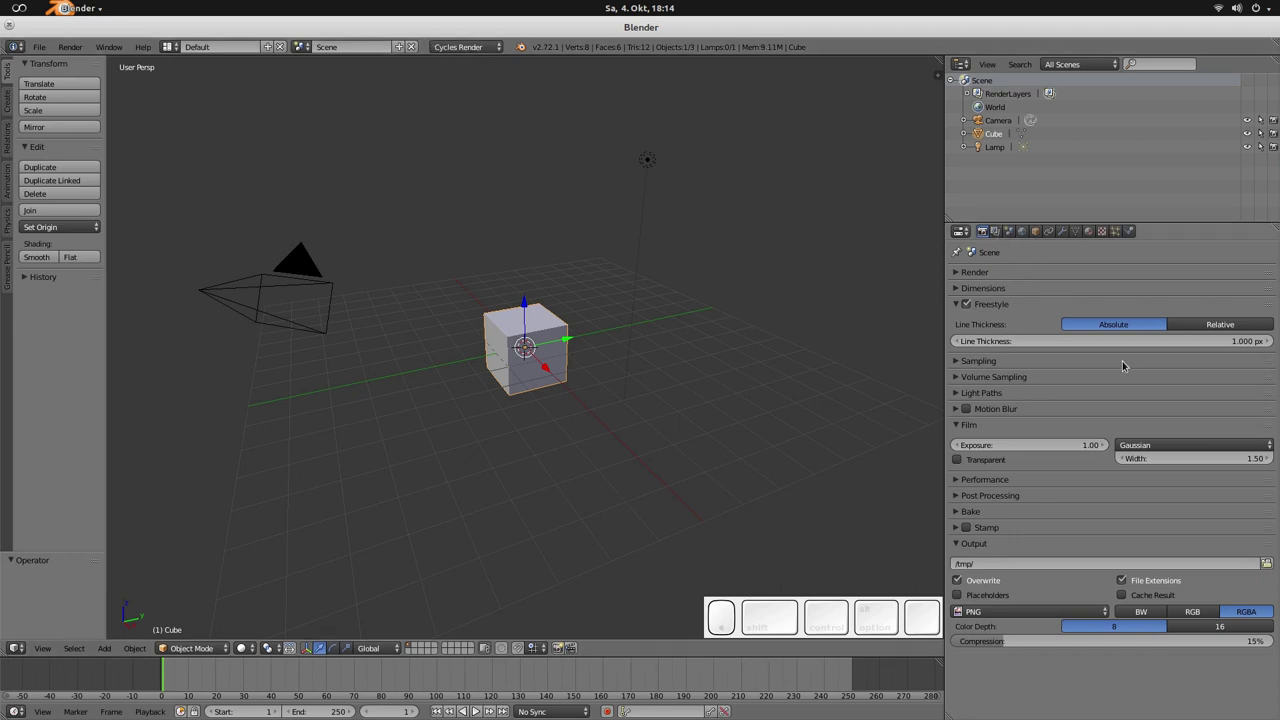
drag(1123, 345, 1160, 341)
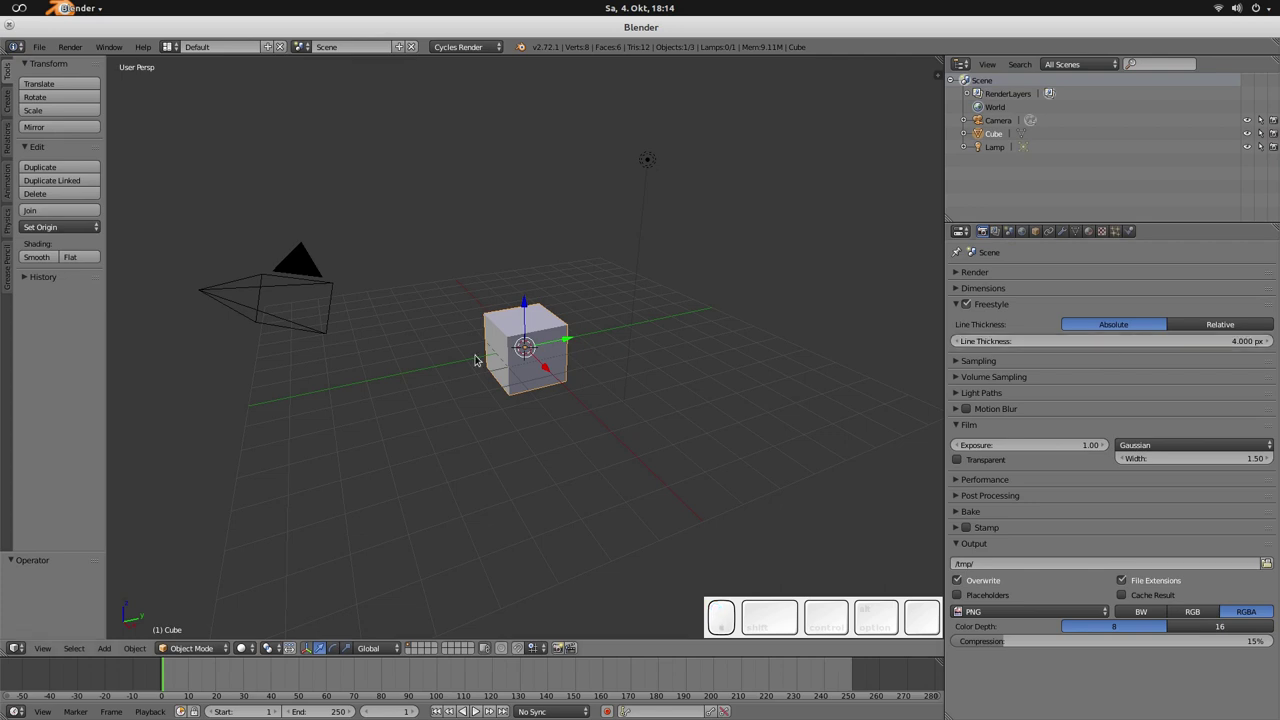
key(F12)
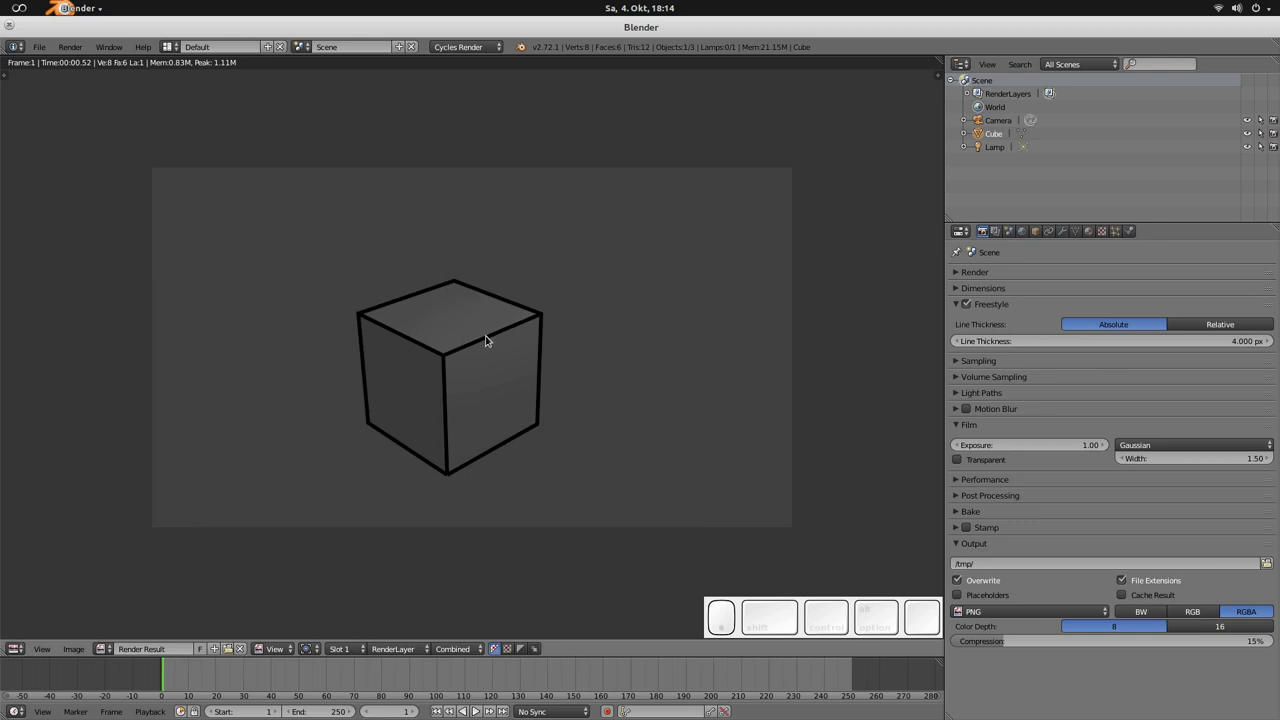
Step: Duplicate the cube as Cube.001 and reposition the camera to frame both cubes
key(Escape)
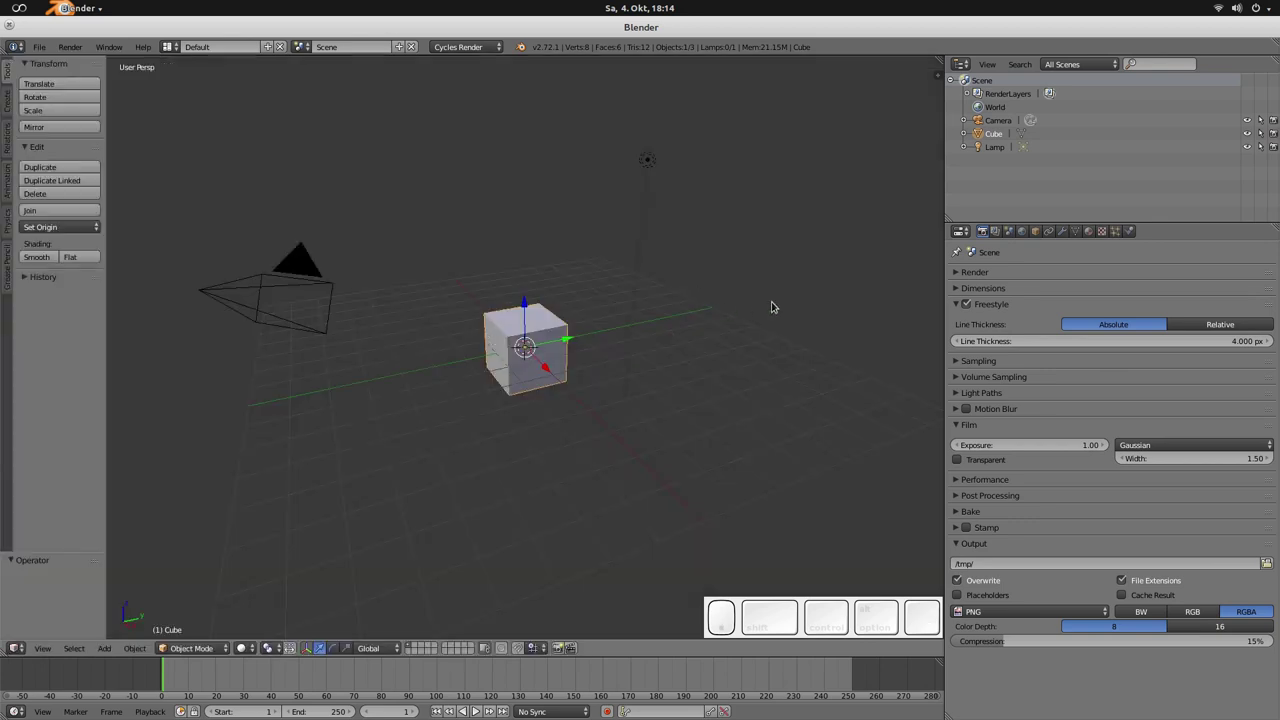
key(shift+d)
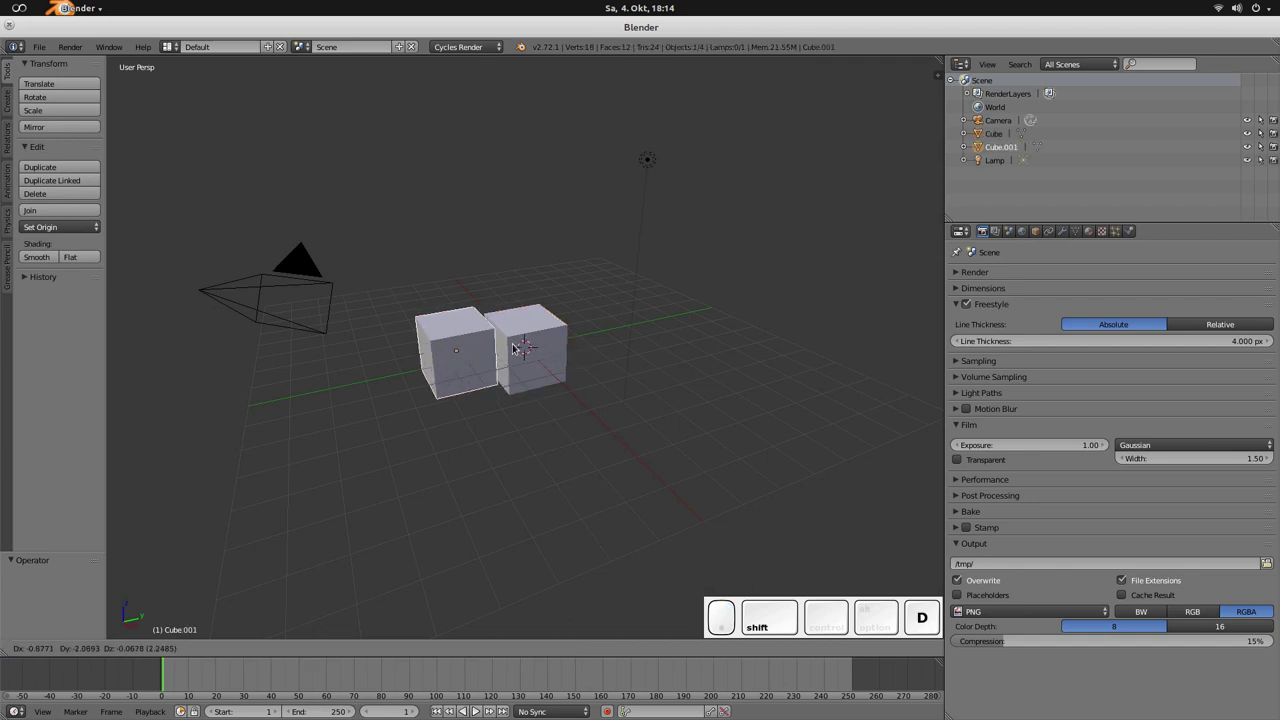
click(485, 341)
shift+middle_drag(560, 340, 609, 331)
key(KP_0)
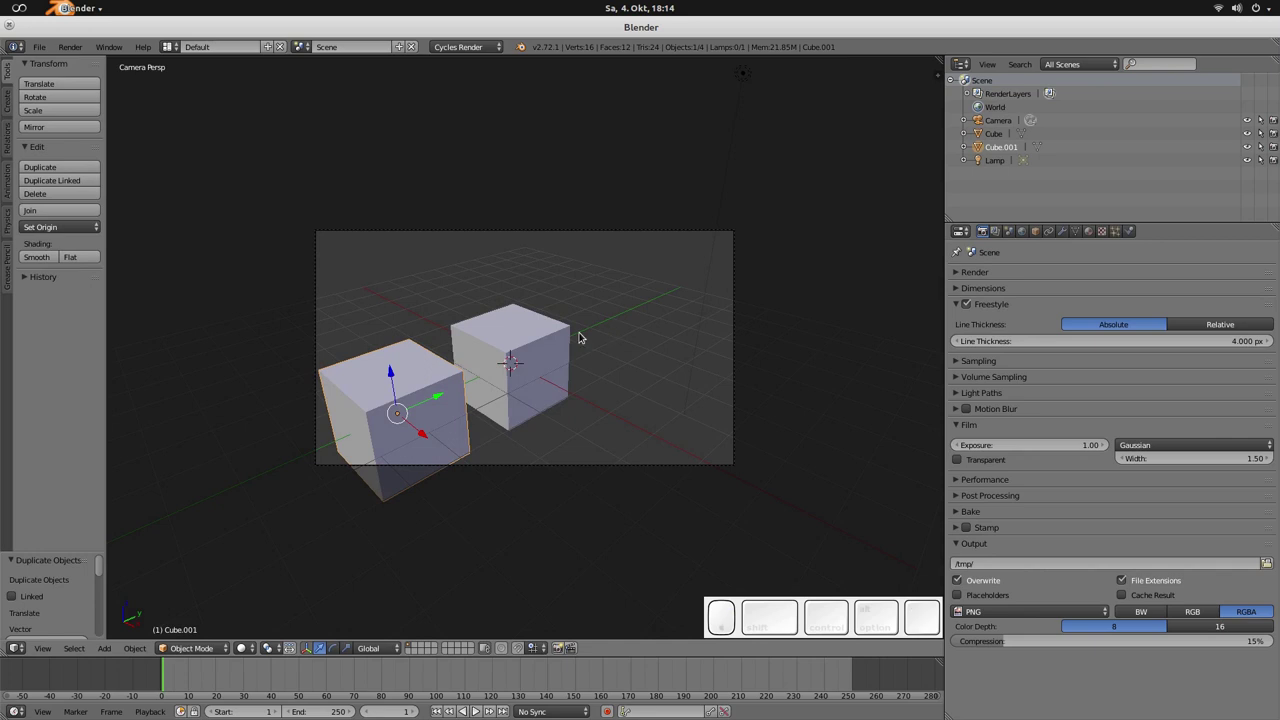
right_click(614, 239)
key(g)
click(514, 320)
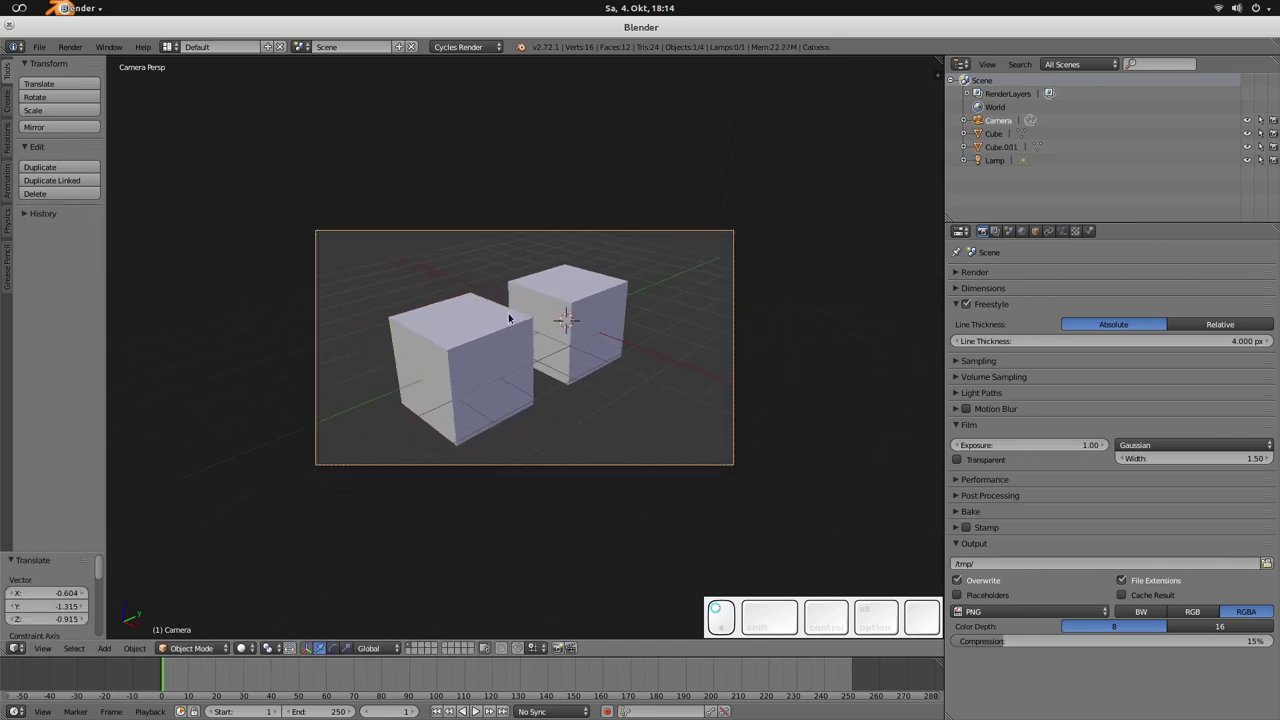
Step: Switch the front cube's material to nodes and make the back cube's material a single-user copy
right_click(501, 336)
click(1088, 231)
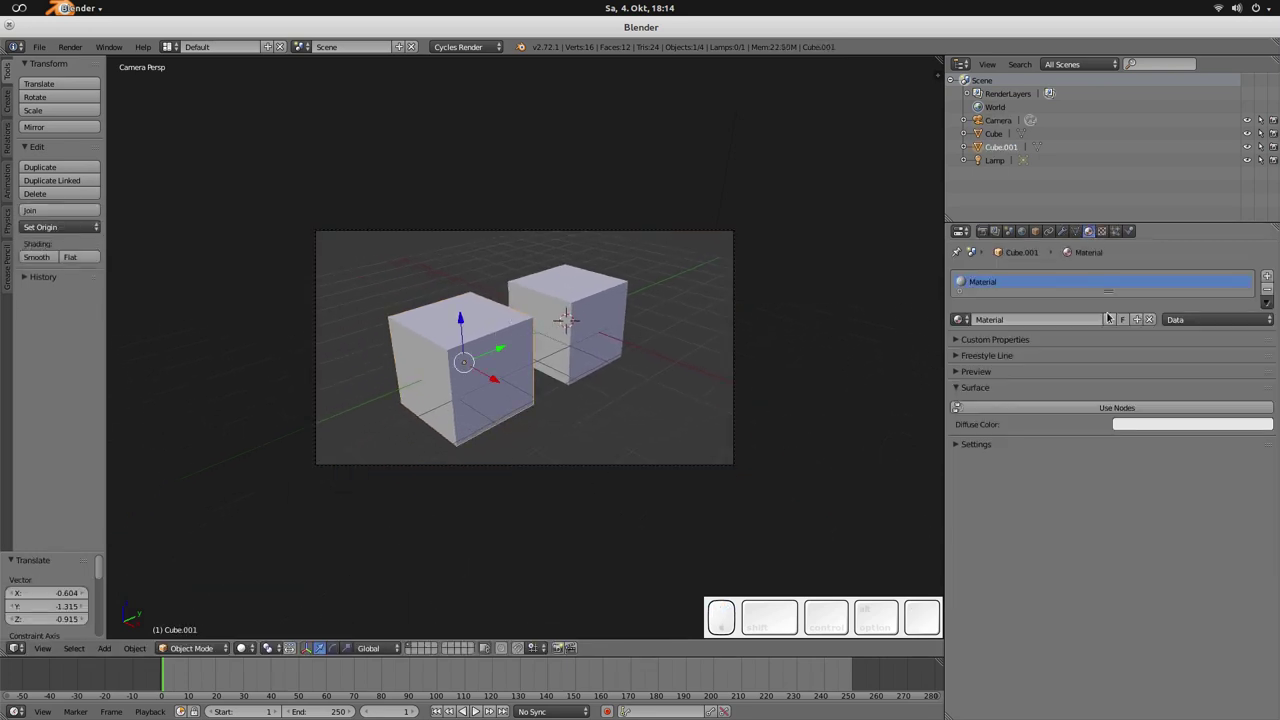
click(1114, 410)
right_click(560, 311)
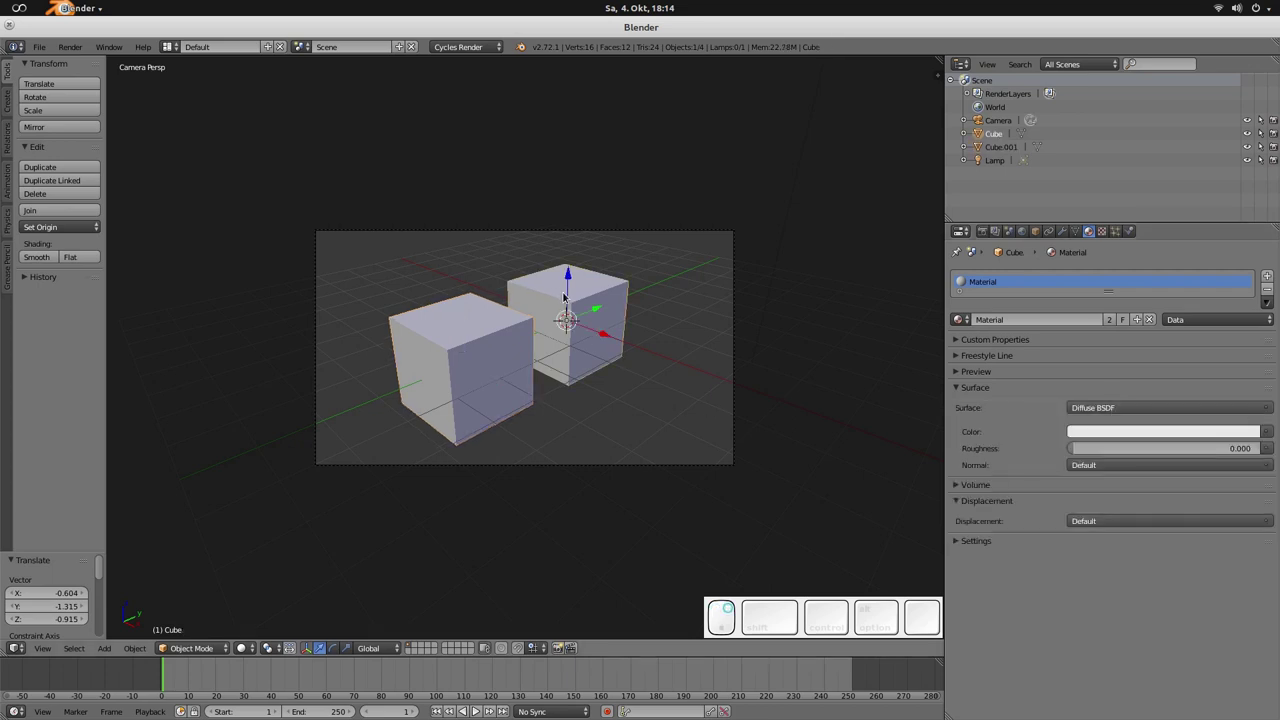
click(1111, 320)
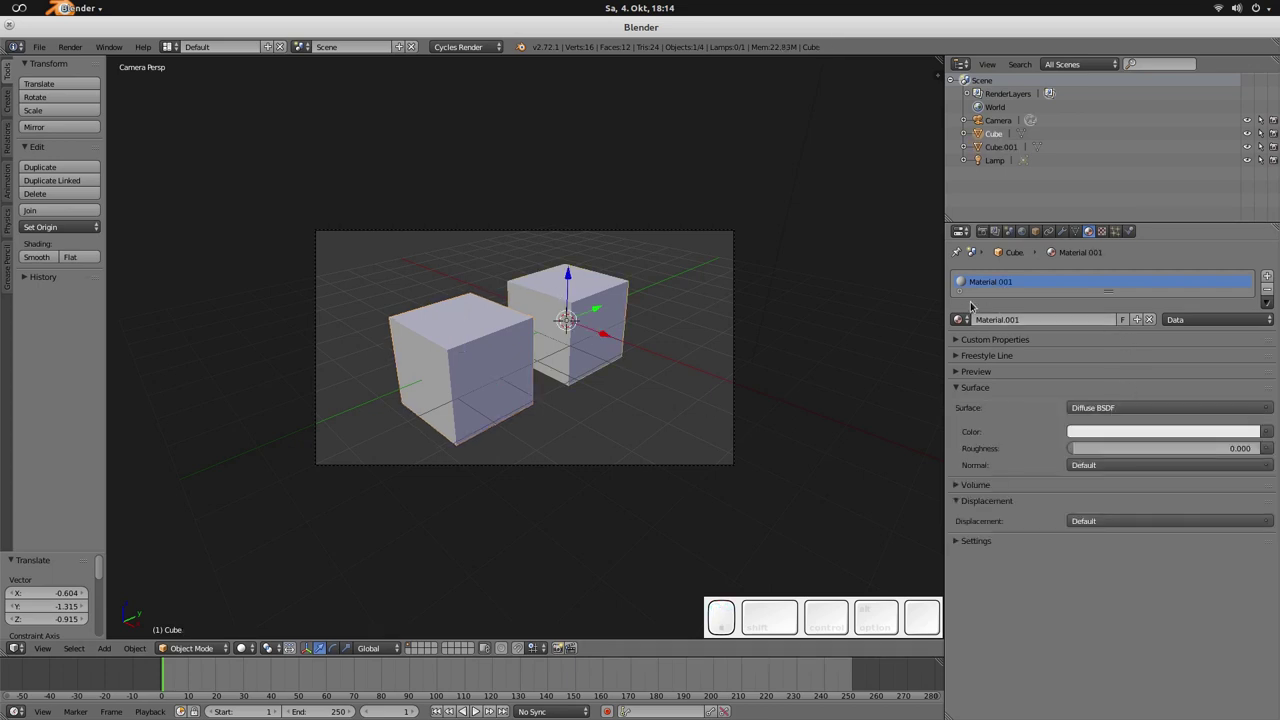
click(970, 390)
right_click(470, 355)
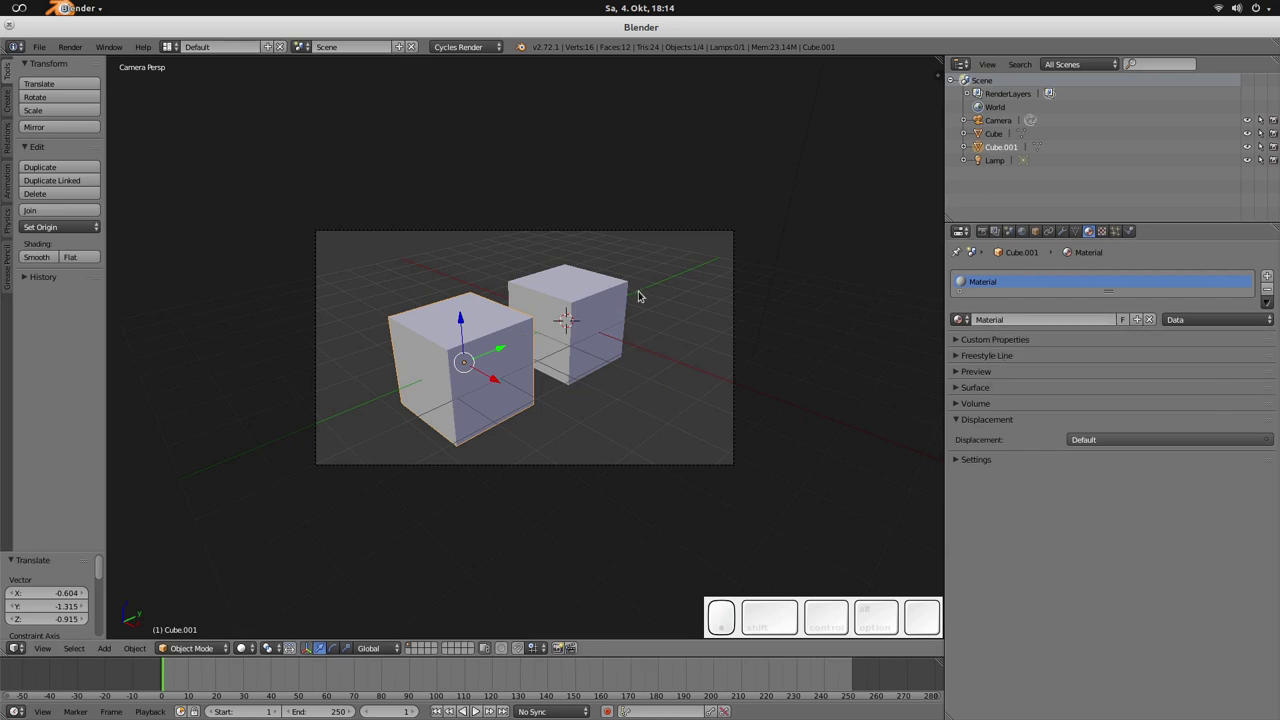
Step: Expand Freestyle Line on the back cube's material and set its line colour to magenta
right_click(592, 302)
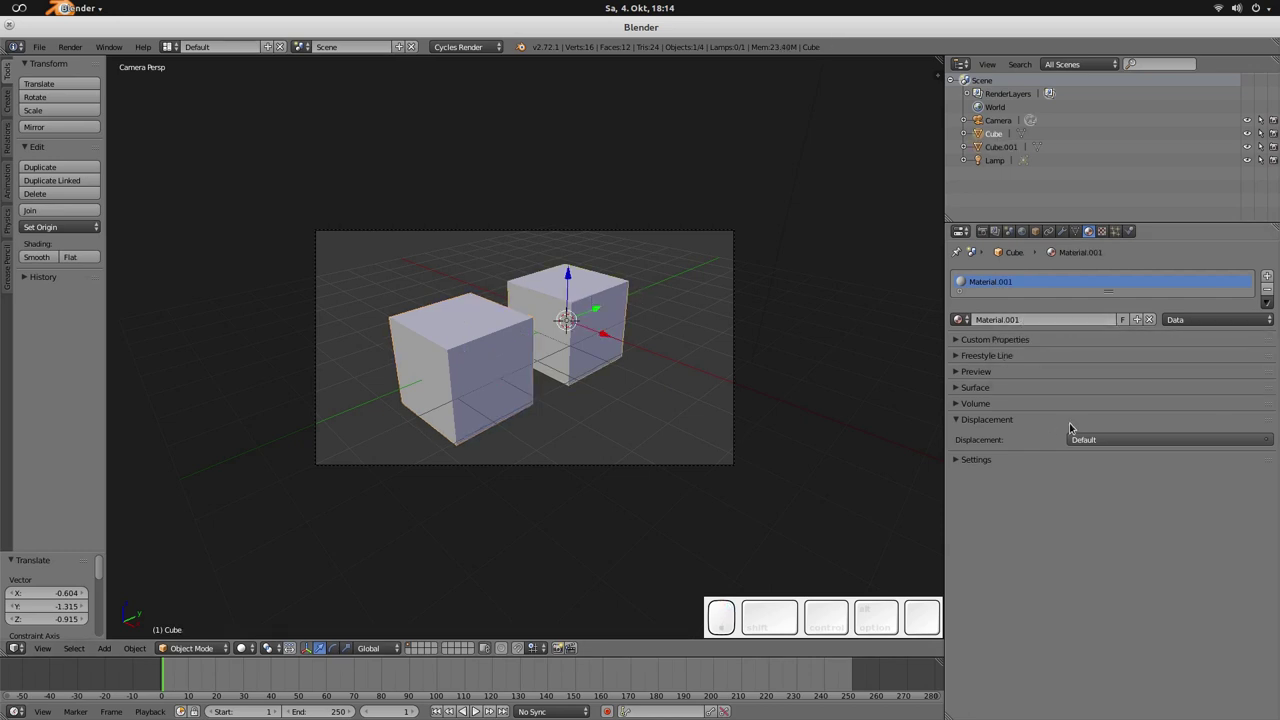
click(960, 420)
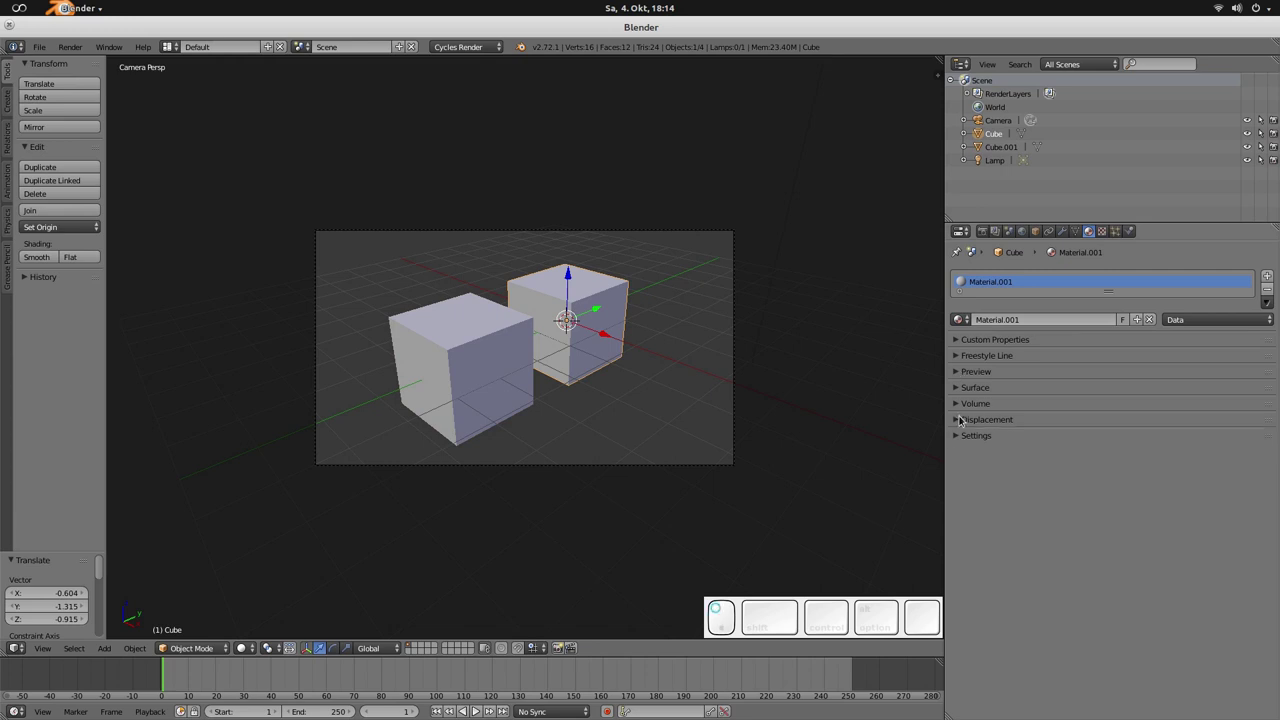
click(957, 356)
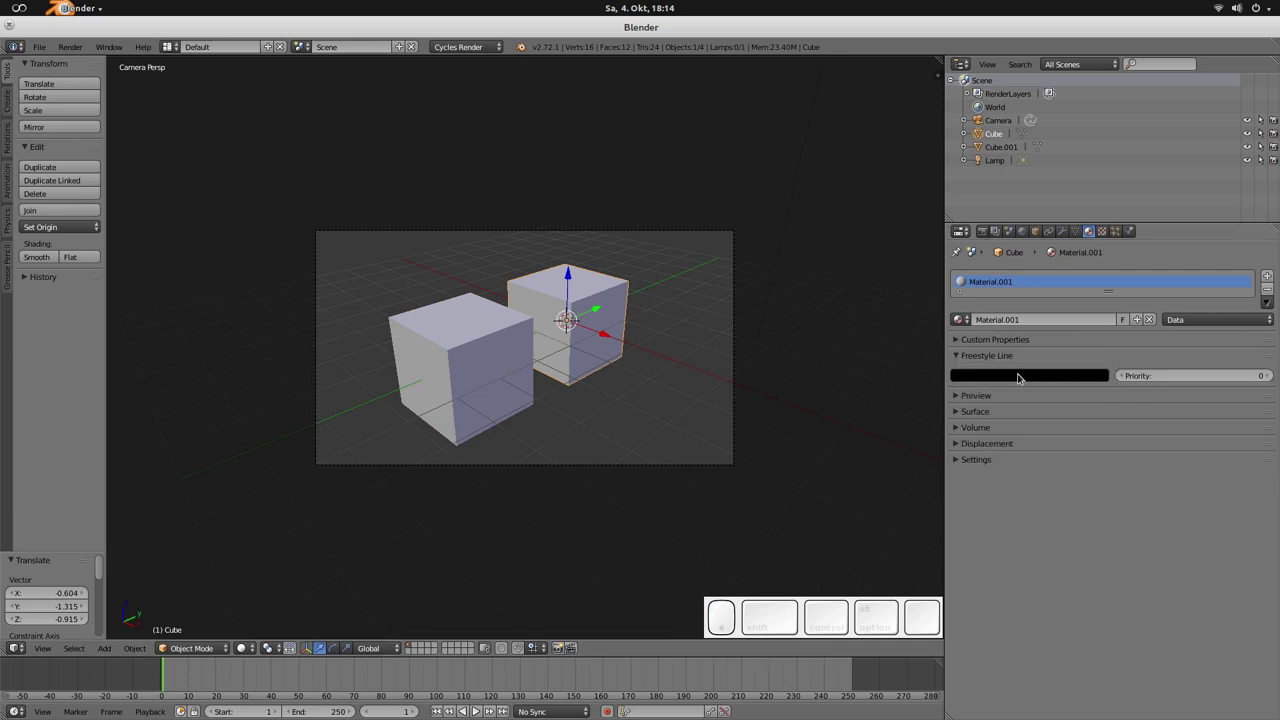
click(1018, 376)
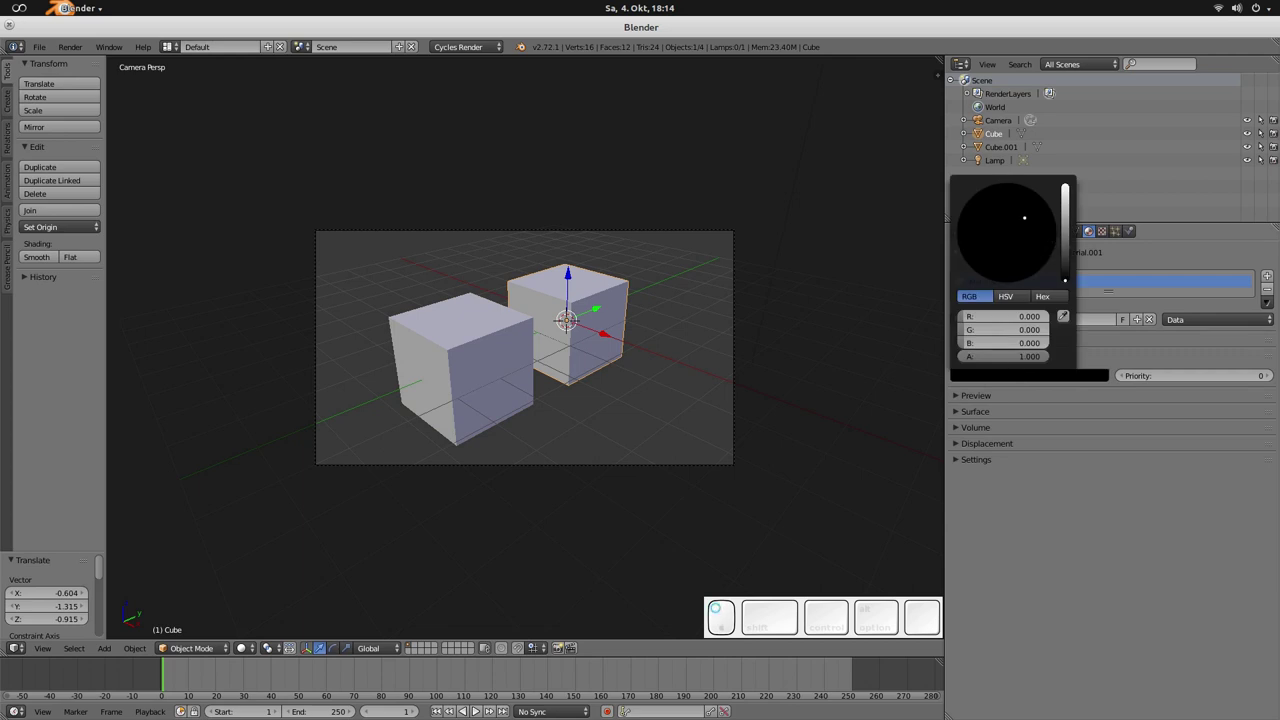
click(1031, 216)
drag(1066, 227, 1065, 187)
click(1042, 229)
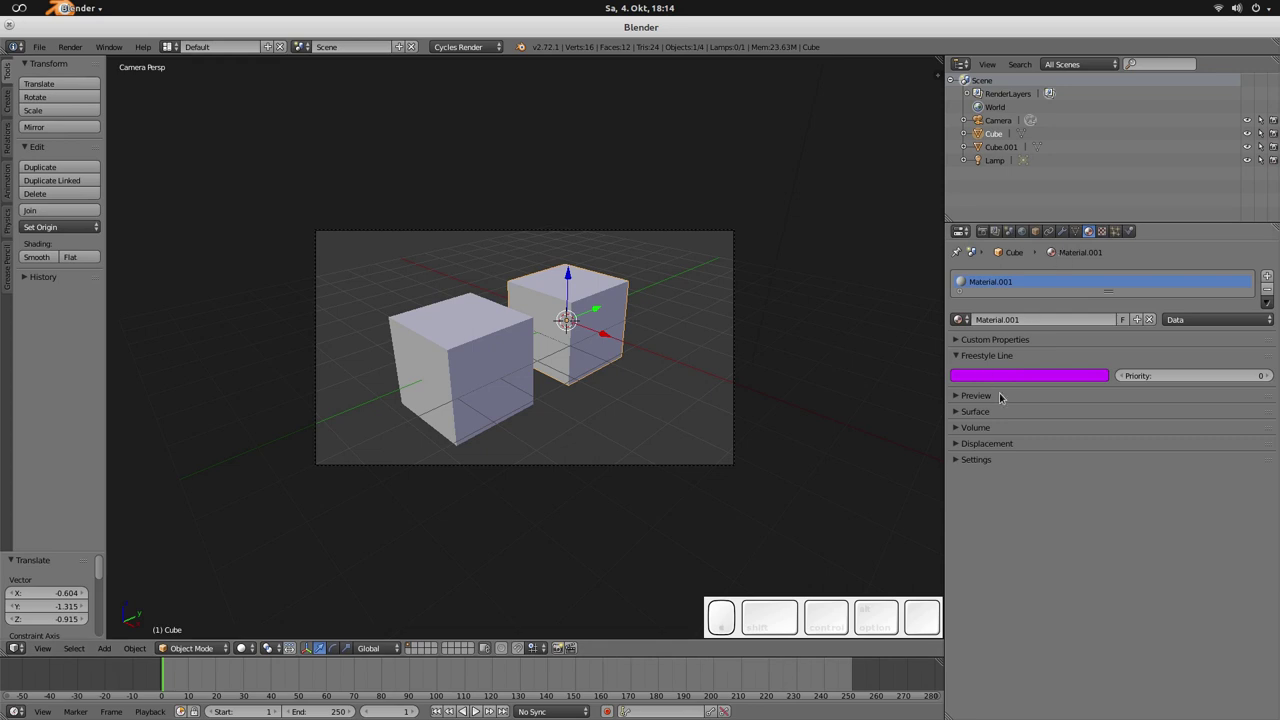
Step: Set the front cube's Freestyle line colour to dark orange
right_click(480, 336)
click(1000, 375)
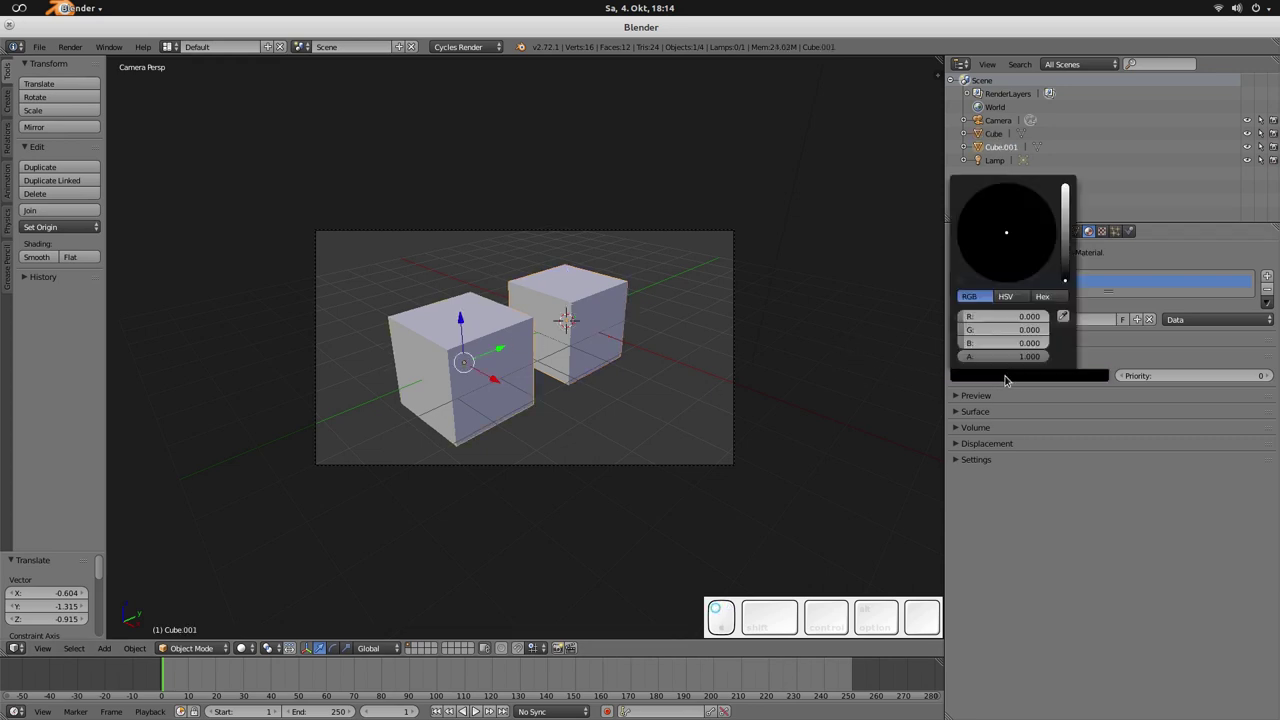
drag(1065, 279, 1065, 227)
drag(990, 262, 988, 279)
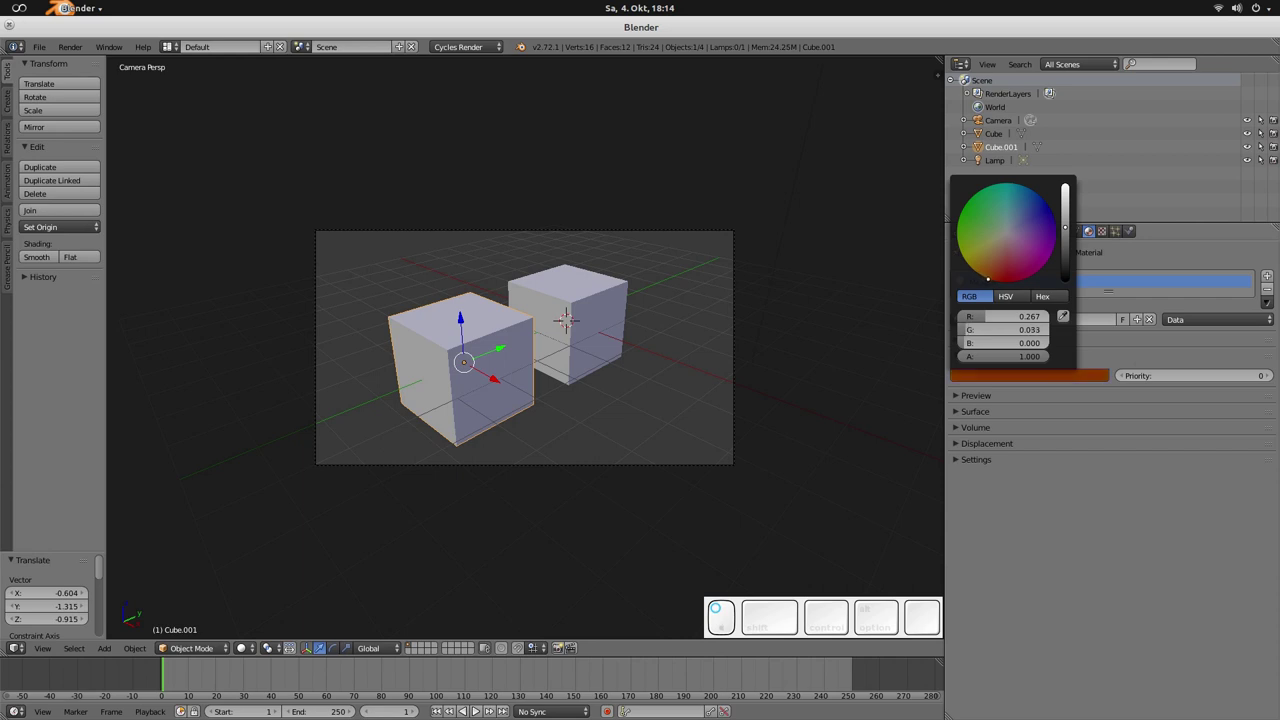
right_click(606, 371)
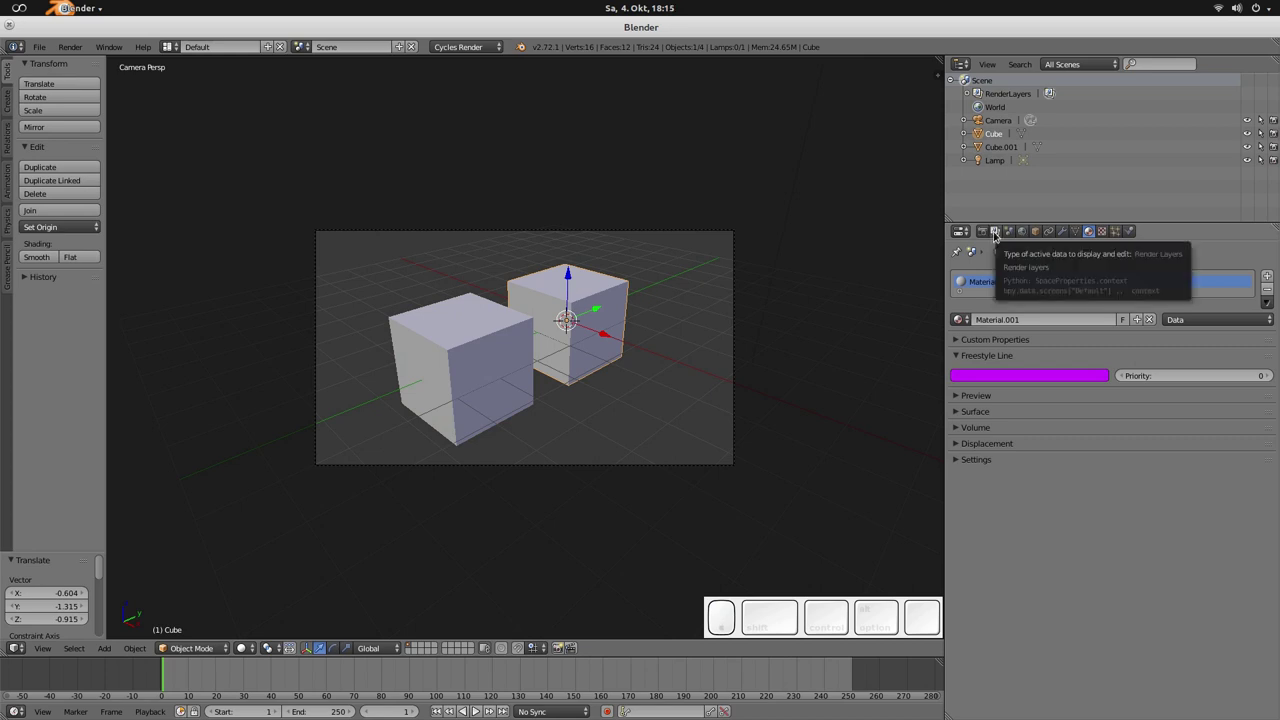
Step: Add a Material colour modifier to the Freestyle line style and test-render the coloured cube outlines
click(995, 232)
scroll(1025, 370, down, 10)
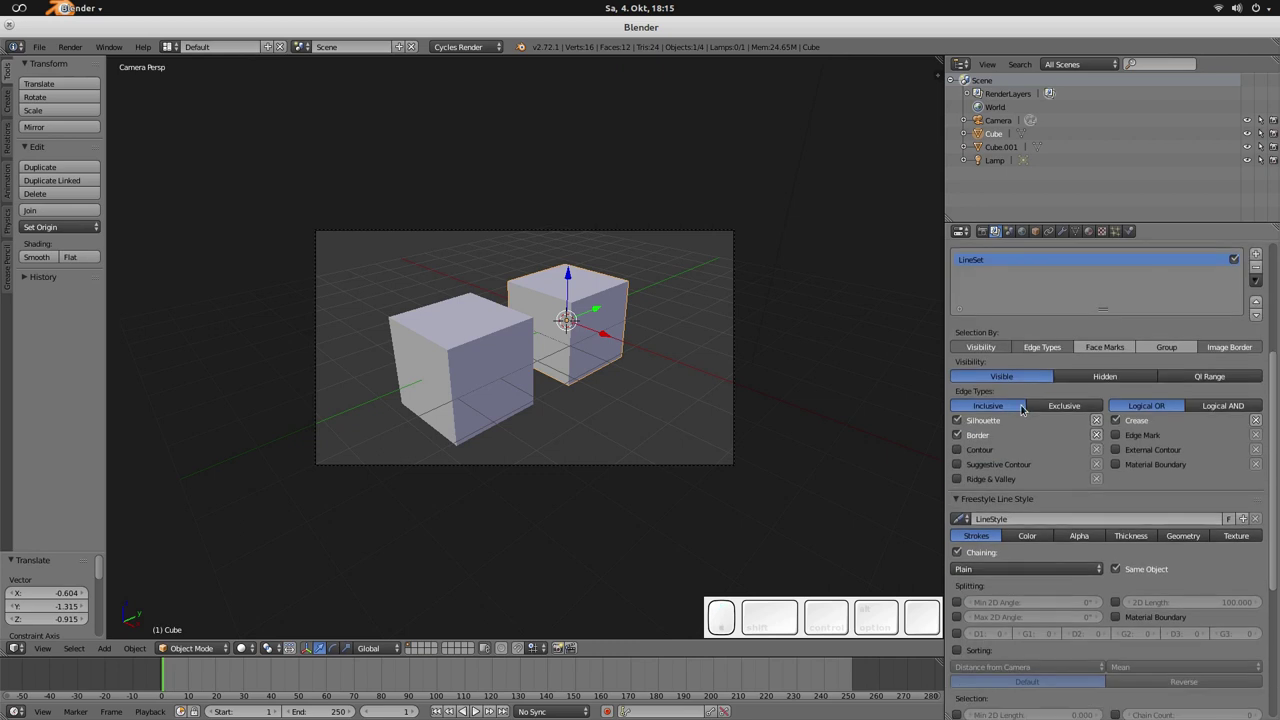
scroll(1010, 400, up, 3)
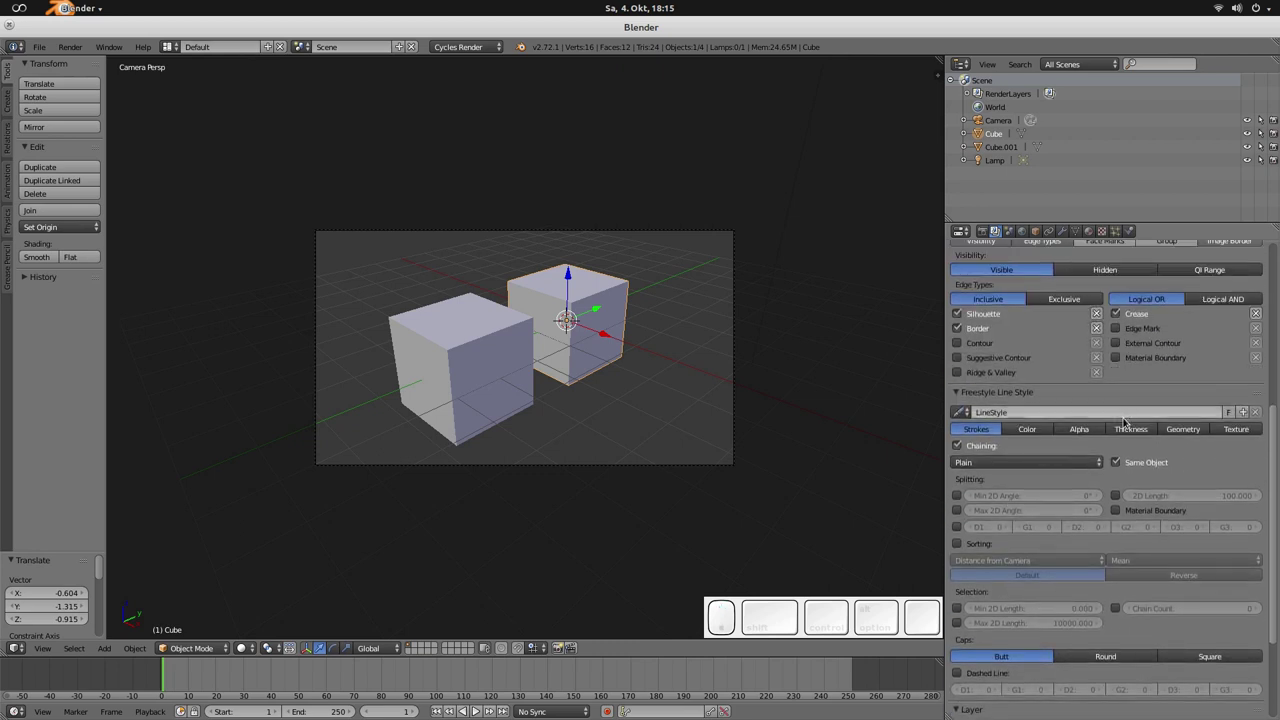
click(1030, 430)
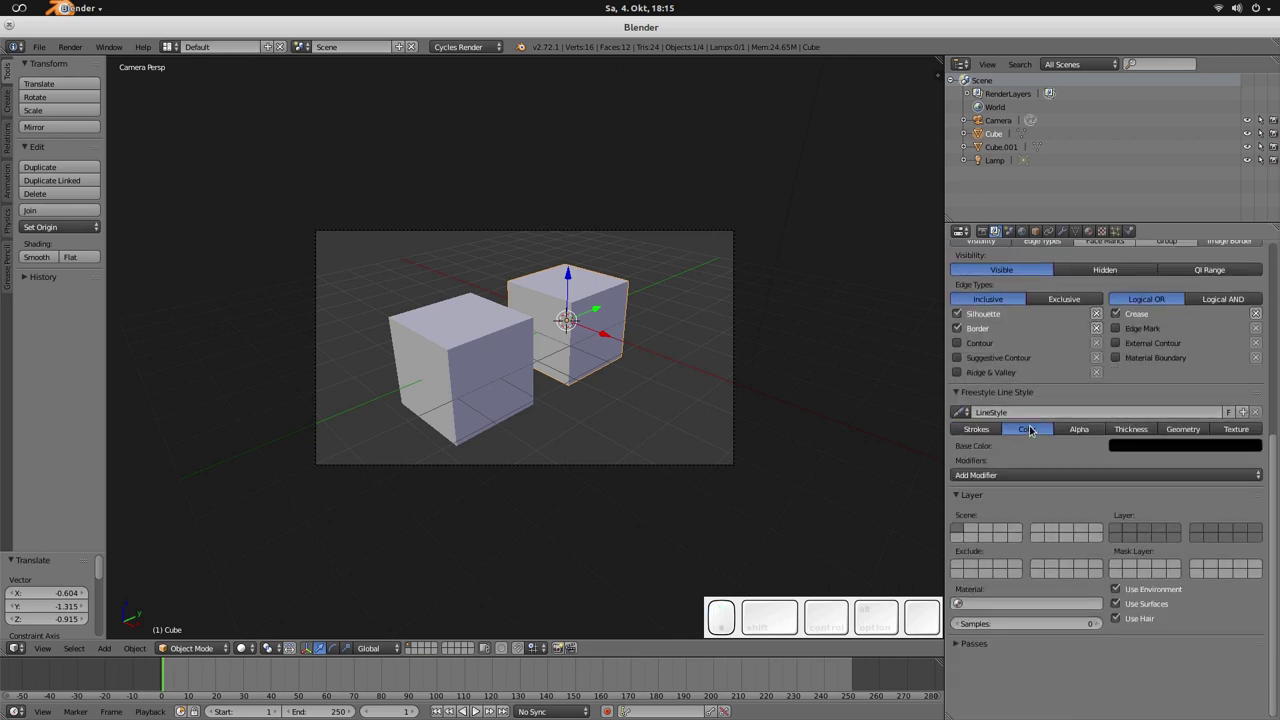
click(988, 475)
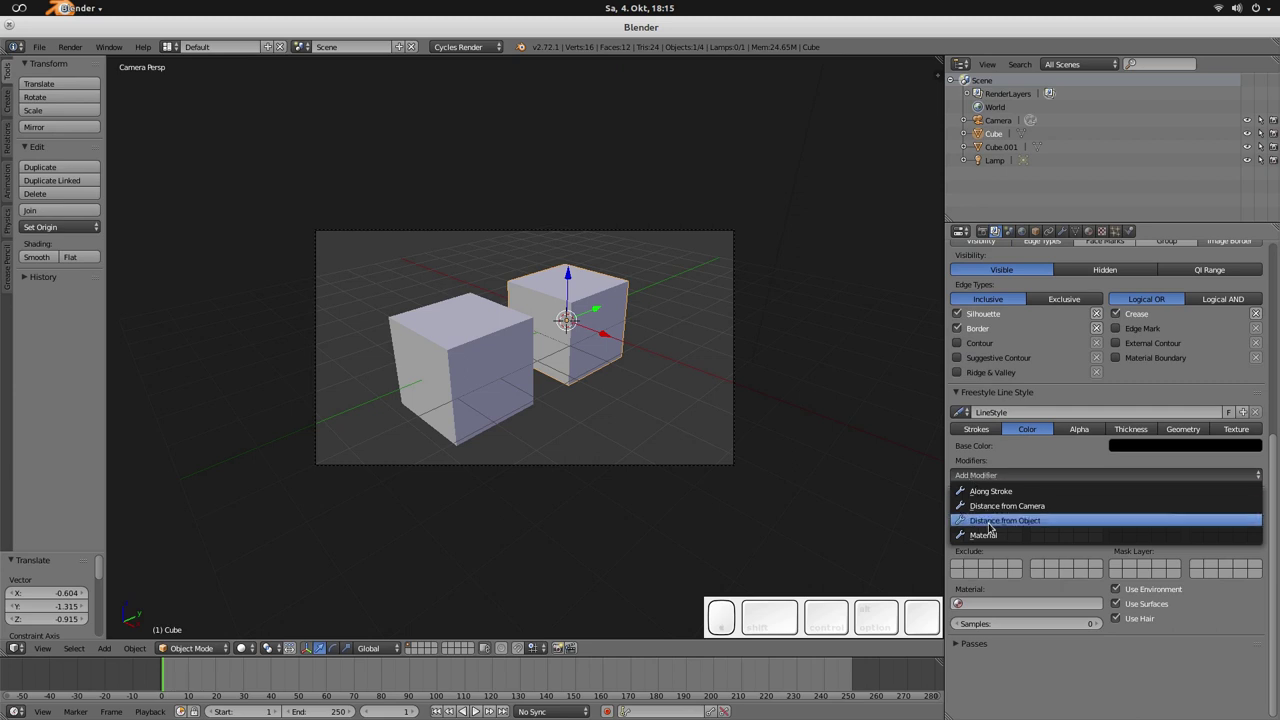
click(984, 537)
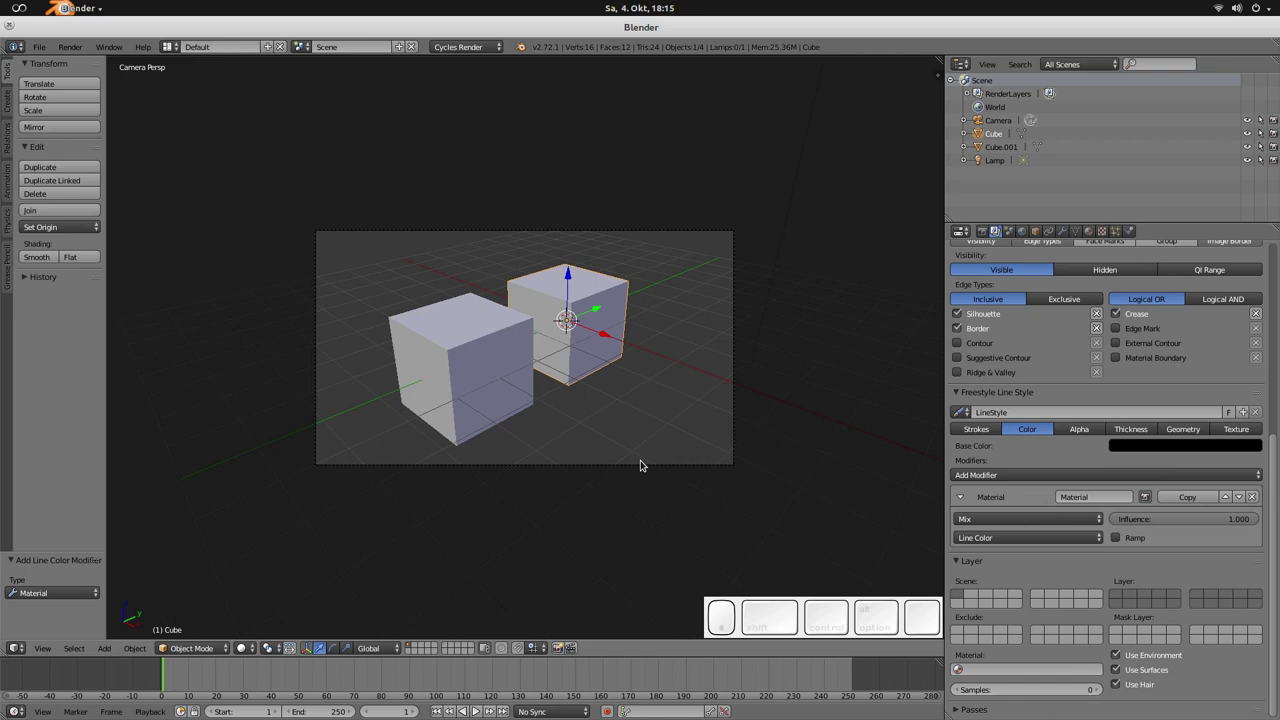
key(F12)
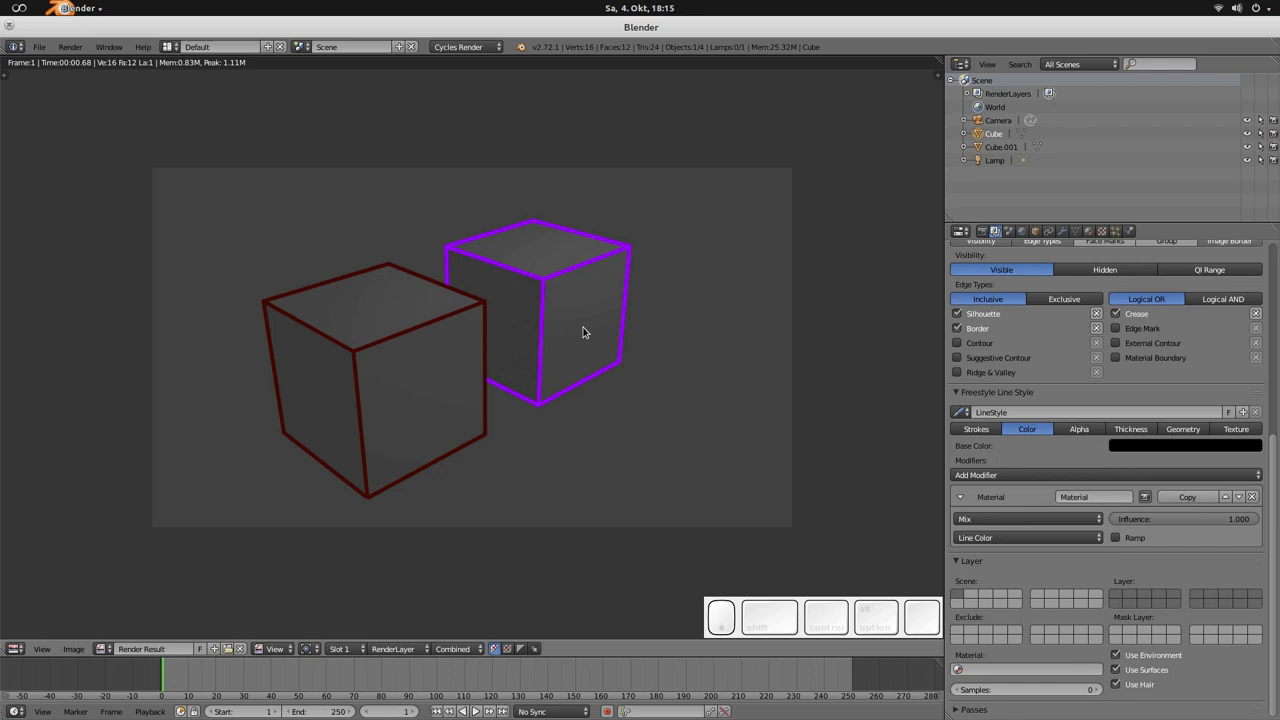
key(Escape)
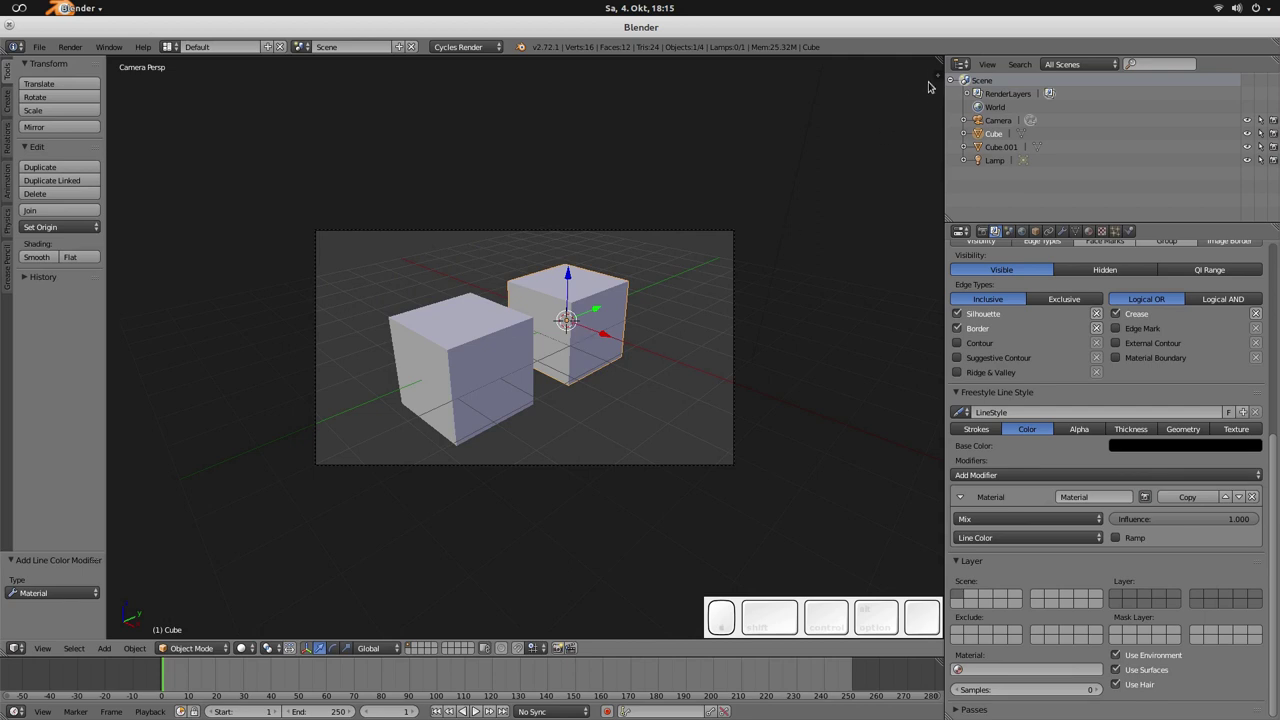
Step: Split the viewport into a Node Editor showing Line Style shader nodes with Use Nodes enabled
drag(940, 61, 692, 292)
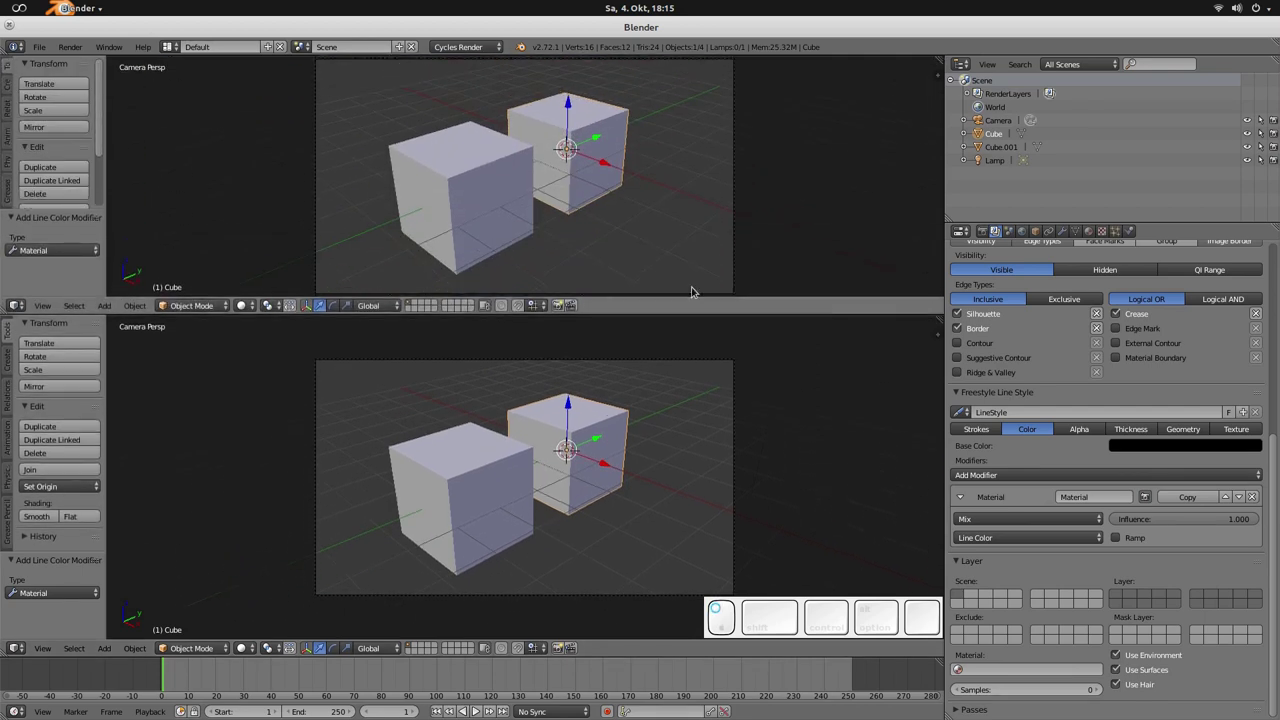
key(shift+F3)
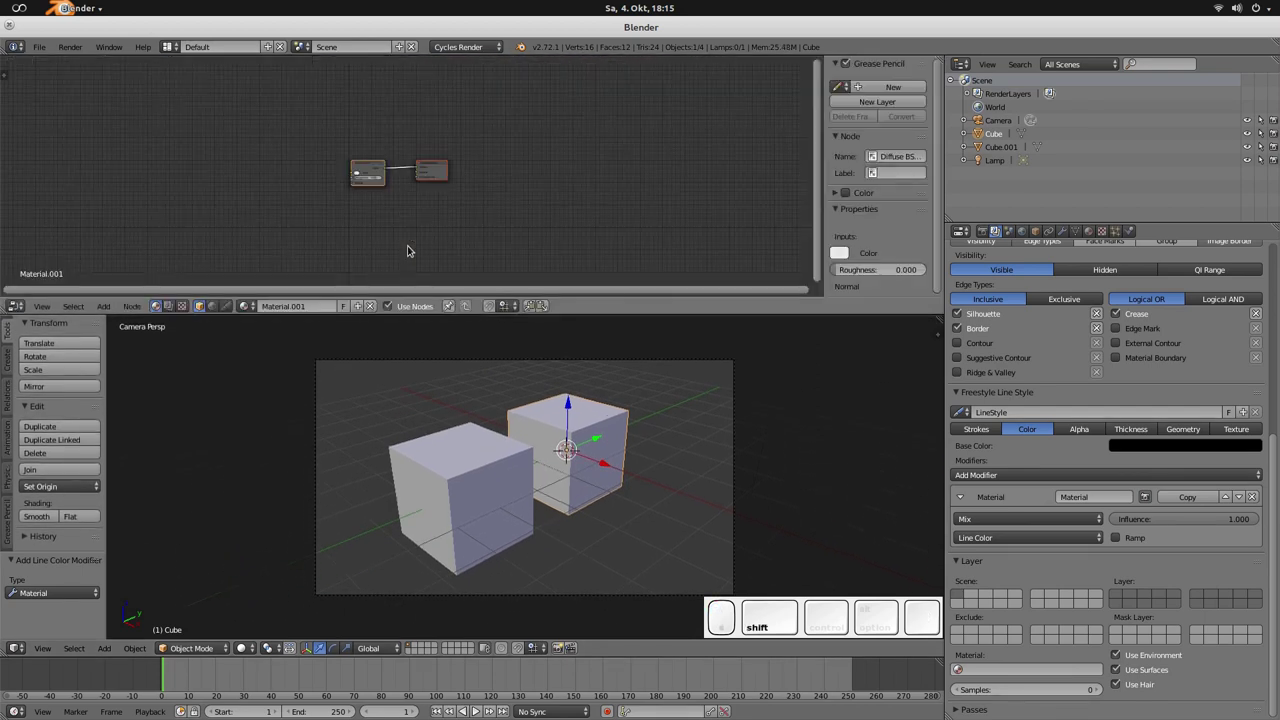
scroll(398, 205, up, 6)
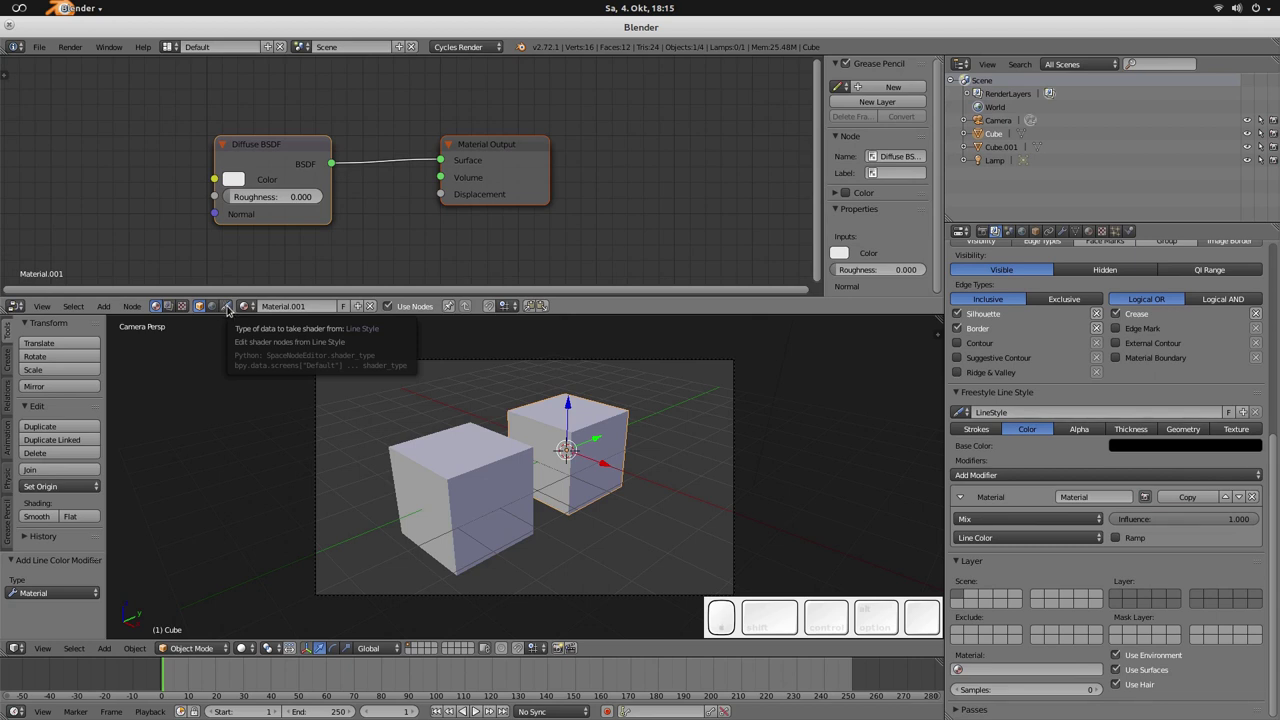
click(226, 307)
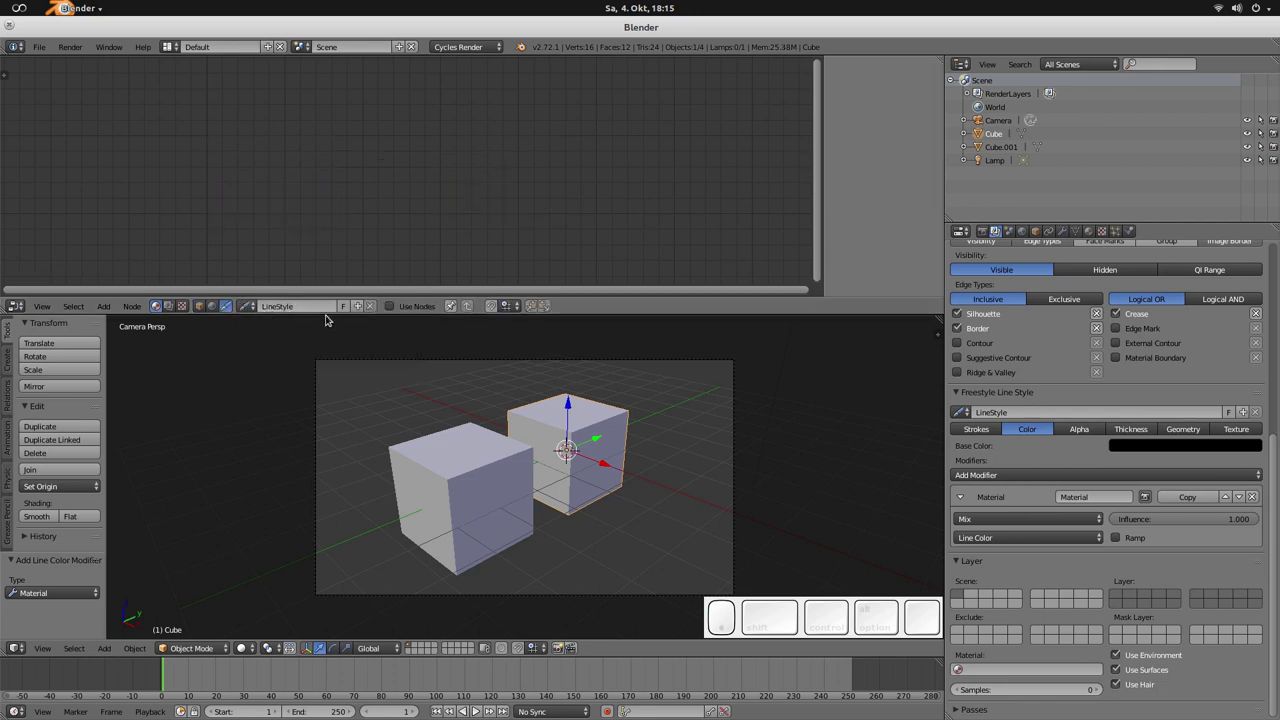
click(389, 307)
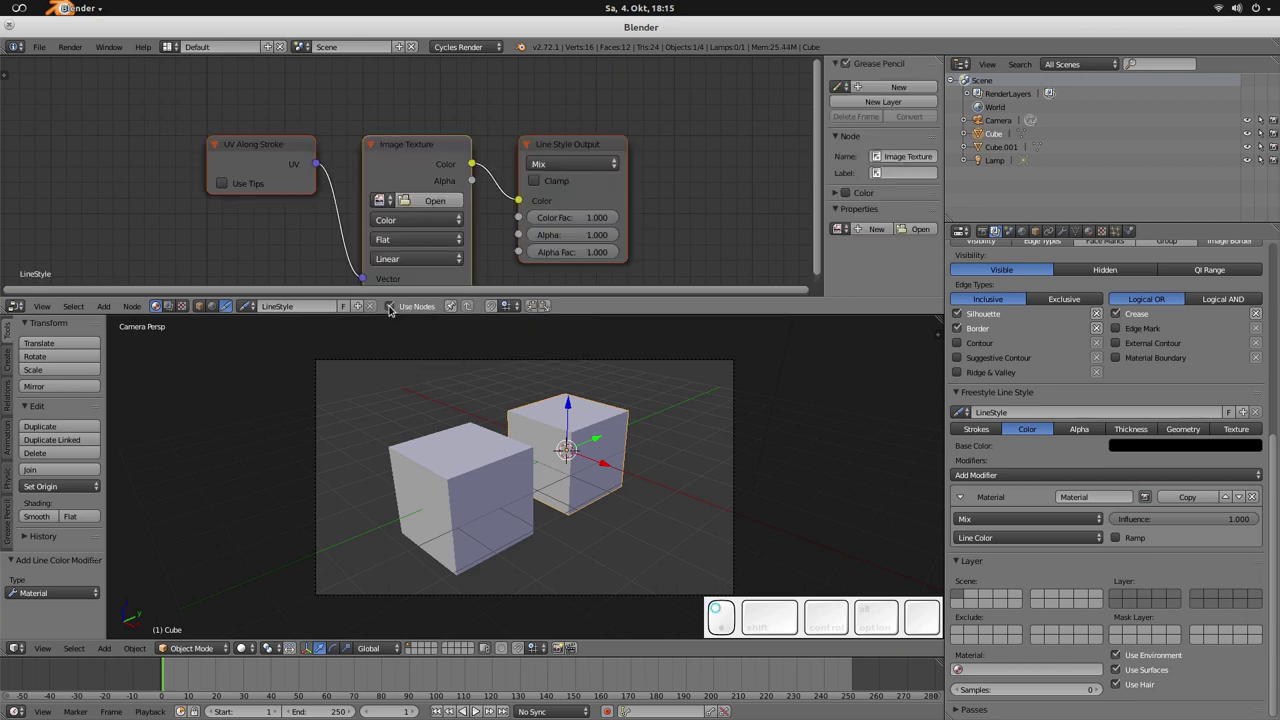
key(Home)
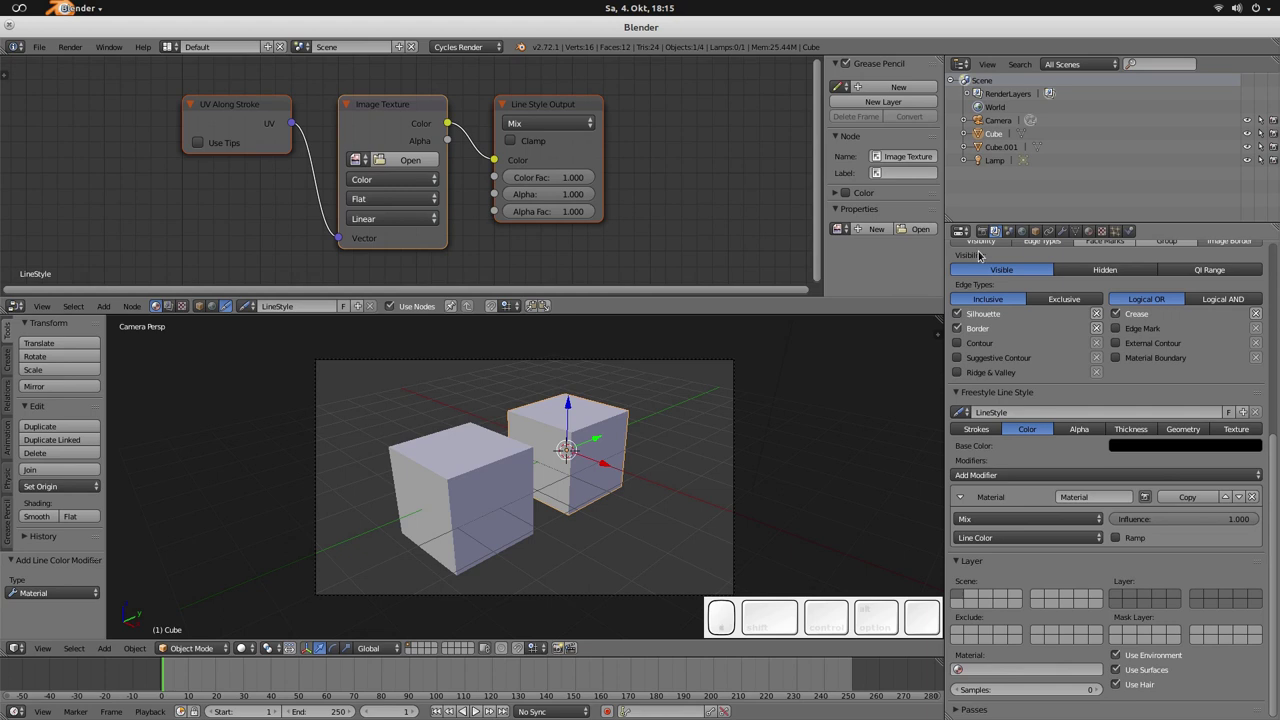
drag(975, 226, 975, 336)
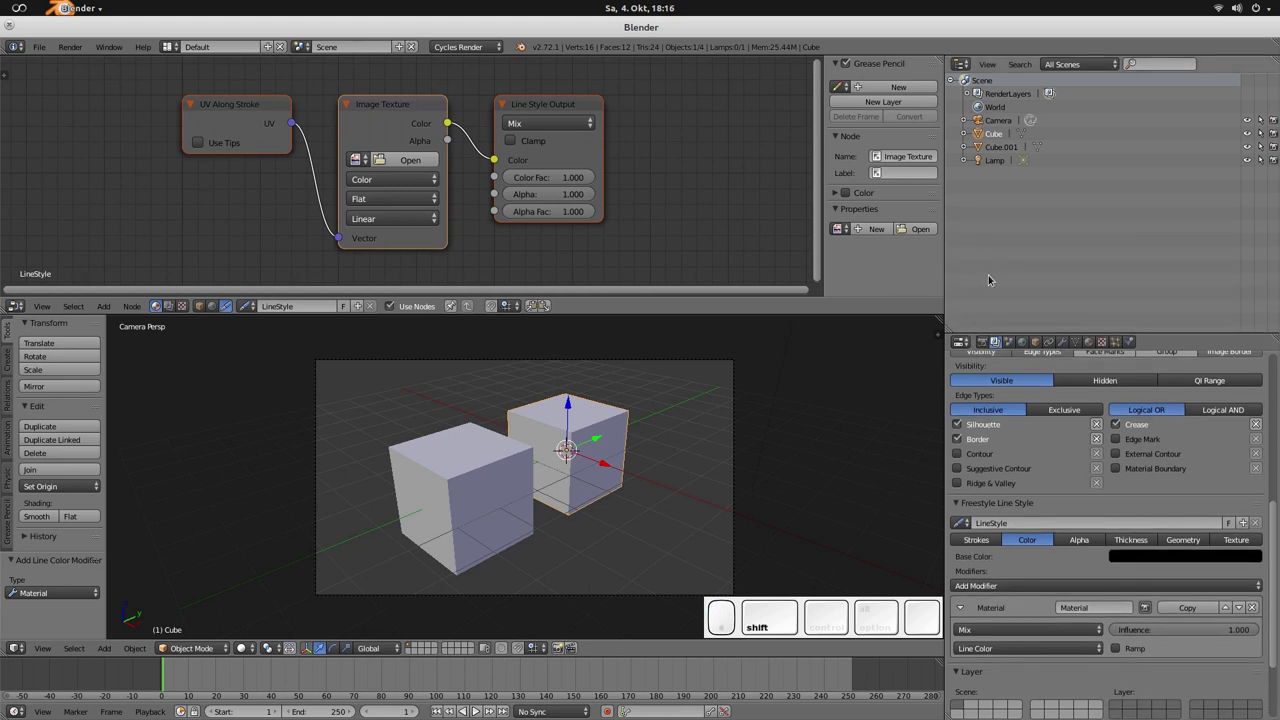
Step: Create a new Untitled image in the Image Editor and paint a white circle above a cross
key(shift+F10)
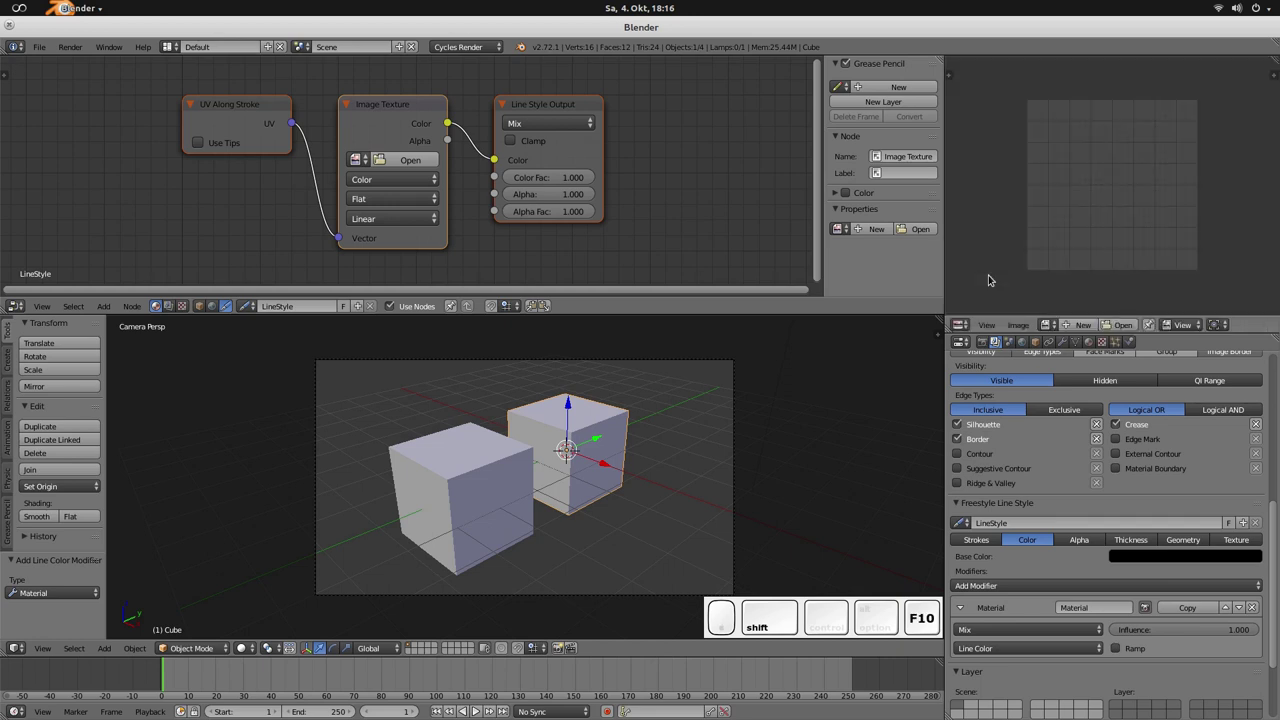
key(alt+n)
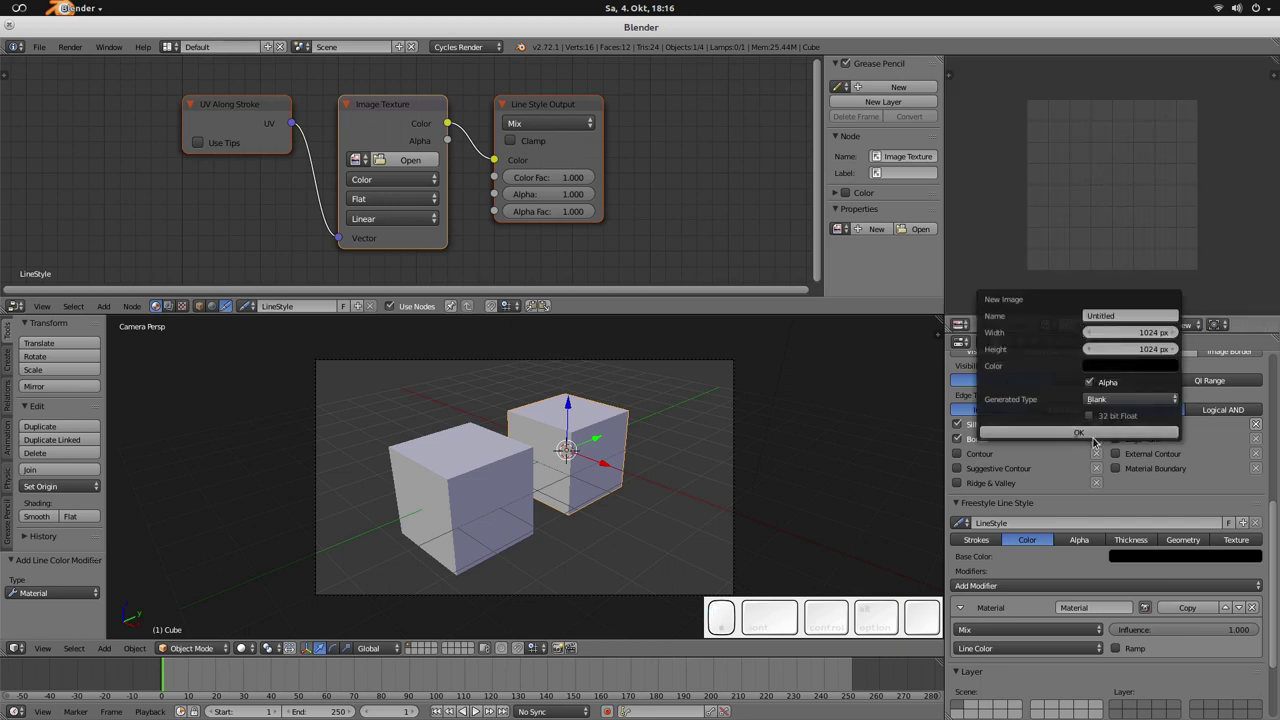
click(1093, 436)
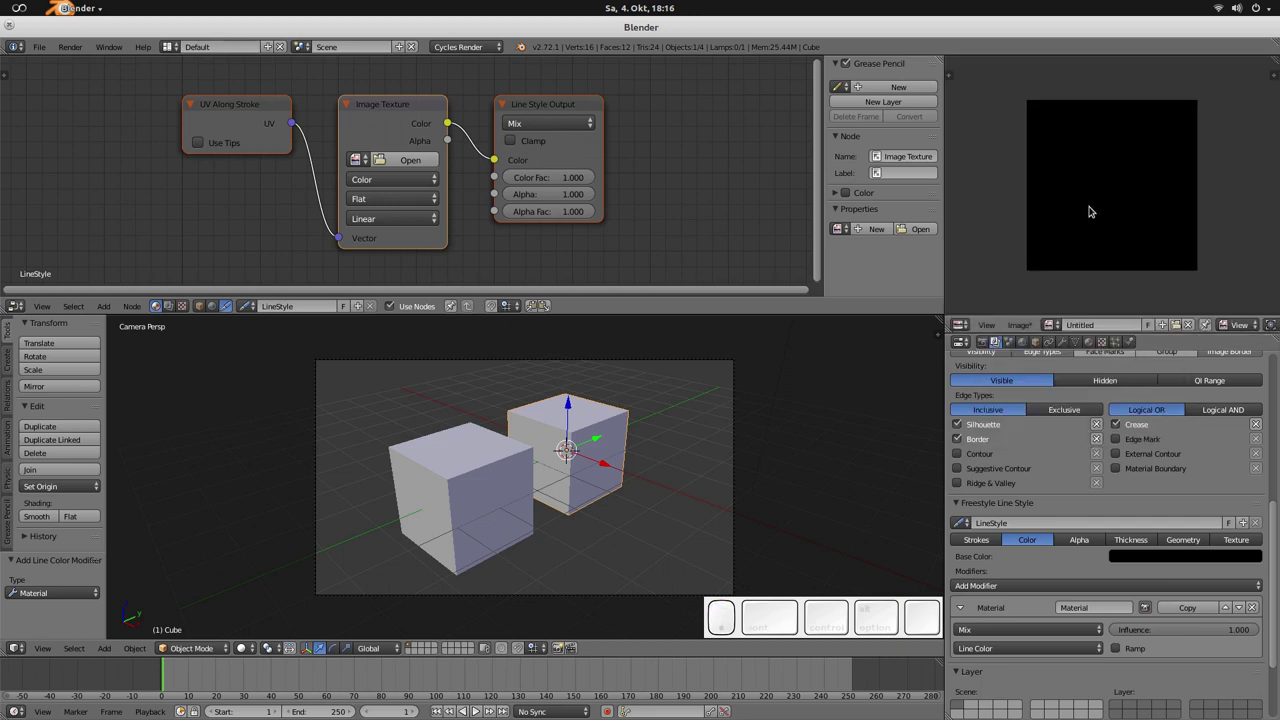
click(1238, 325)
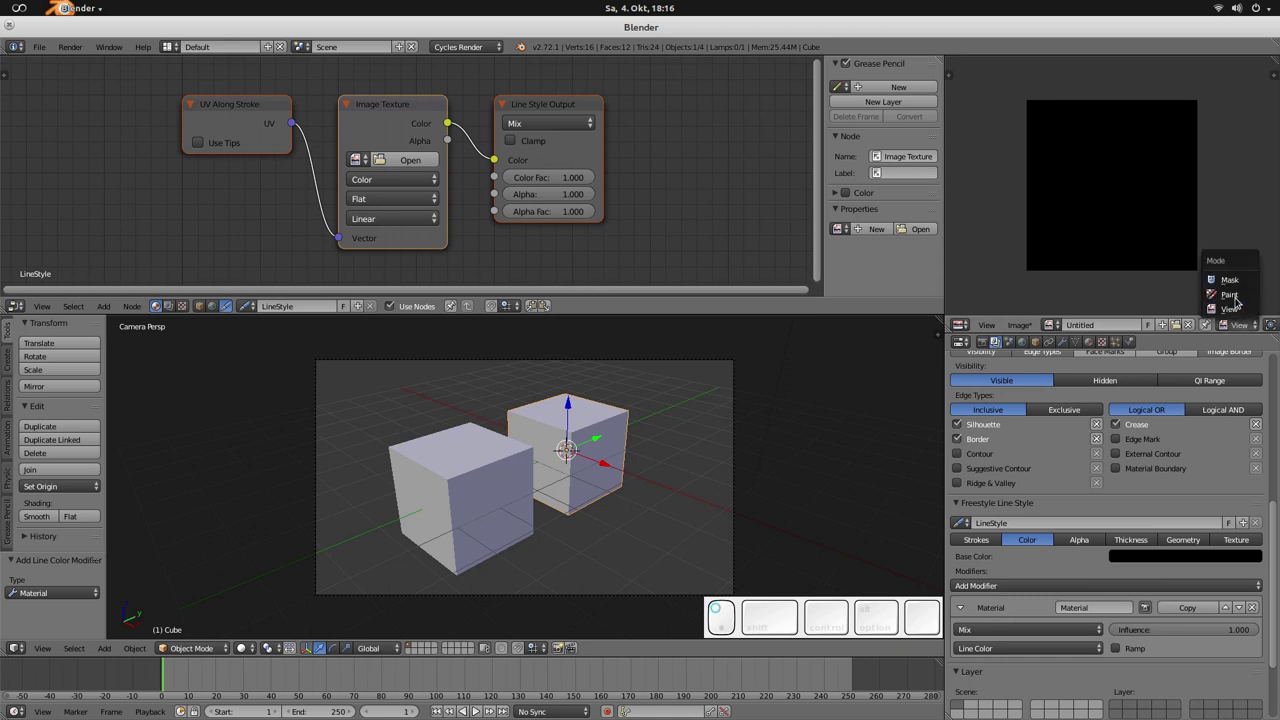
click(1232, 296)
mouse_move(1124, 130)
mouse_down()
mouse_move(1076, 164)
mouse_move(1107, 218)
mouse_move(1149, 166)
mouse_move(1099, 142)
mouse_move(1128, 178)
mouse_up()
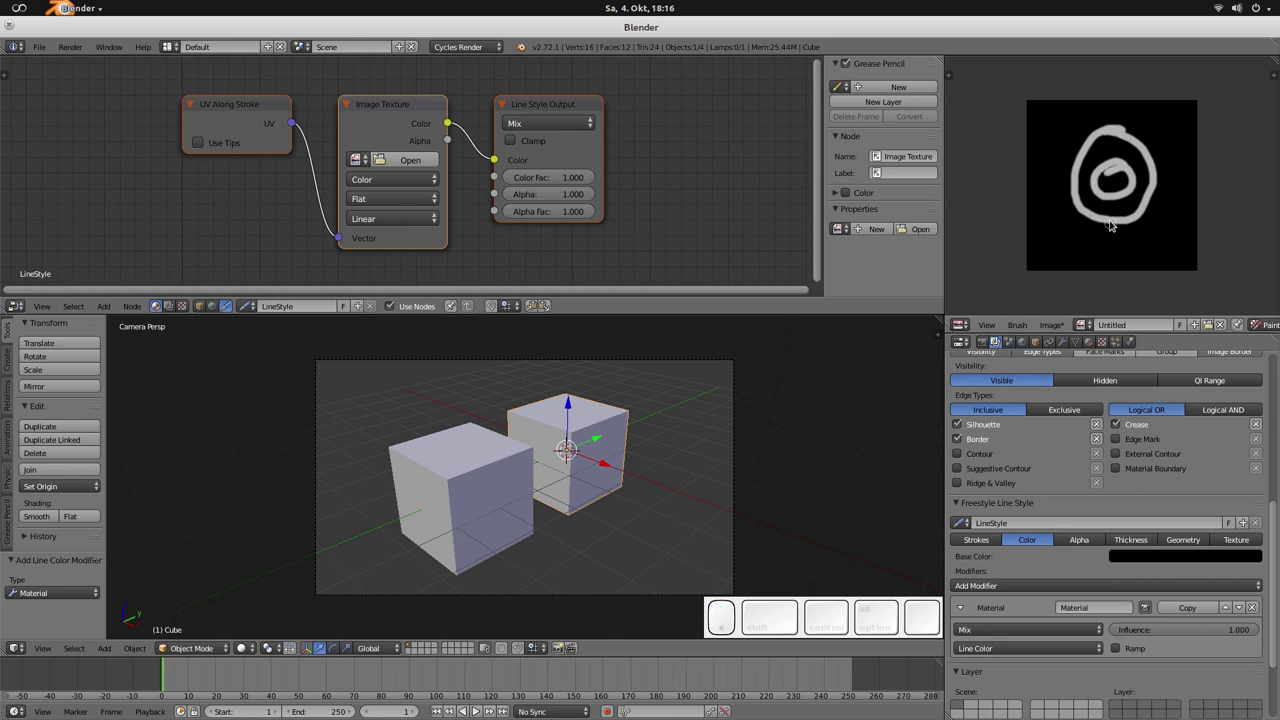
mouse_move(1110, 226)
mouse_down()
mouse_move(1074, 238)
mouse_move(1157, 231)
mouse_move(1112, 243)
mouse_move(1108, 262)
mouse_move(1111, 240)
mouse_move(1069, 237)
mouse_move(1170, 234)
mouse_up()
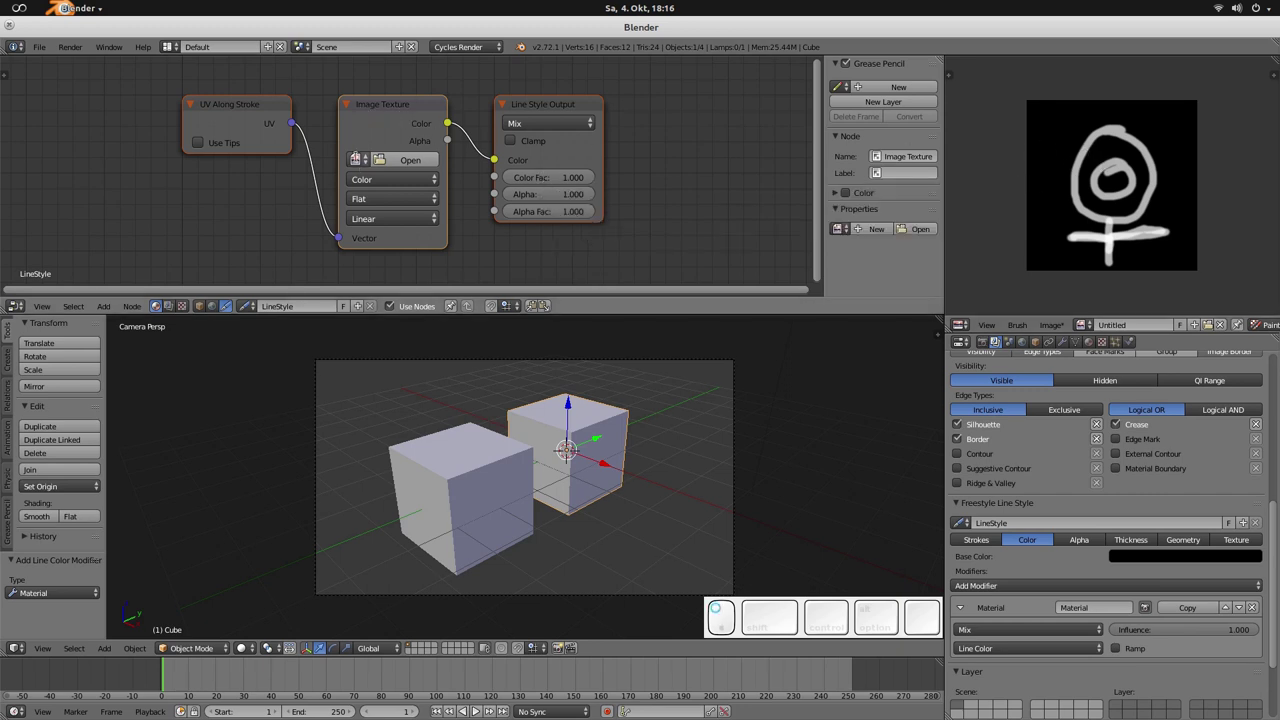
Step: Load the painted Untitled image into the Image Texture node and render the textured strokes
click(357, 160)
click(375, 197)
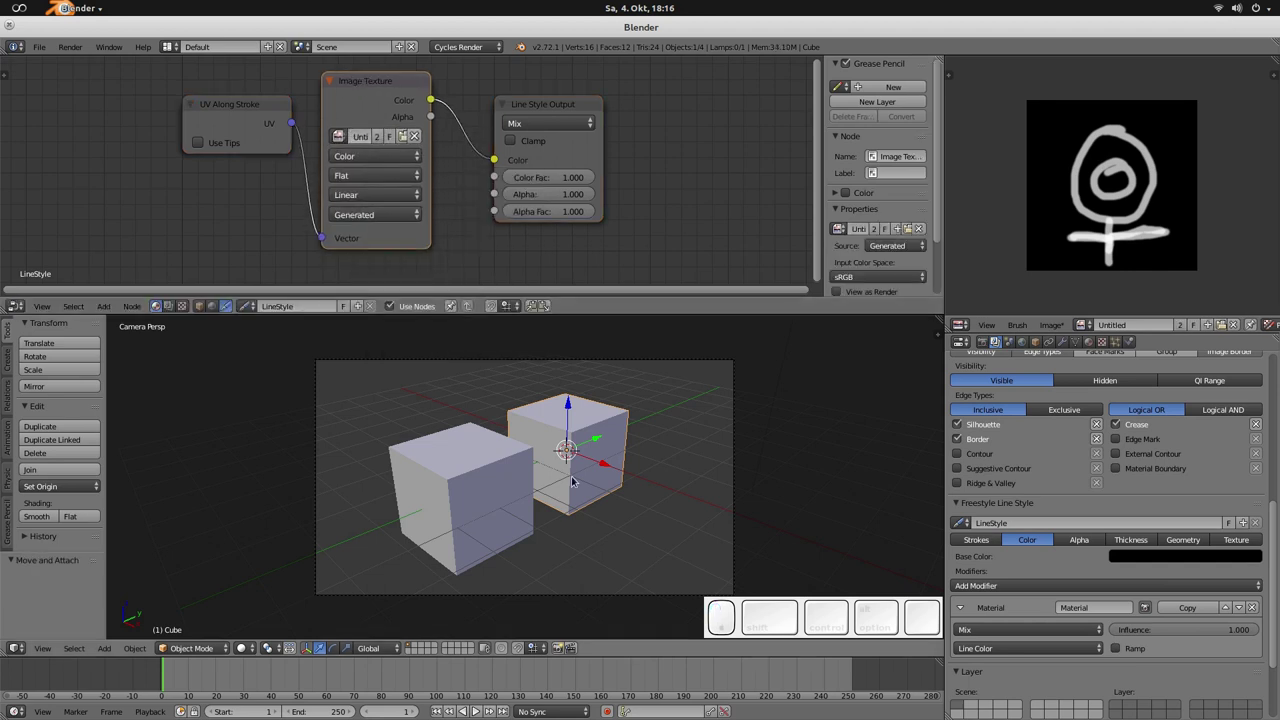
key(F12)
scroll(400, 502, up, 8)
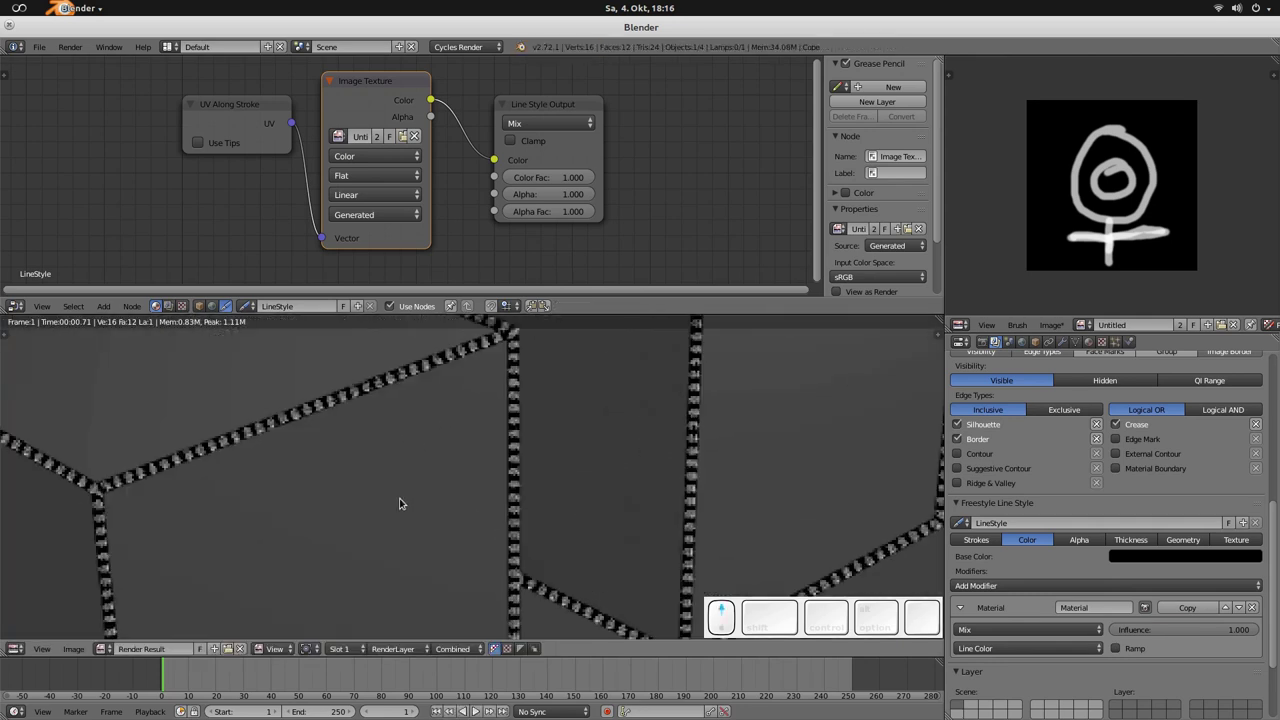
scroll(391, 500, down, 4)
key(Escape)
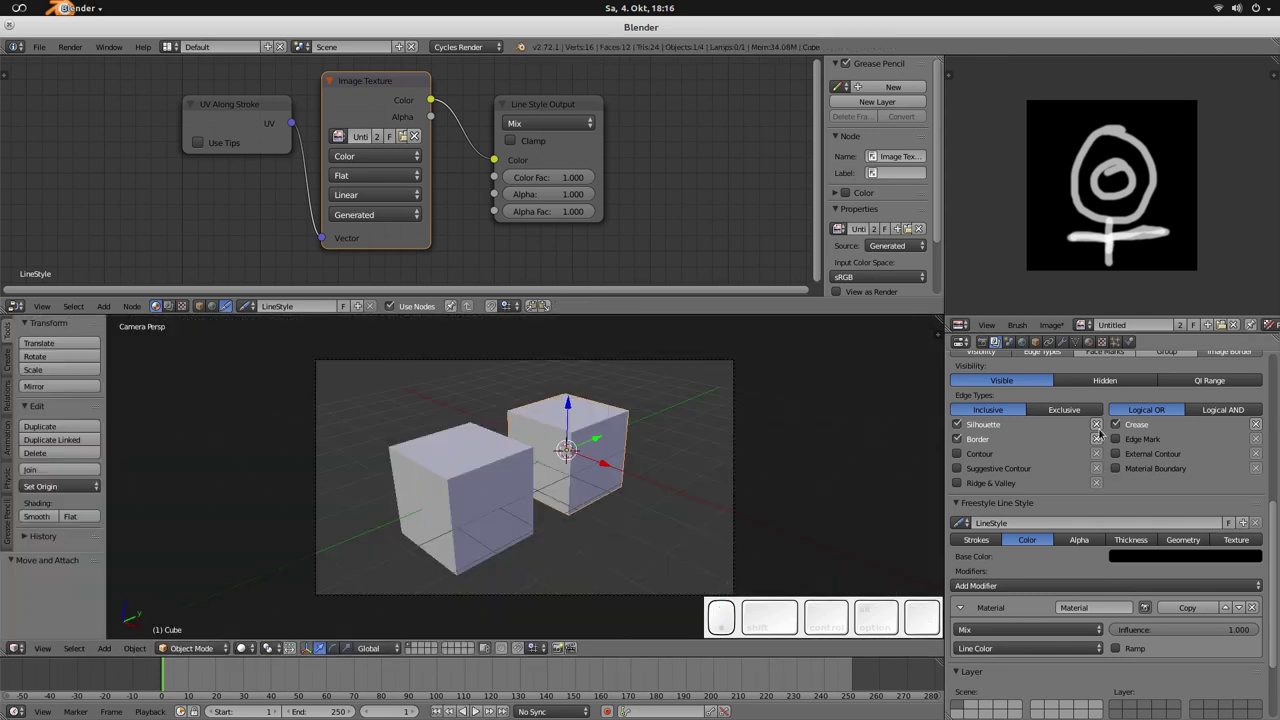
Step: Raise the Freestyle line thickness to 31.2 px and render to preview it
click(981, 342)
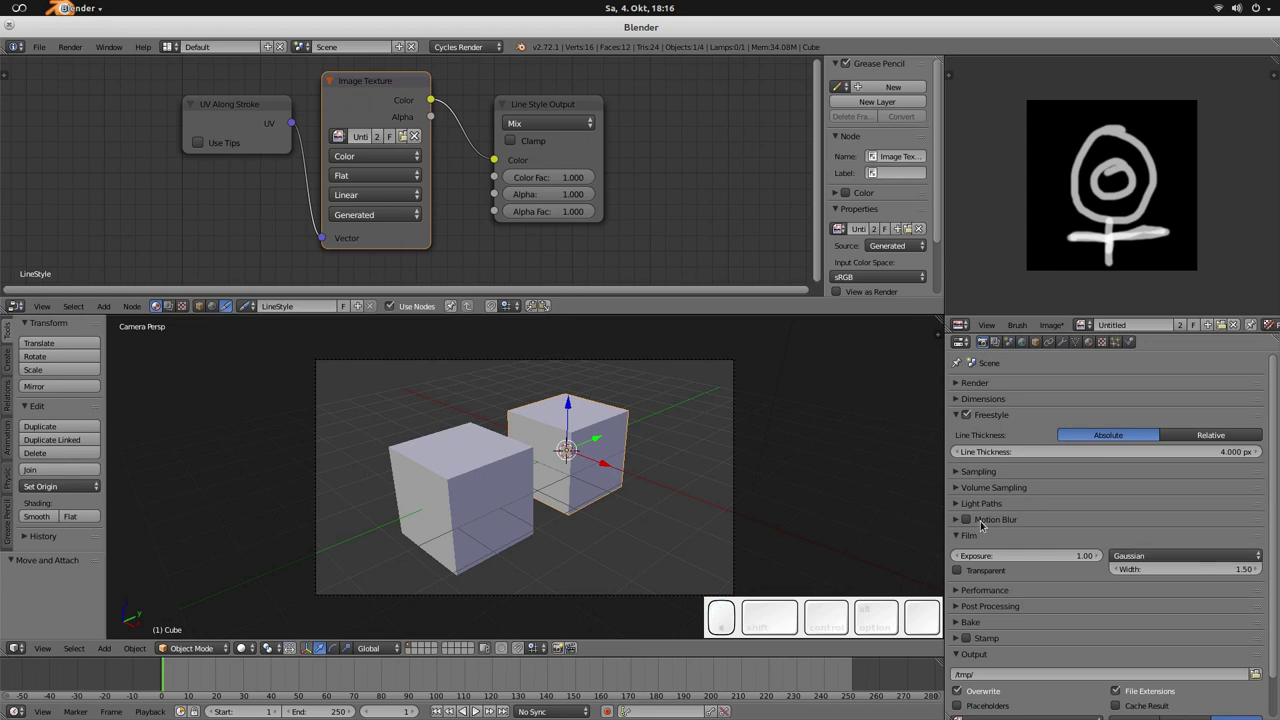
drag(1000, 451, 1115, 451)
key(F12)
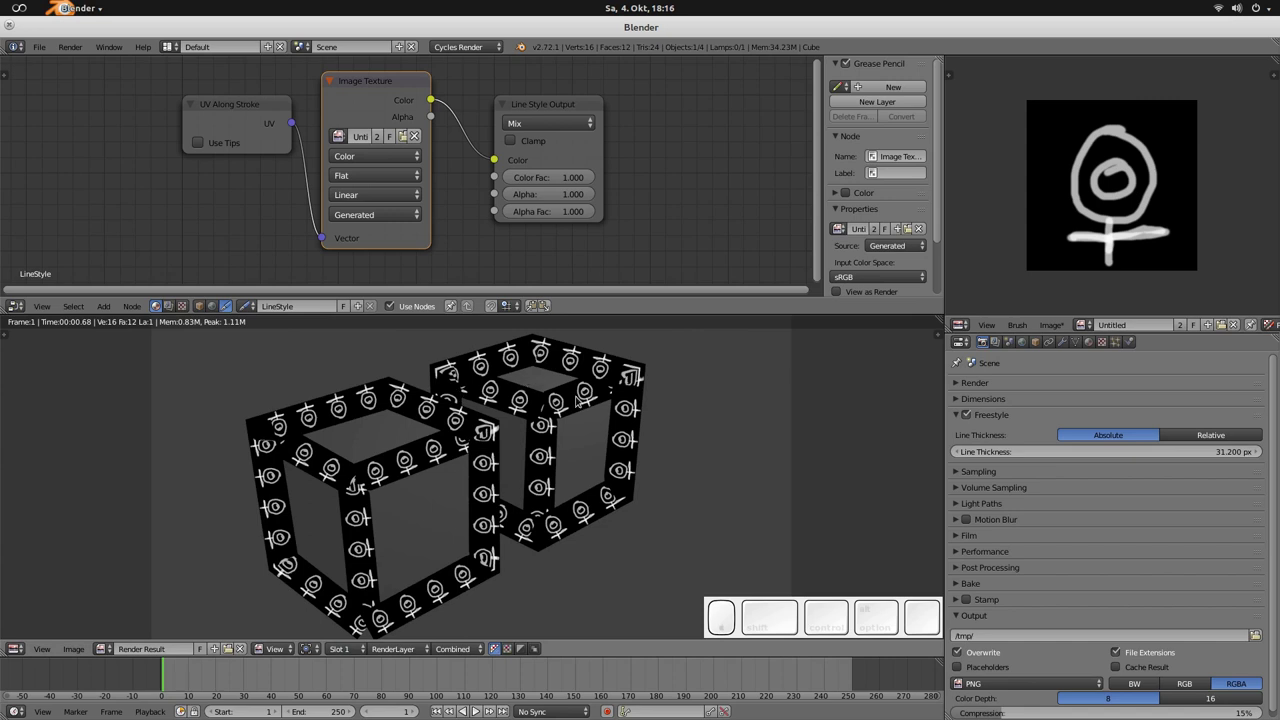
key(Escape)
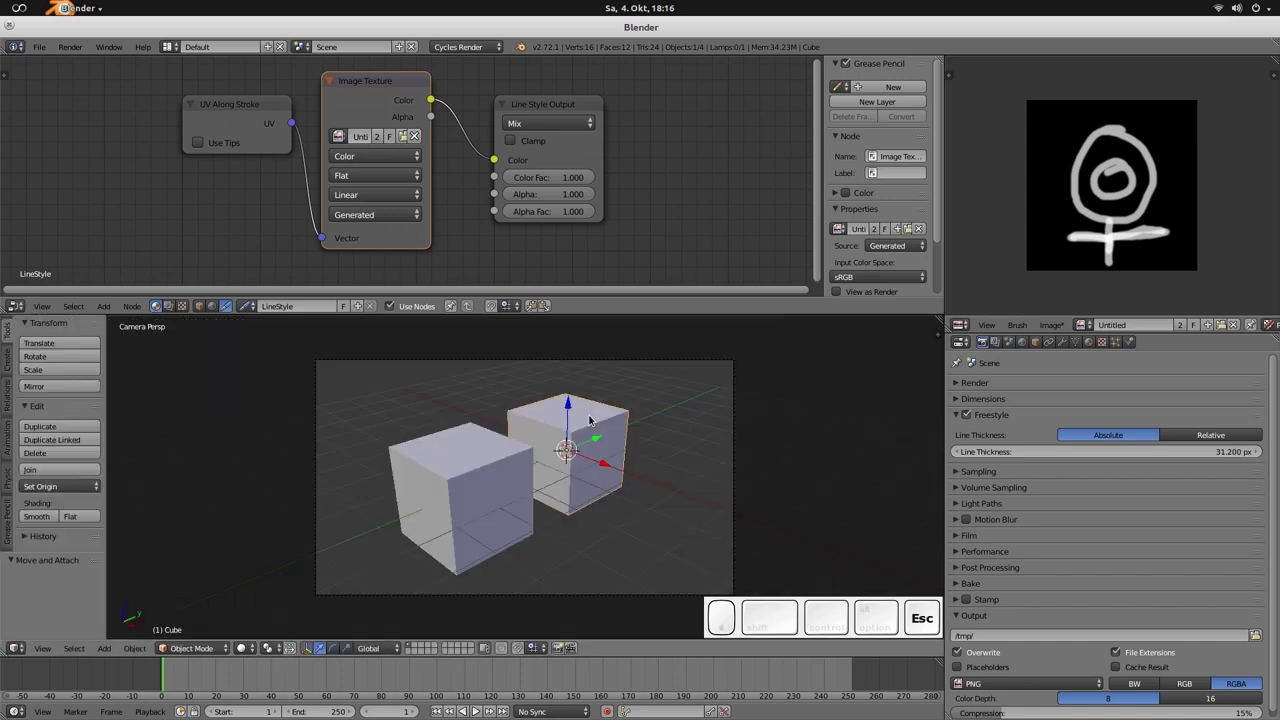
key(ctrl+shift)
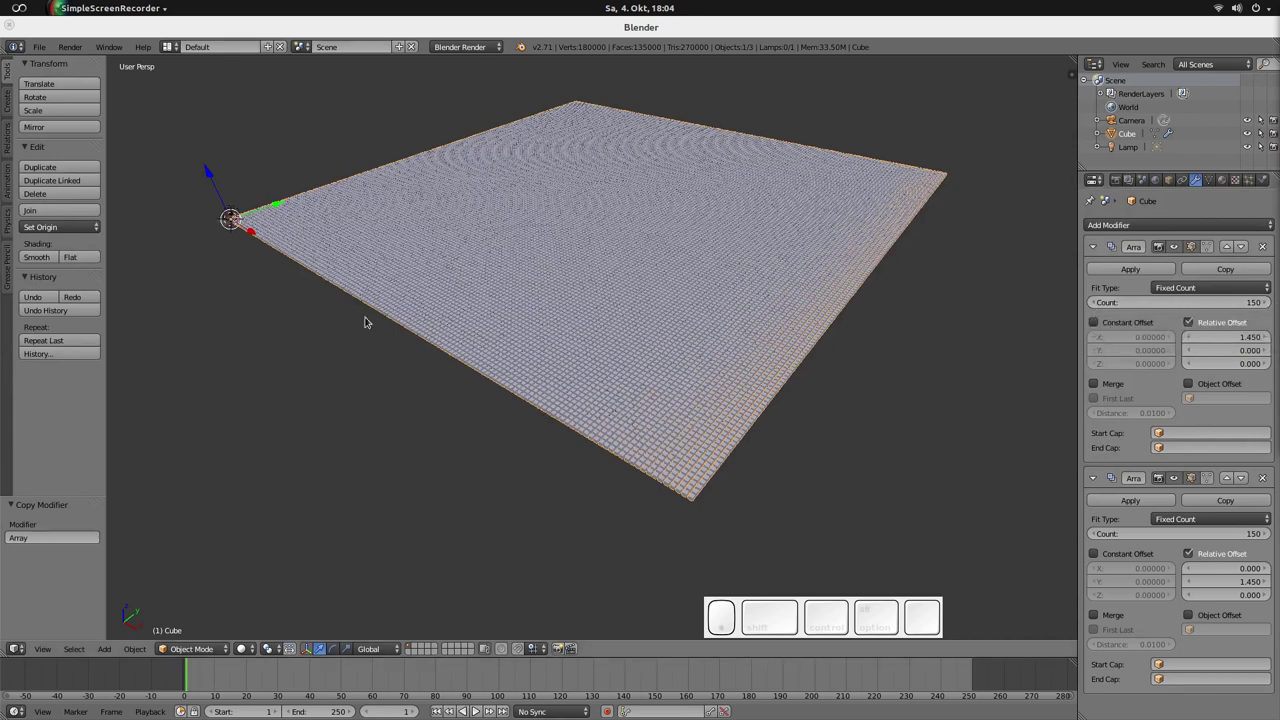
Step: Zoom around the cube grid and lower the first Array count from 150 to 148
scroll(540, 330, up, 8)
scroll(697, 338, down, 8)
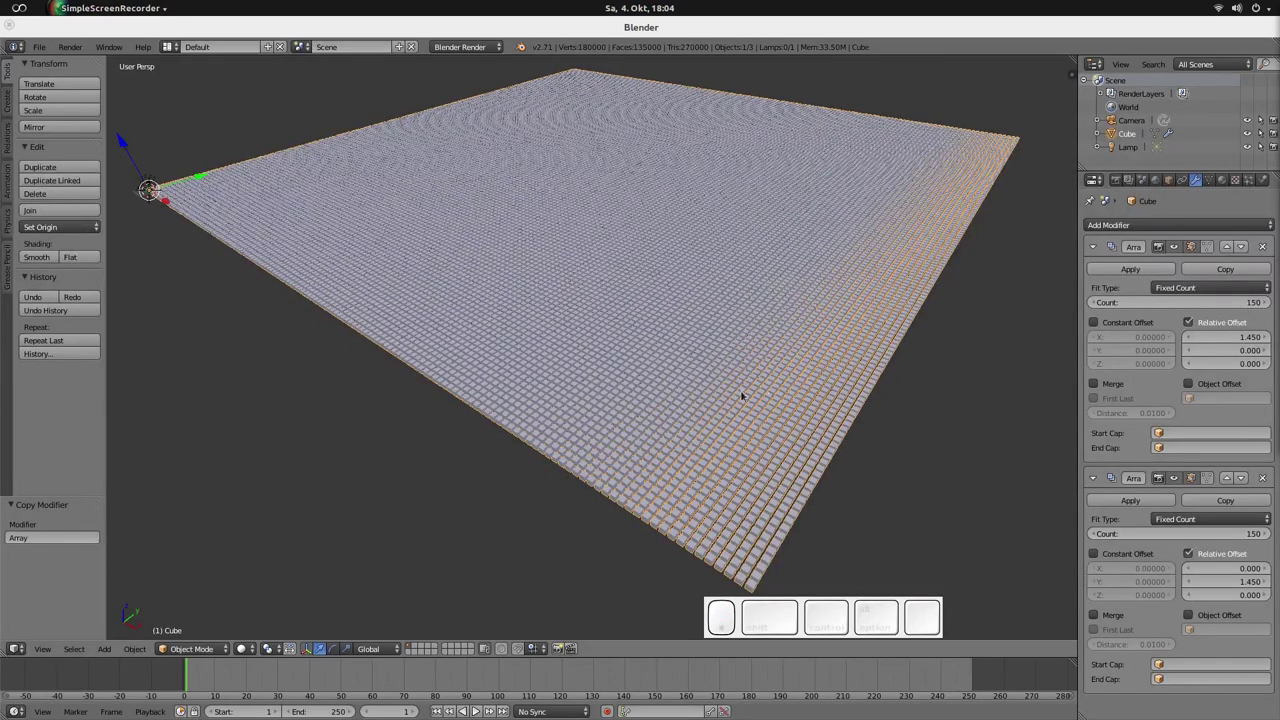
scroll(650, 270, down, 2)
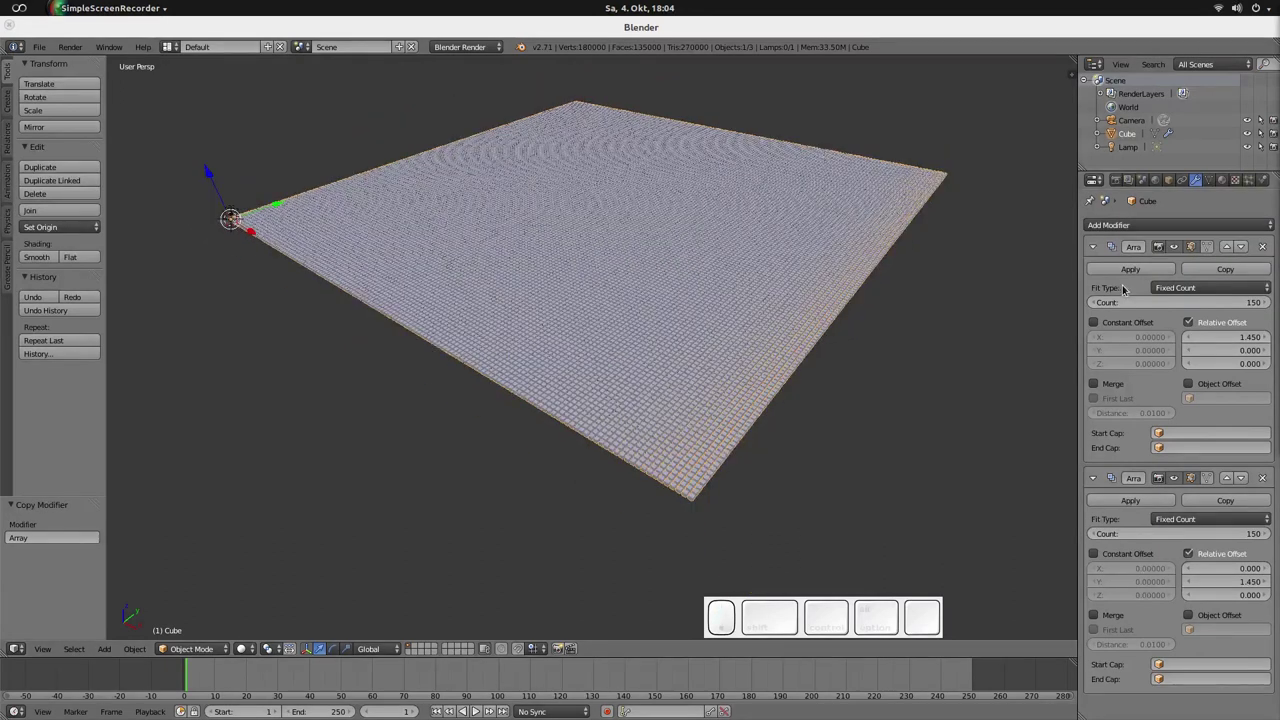
drag(1094, 306, 1095, 308)
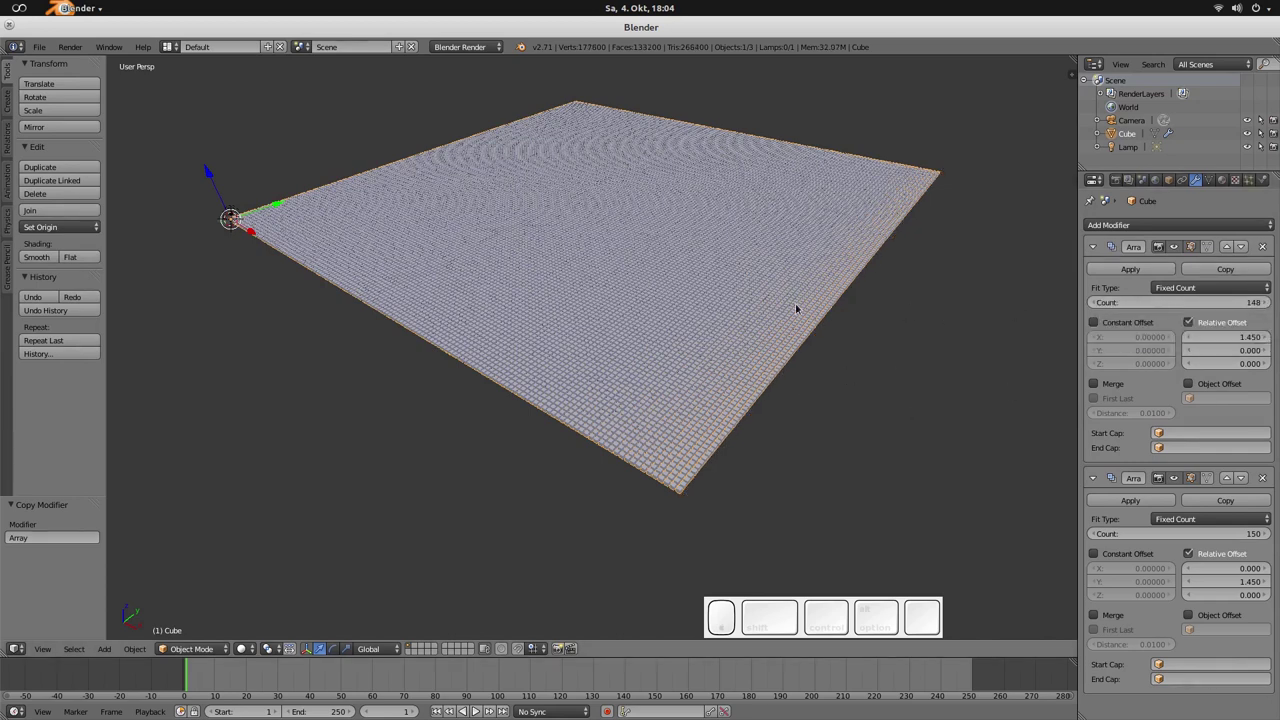
Step: In Blender 2.72.1, stretch the cube-grid plane by setting the first Array count to 400
key(alt+Tab)
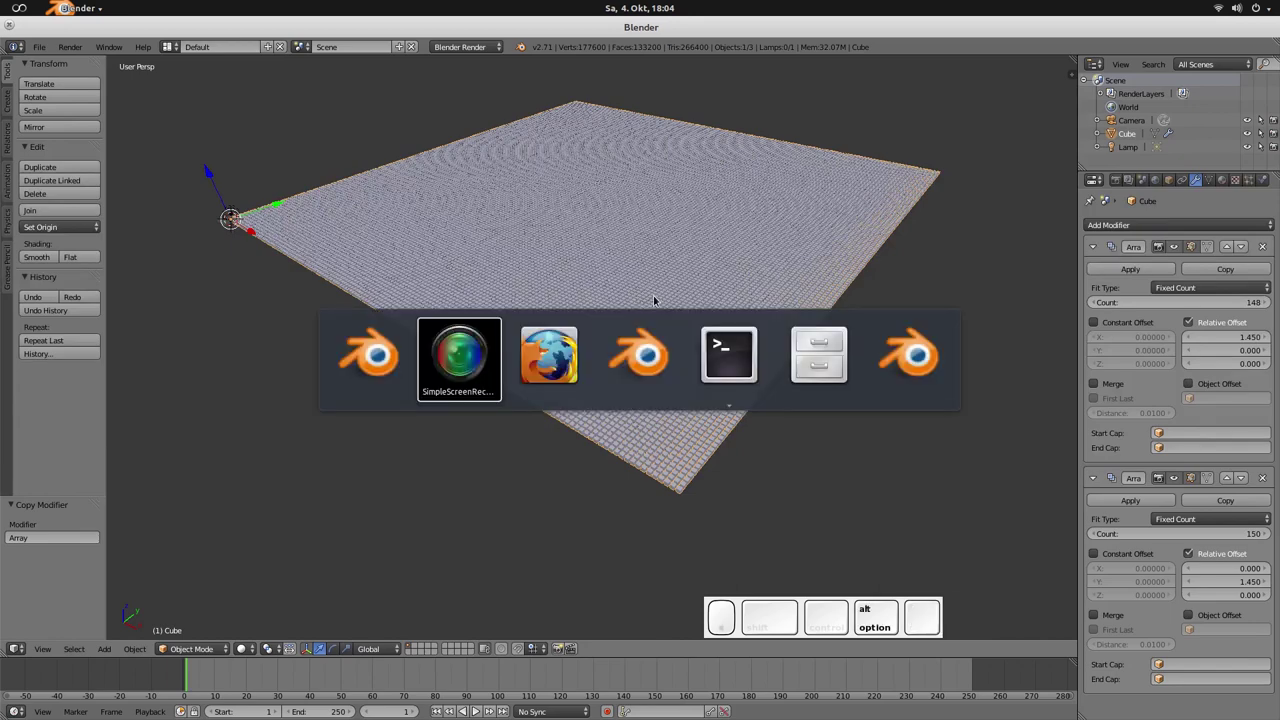
key(alt+Tab)
key(alt+Tab)
middle_drag(597, 343, 740, 346)
key(Caps_Lock)
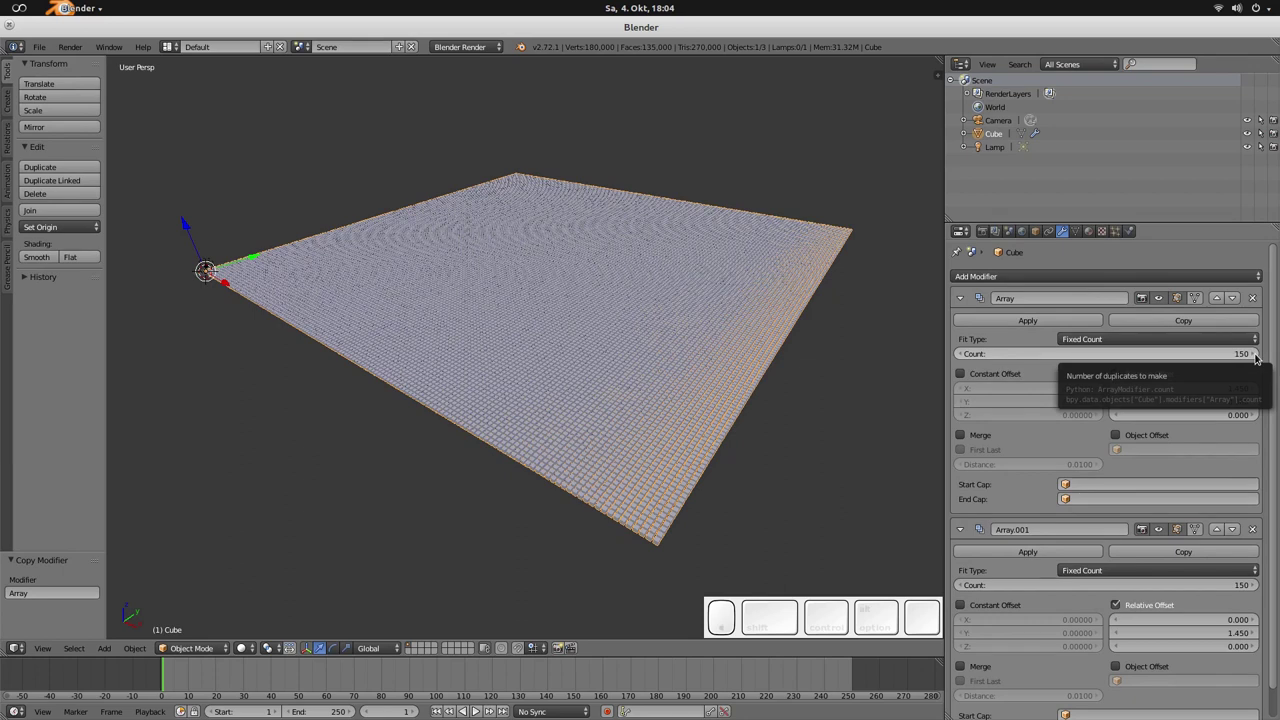
click(1255, 354)
click(1255, 354)
click(1255, 354)
click(1255, 354)
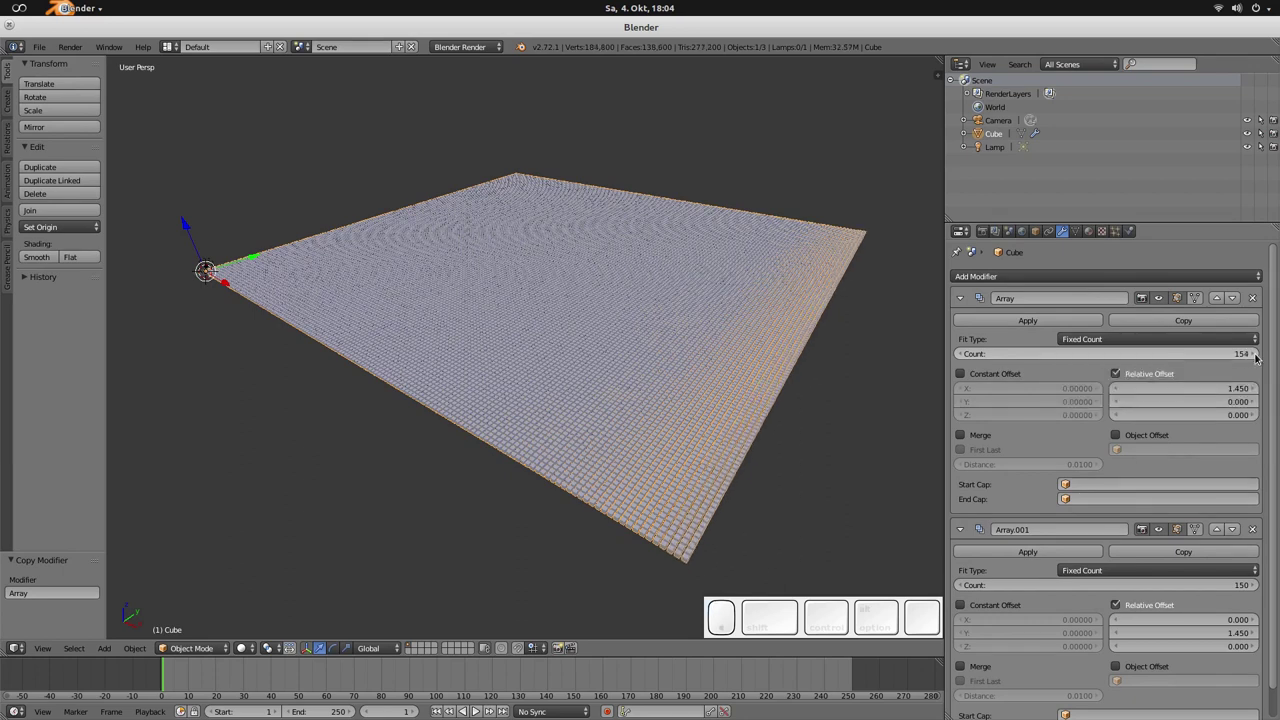
click(1255, 354)
click(1255, 354)
shift+middle_drag(706, 397, 665, 380)
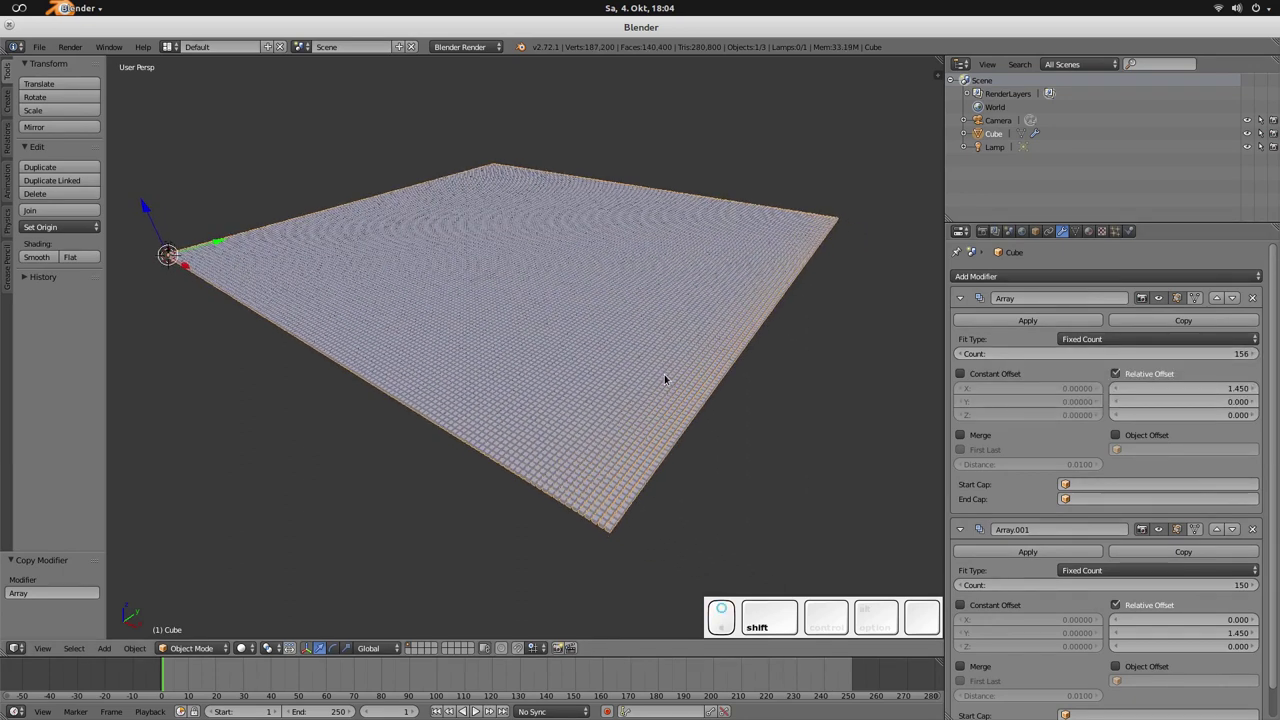
click(1125, 354)
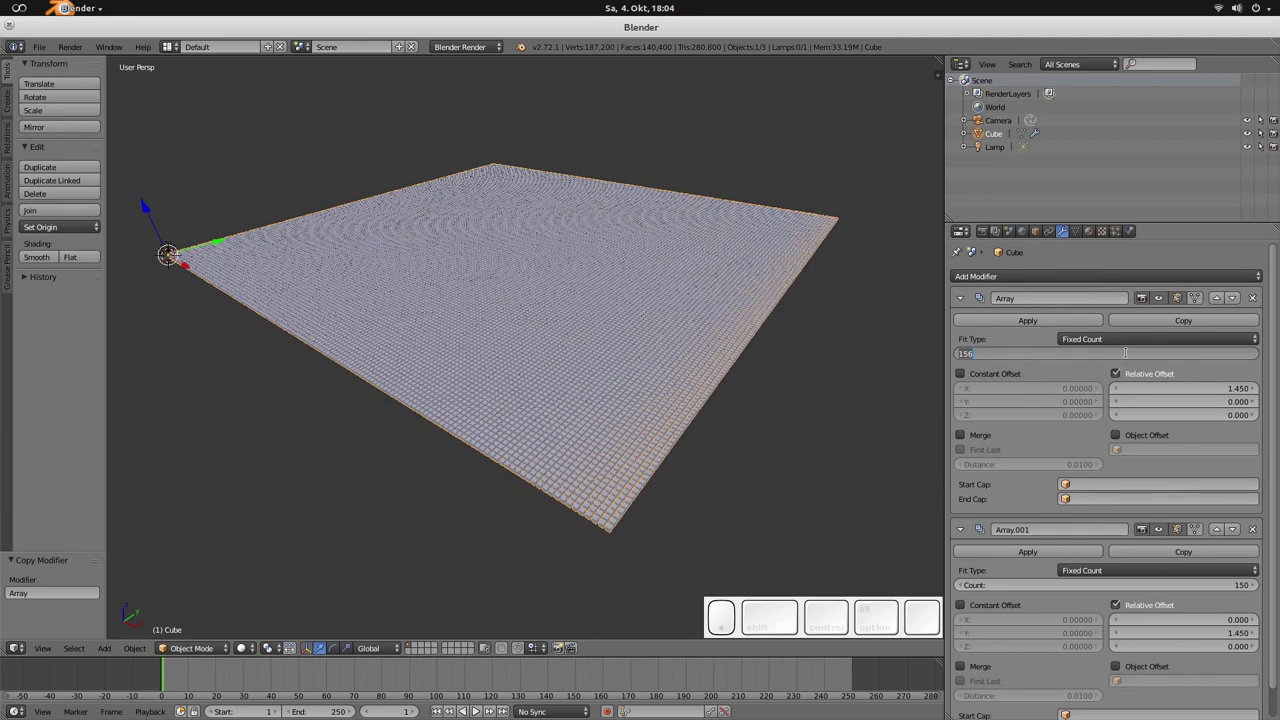
text(400)
key(Return)
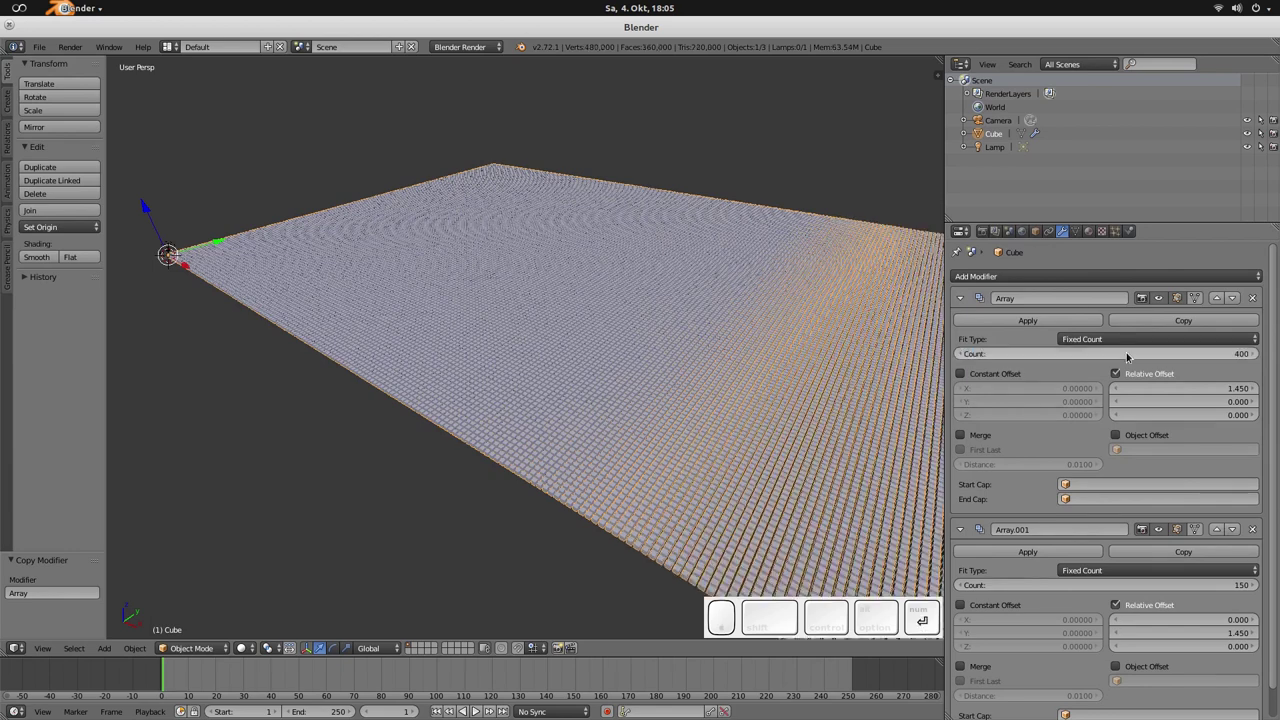
Step: Shorten the plane by dragging the Array count down from 400 to about 108
scroll(645, 385, down, 3)
scroll(645, 385, down, 2)
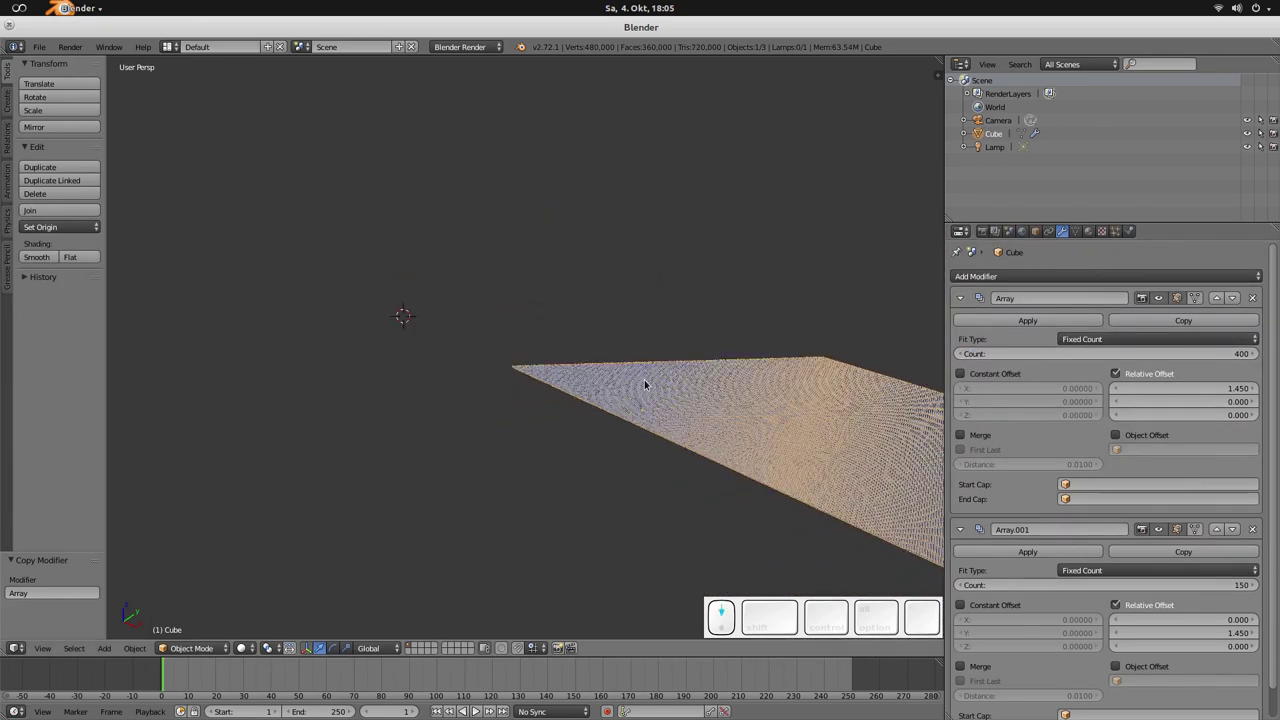
scroll(760, 411, down, 2)
shift+middle_drag(793, 435, 706, 406)
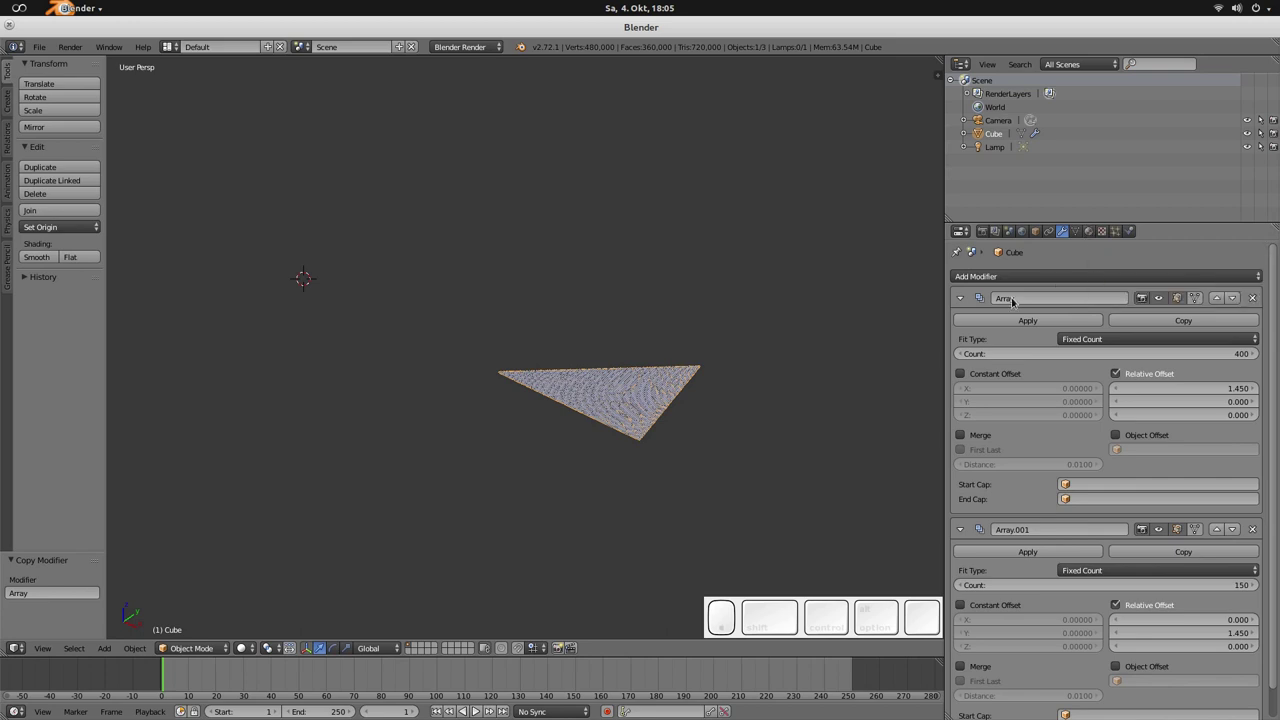
scroll(714, 390, up, 5)
scroll(714, 391, up, 2)
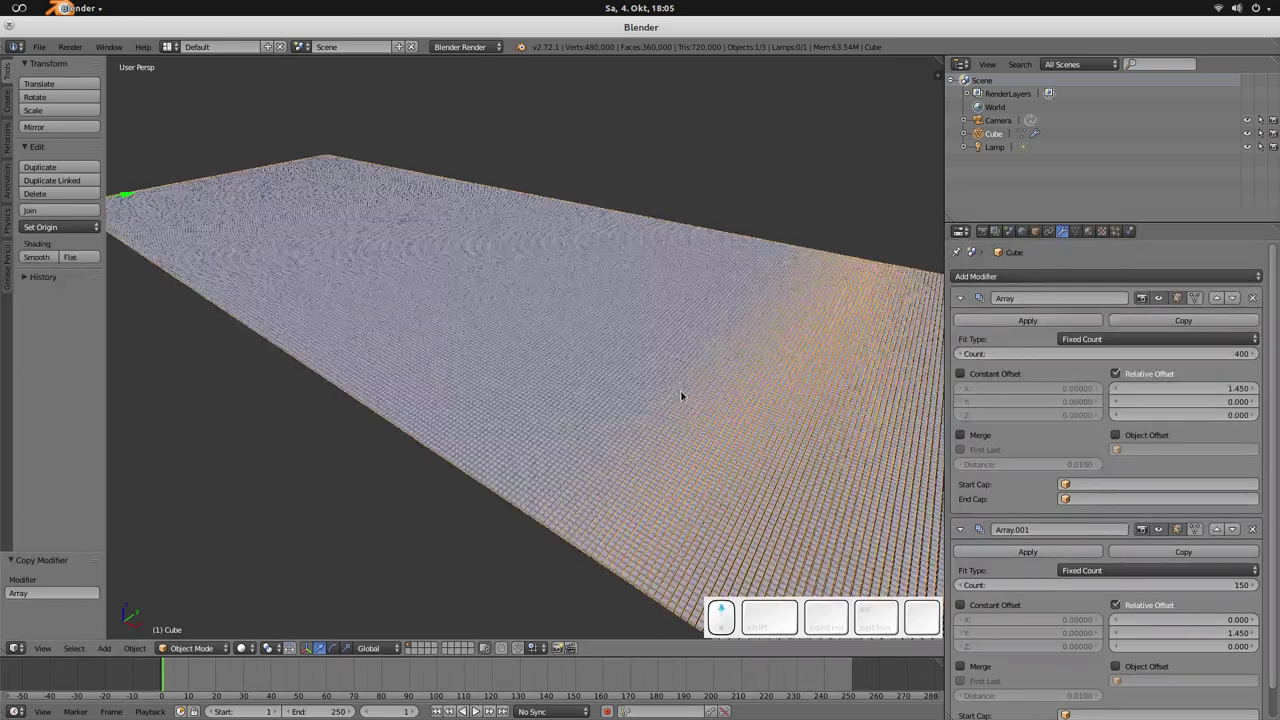
drag(1110, 354, 980, 354)
middle_drag(332, 246, 531, 389)
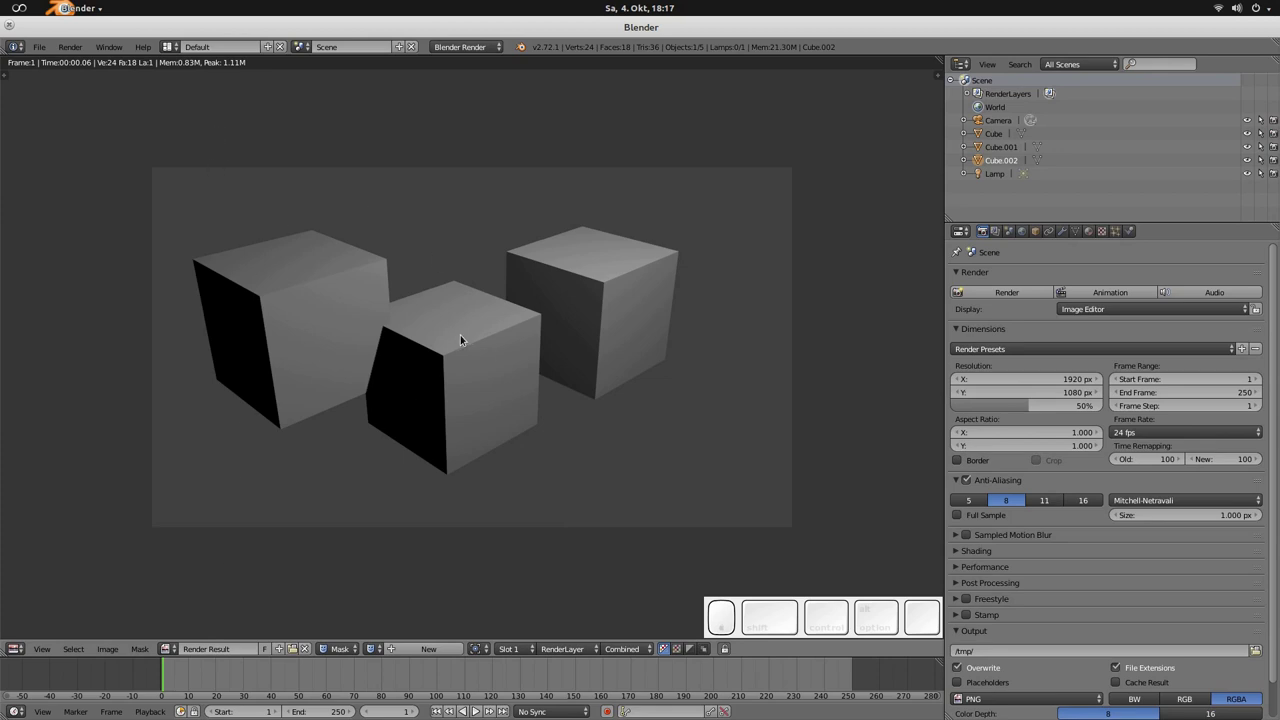
Step: Switch the Image Editor to Mask mode and draw a closed outline around the three cubes
click(340, 649)
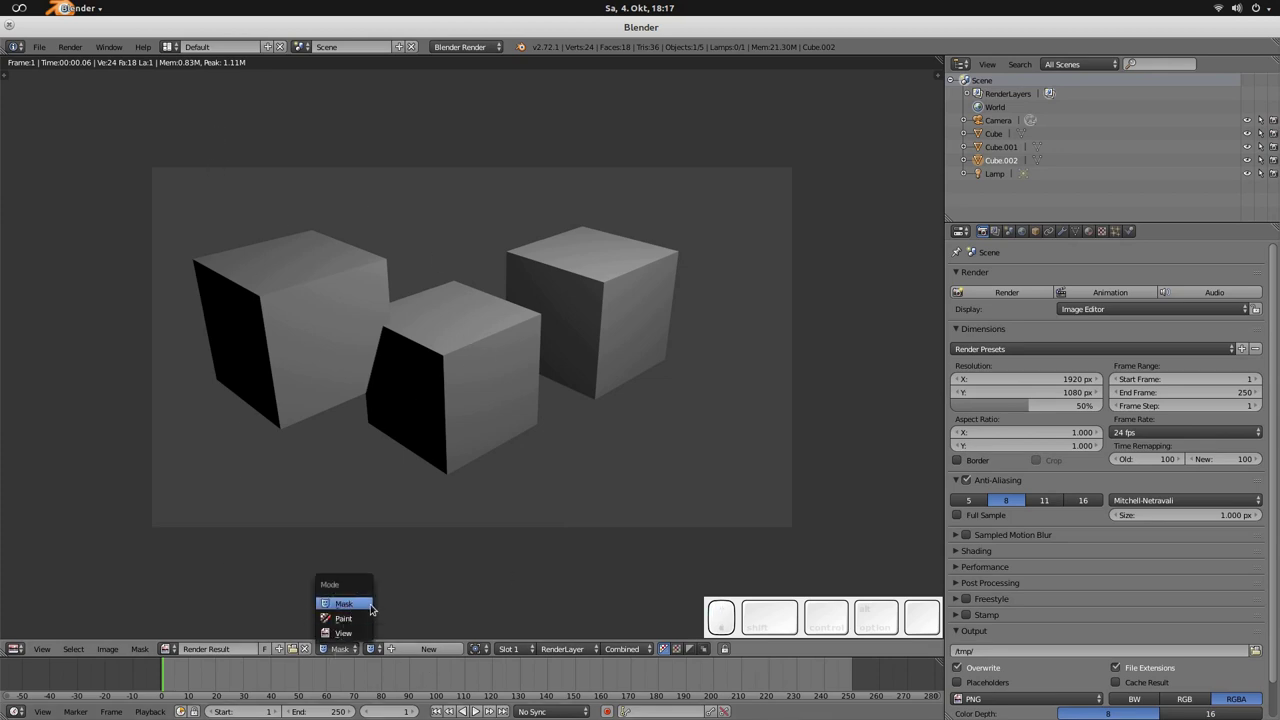
click(366, 605)
ctrl+click(330, 486)
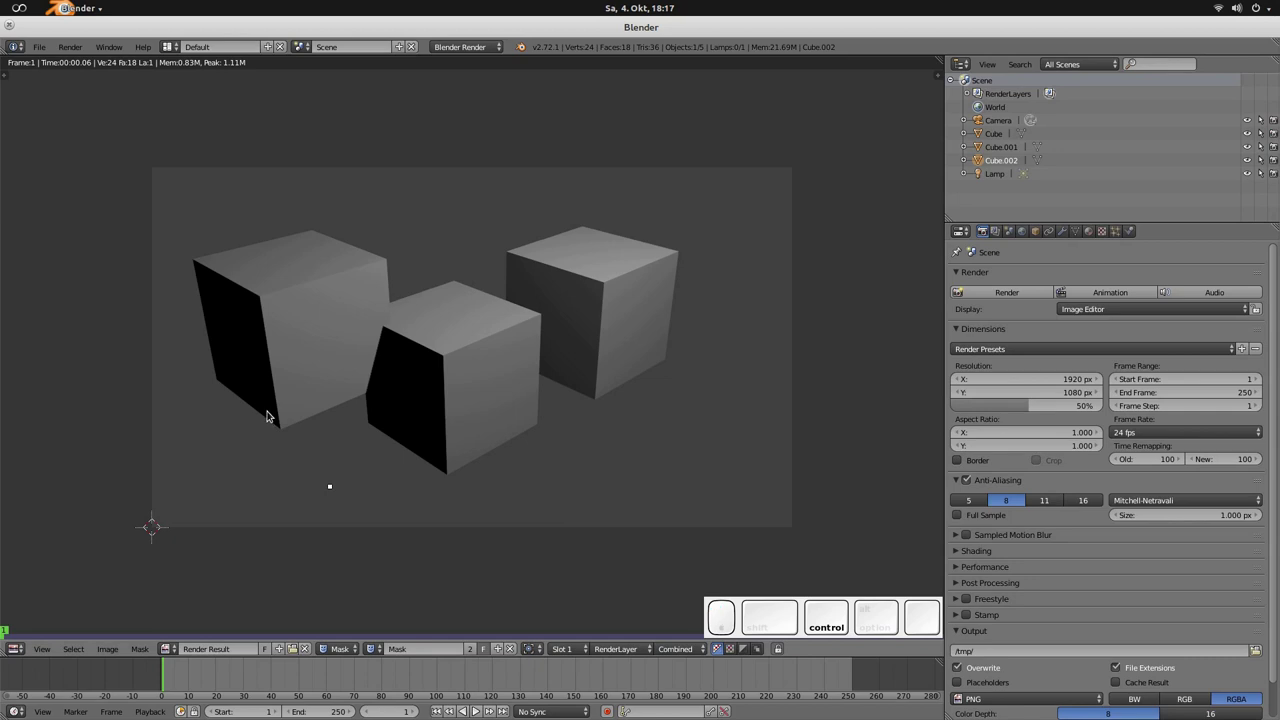
ctrl+click(263, 395)
ctrl+click(285, 292)
ctrl+click(358, 246)
ctrl+click(578, 258)
ctrl+click(627, 293)
ctrl+click(593, 372)
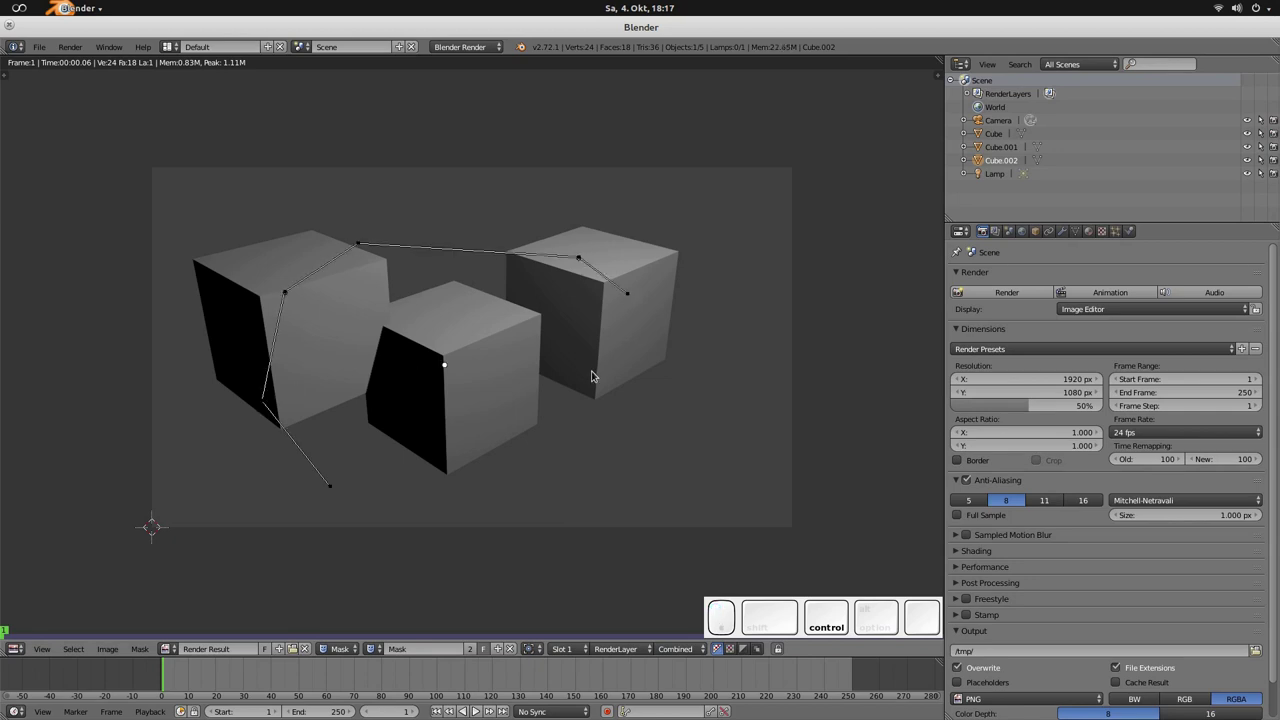
ctrl+click(556, 433)
ctrl+click(428, 461)
key(alt+c)
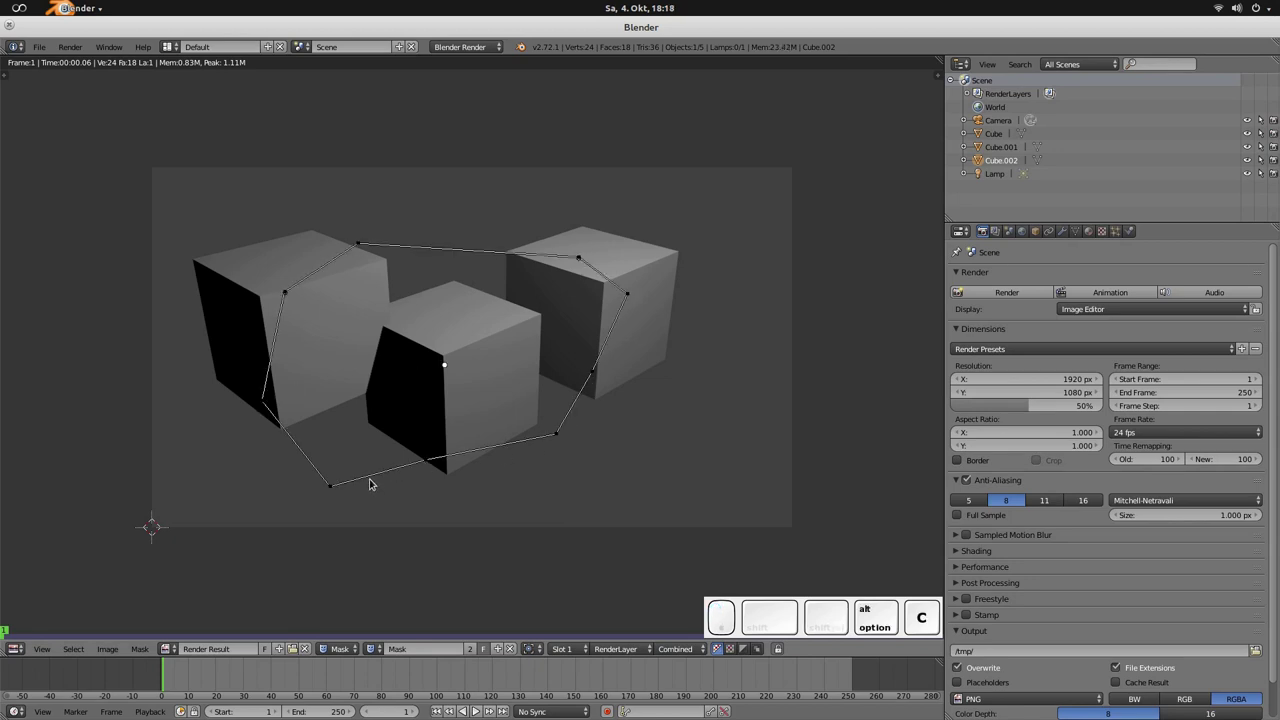
Step: Move the bottom mask point down and give the lower points Auto handles
drag(428, 464, 462, 490)
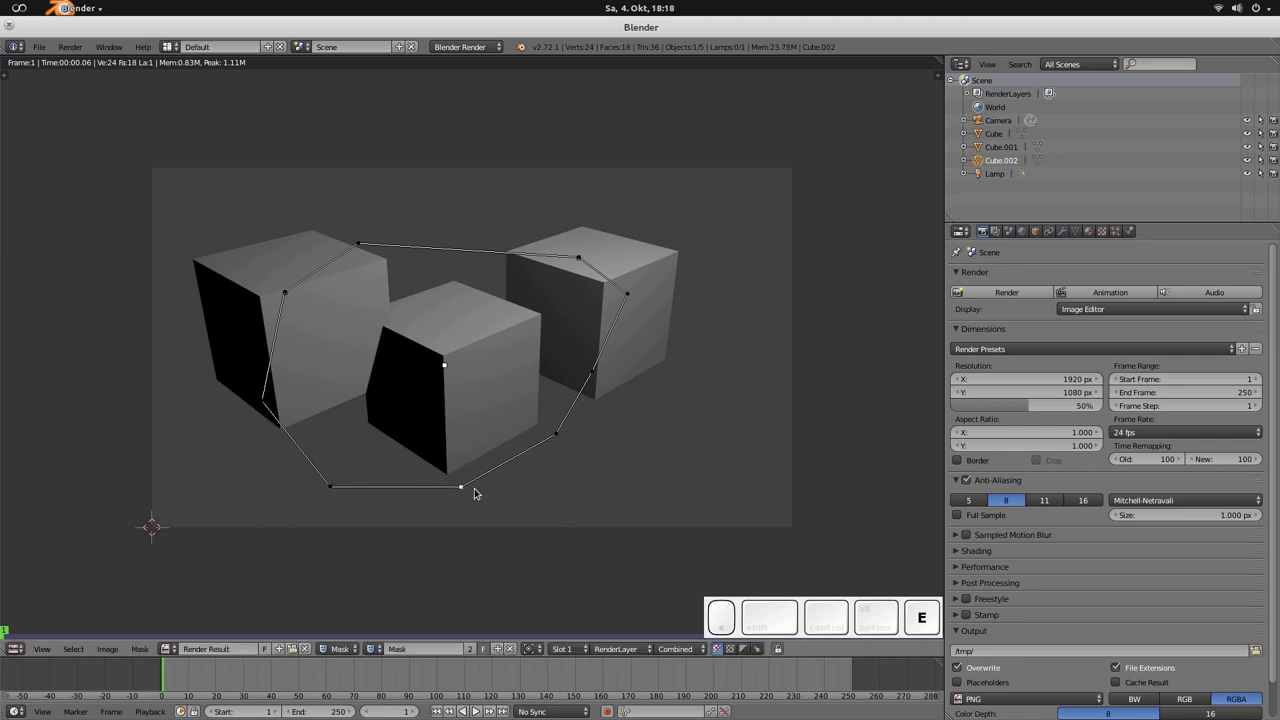
key(v)
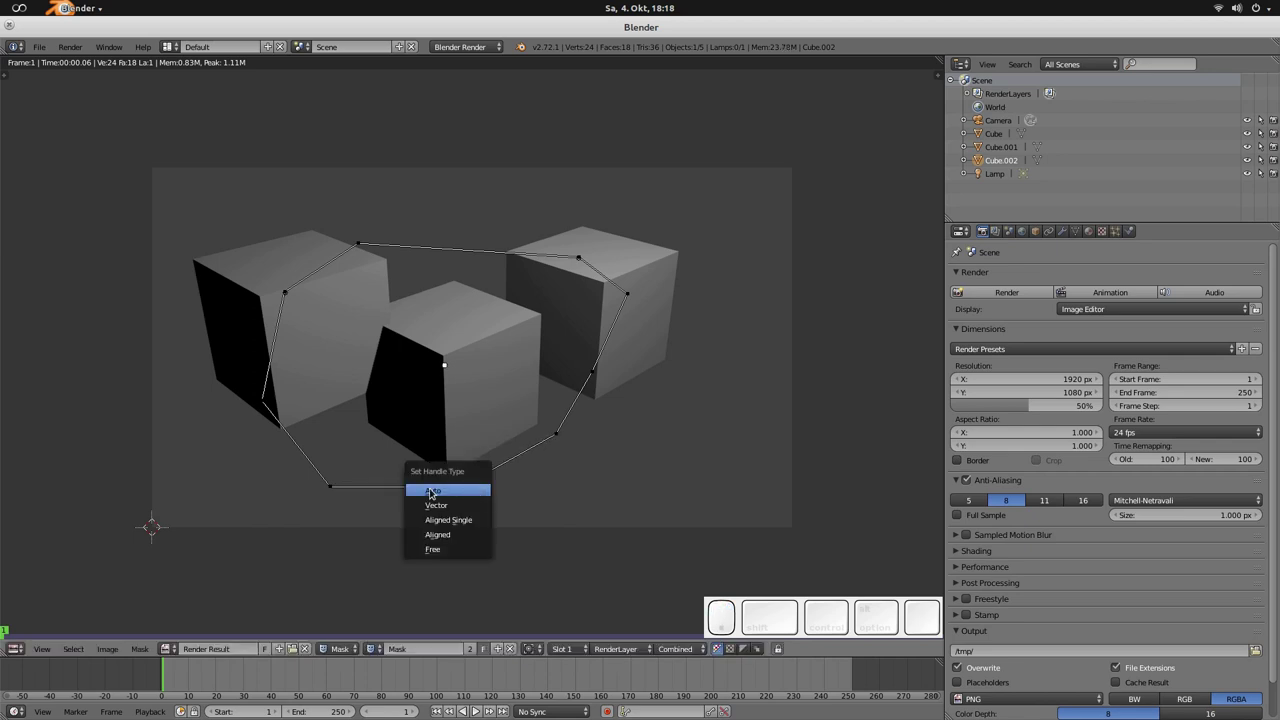
click(434, 492)
key(v)
click(561, 444)
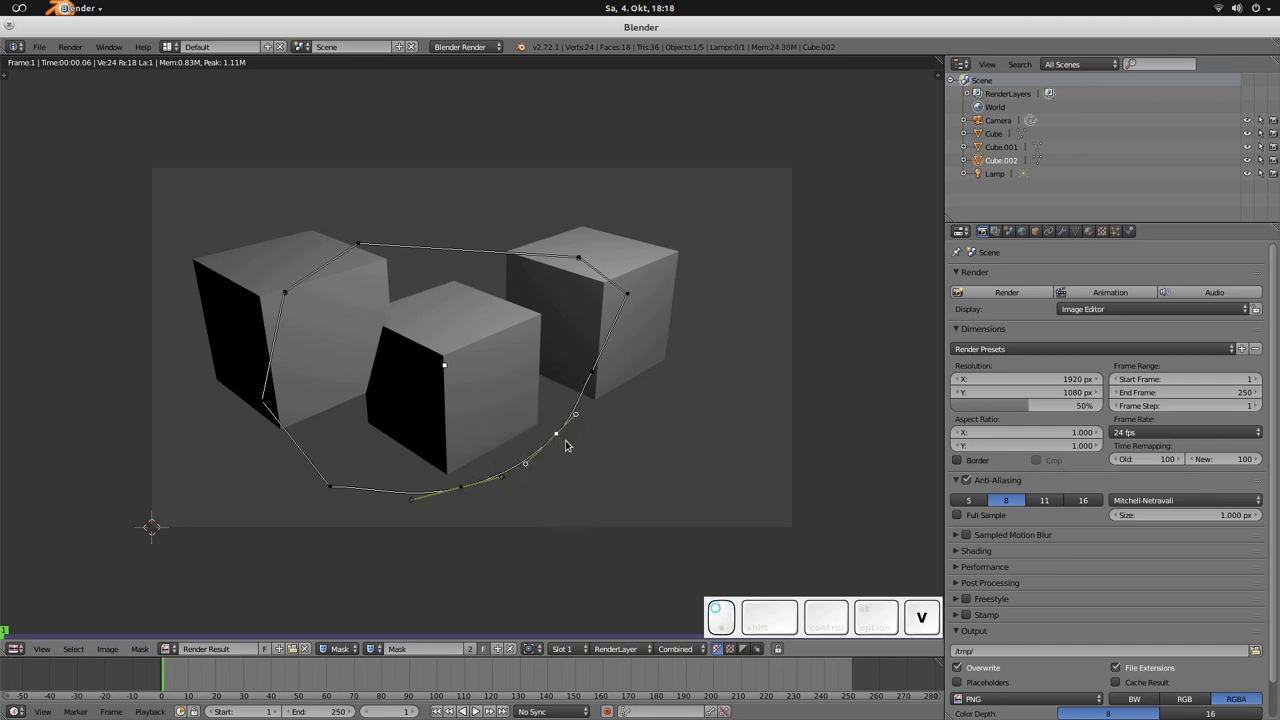
Step: Enable Fill on the mask and display it as a Combined overlay
key(n)
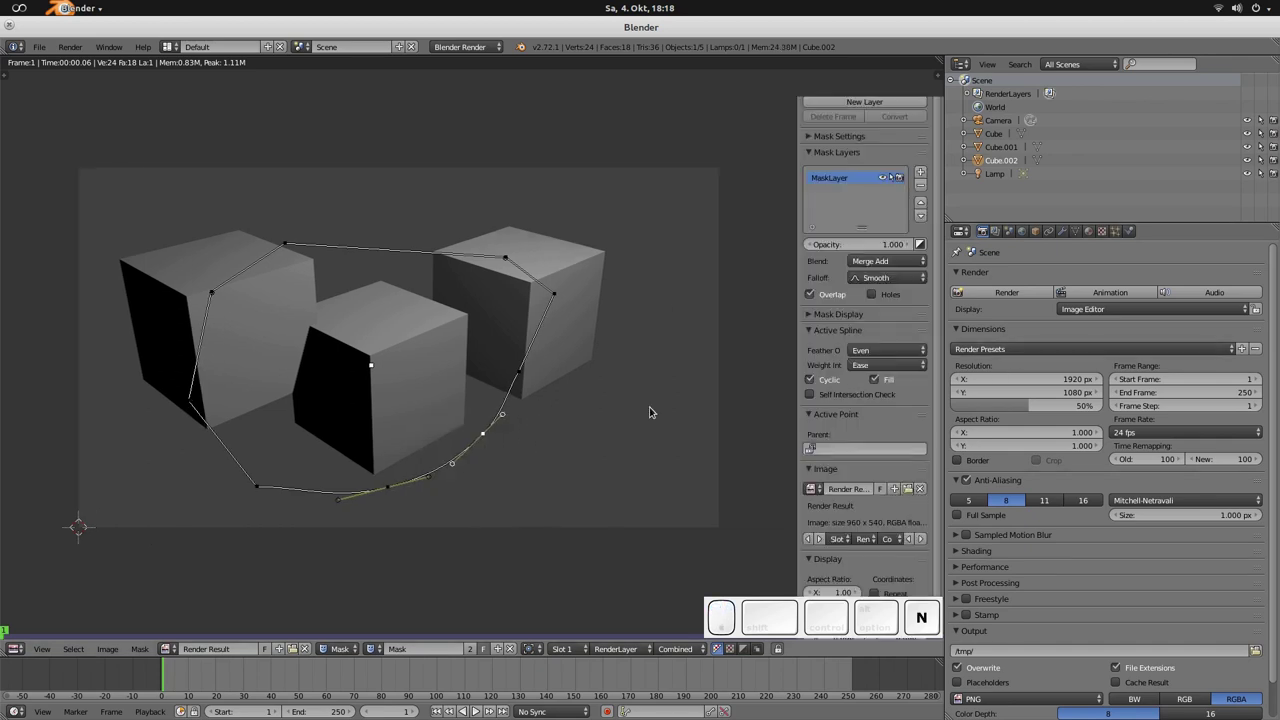
scroll(840, 430, down, 2)
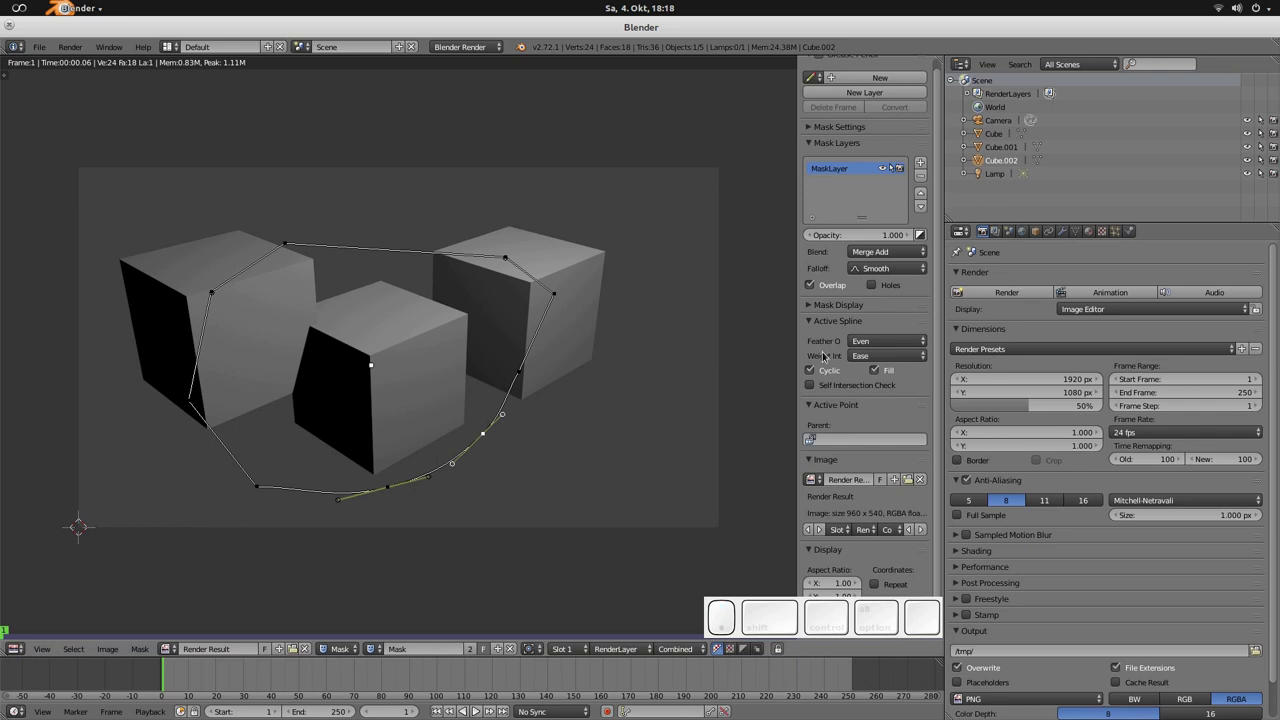
click(824, 305)
click(873, 410)
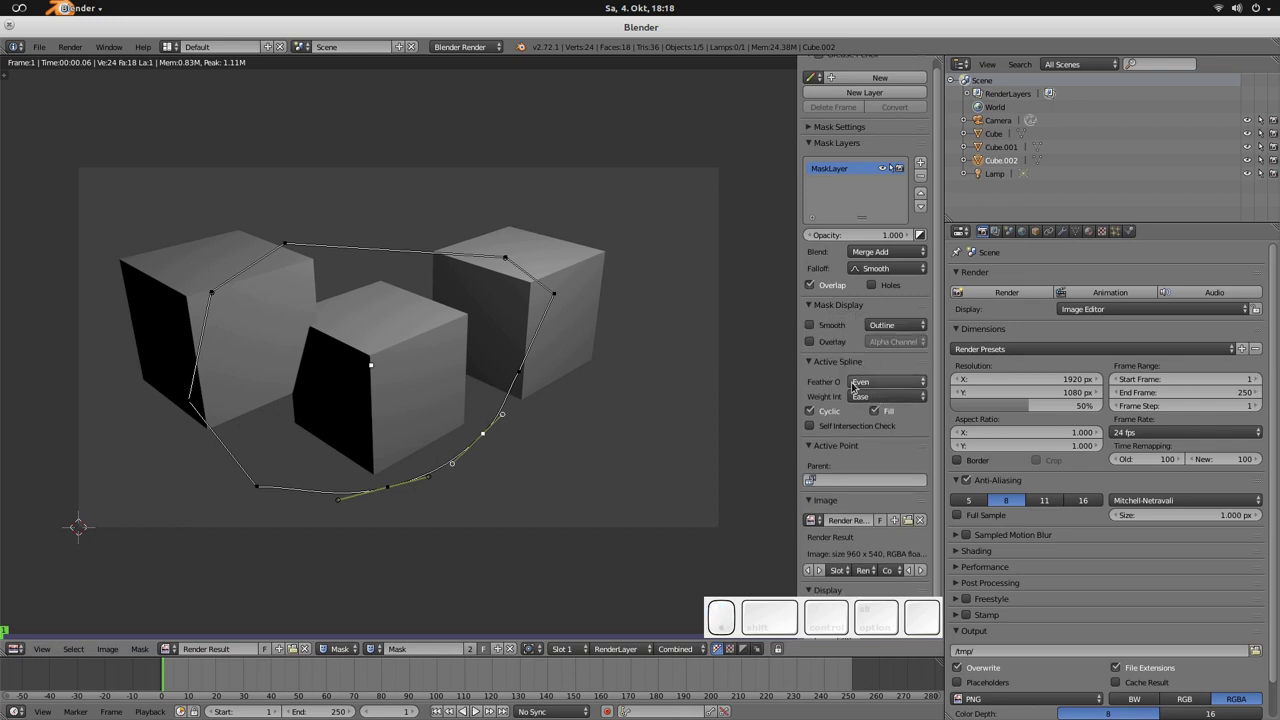
click(824, 342)
click(893, 341)
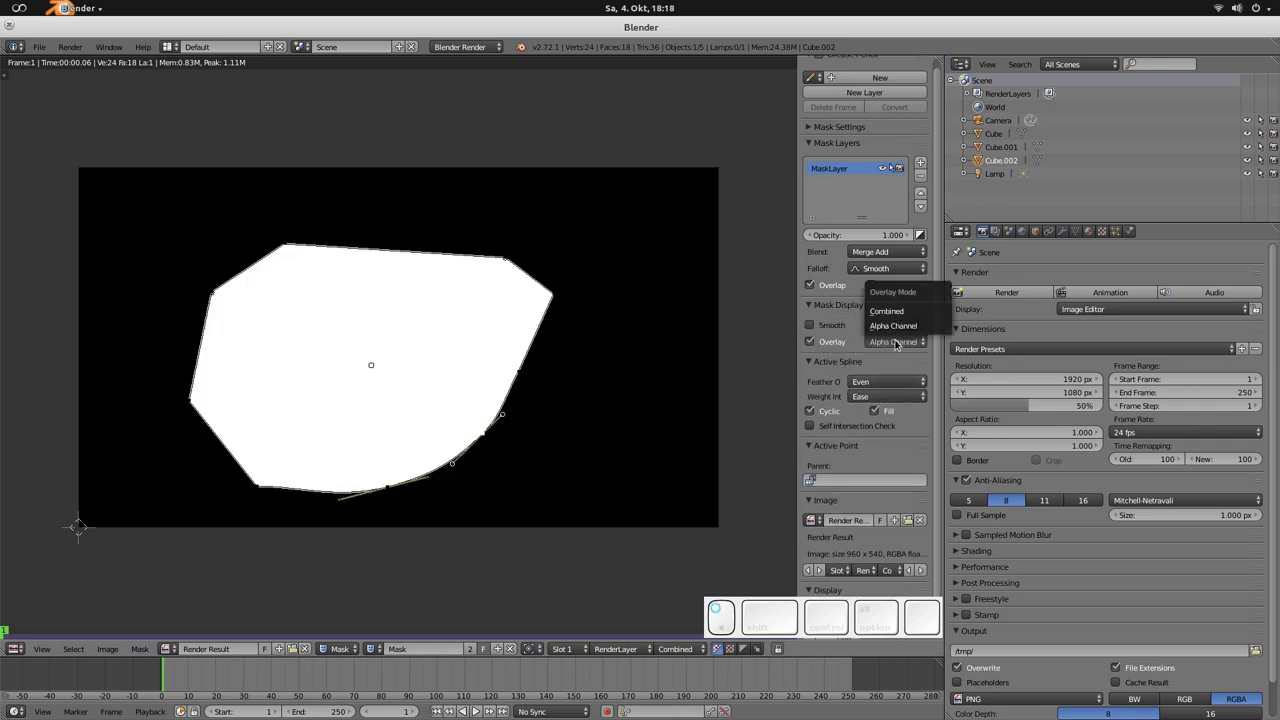
click(885, 312)
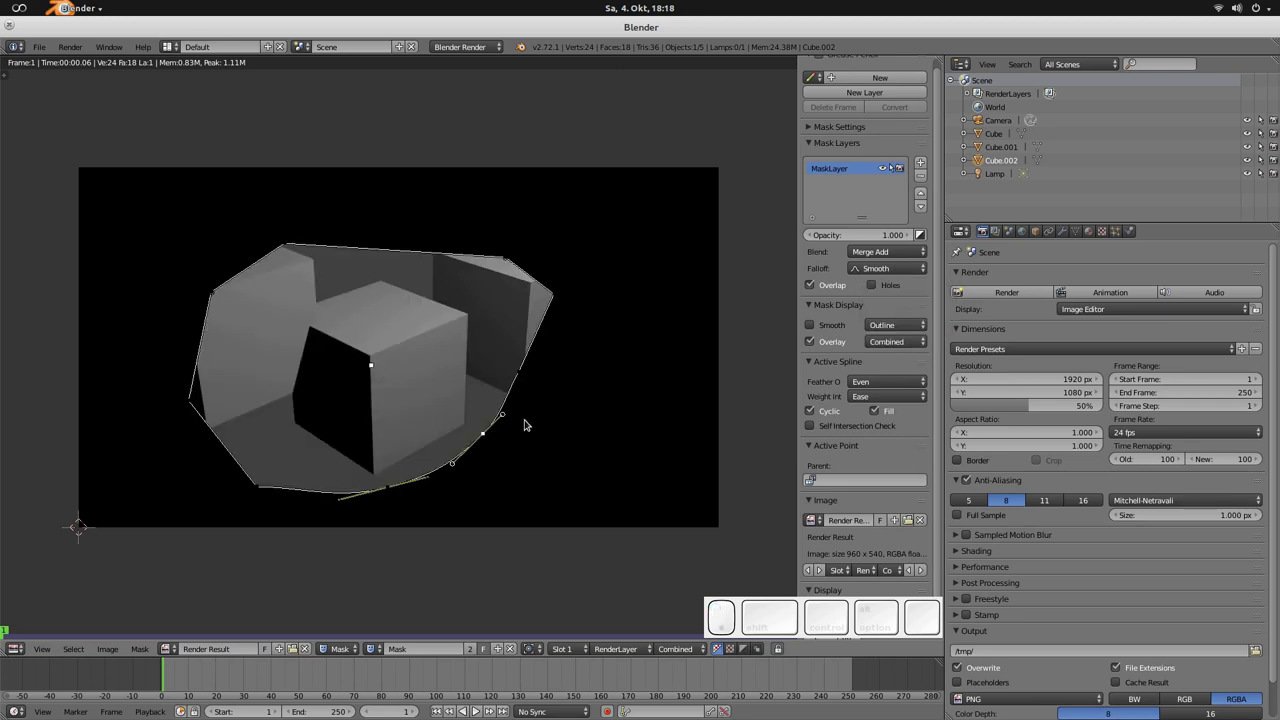
Step: Select all mask points and move the whole outline to a new position
key(a)
key(a)
key(a)
key(g)
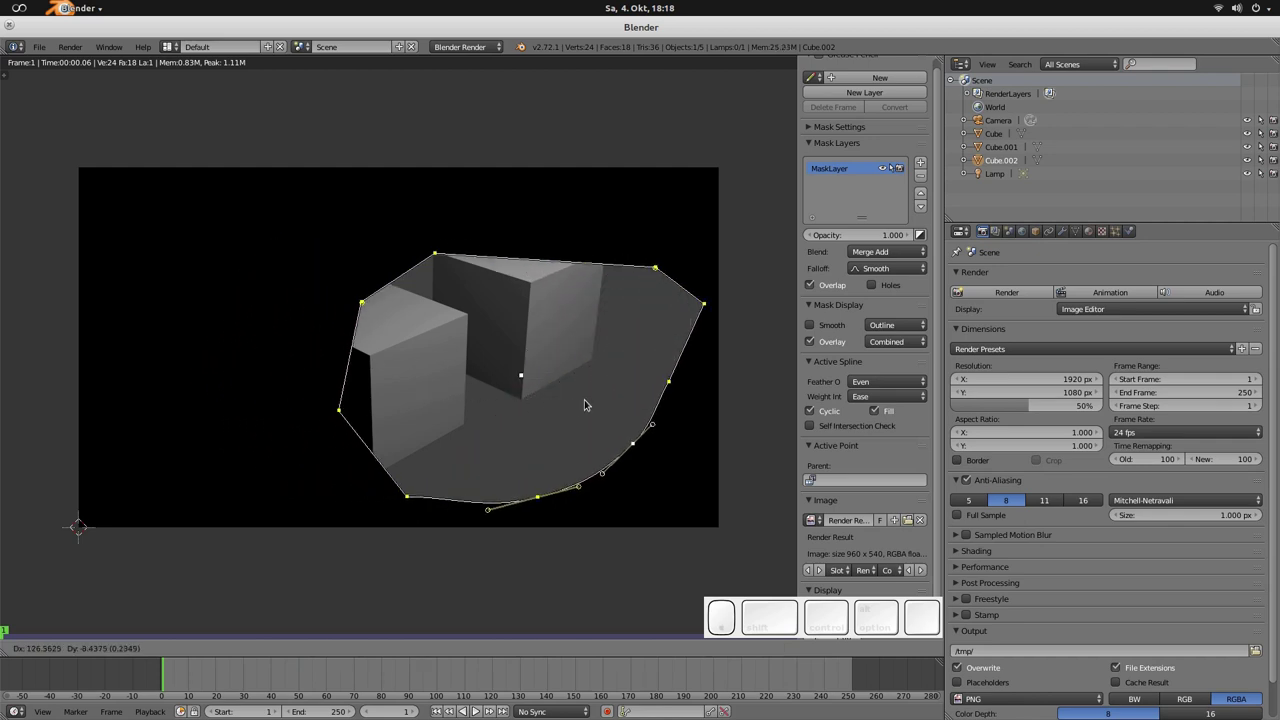
click(466, 370)
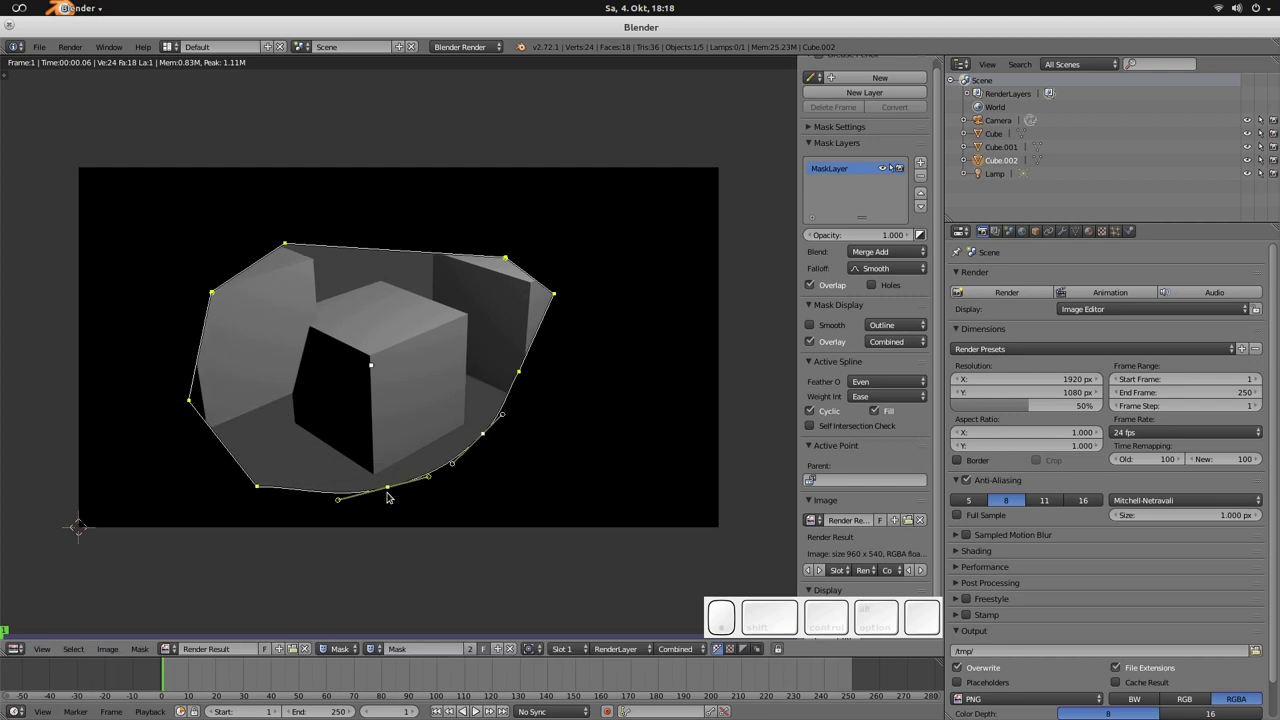
shift+click(256, 489)
shift+click(189, 400)
shift+click(211, 292)
key(a)
key(a)
Step: Select the left, top and bottom mask points and slide them up and right
click(189, 401)
shift+click(212, 292)
shift+click(286, 244)
shift+click(257, 489)
shift+click(389, 489)
drag(373, 370, 344, 343)
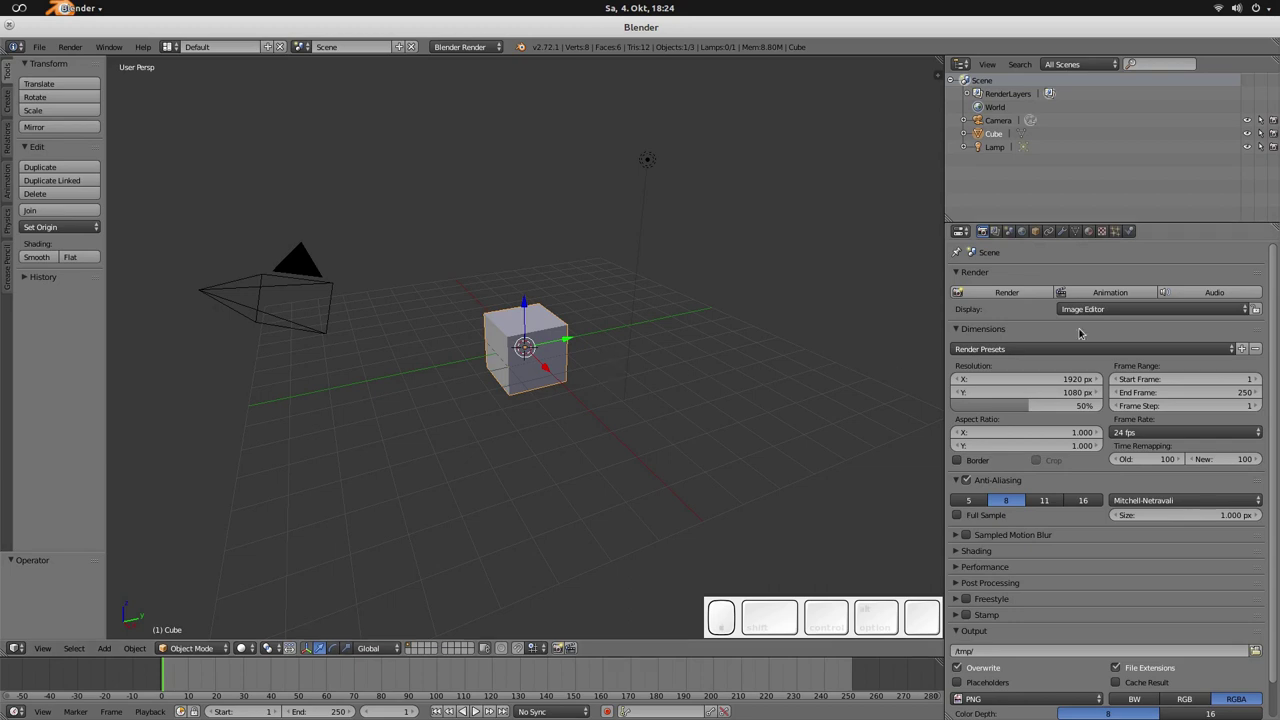
mouse_move(1260, 279)
mouse_down()
mouse_move(1260, 322)
mouse_move(1260, 279)
mouse_up()
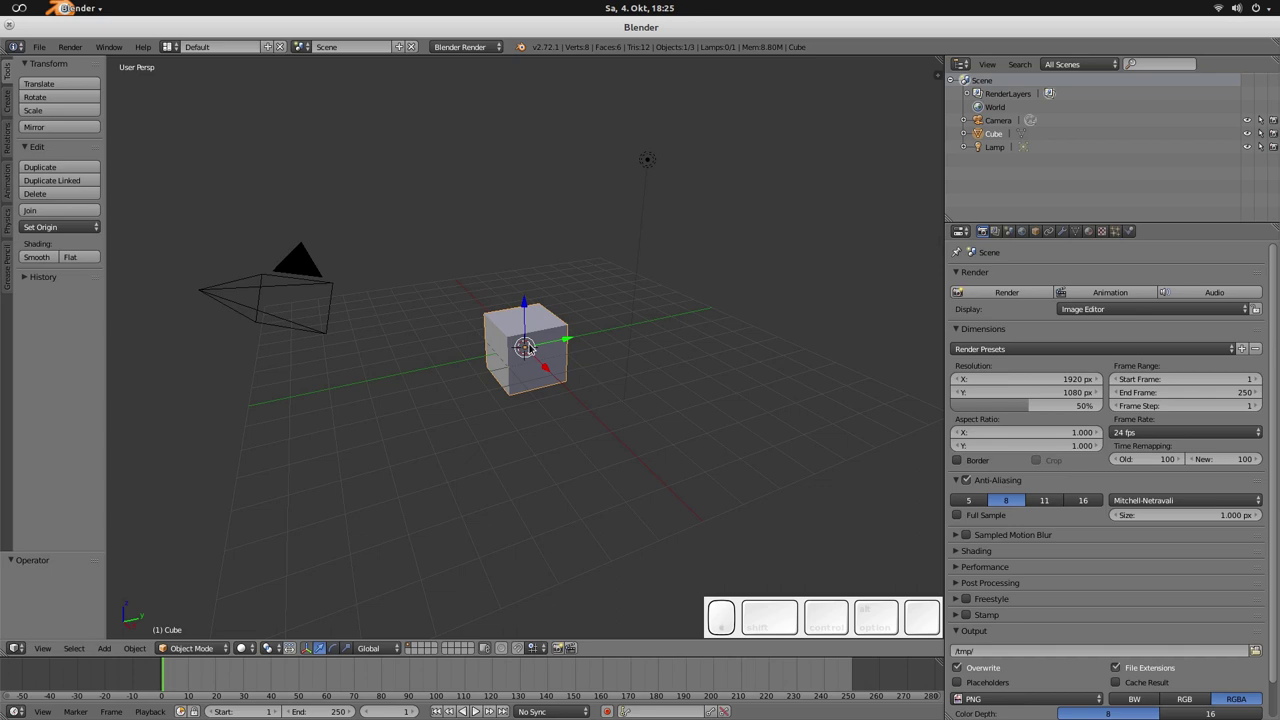
Step: In Edit Mode, duplicate the cube's mesh into an overlapping box and intersect the two
key(Tab)
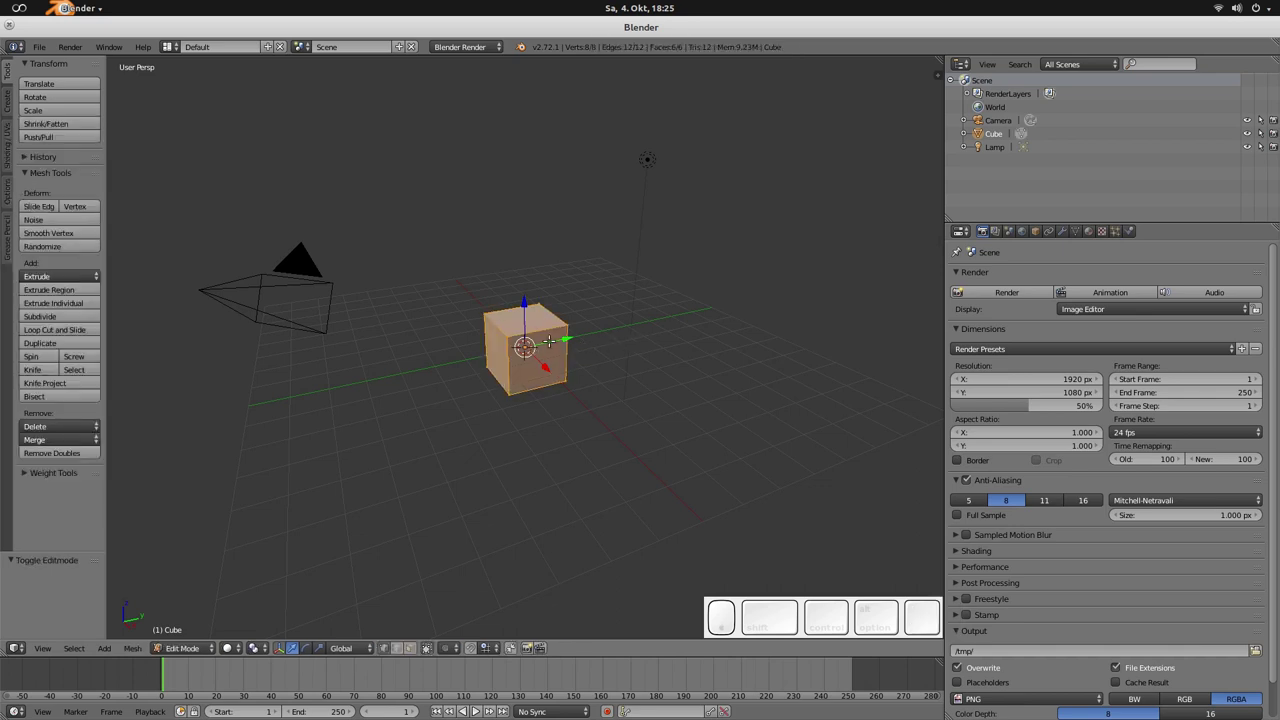
key(shift+d)
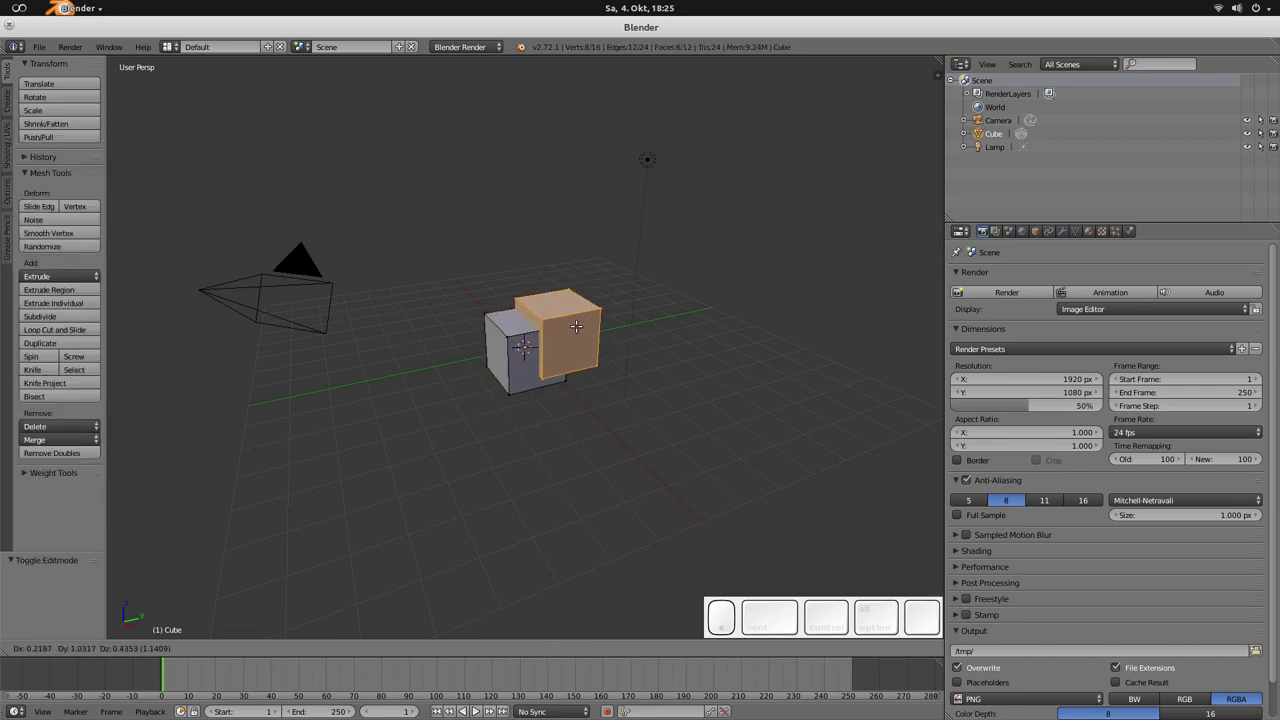
click(603, 328)
scroll(605, 330, up, 2)
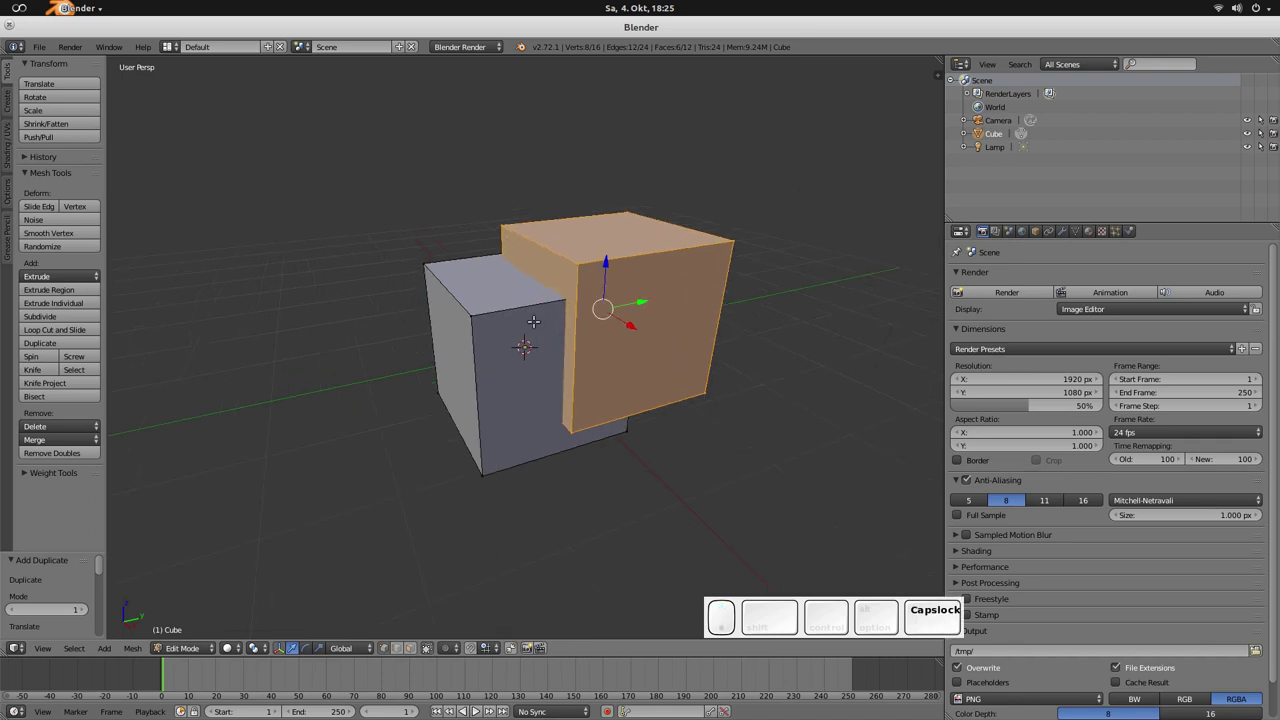
key(a)
key(a)
key(space)
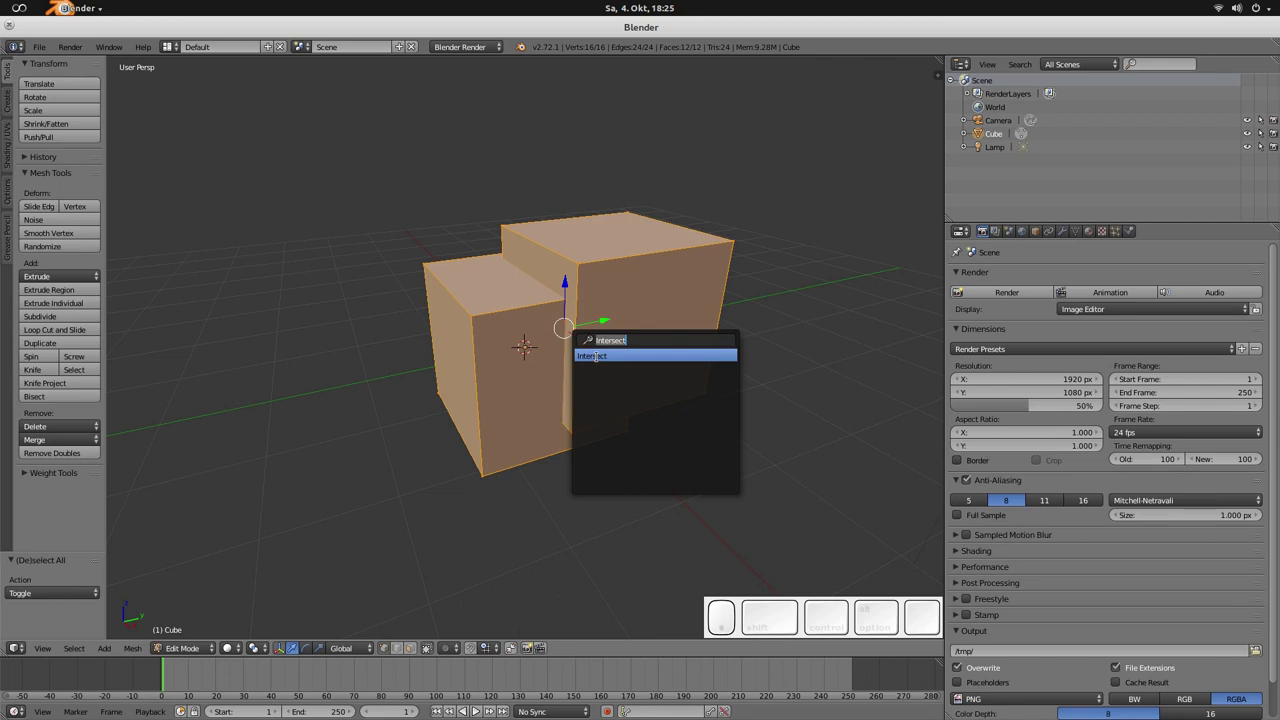
click(597, 355)
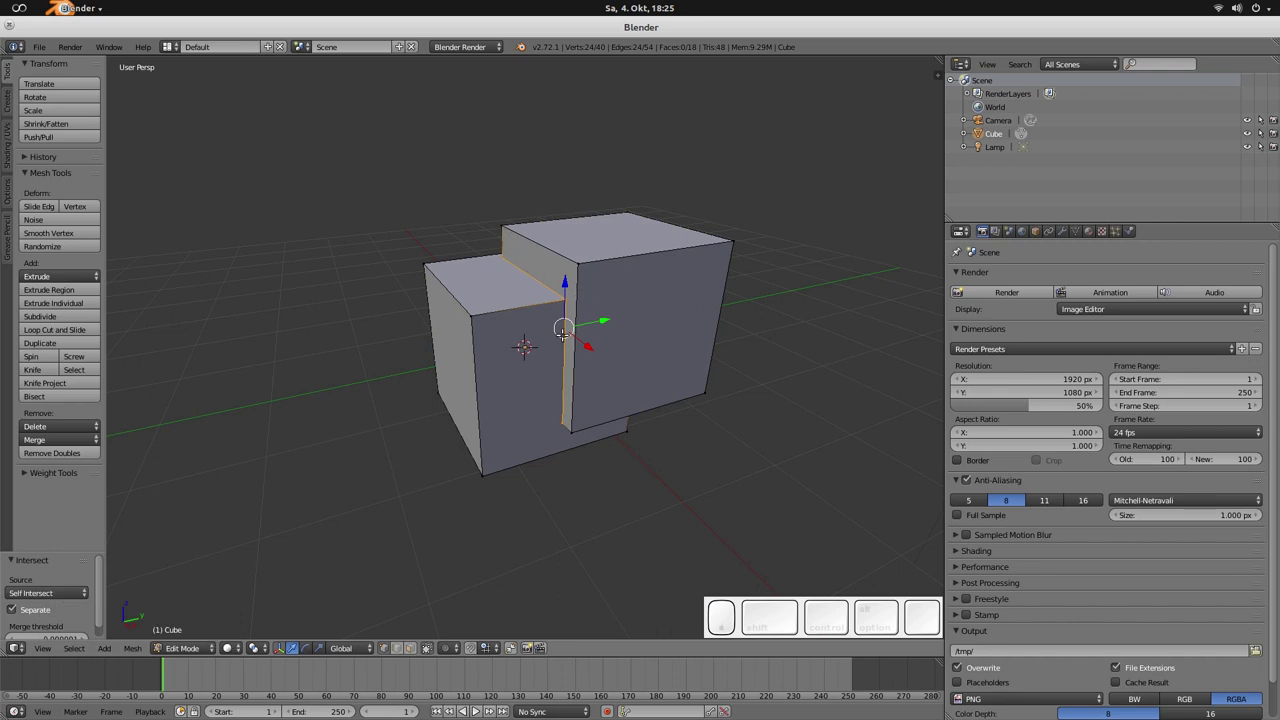
Step: Delete the duplicate box and the cube's cut corner region, leaving a notched hollow cube
right_click(732, 241)
key(l)
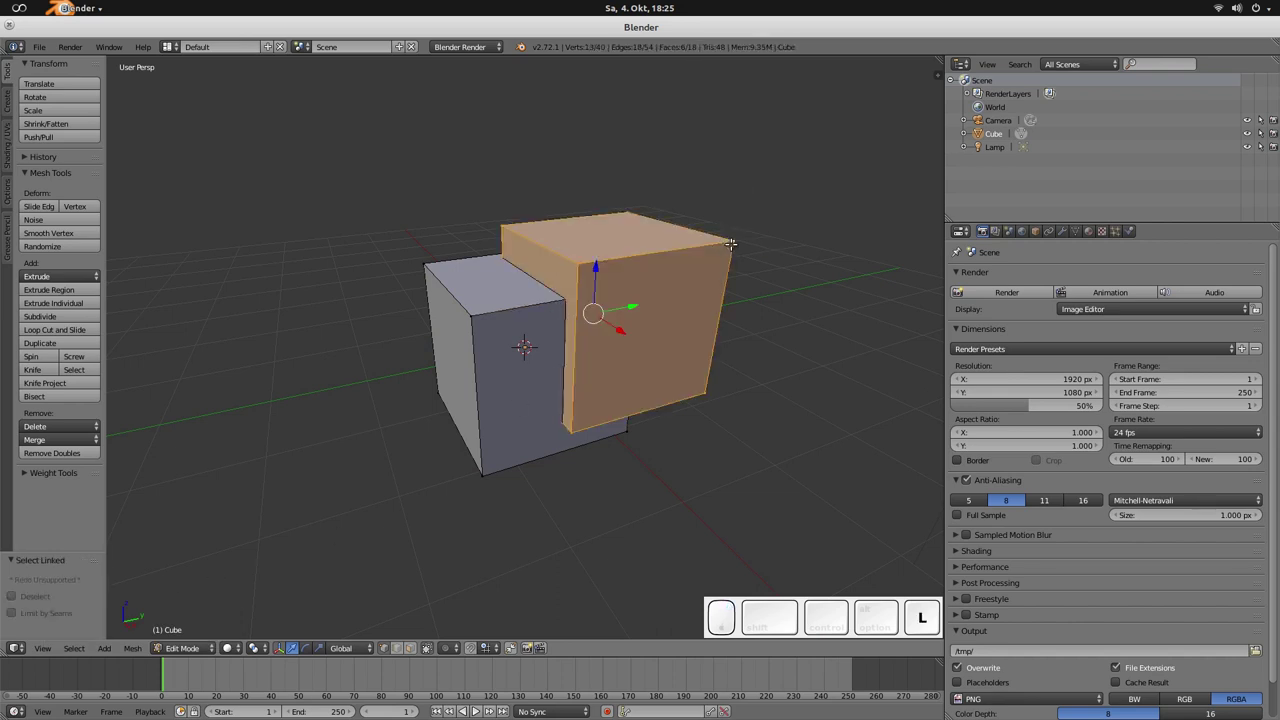
key(x)
click(731, 246)
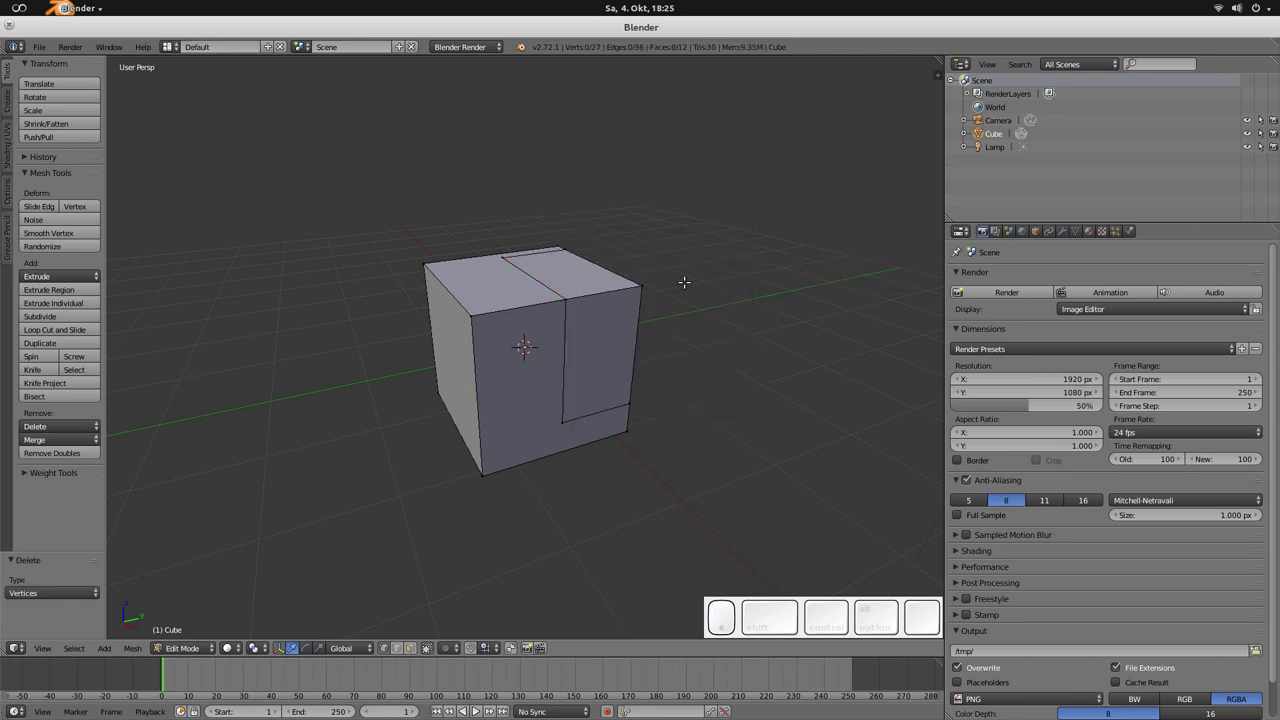
right_click(643, 286)
key(l)
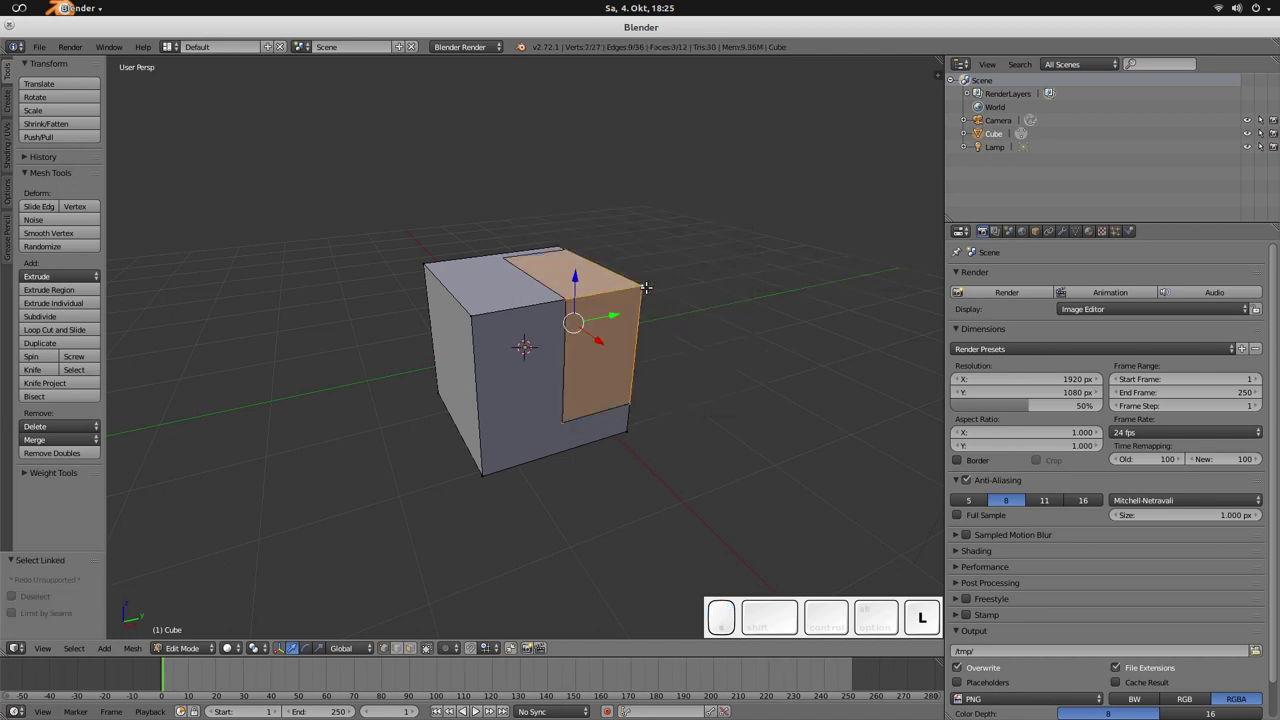
key(x)
click(648, 285)
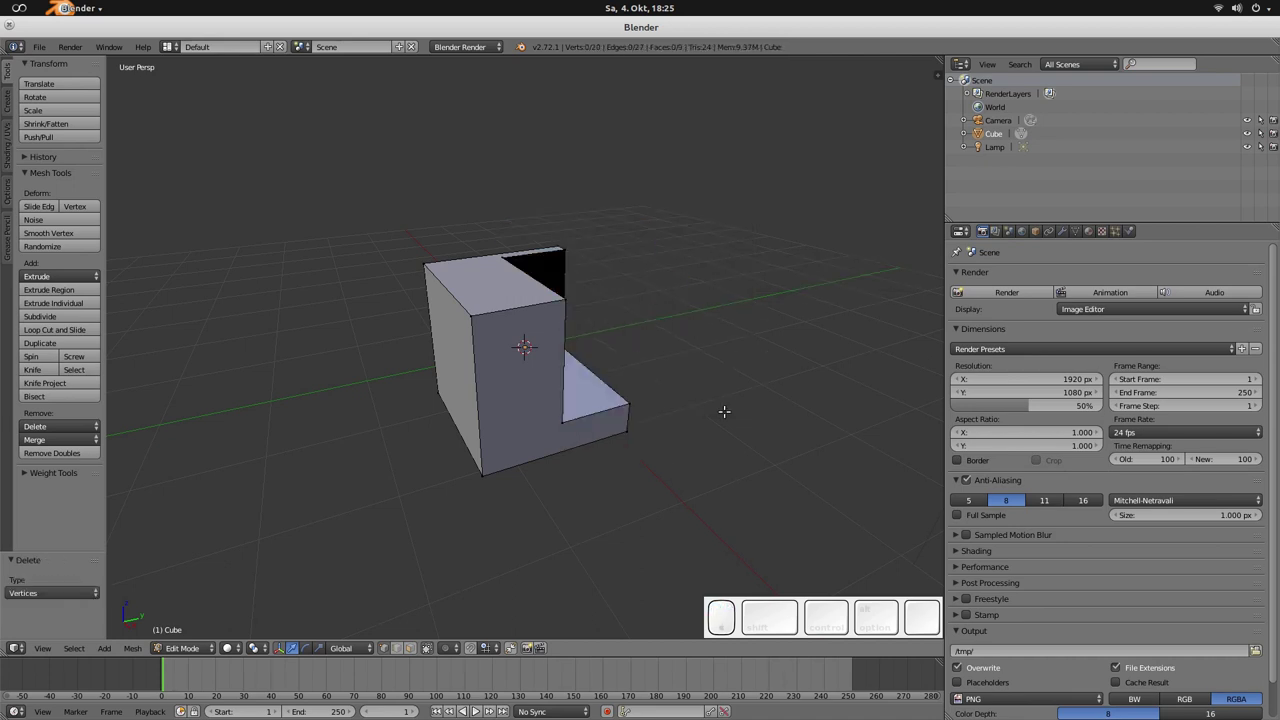
Step: Look into the opening from above, then return the cube to Object Mode
middle_drag(723, 409, 706, 469)
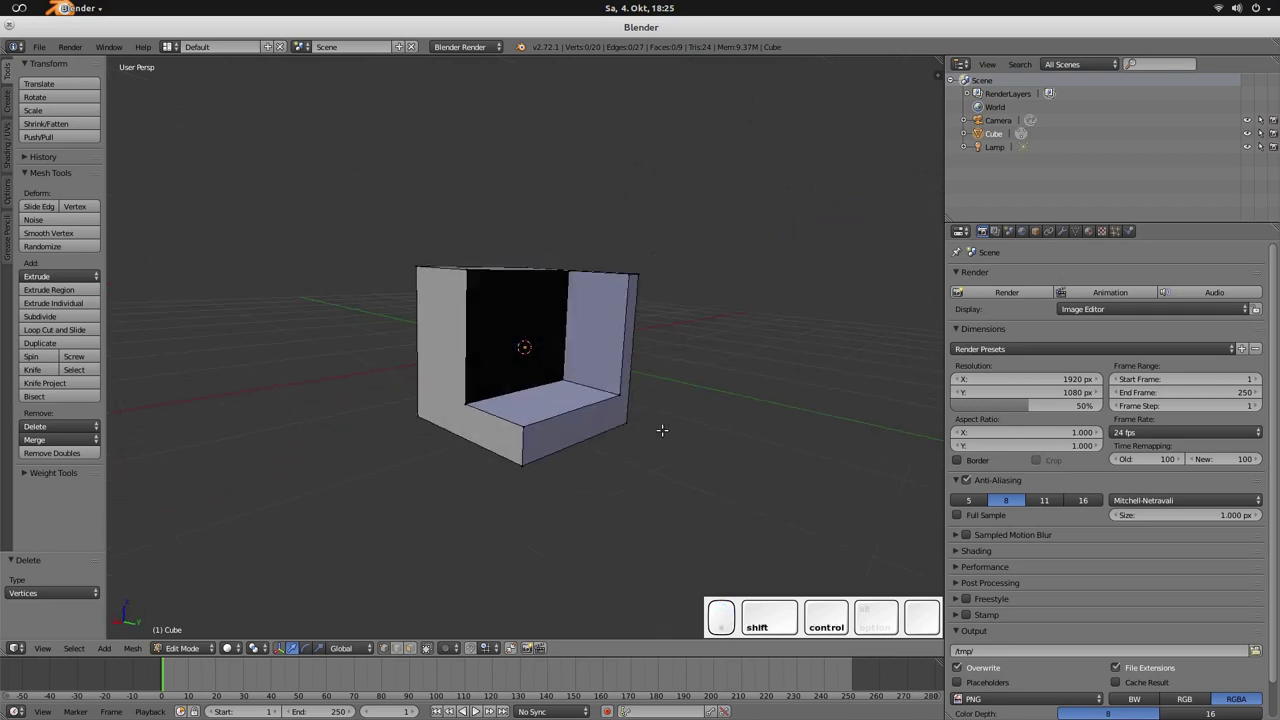
middle_drag(660, 429, 676, 484)
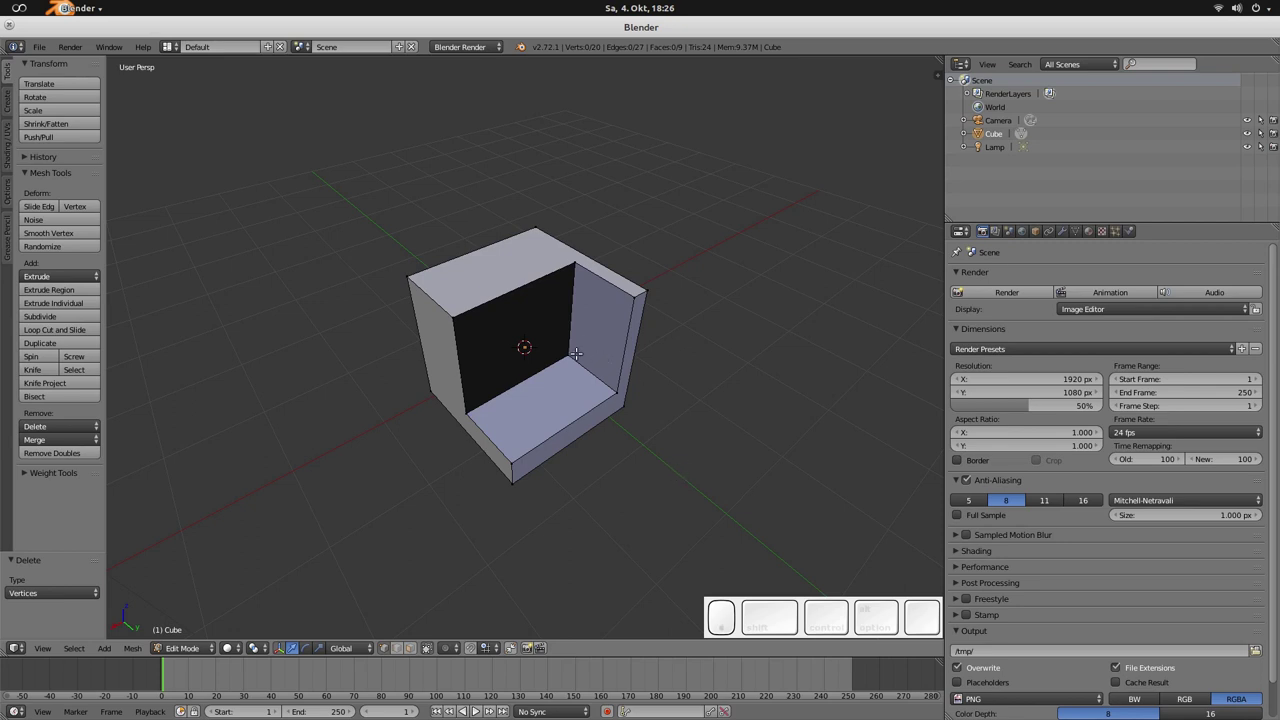
key(Tab)
click(552, 372)
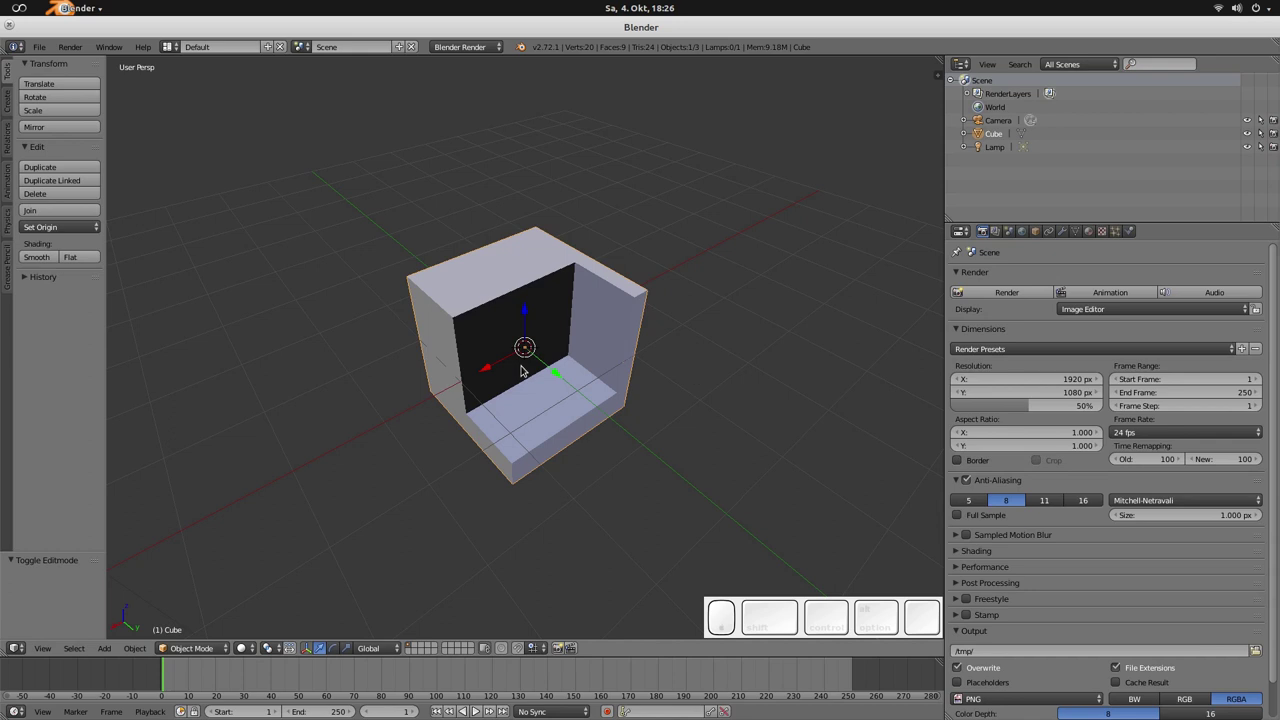
Step: Preview the cube in Cycles rendered shading and nudge the Diffuse BSDF and Material Output nodes upward
key(ctrl+shift)
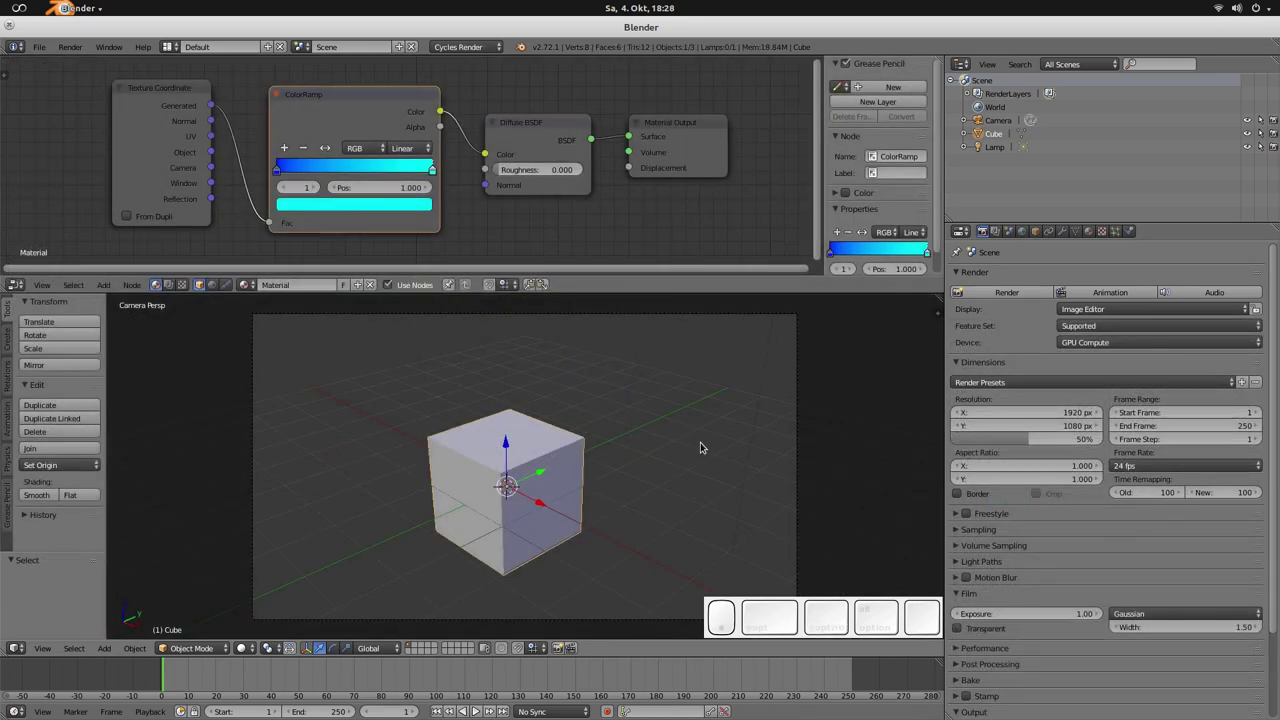
scroll(560, 438, up, 3)
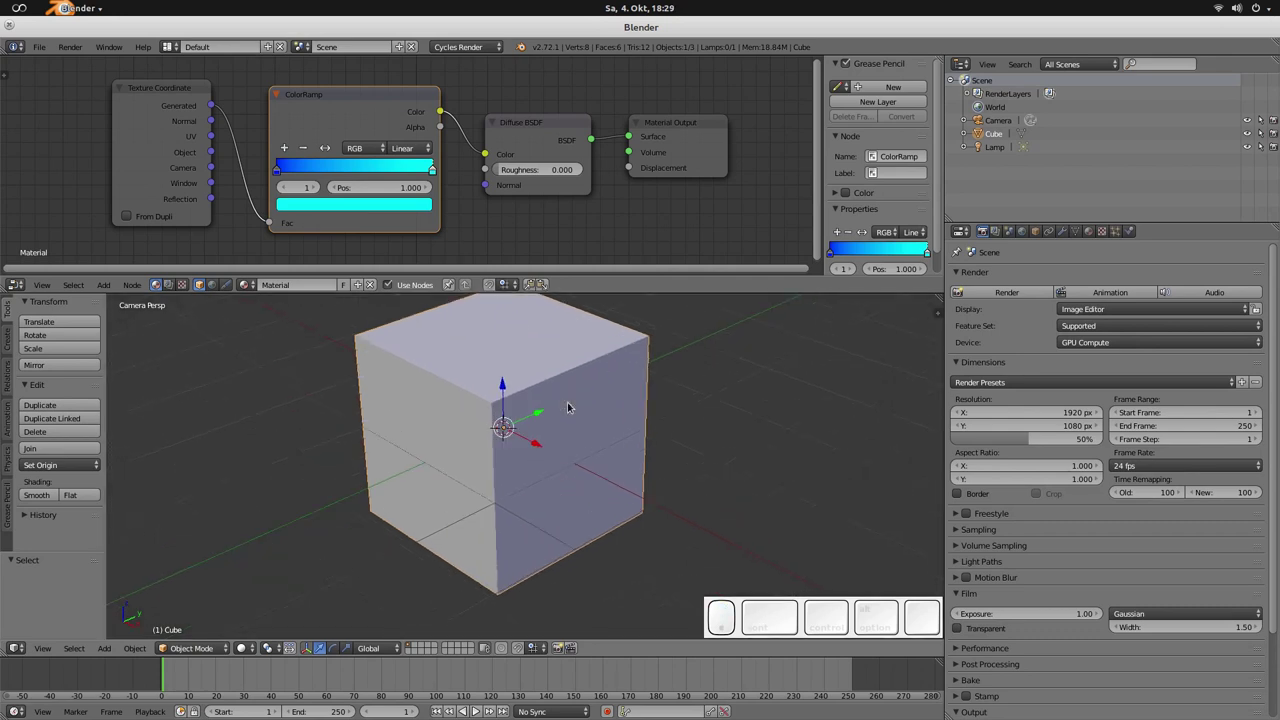
scroll(567, 407, down, 2)
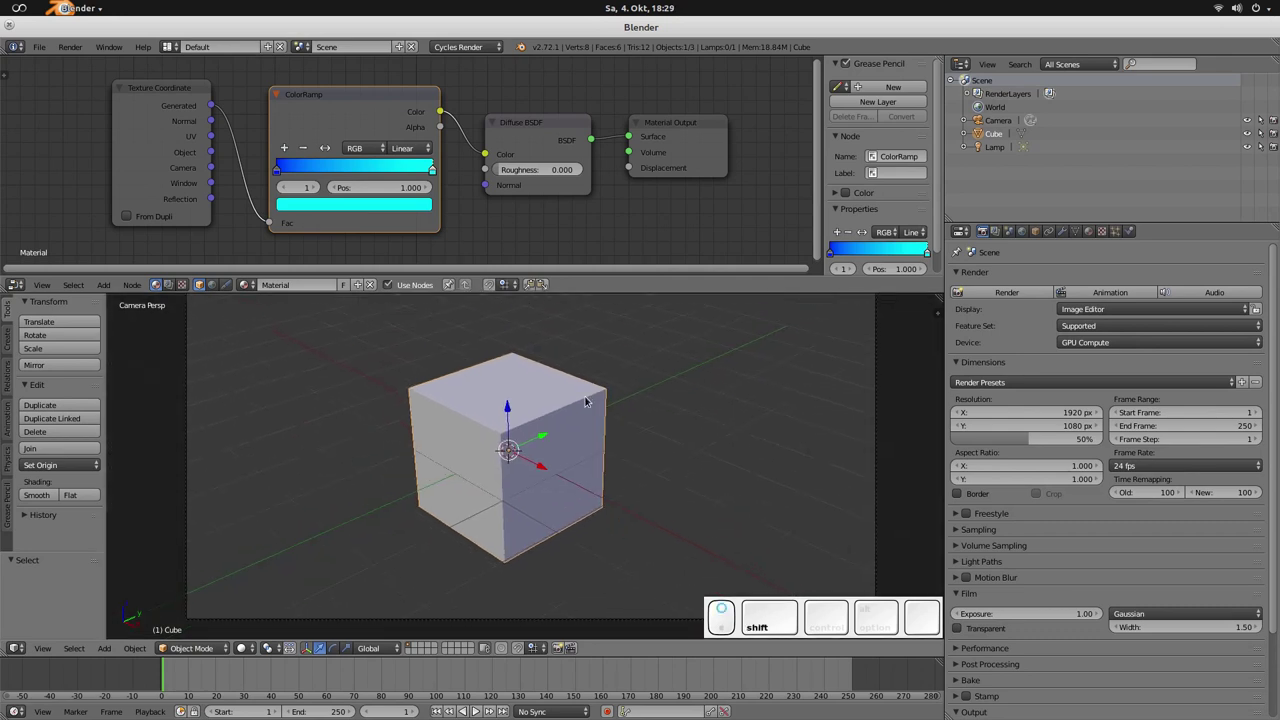
shift+scroll(575, 411, up, 2)
key(shift+z)
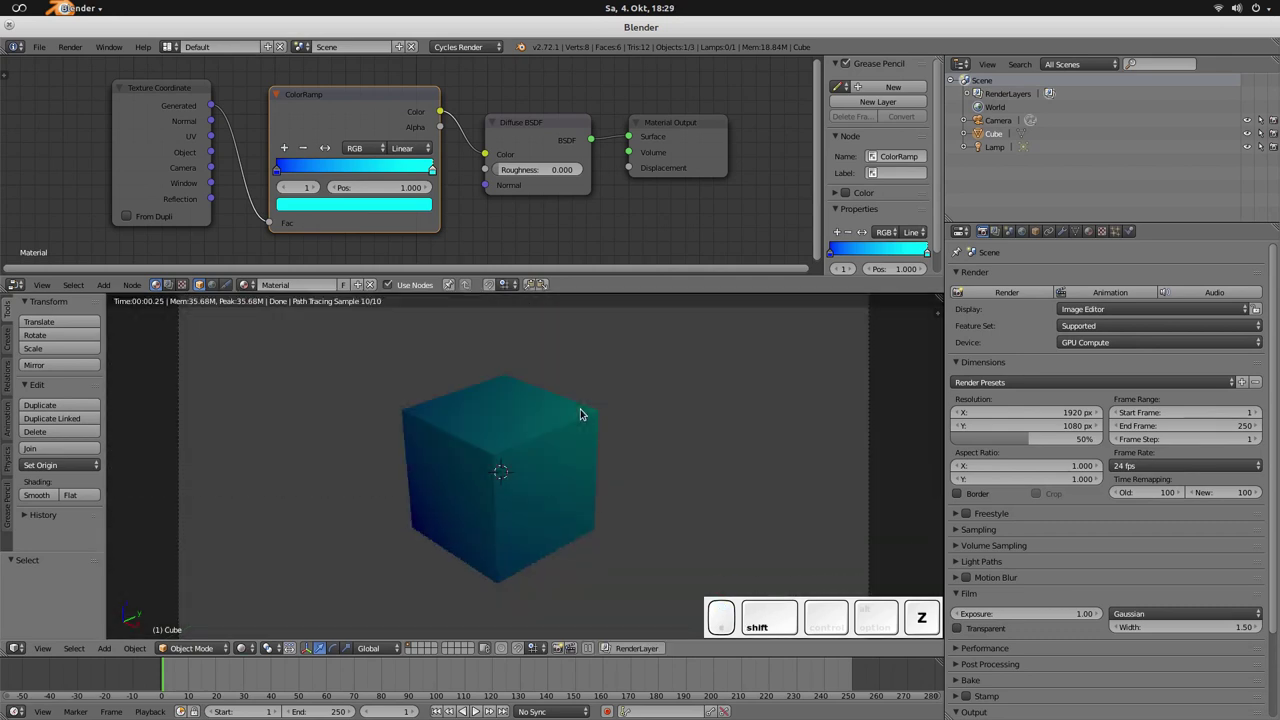
scroll(581, 414, down, 2)
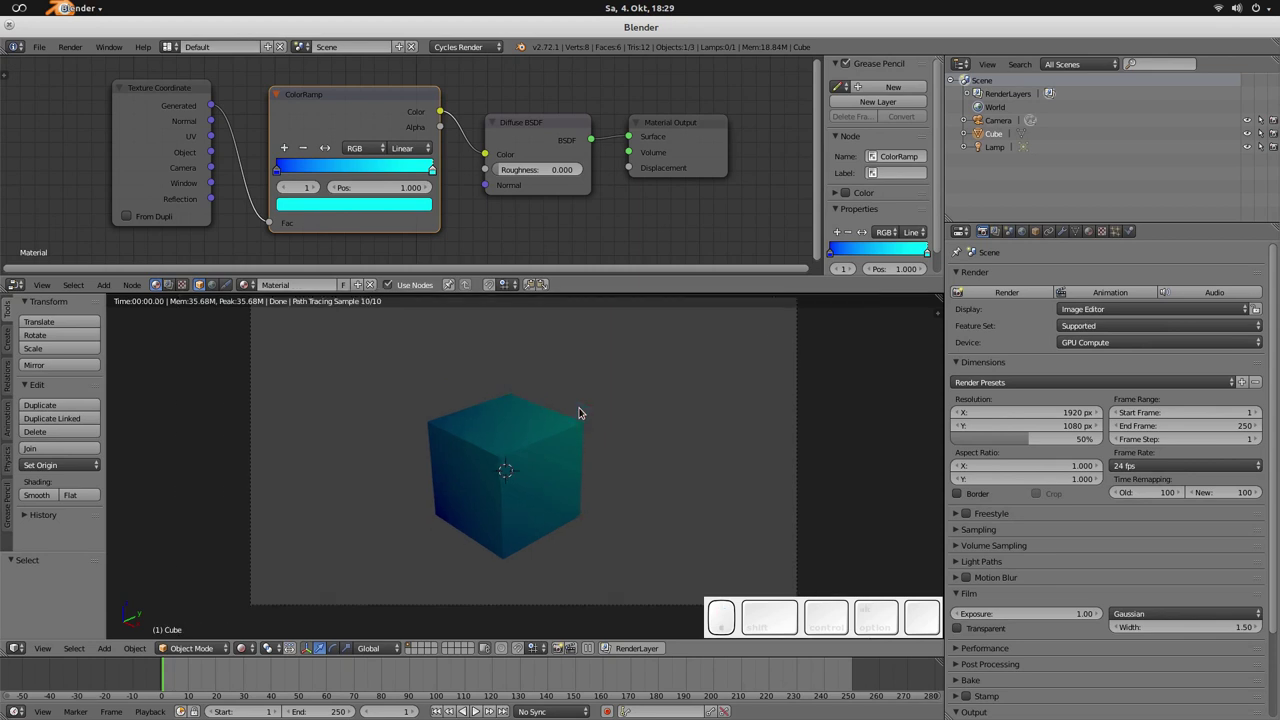
click(243, 648)
click(288, 564)
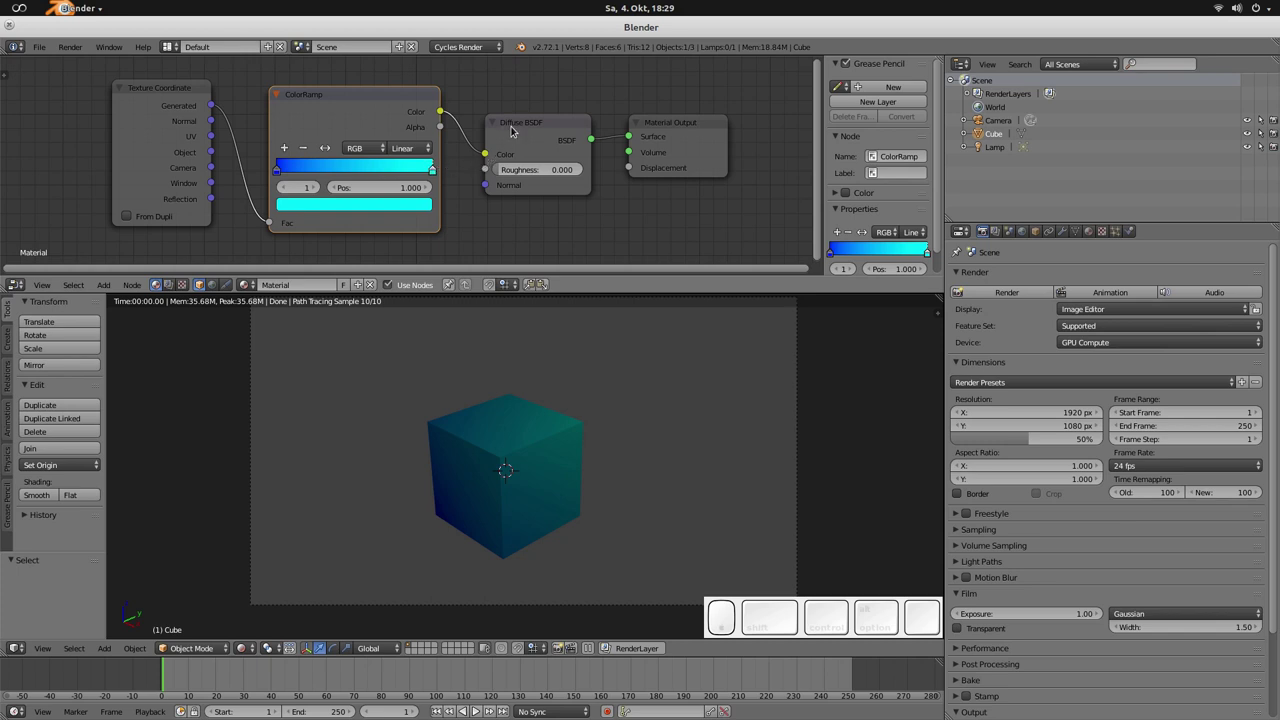
drag(514, 126, 517, 111)
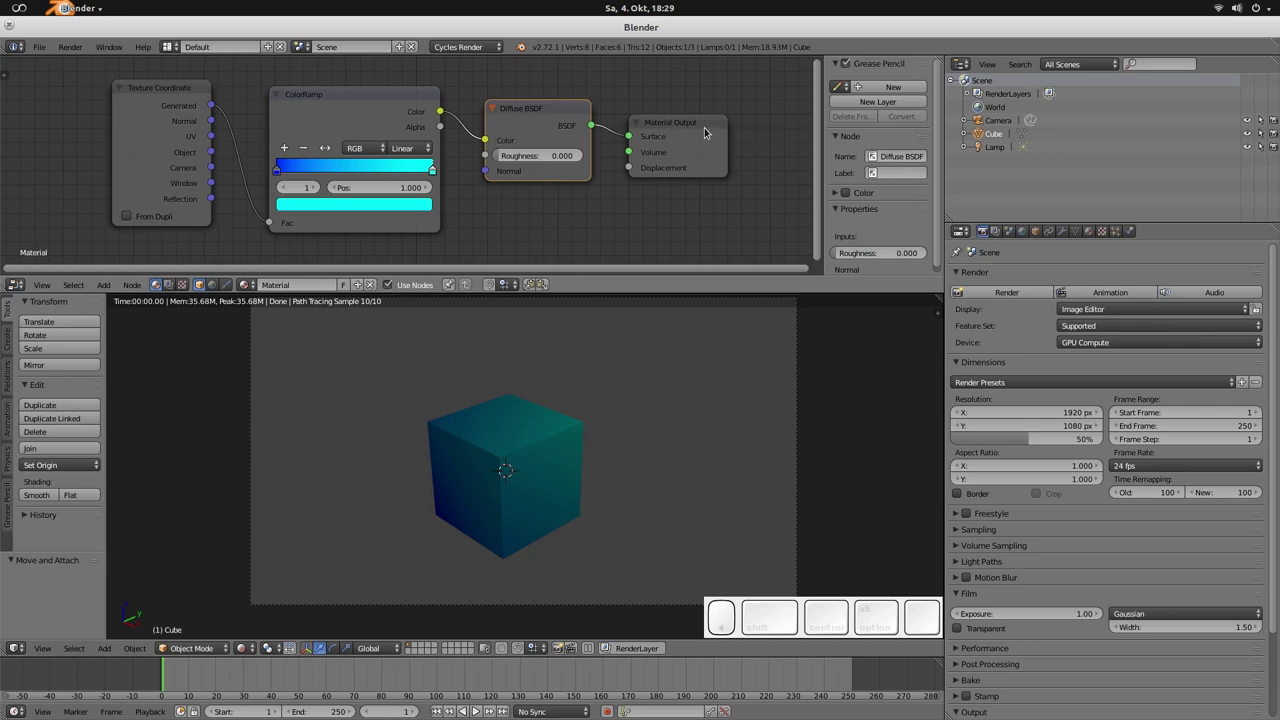
drag(682, 130, 702, 117)
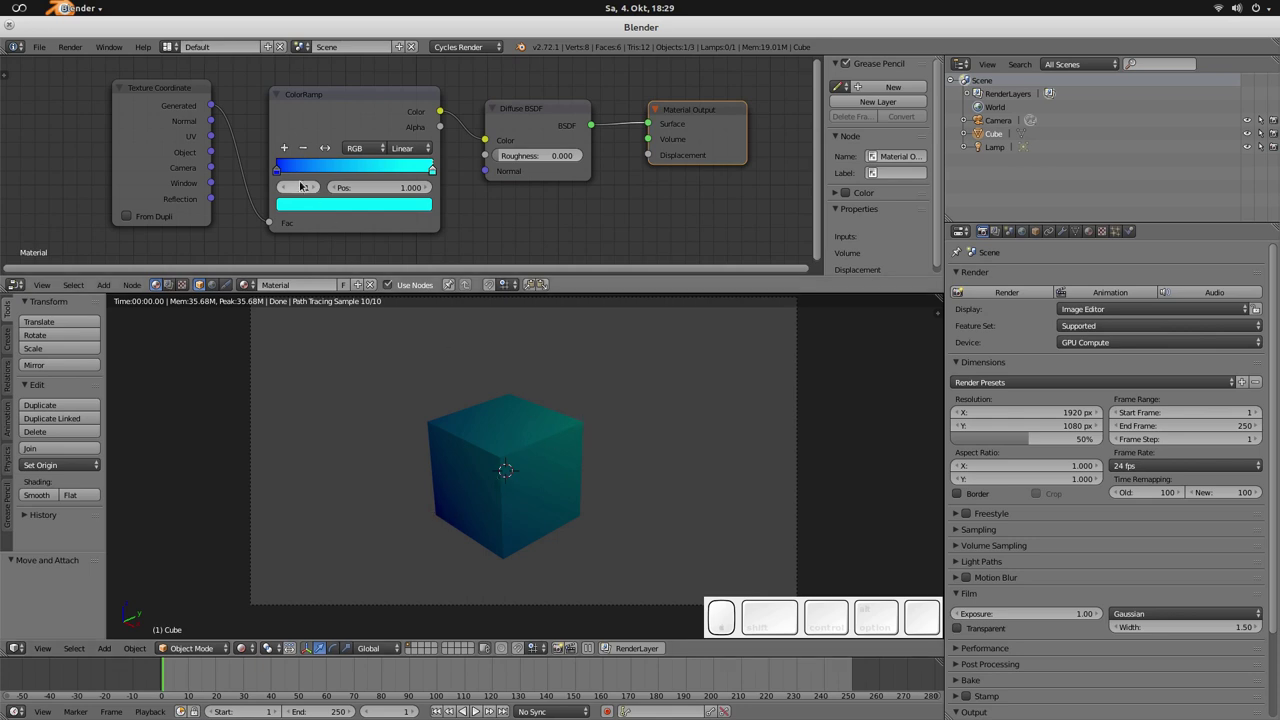
Step: Set the ColorRamp colour mode to HSL, turn its end stop green, and nudge the node up
click(369, 149)
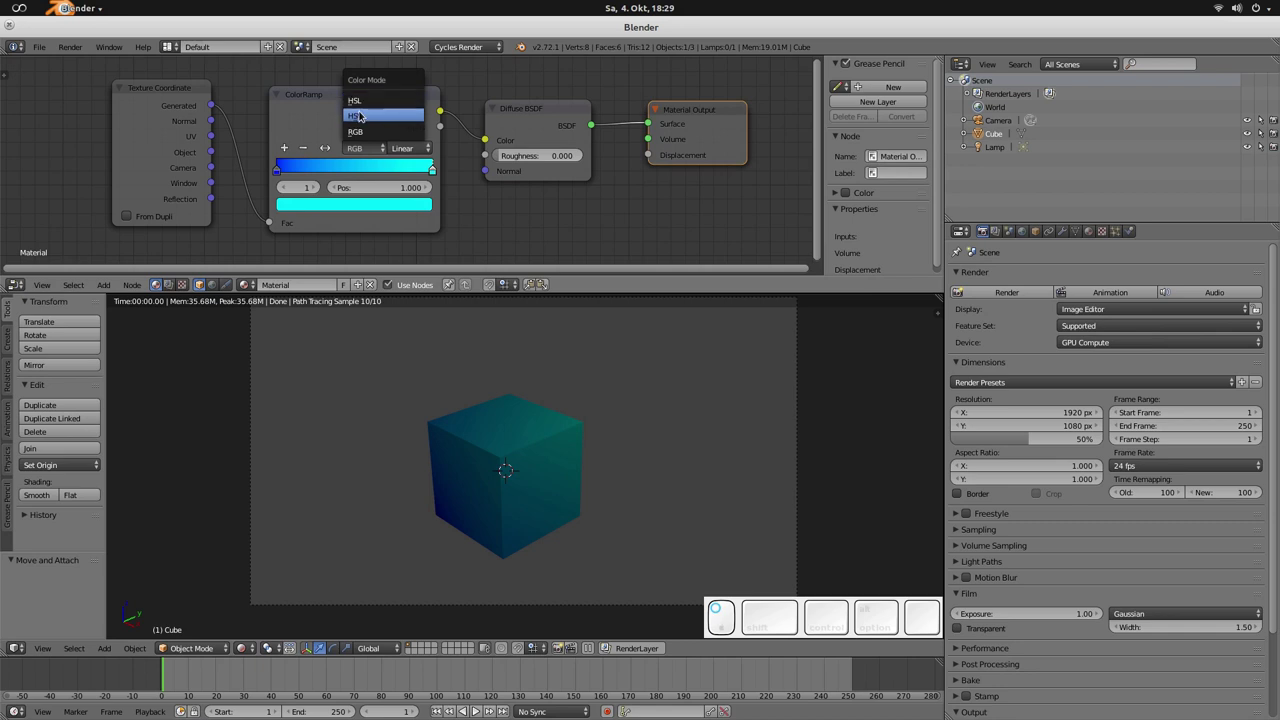
click(358, 102)
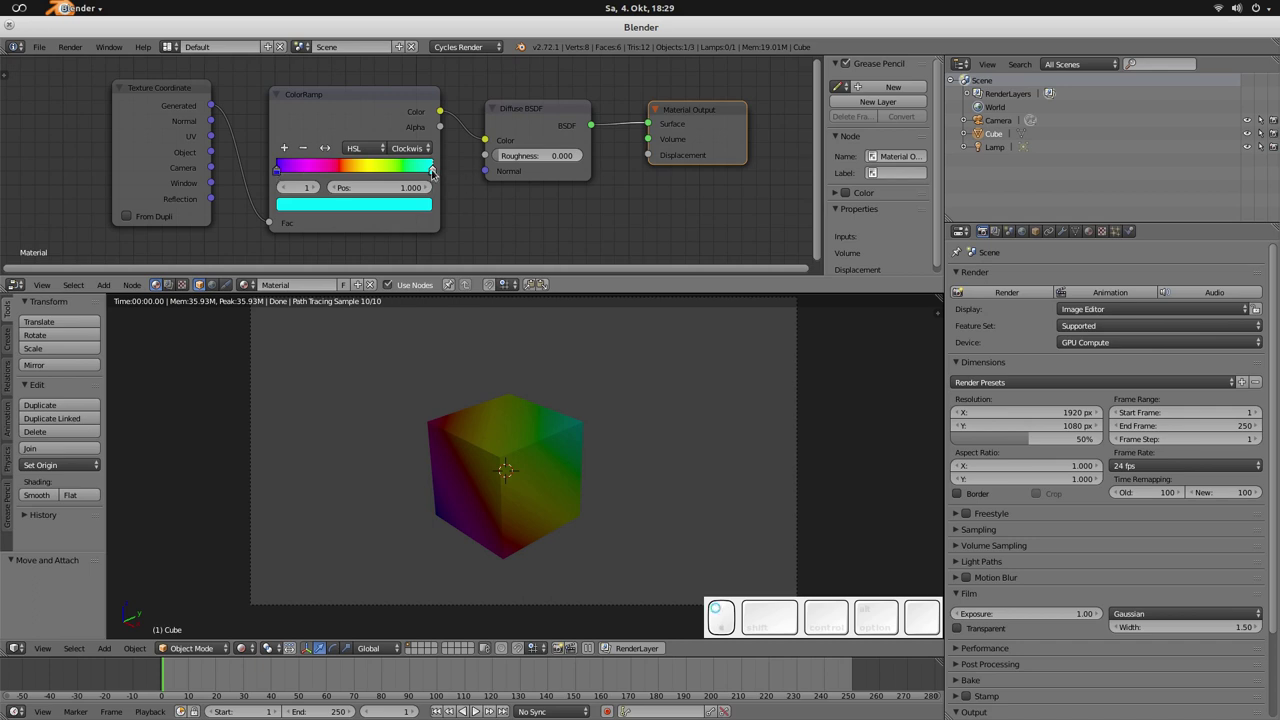
mouse_move(432, 172)
mouse_down()
mouse_move(320, 170)
mouse_move(432, 170)
mouse_up()
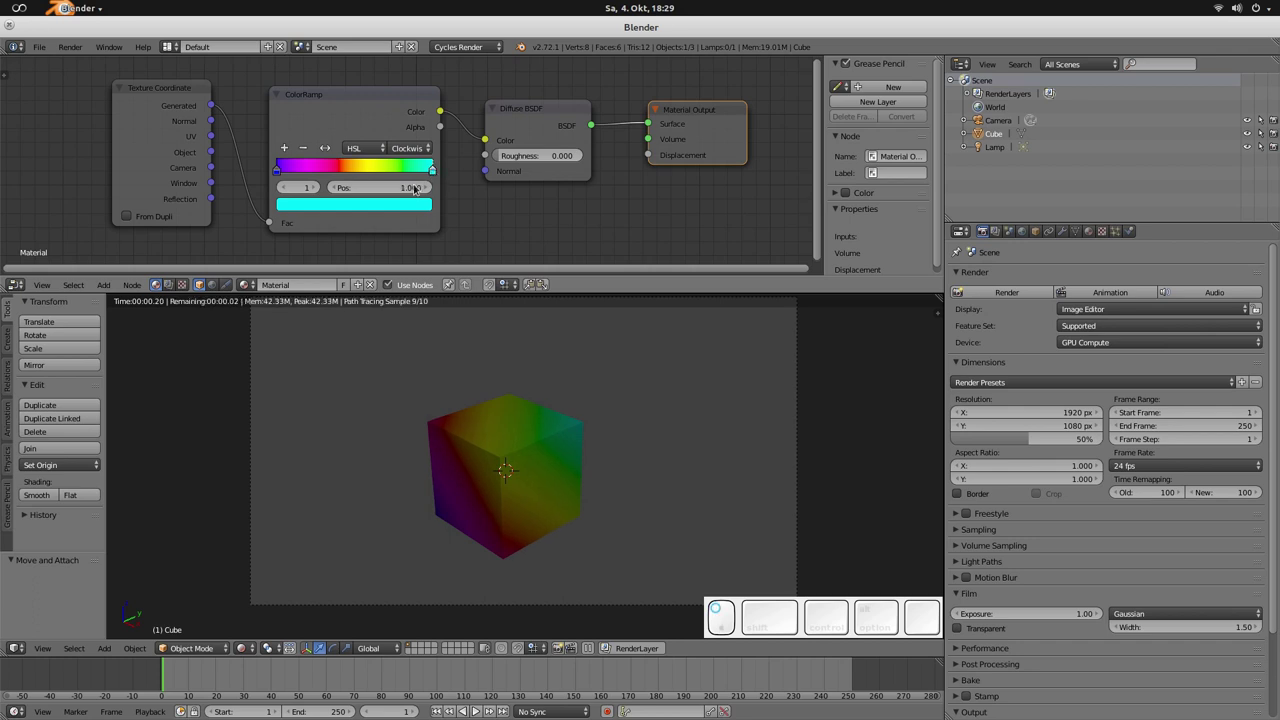
click(329, 205)
click(291, 243)
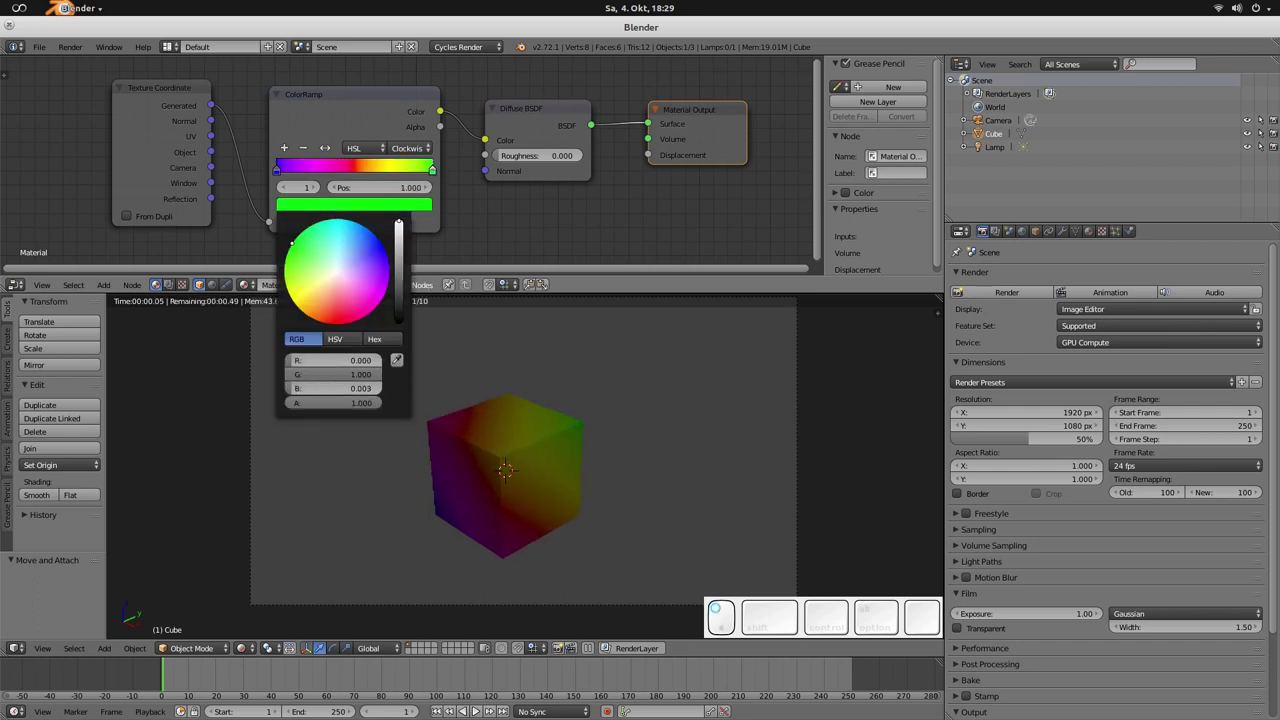
mouse_move(291, 243)
mouse_down()
mouse_move(293, 290)
mouse_move(322, 318)
mouse_move(362, 314)
mouse_move(385, 292)
mouse_move(386, 250)
mouse_move(355, 222)
mouse_move(386, 250)
mouse_move(389, 274)
mouse_move(364, 316)
mouse_move(335, 320)
mouse_move(300, 300)
mouse_move(293, 240)
mouse_up()
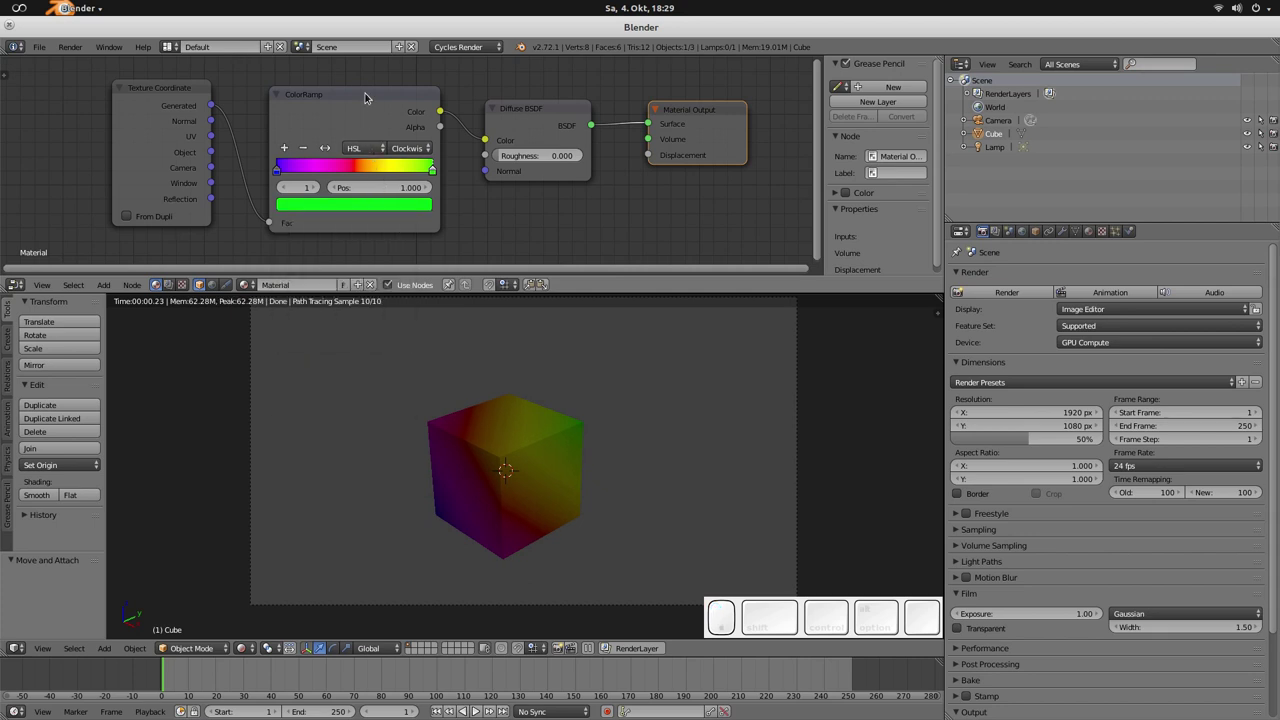
drag(365, 97, 361, 89)
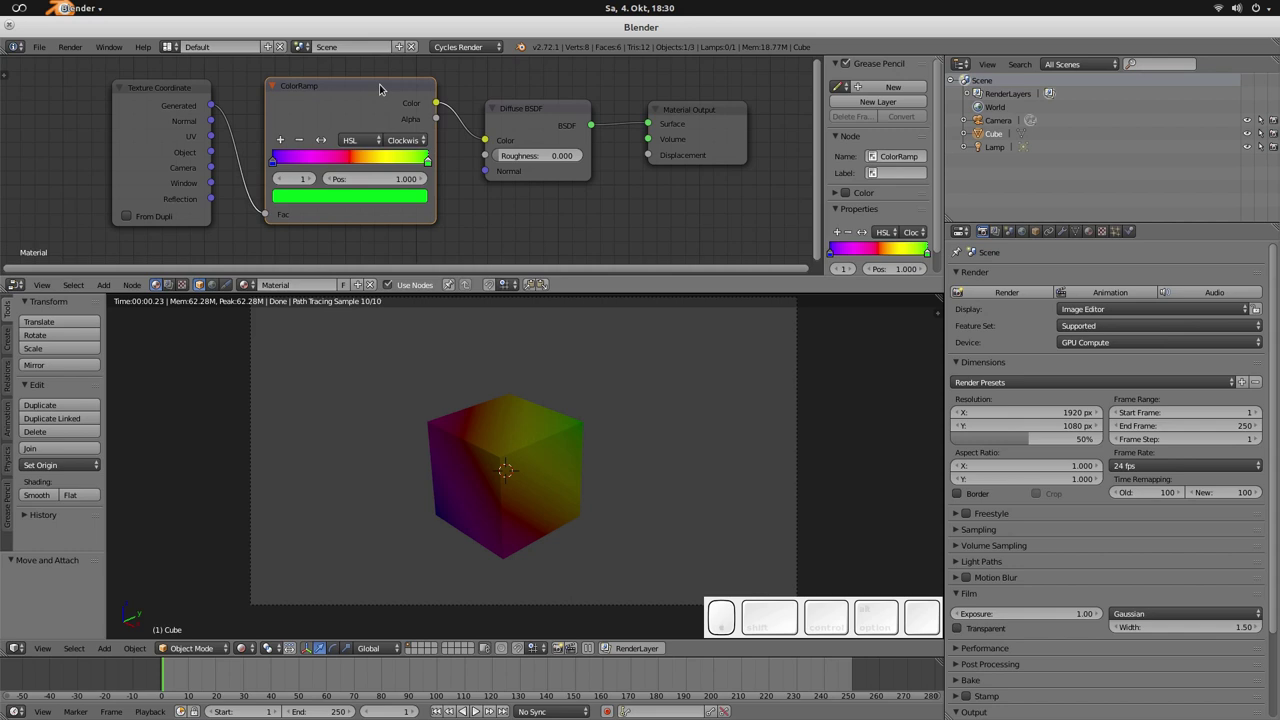
drag(379, 89, 381, 84)
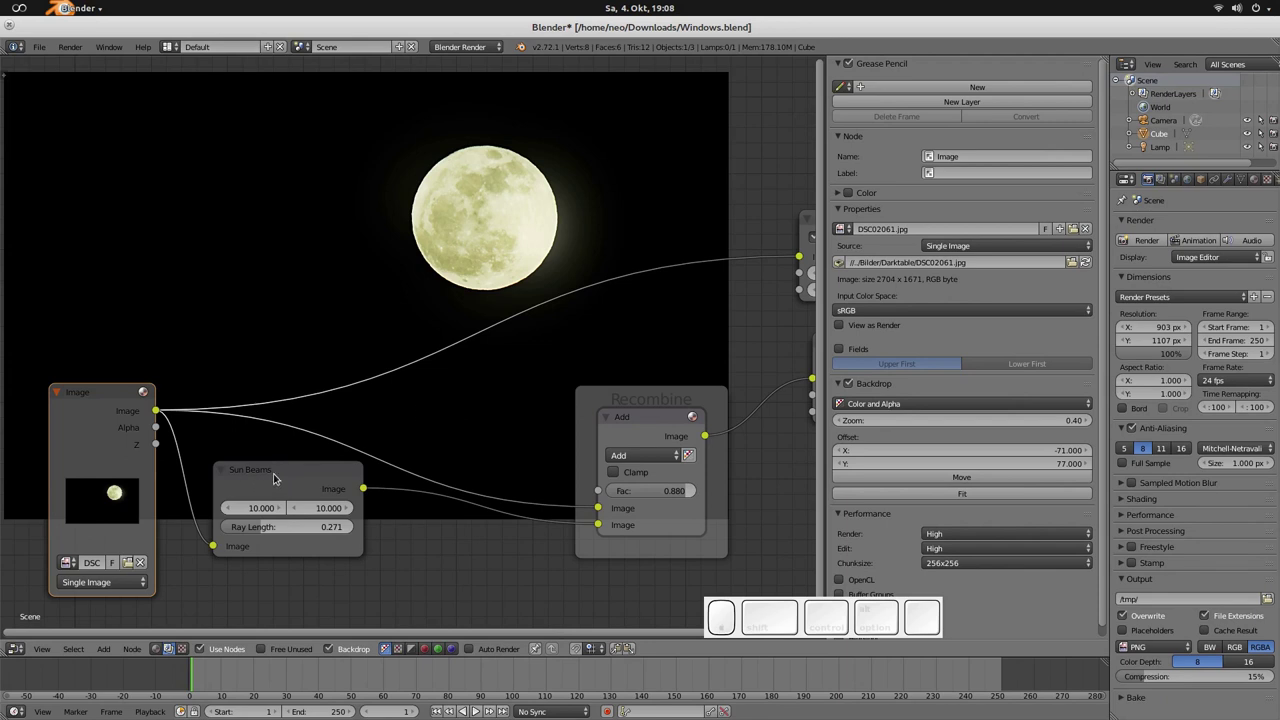
Step: Rearrange the Sun Beams and Image nodes and preview the Sun Beams output in the backdrop
drag(275, 479, 260, 468)
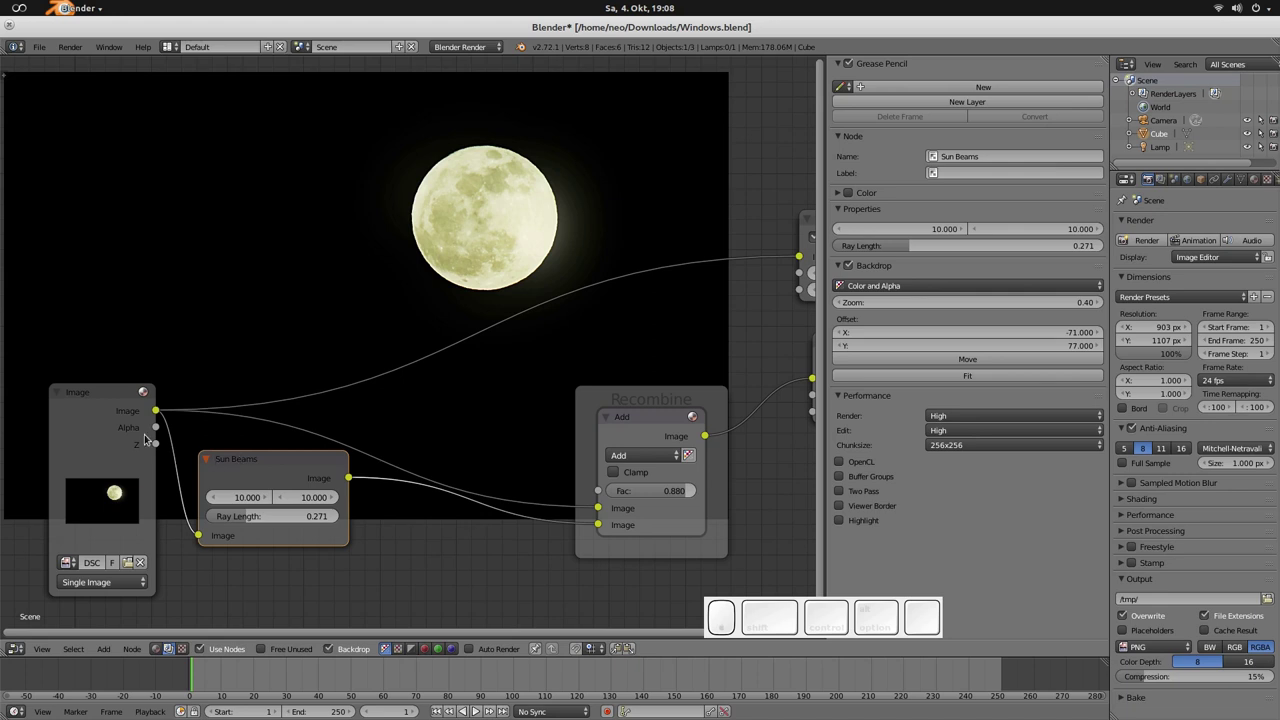
drag(115, 410, 117, 395)
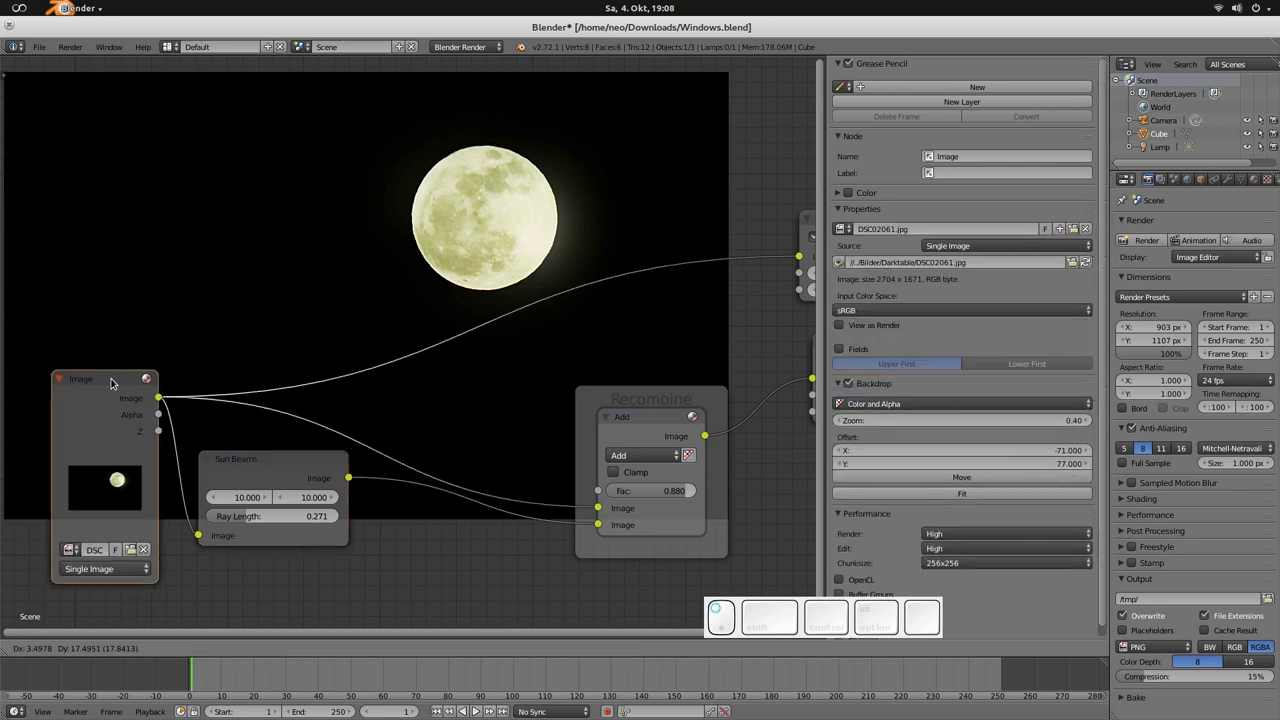
drag(248, 464, 235, 440)
ctrl+shift+click(235, 441)
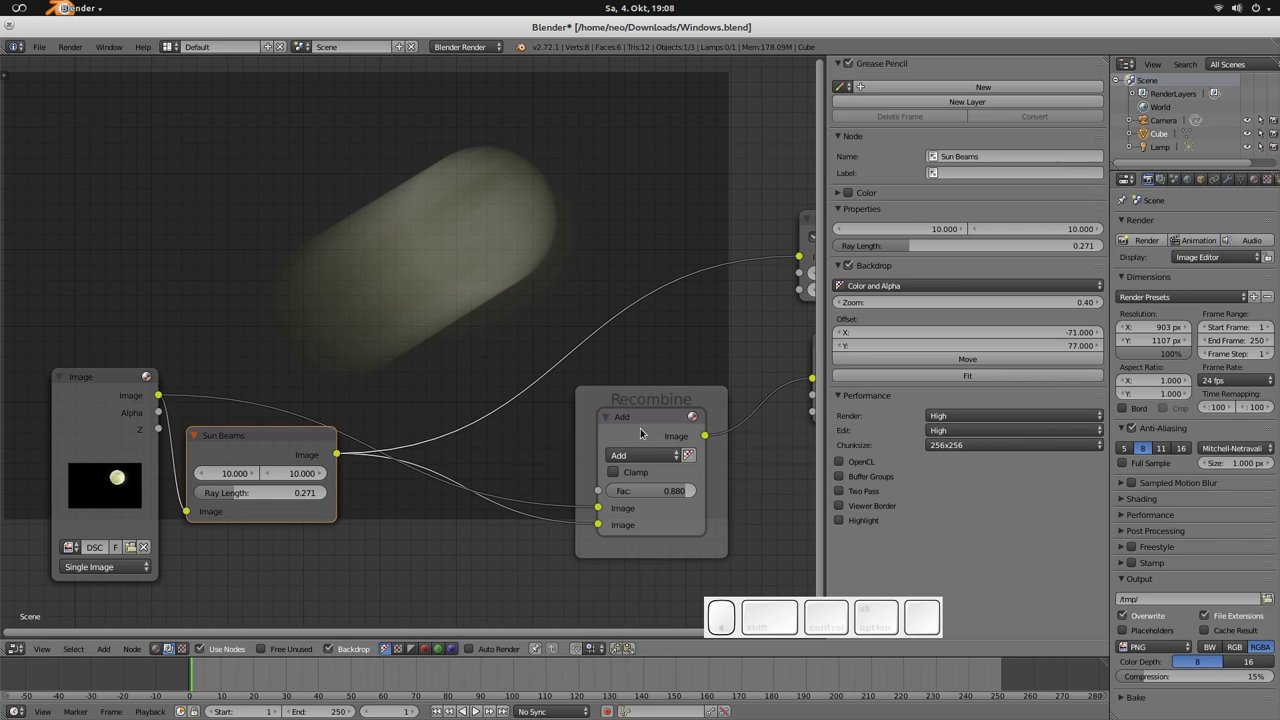
Step: Preview the Add node's combined moon and sun beams output in the backdrop
middle_drag(641, 432, 497, 430)
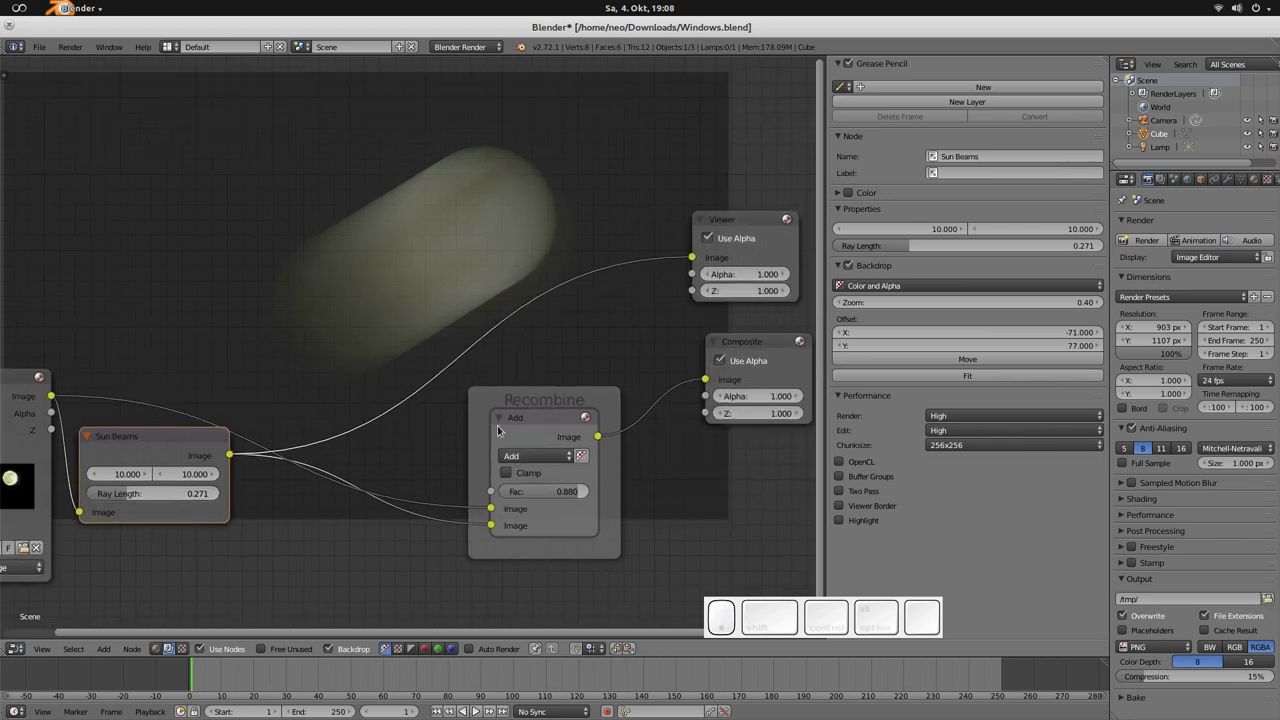
ctrl+shift+click(538, 419)
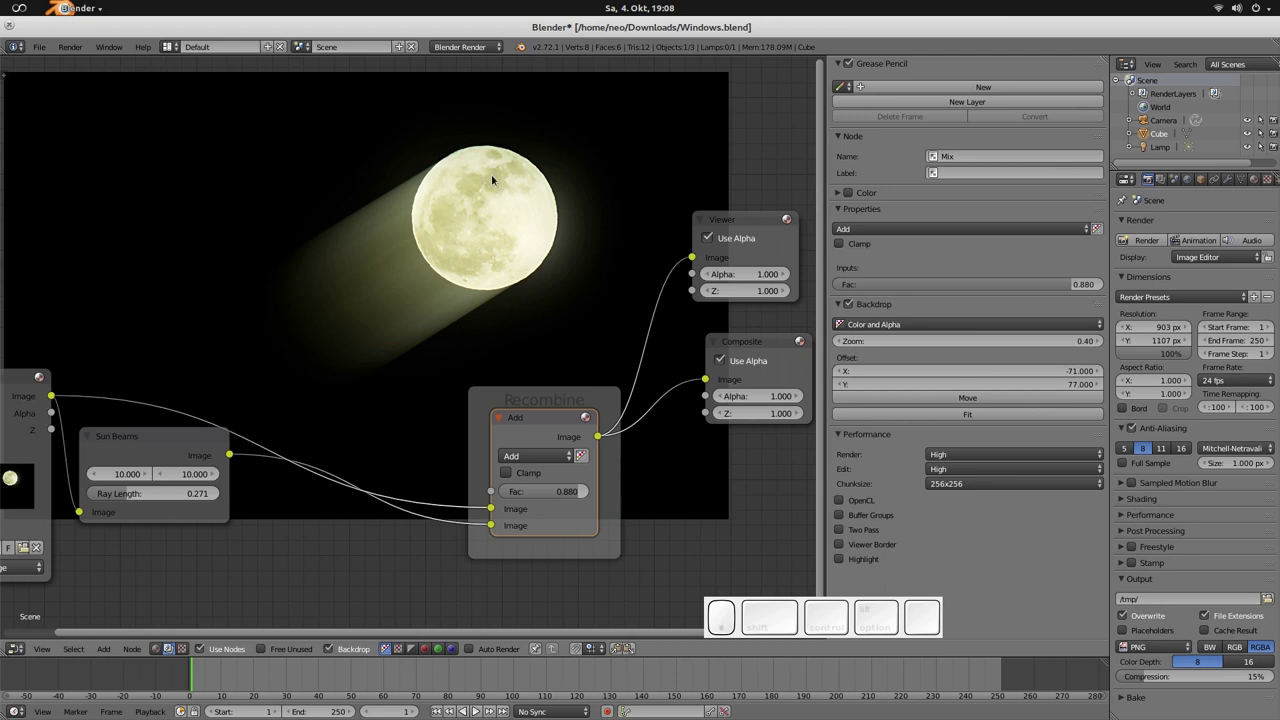
middle_drag(464, 336, 571, 331)
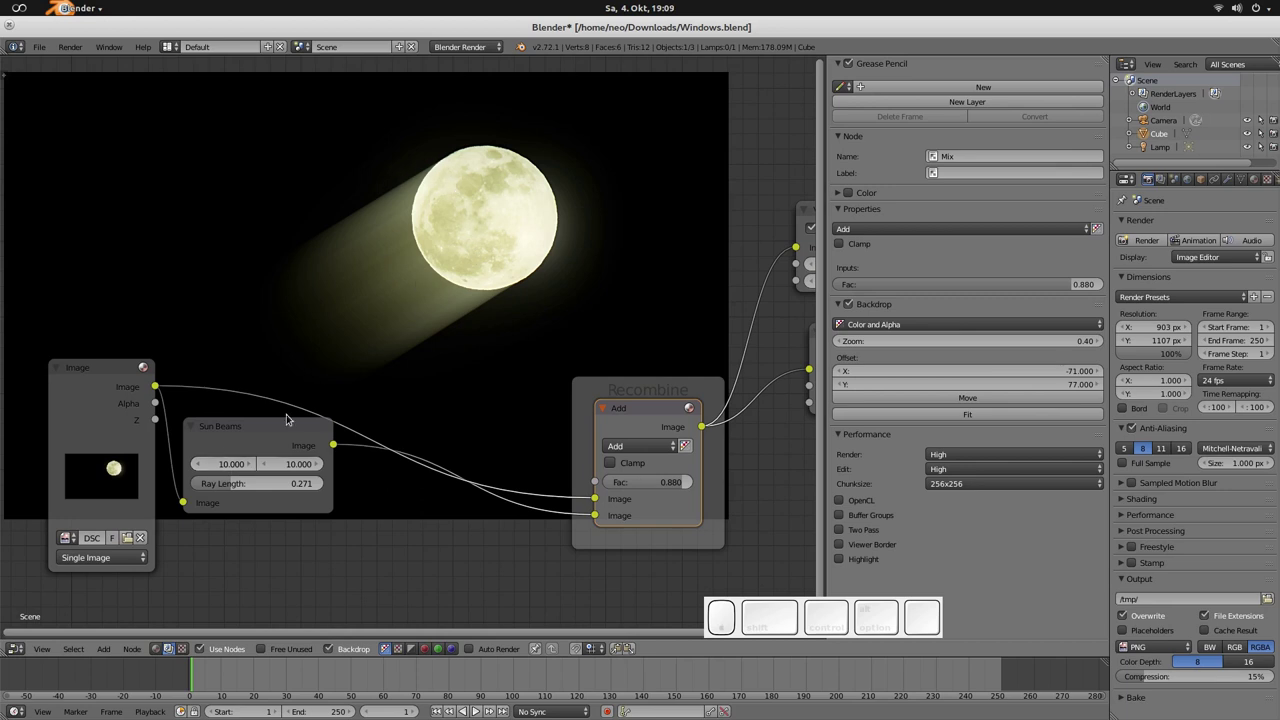
Step: Drag the Sun Beams source X and Y values to reposition where the rays originate
click(229, 464)
drag(229, 464, 277, 469)
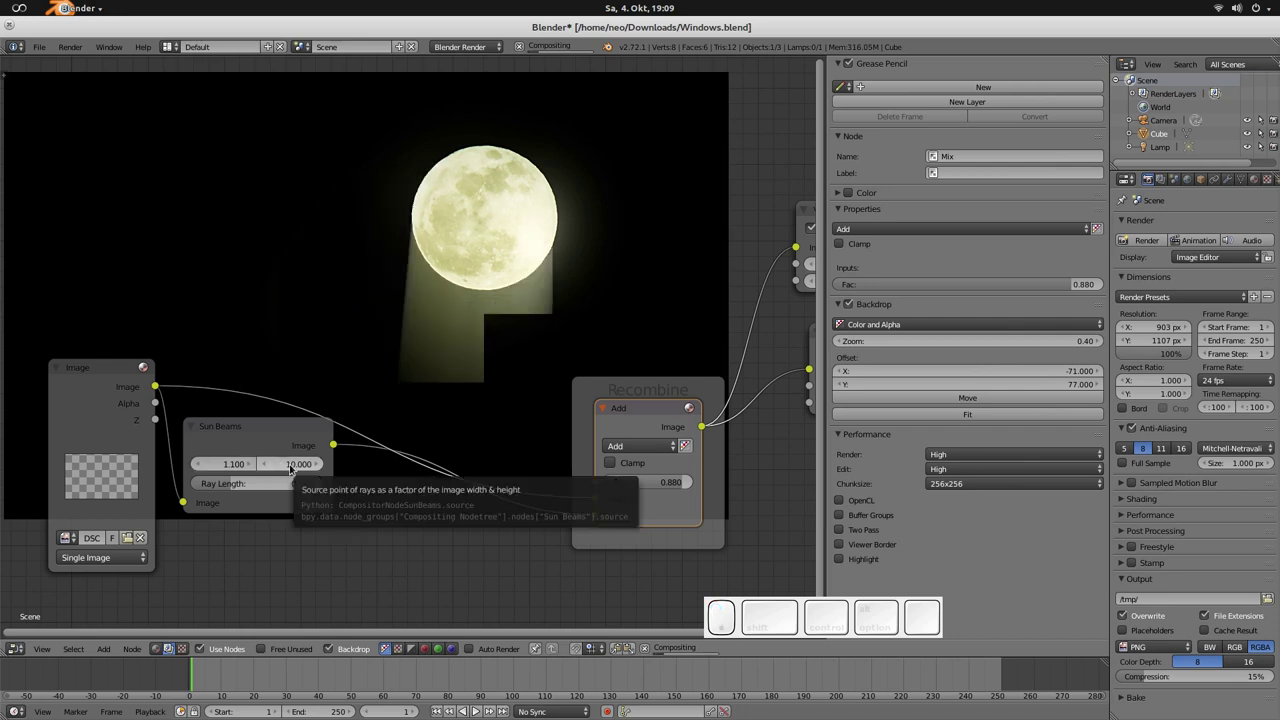
click(290, 469)
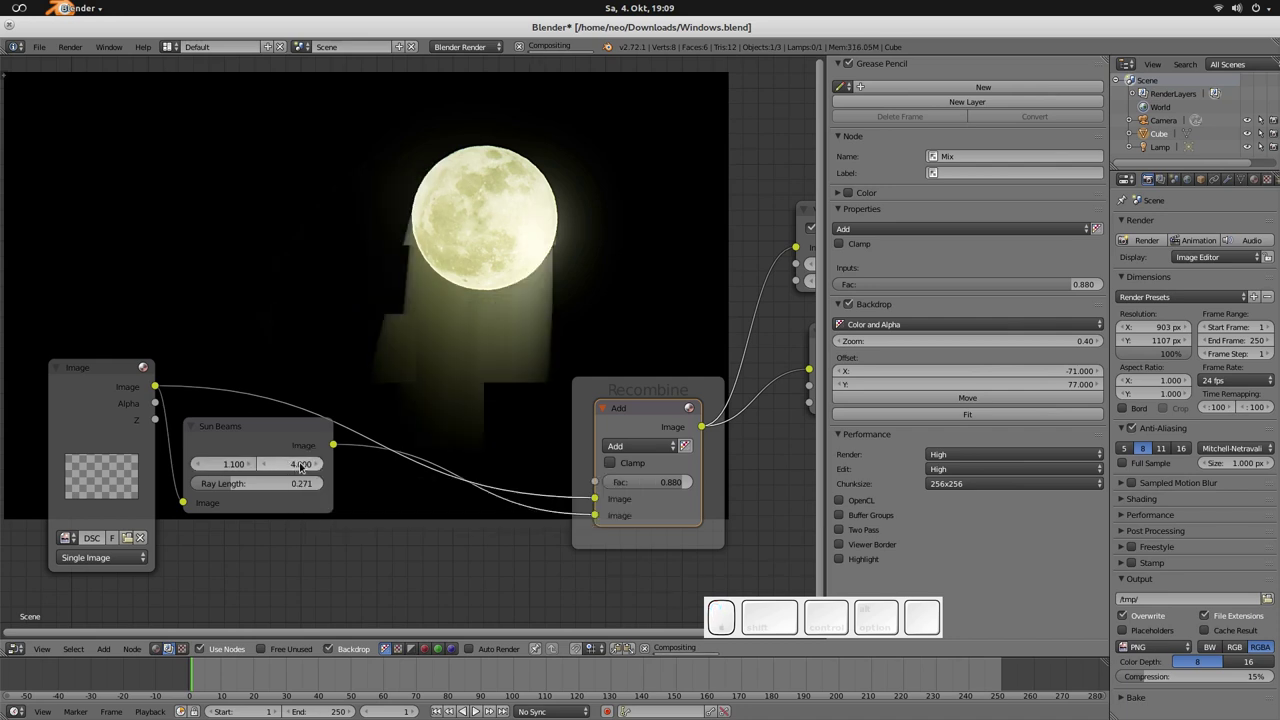
drag(293, 470, 252, 472)
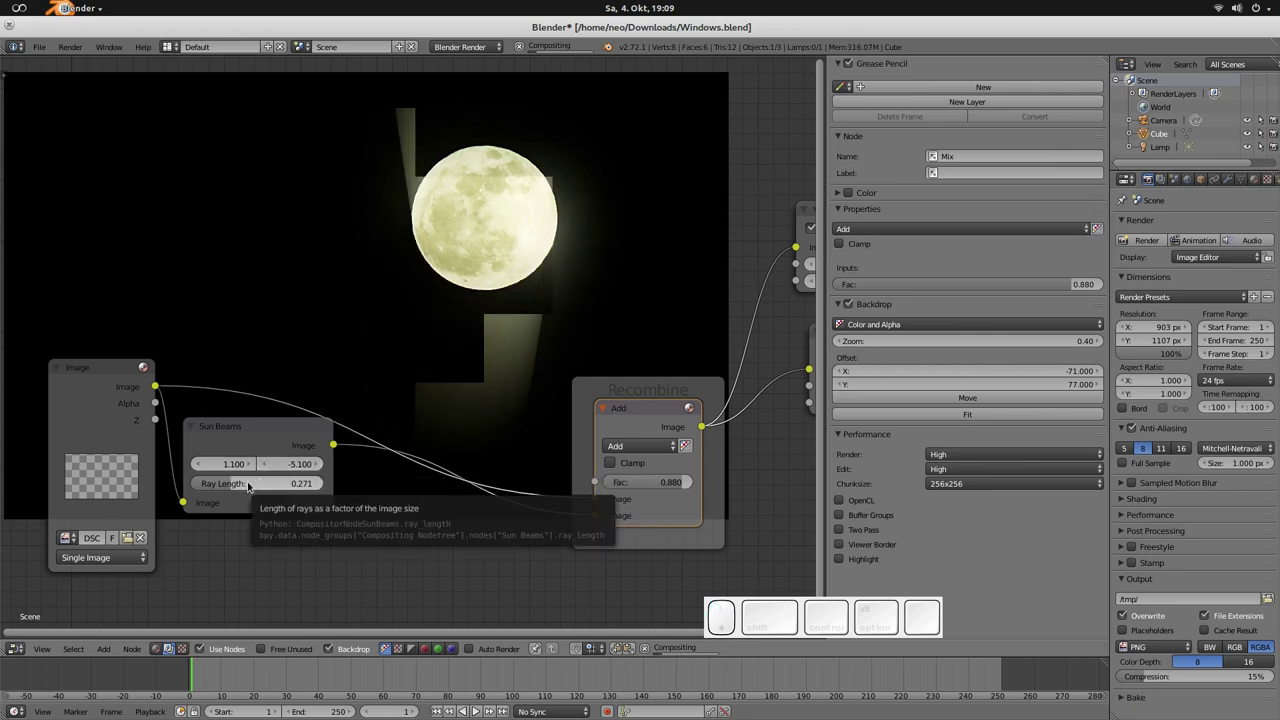
drag(290, 464, 312, 464)
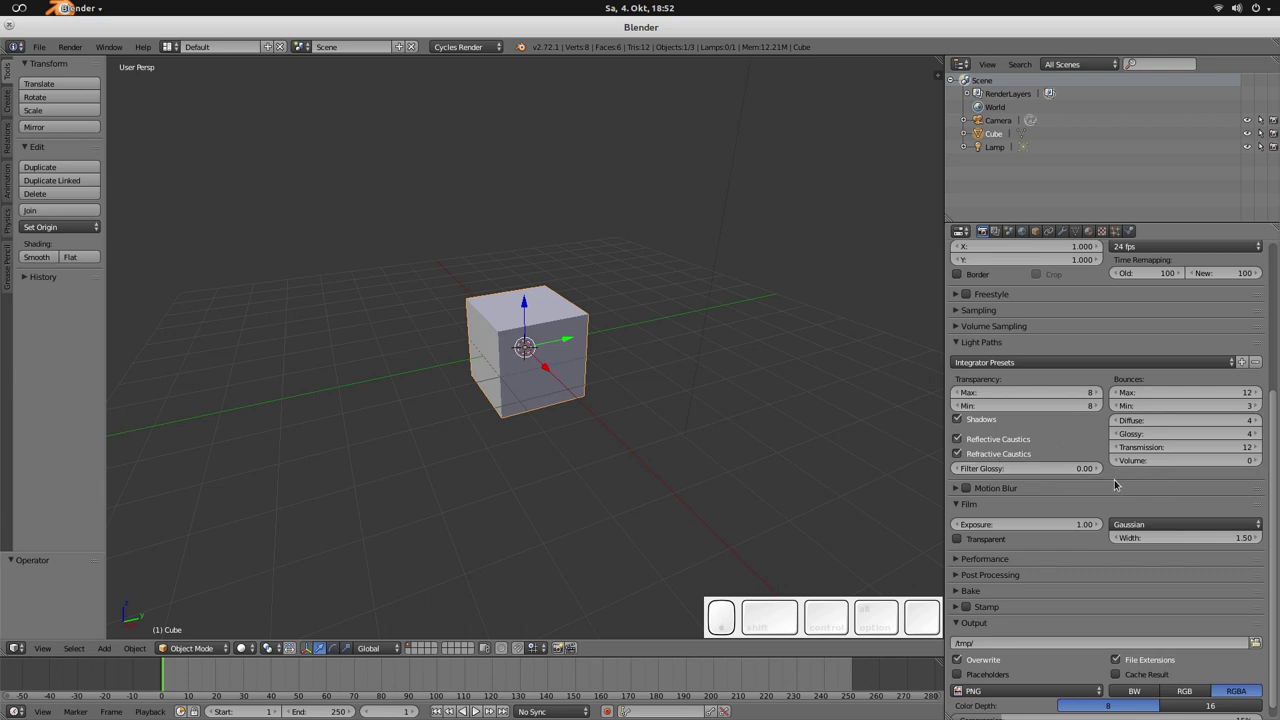
scroll(1110, 495, up, 5)
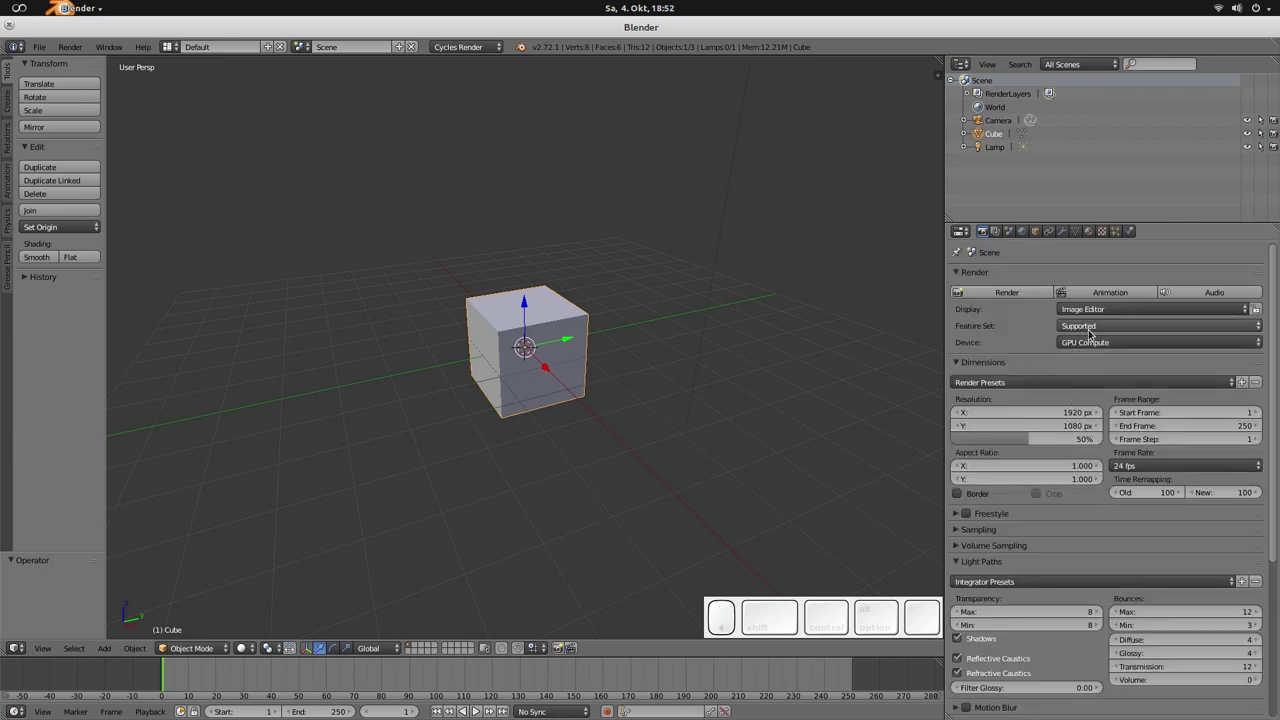
click(1082, 326)
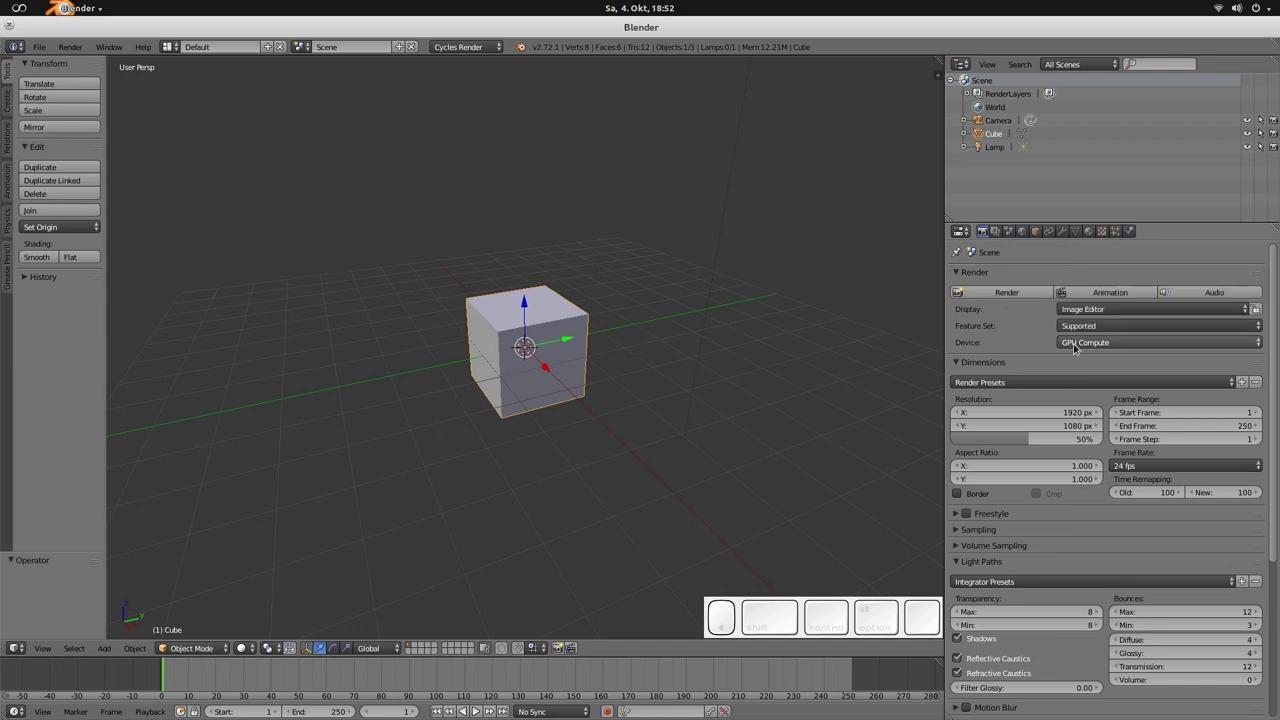
click(1082, 329)
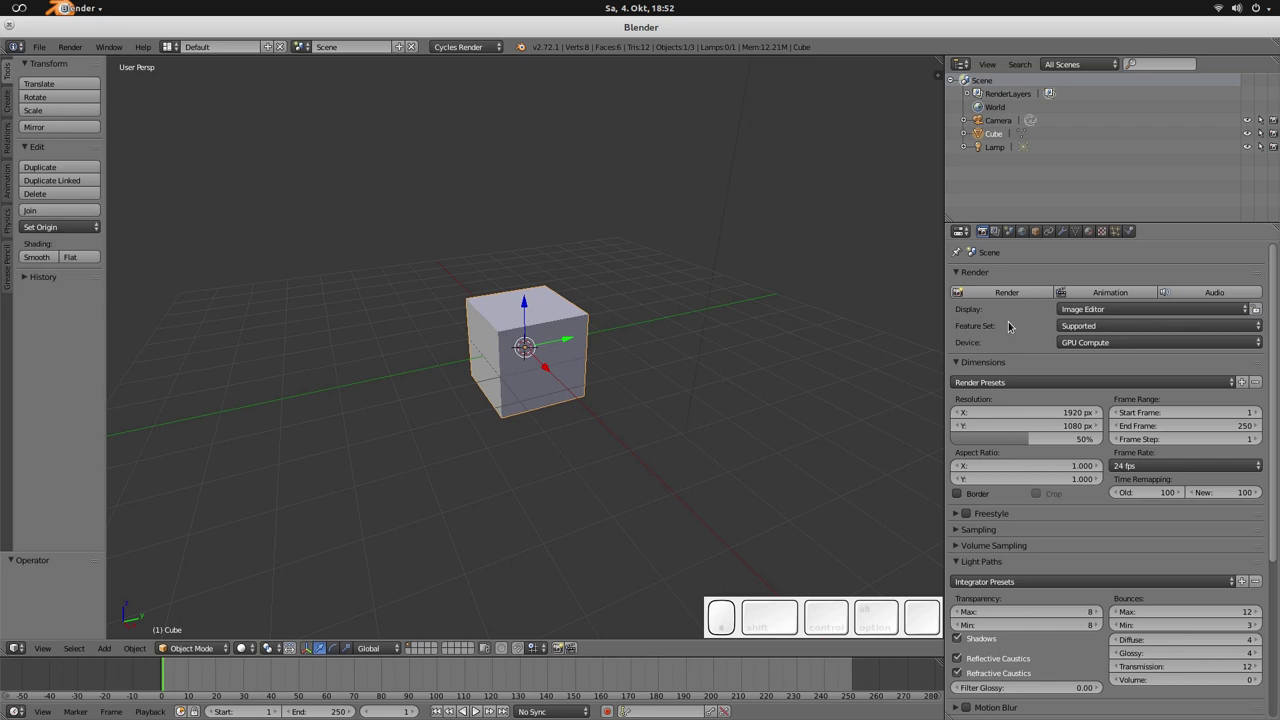
click(1069, 331)
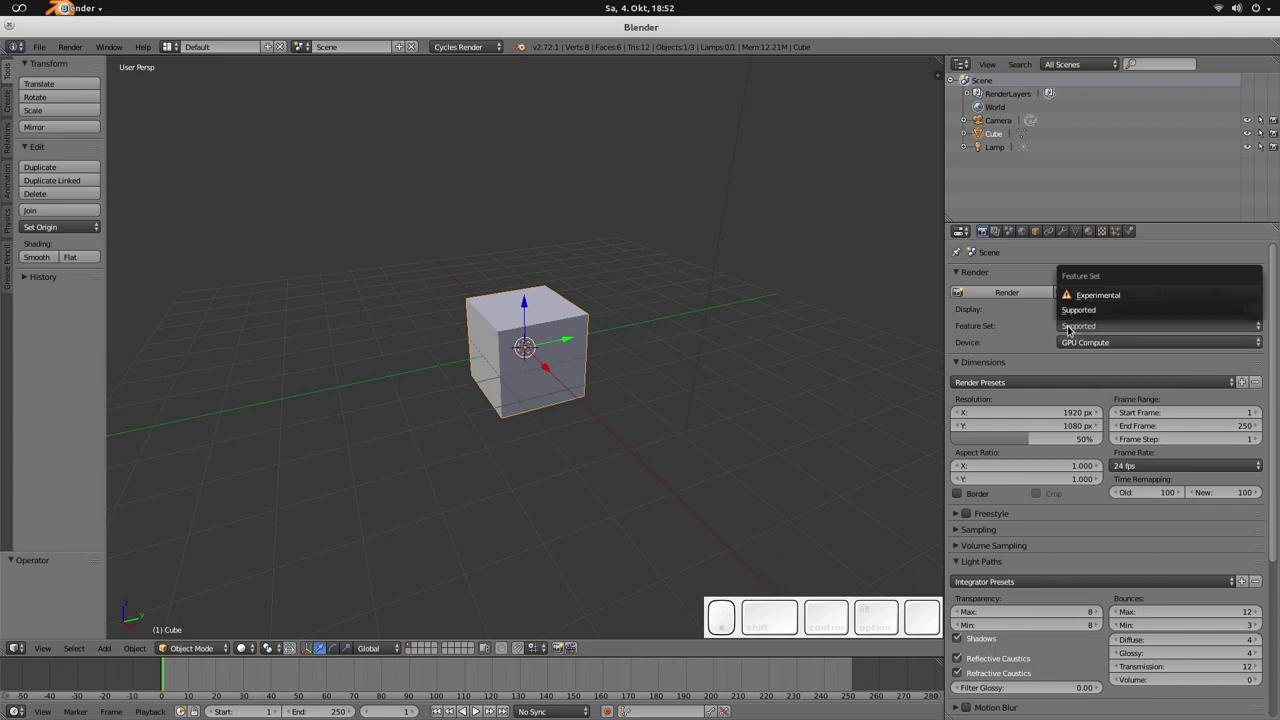
click(1068, 331)
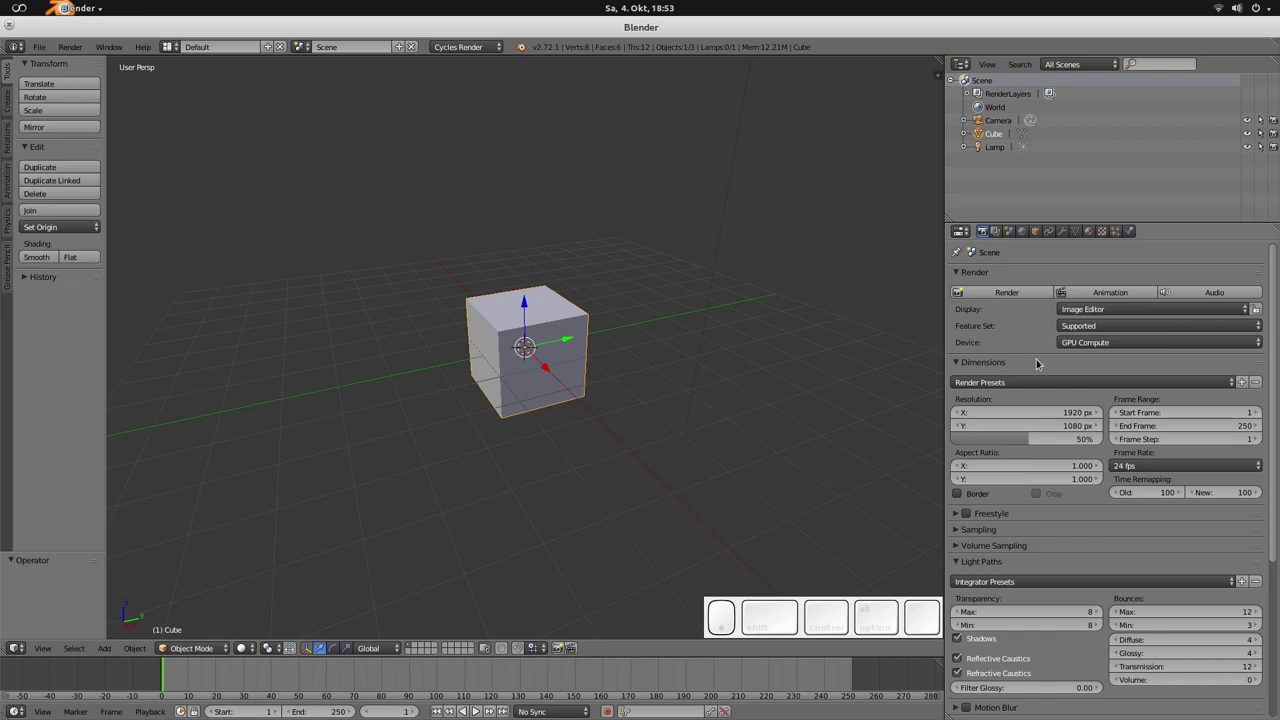
Step: Select the camera, view through it with Numpad 0, and show its Camera data properties
scroll(657, 304, down, 5)
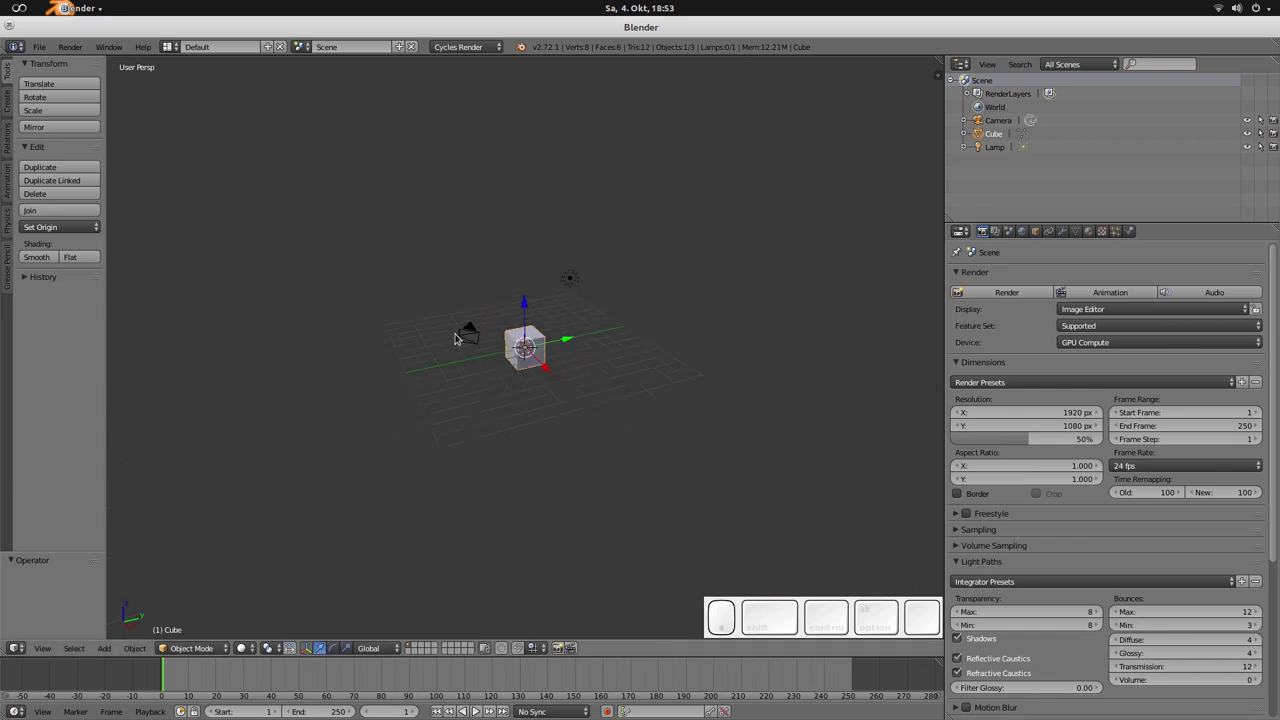
right_click(462, 336)
scroll(505, 345, up, 3)
key(KP_0)
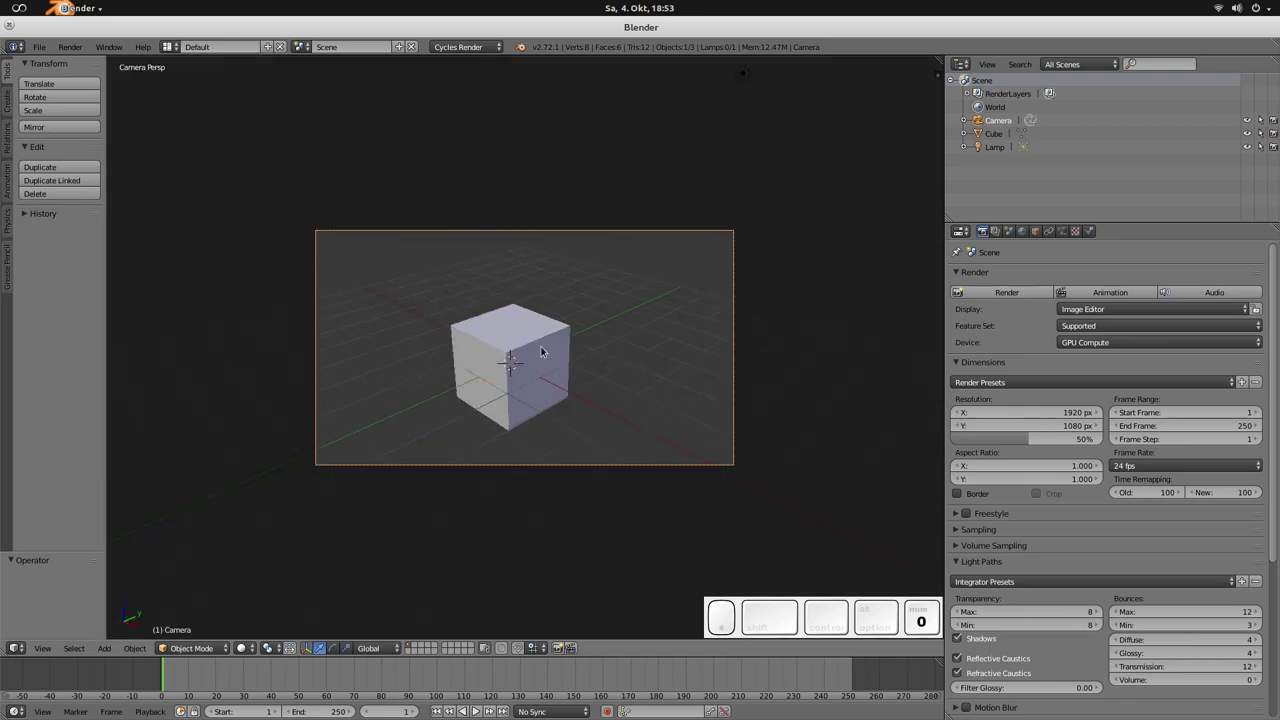
click(1062, 231)
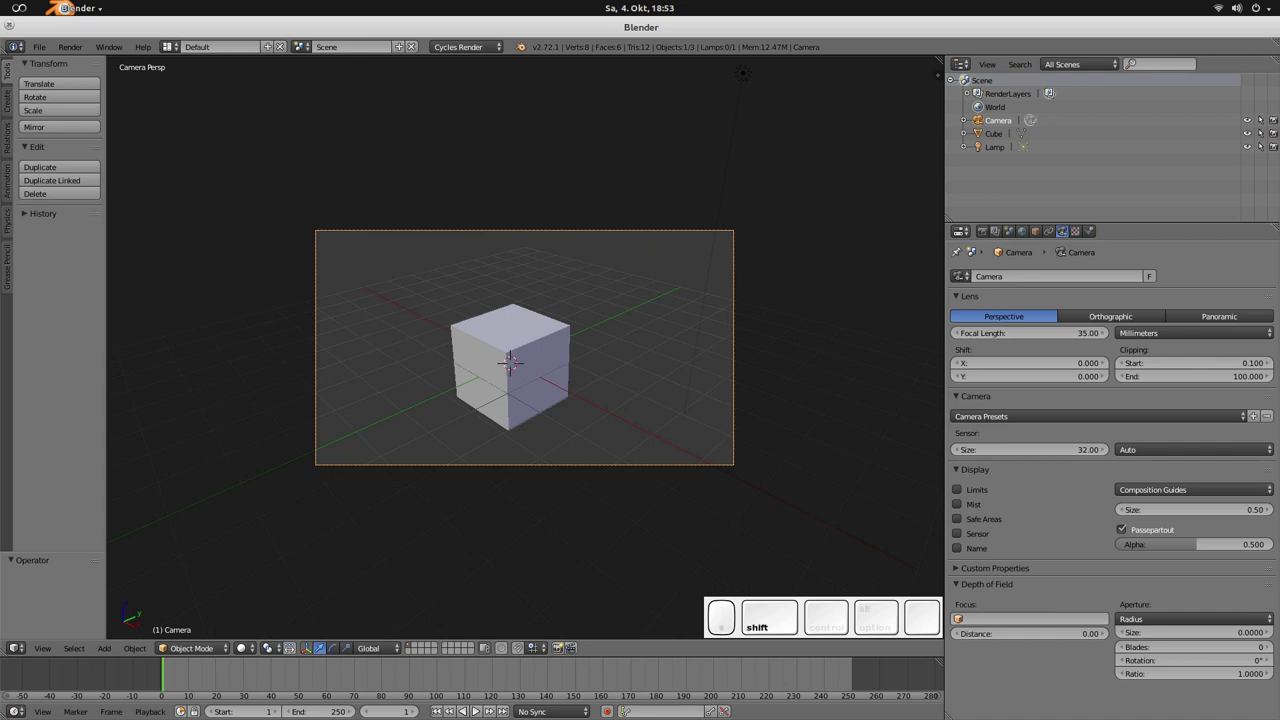
Step: Switch to Firefox and scroll the Anamorphic Bokeh post down to the Frank fisheye bokeh comparisons
key(alt)
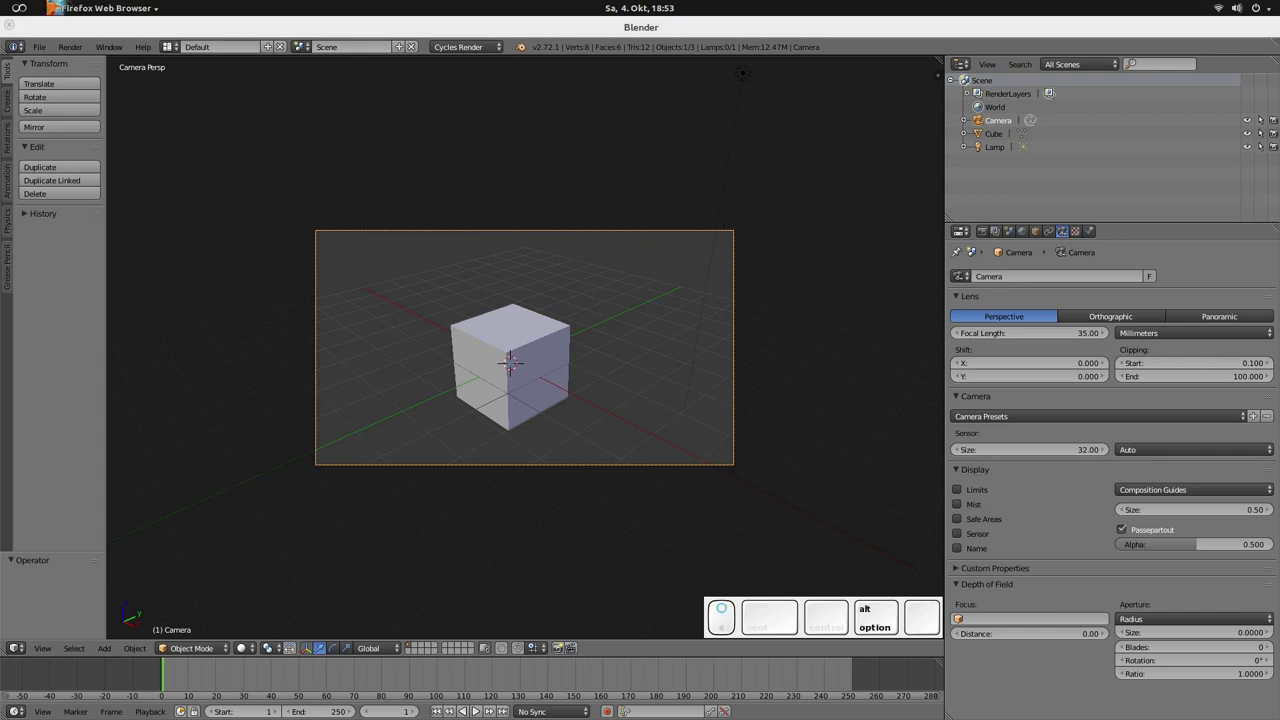
key(shift)
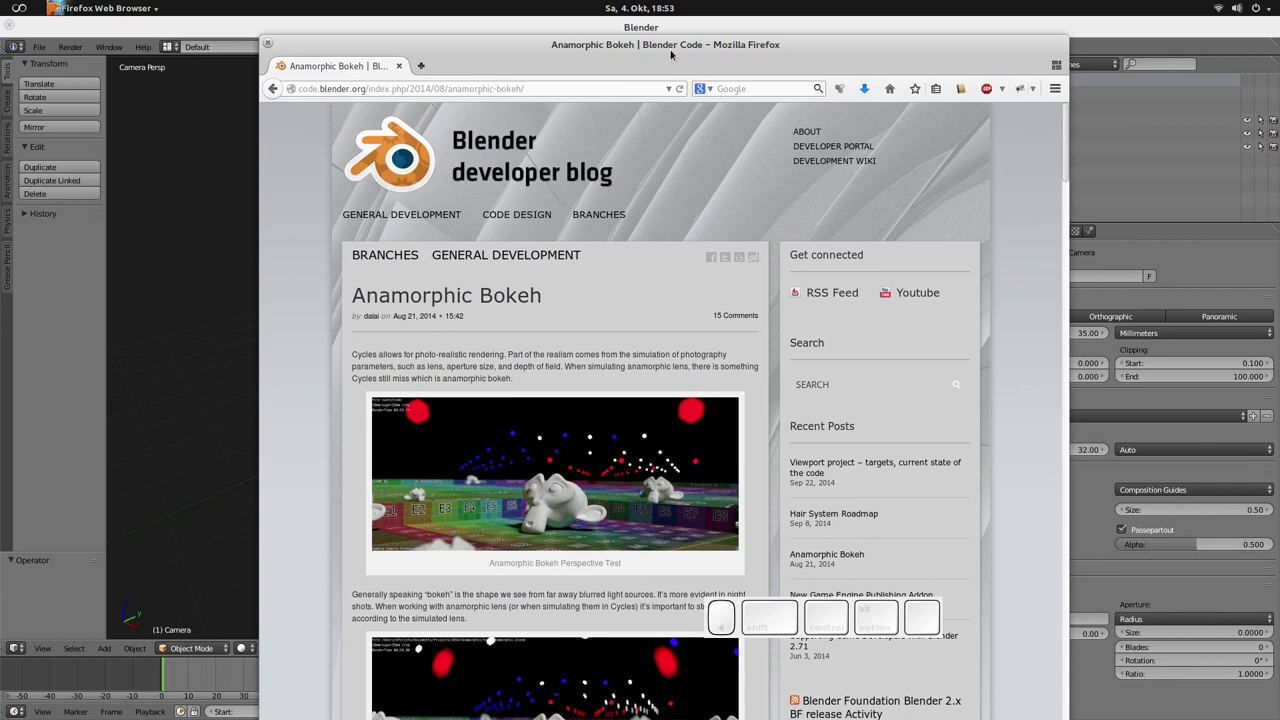
drag(676, 40, 546, 34)
scroll(480, 312, down, 5)
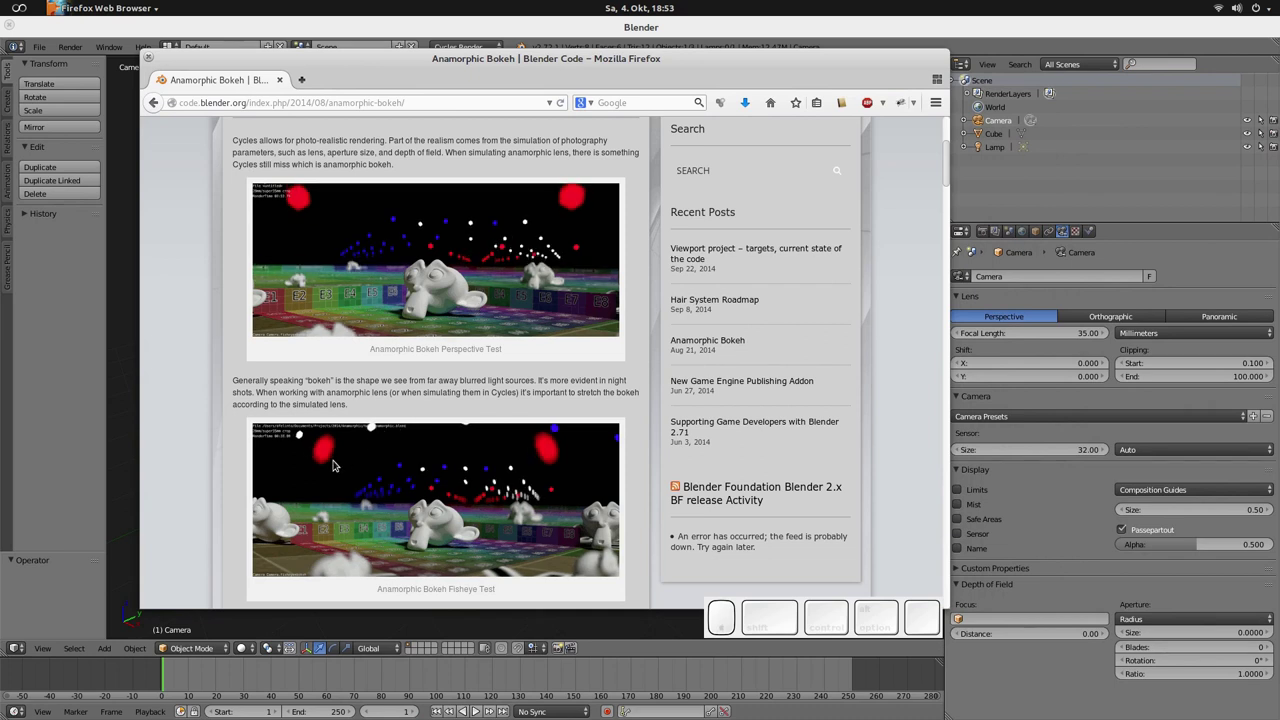
scroll(330, 440, down, 1)
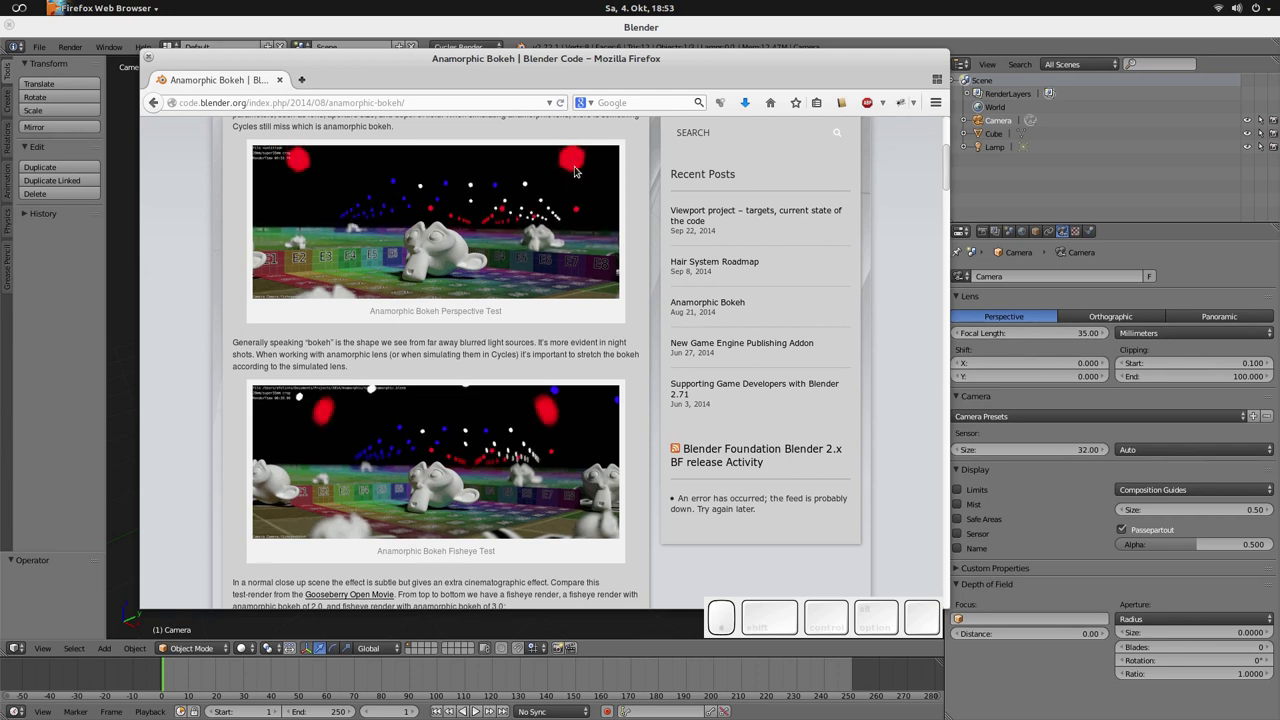
scroll(485, 419, down, 6)
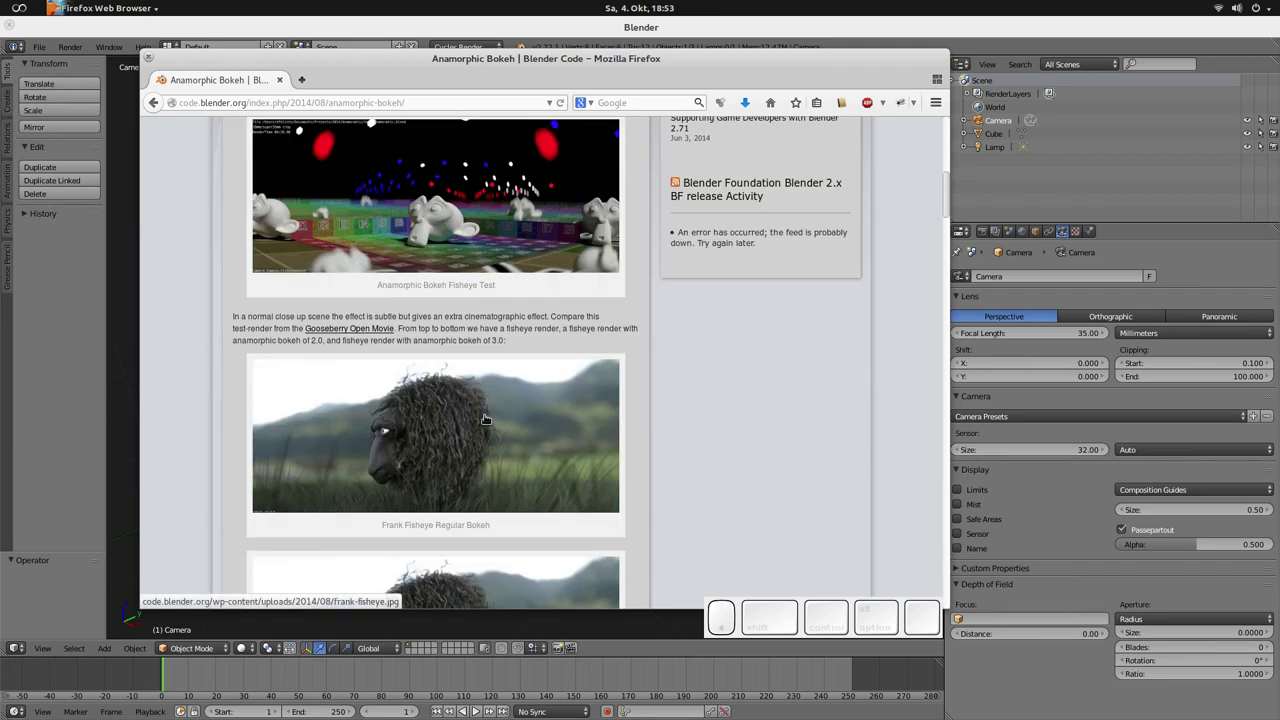
scroll(485, 419, down, 12)
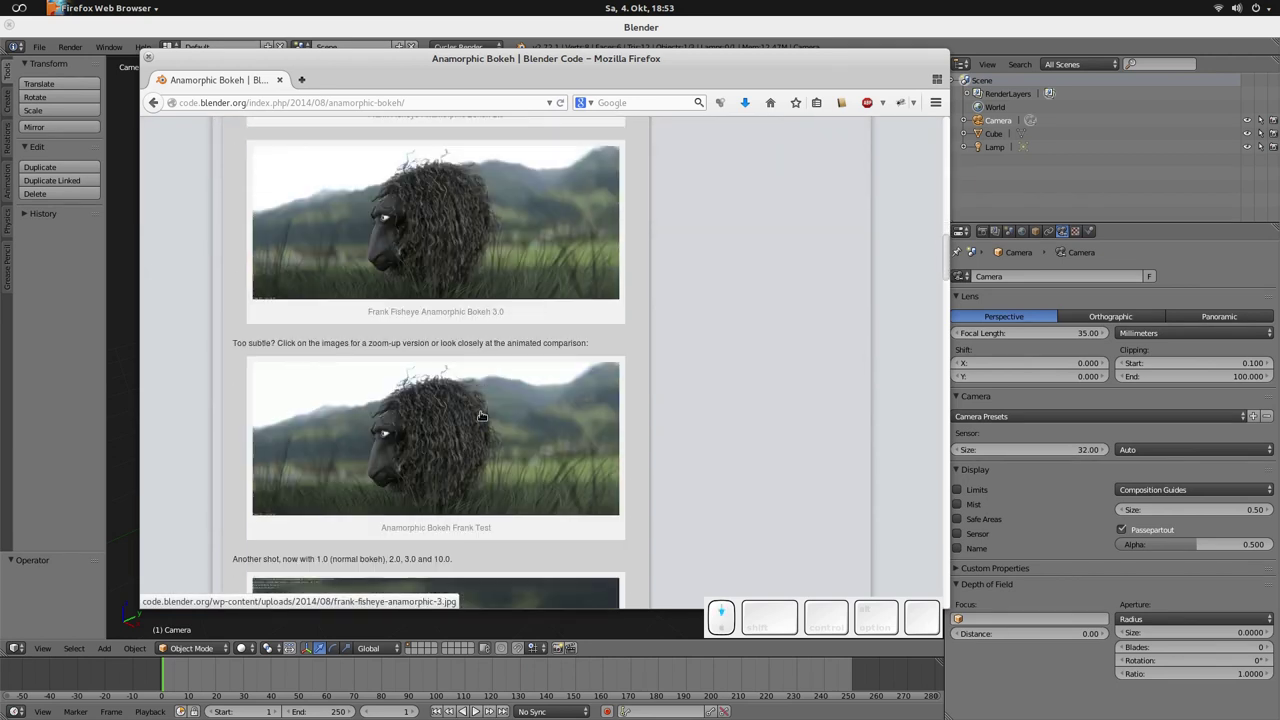
scroll(481, 413, down, 9)
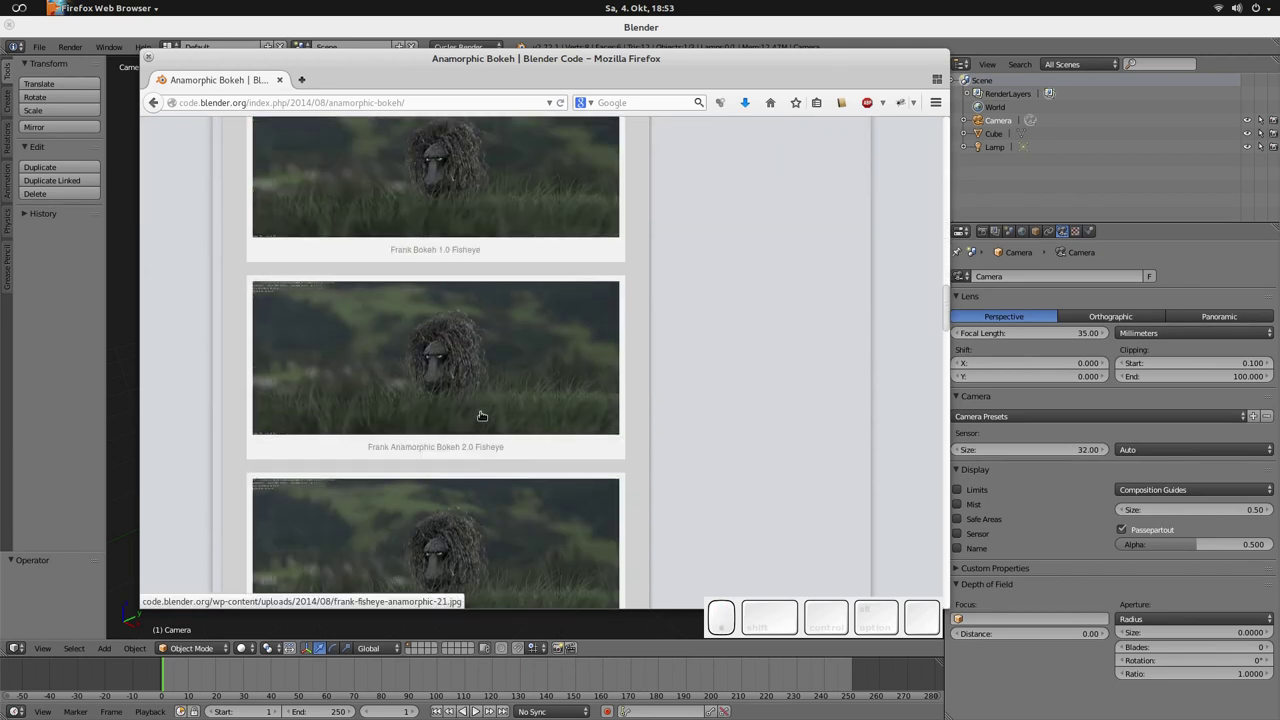
scroll(481, 415, down, 3)
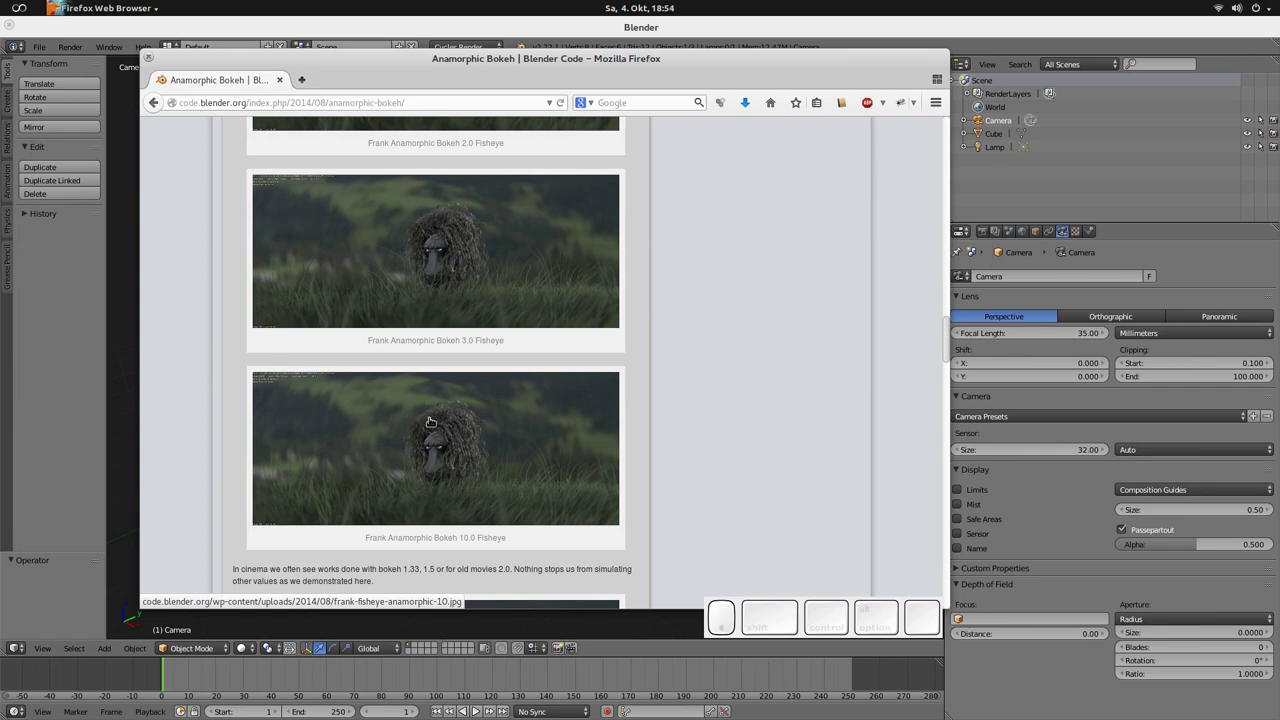
scroll(430, 430, up, 5)
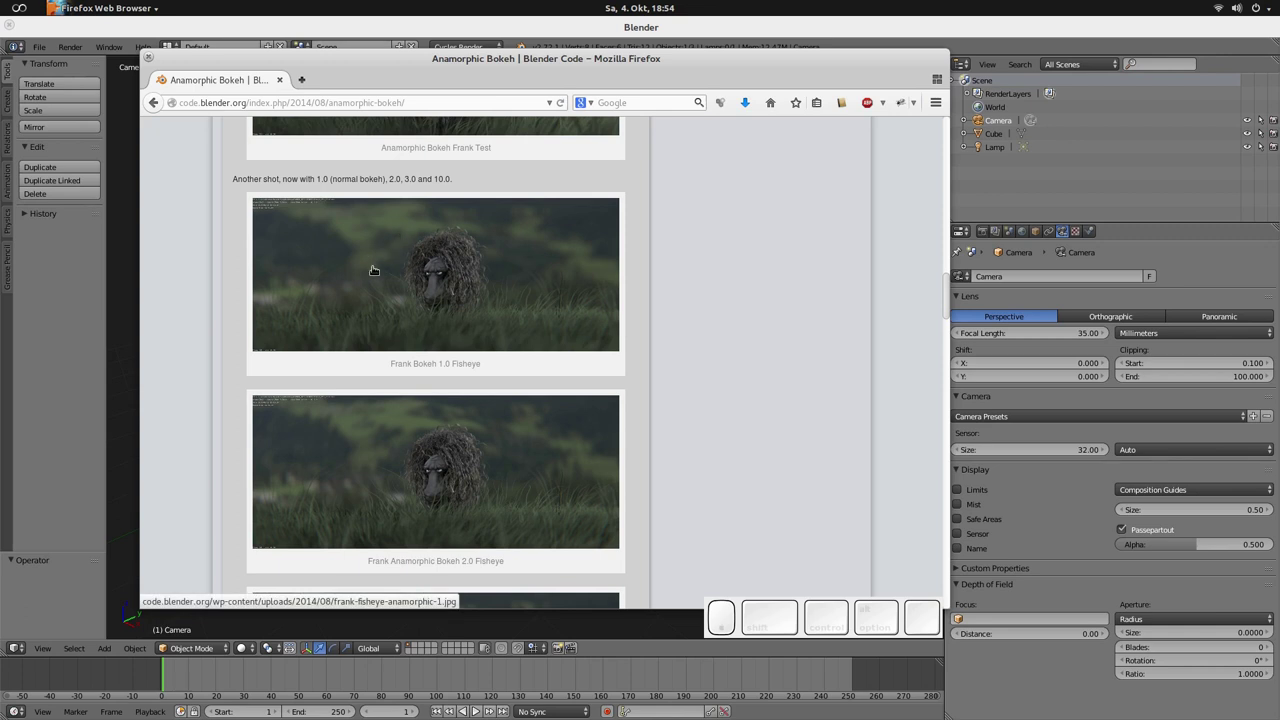
scroll(418, 316, down, 6)
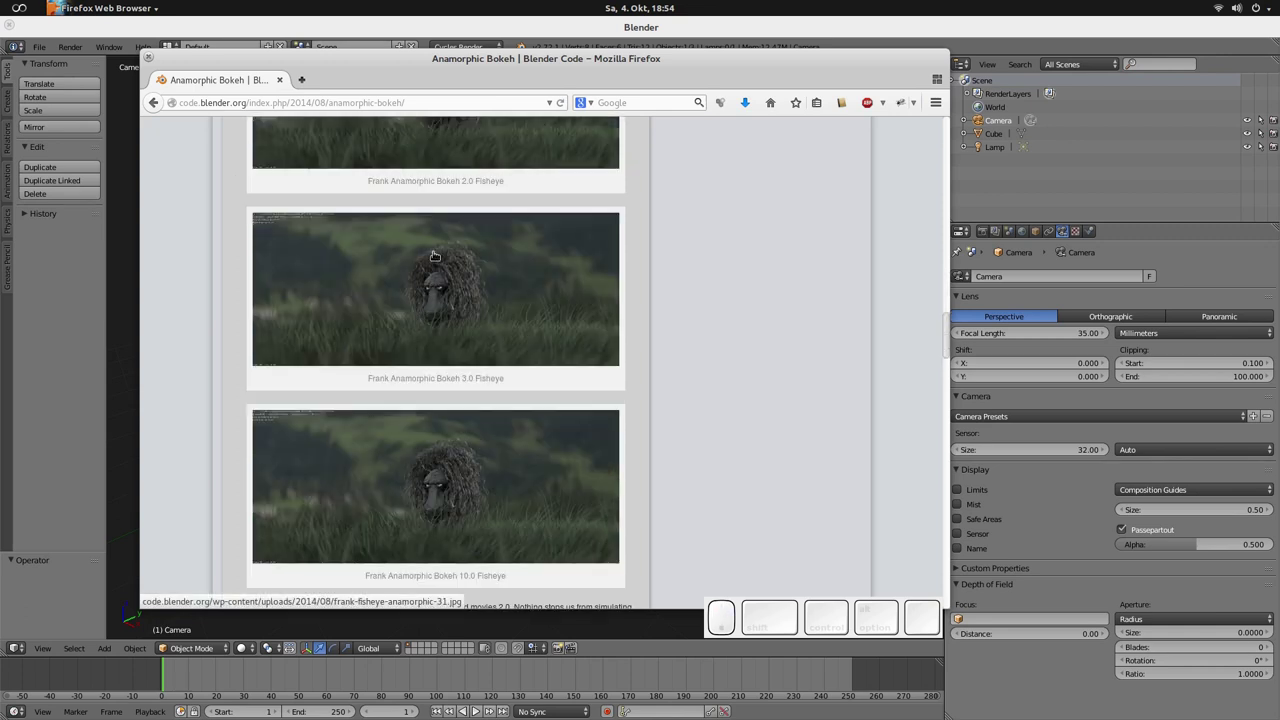
scroll(528, 320, down, 1)
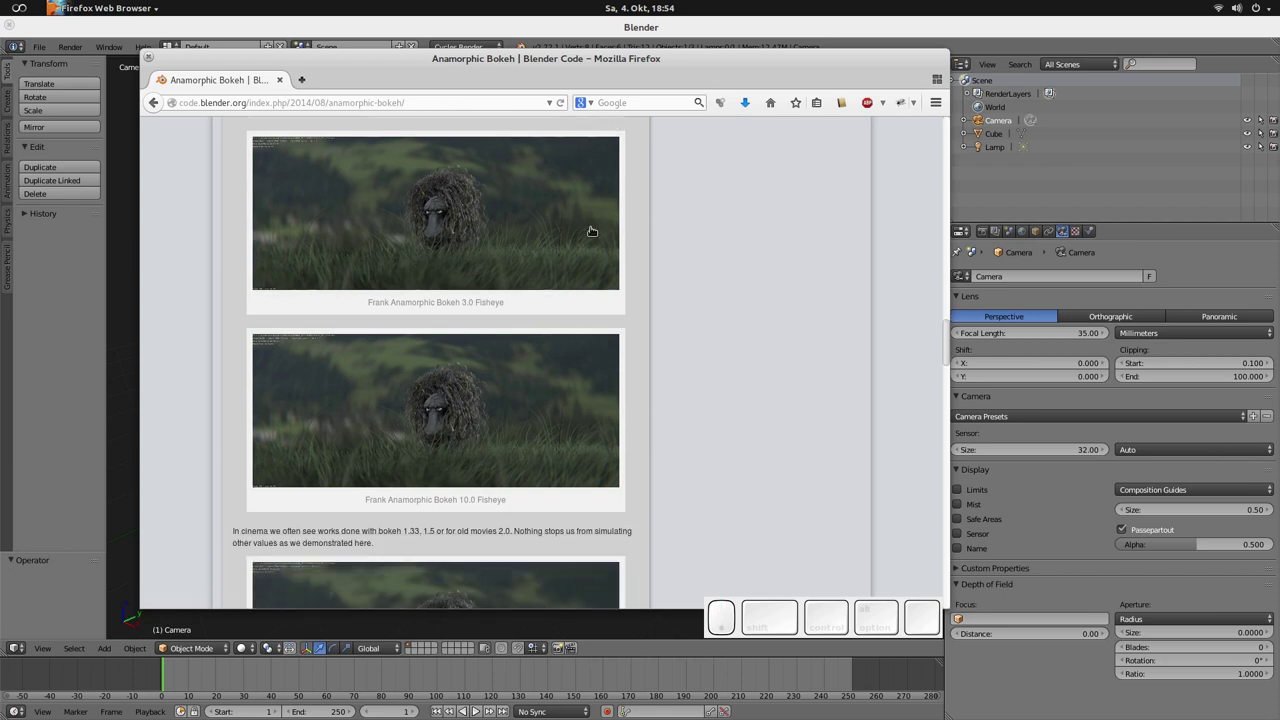
scroll(592, 231, up, 5)
drag(946, 316, 946, 125)
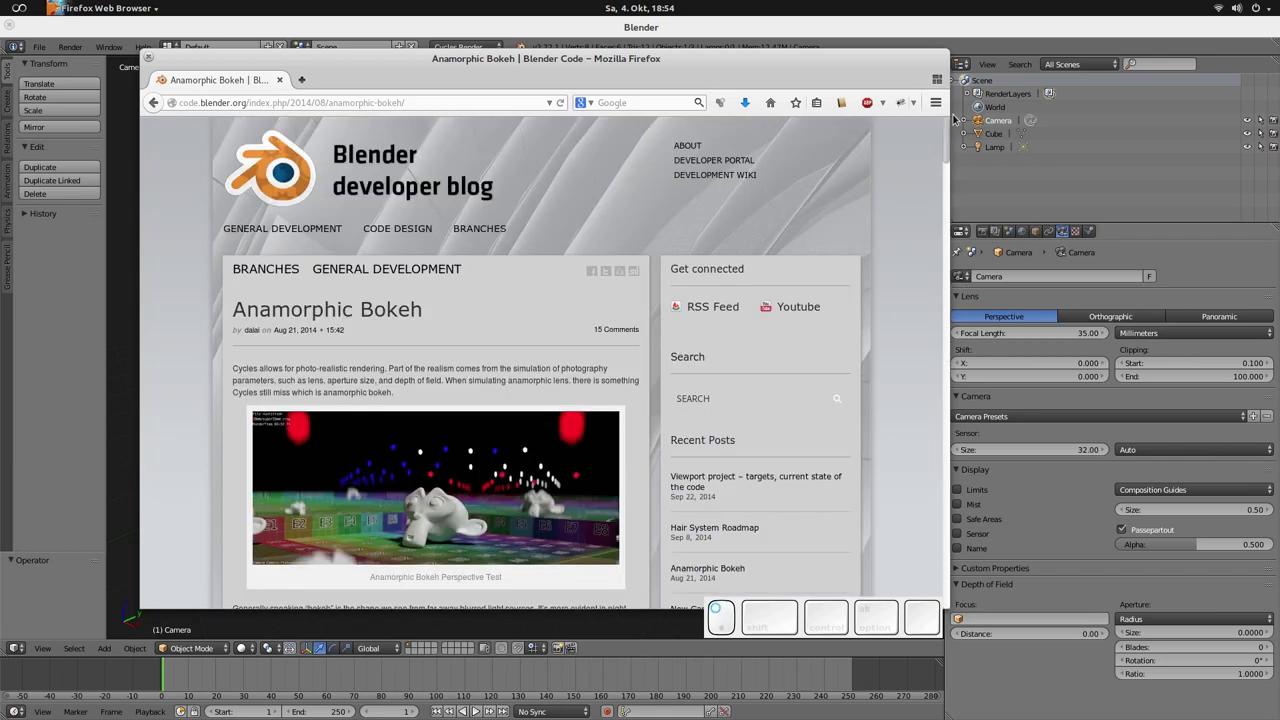
scroll(535, 343, down, 5)
scroll(535, 343, down, 1)
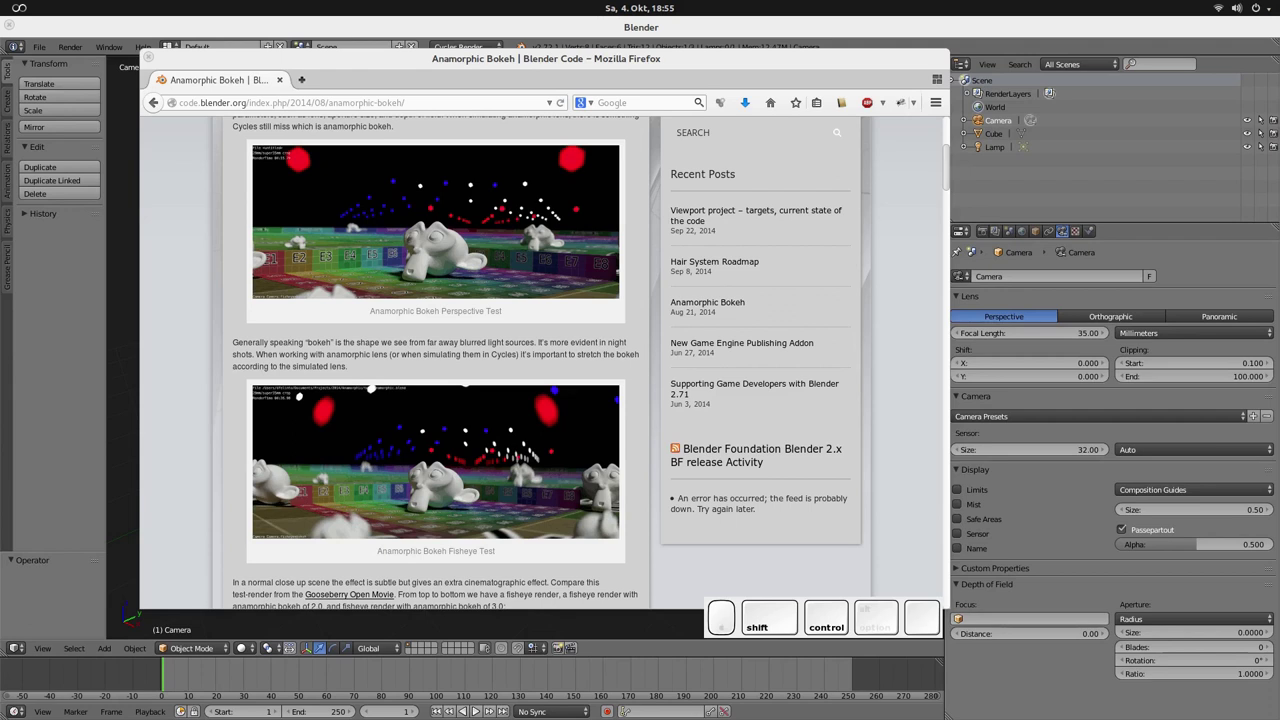